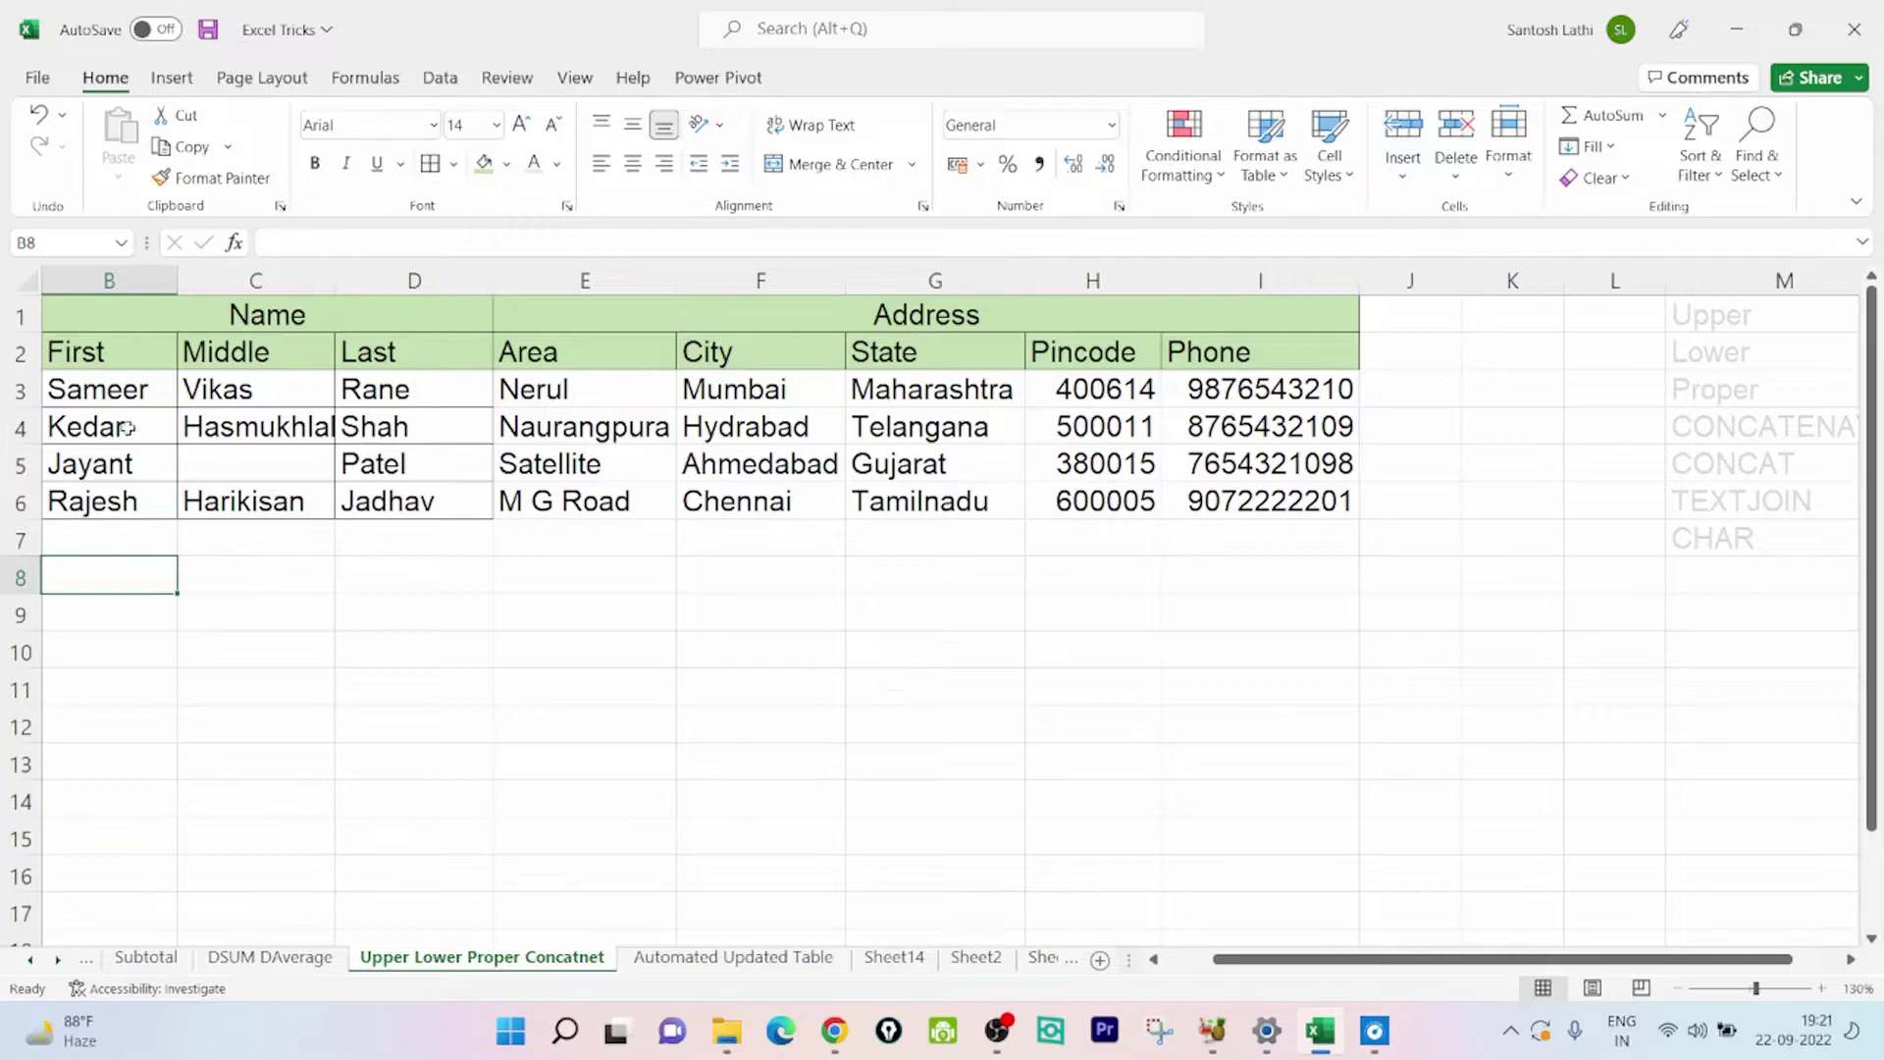
{"action": "left_click", "coordinate": [106, 395]}
{"action": "left_click_drag", "start_coordinate": [231, 389], "coordinate": [381, 397]}
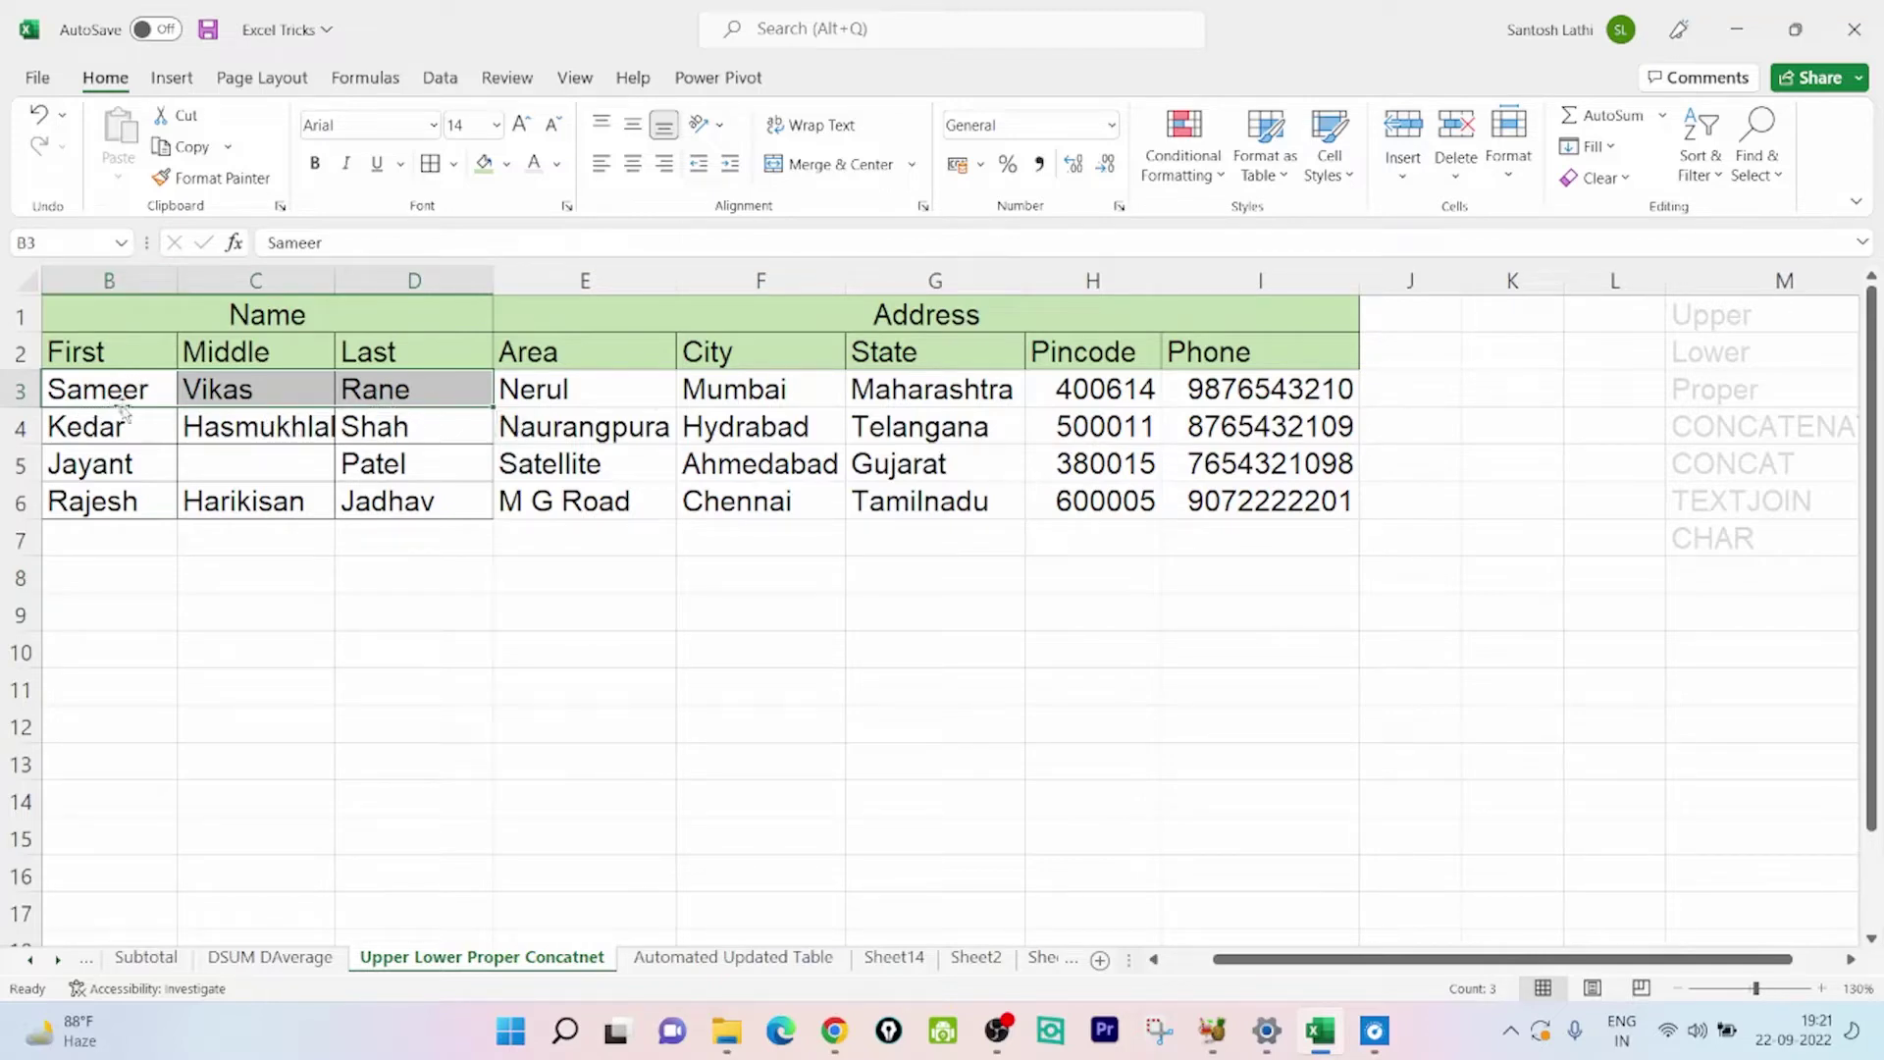
Join the first, middle and last names in B3, C3 and D3 with CONCATENATE in B7, and autofit column B
{"action": "left_click", "coordinate": [154, 546]}
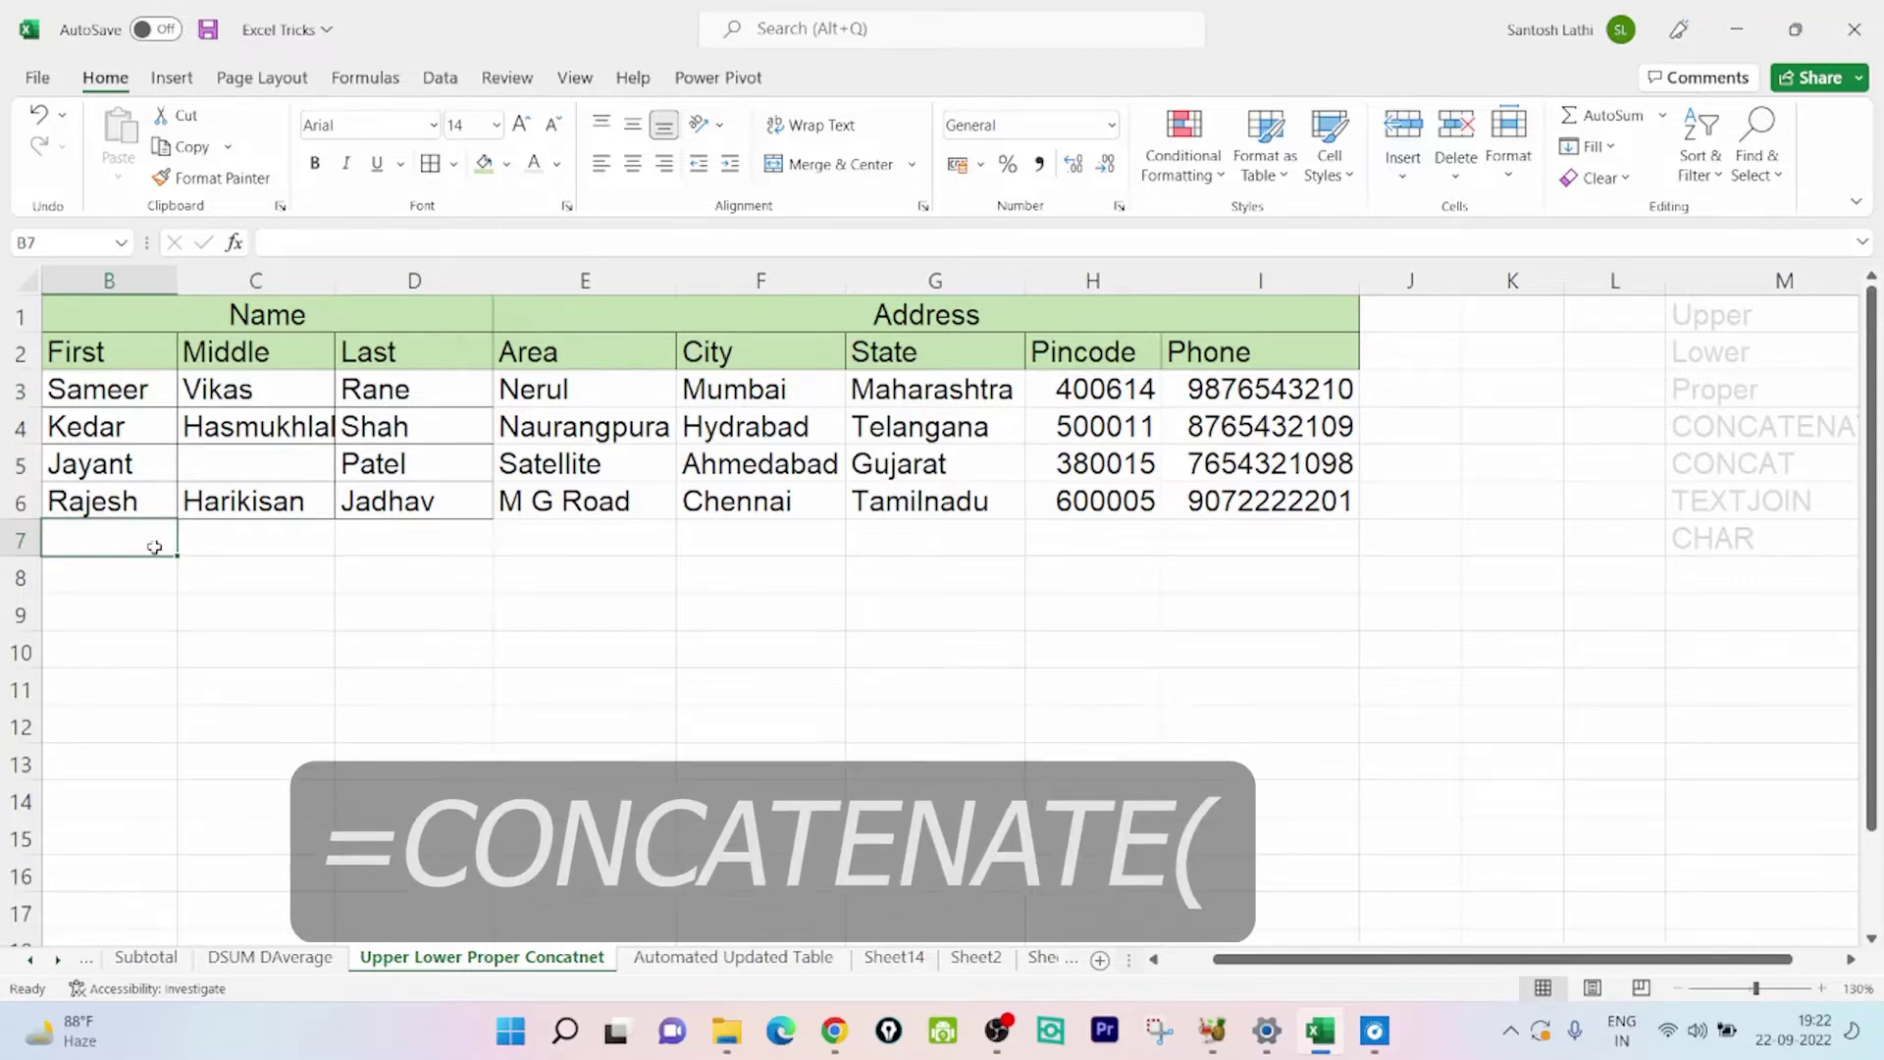
{"action": "type", "text": "=con"}
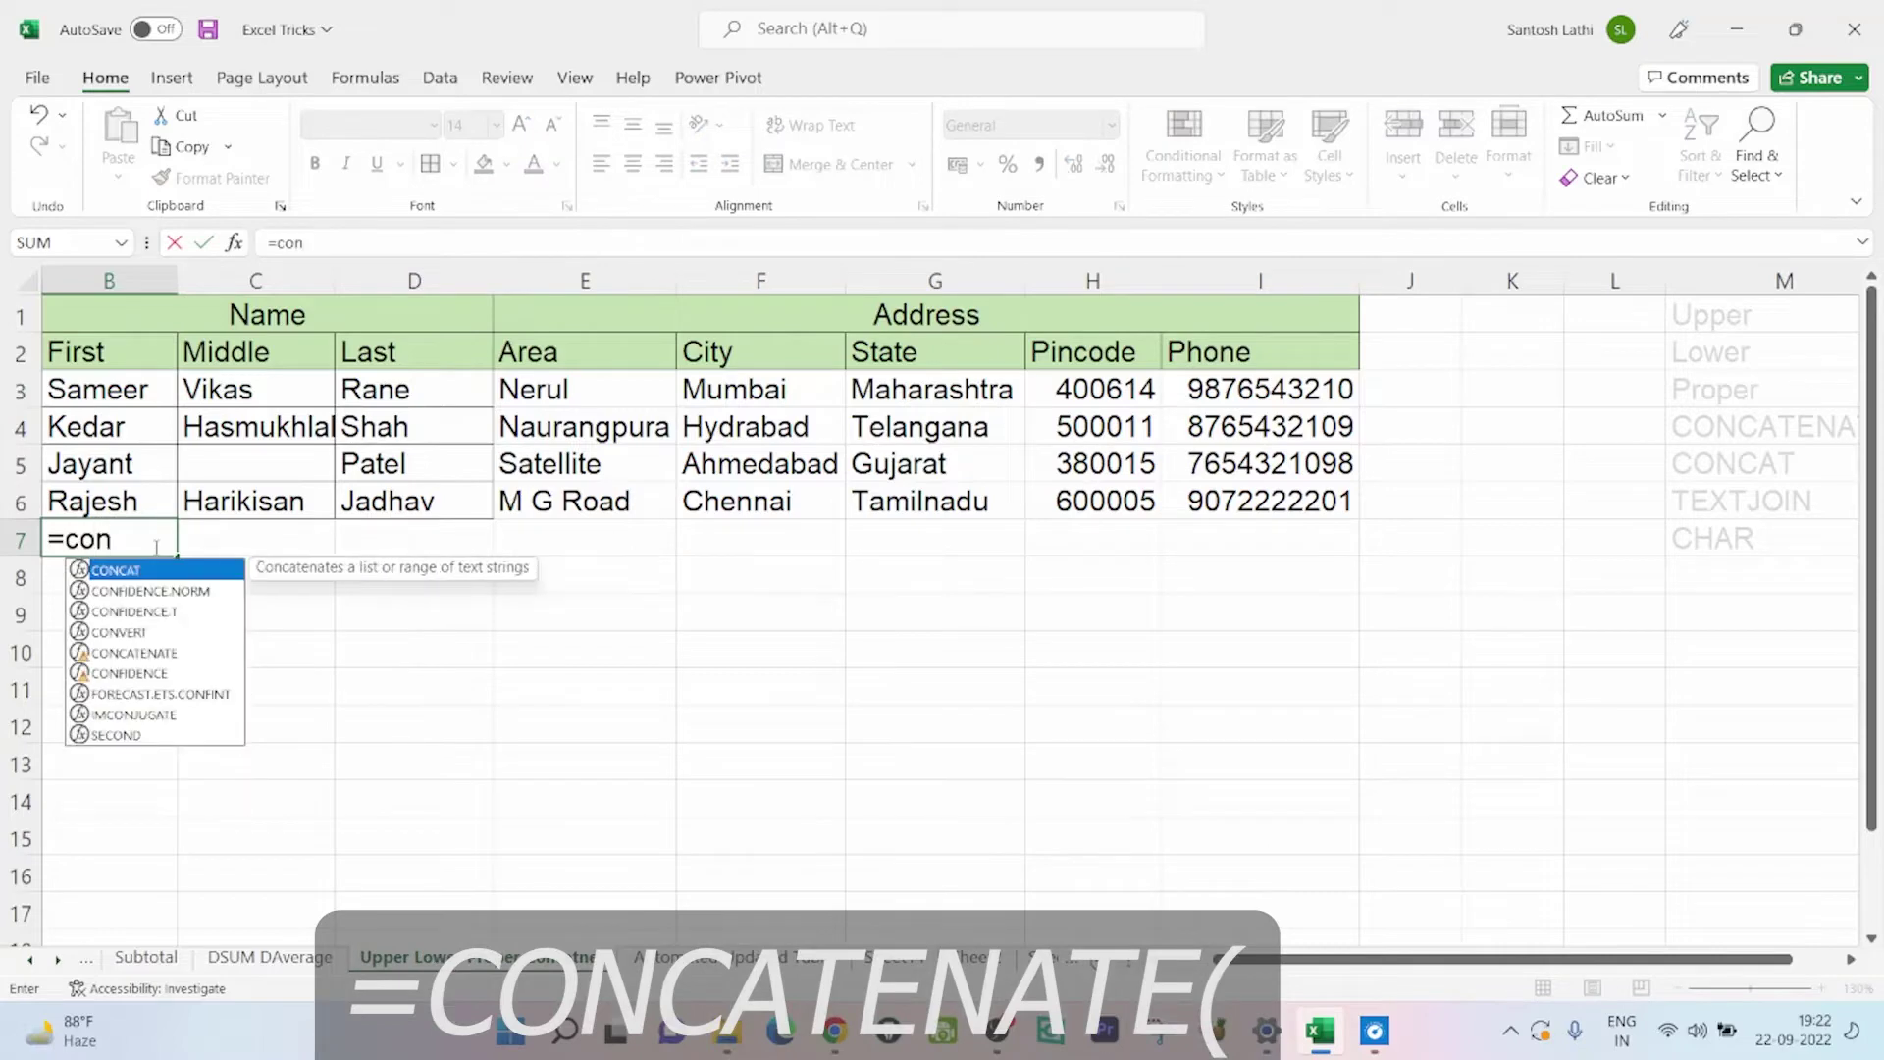
{"action": "type", "text": "c"}
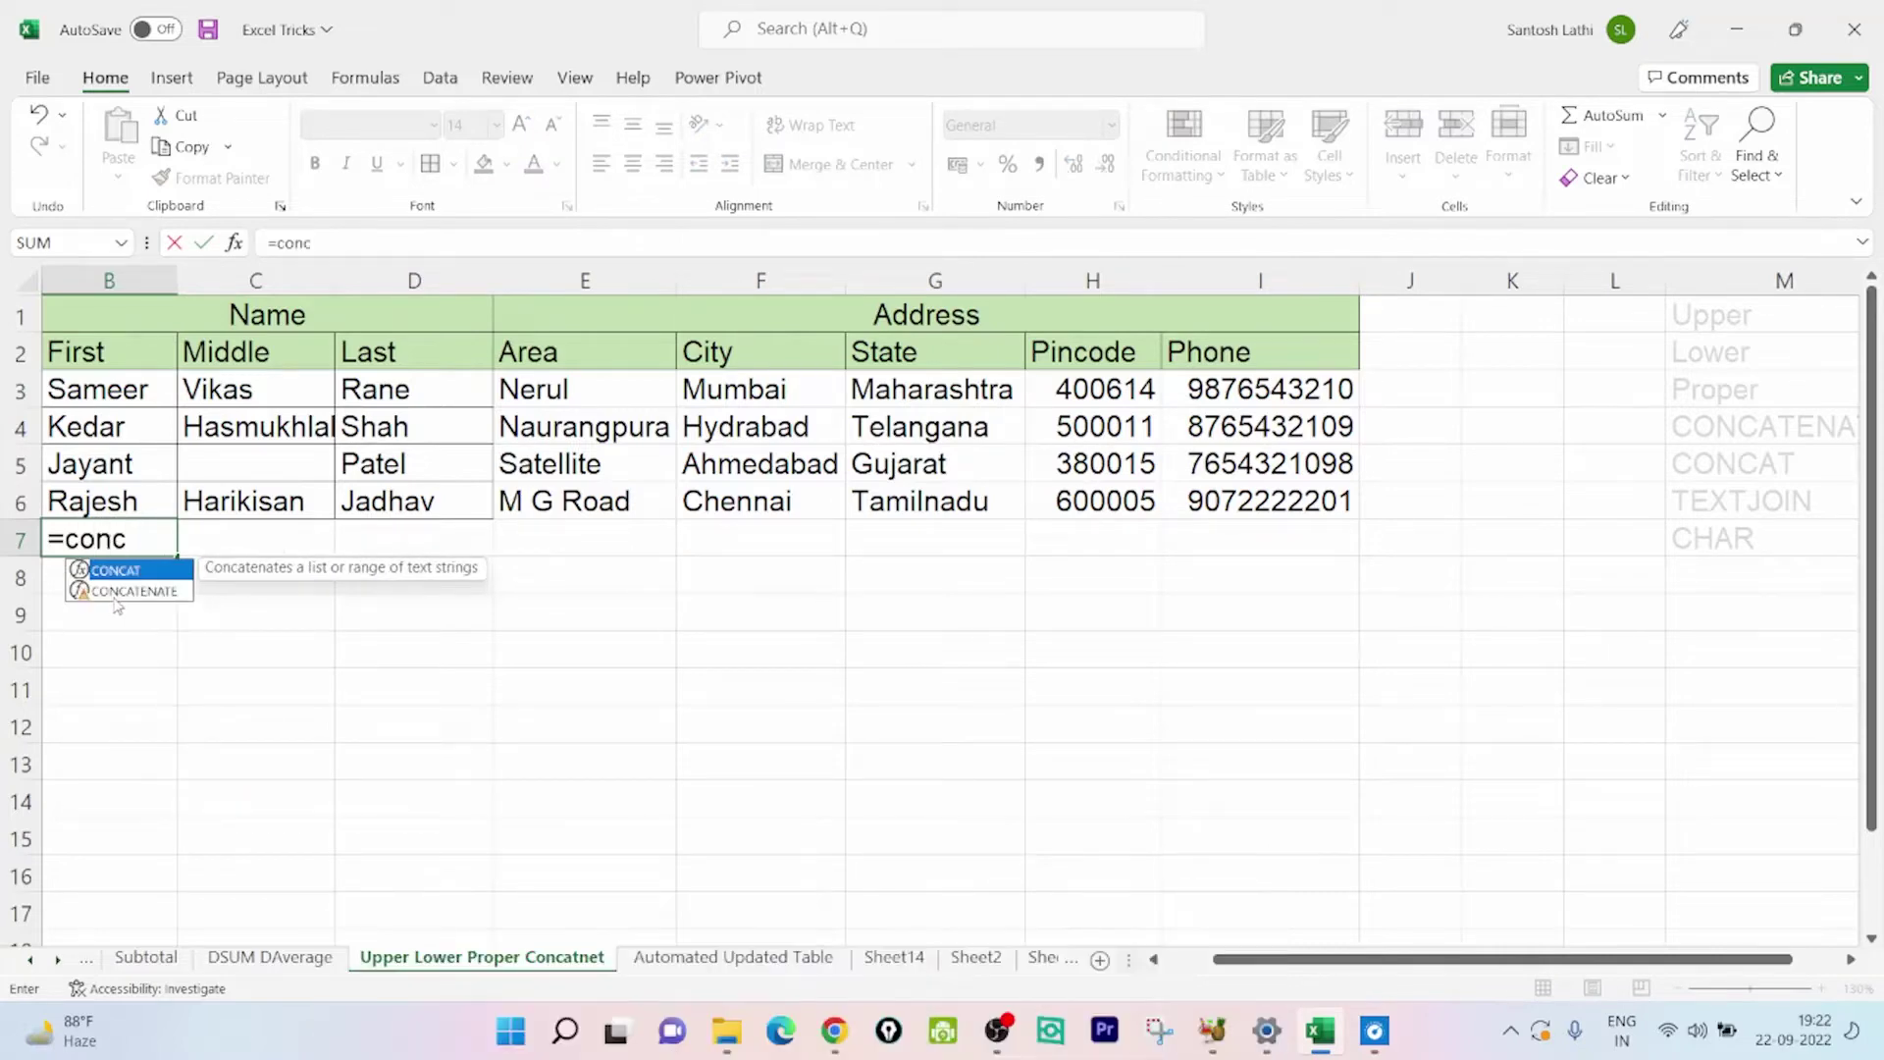
{"action": "key", "text": "Down"}
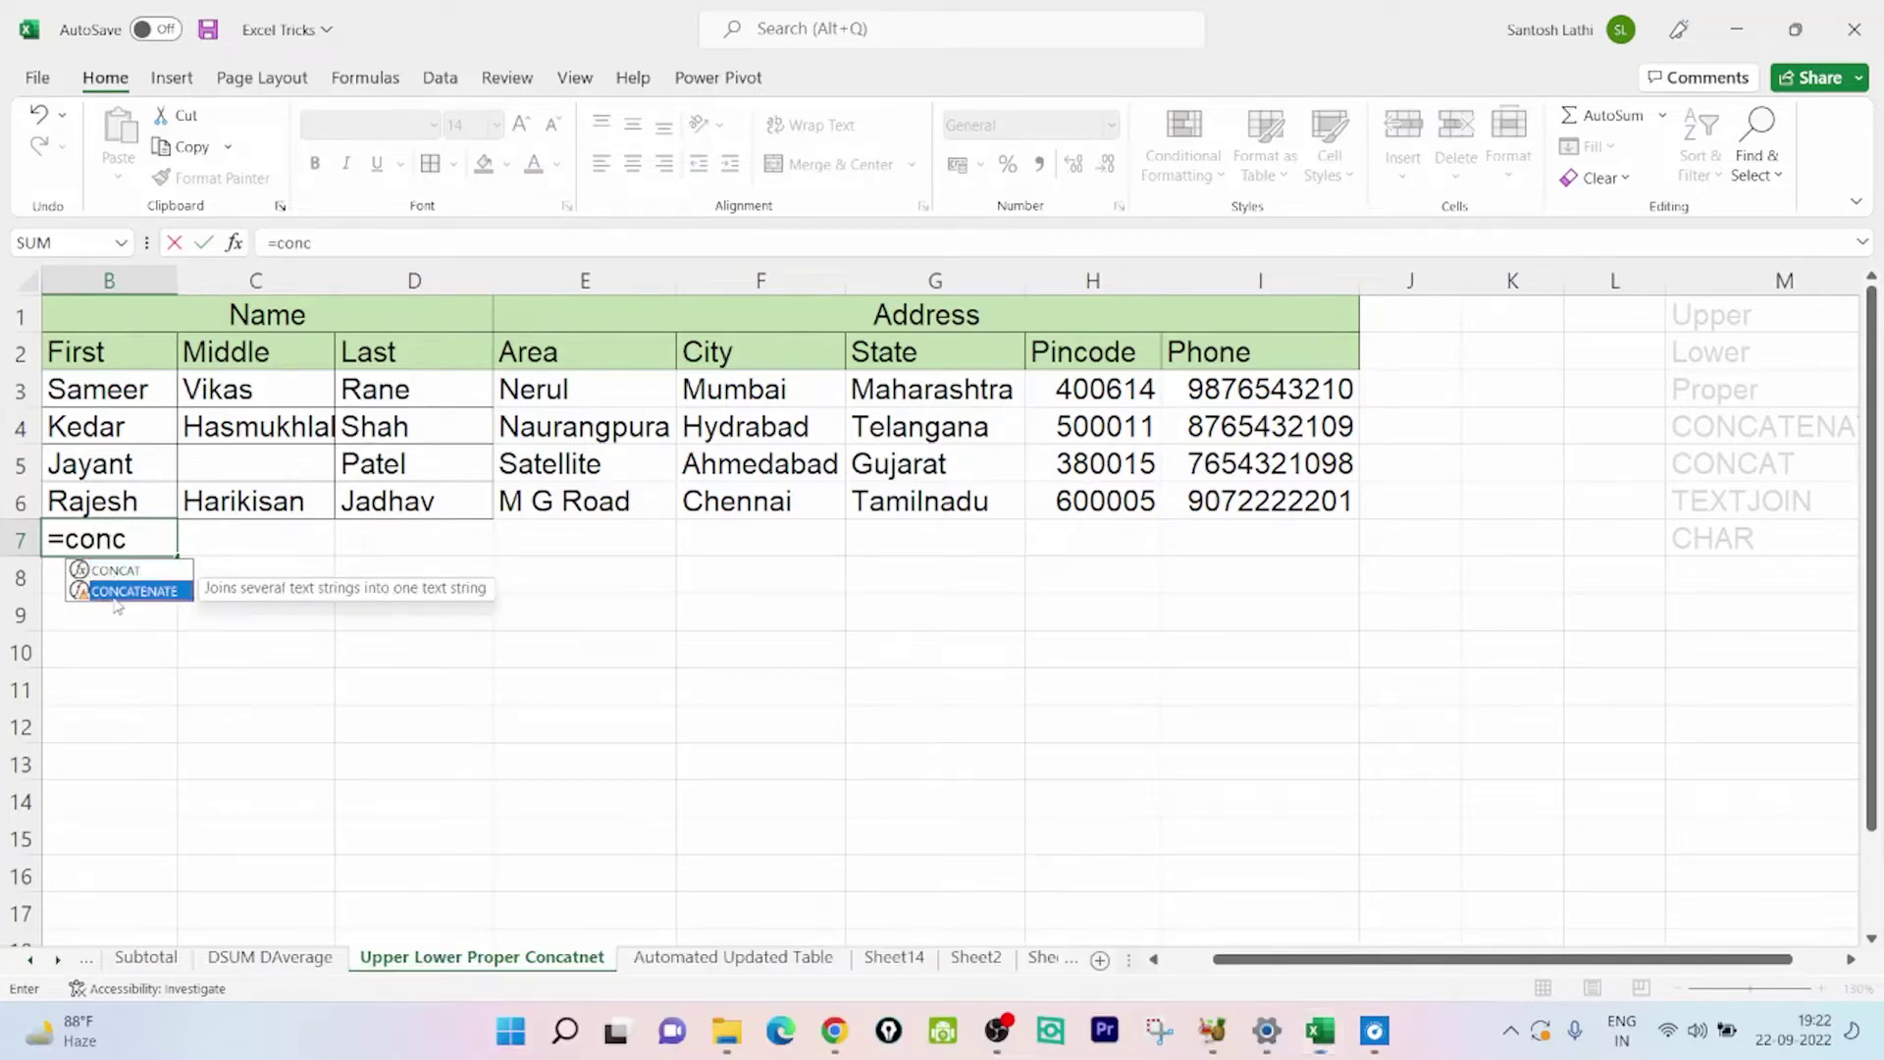
{"action": "double_click", "coordinate": [114, 597]}
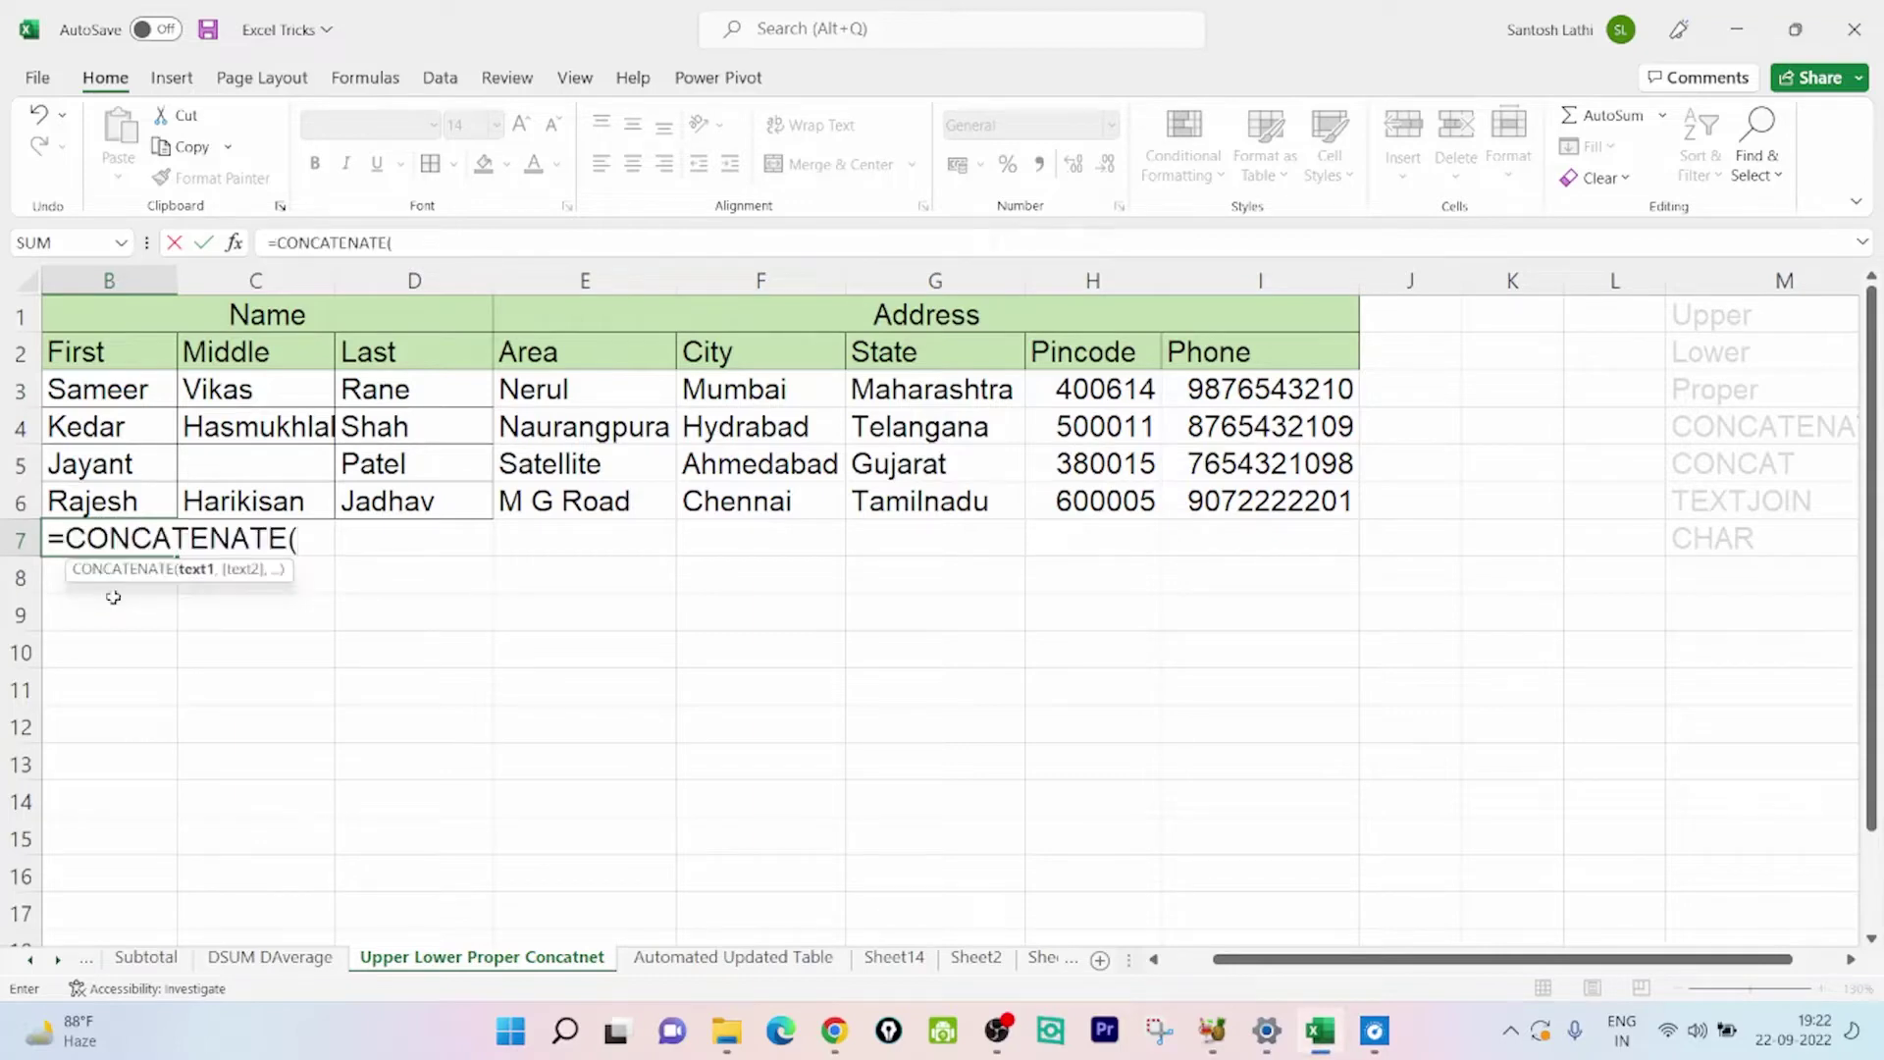
{"action": "left_click", "coordinate": [132, 392]}
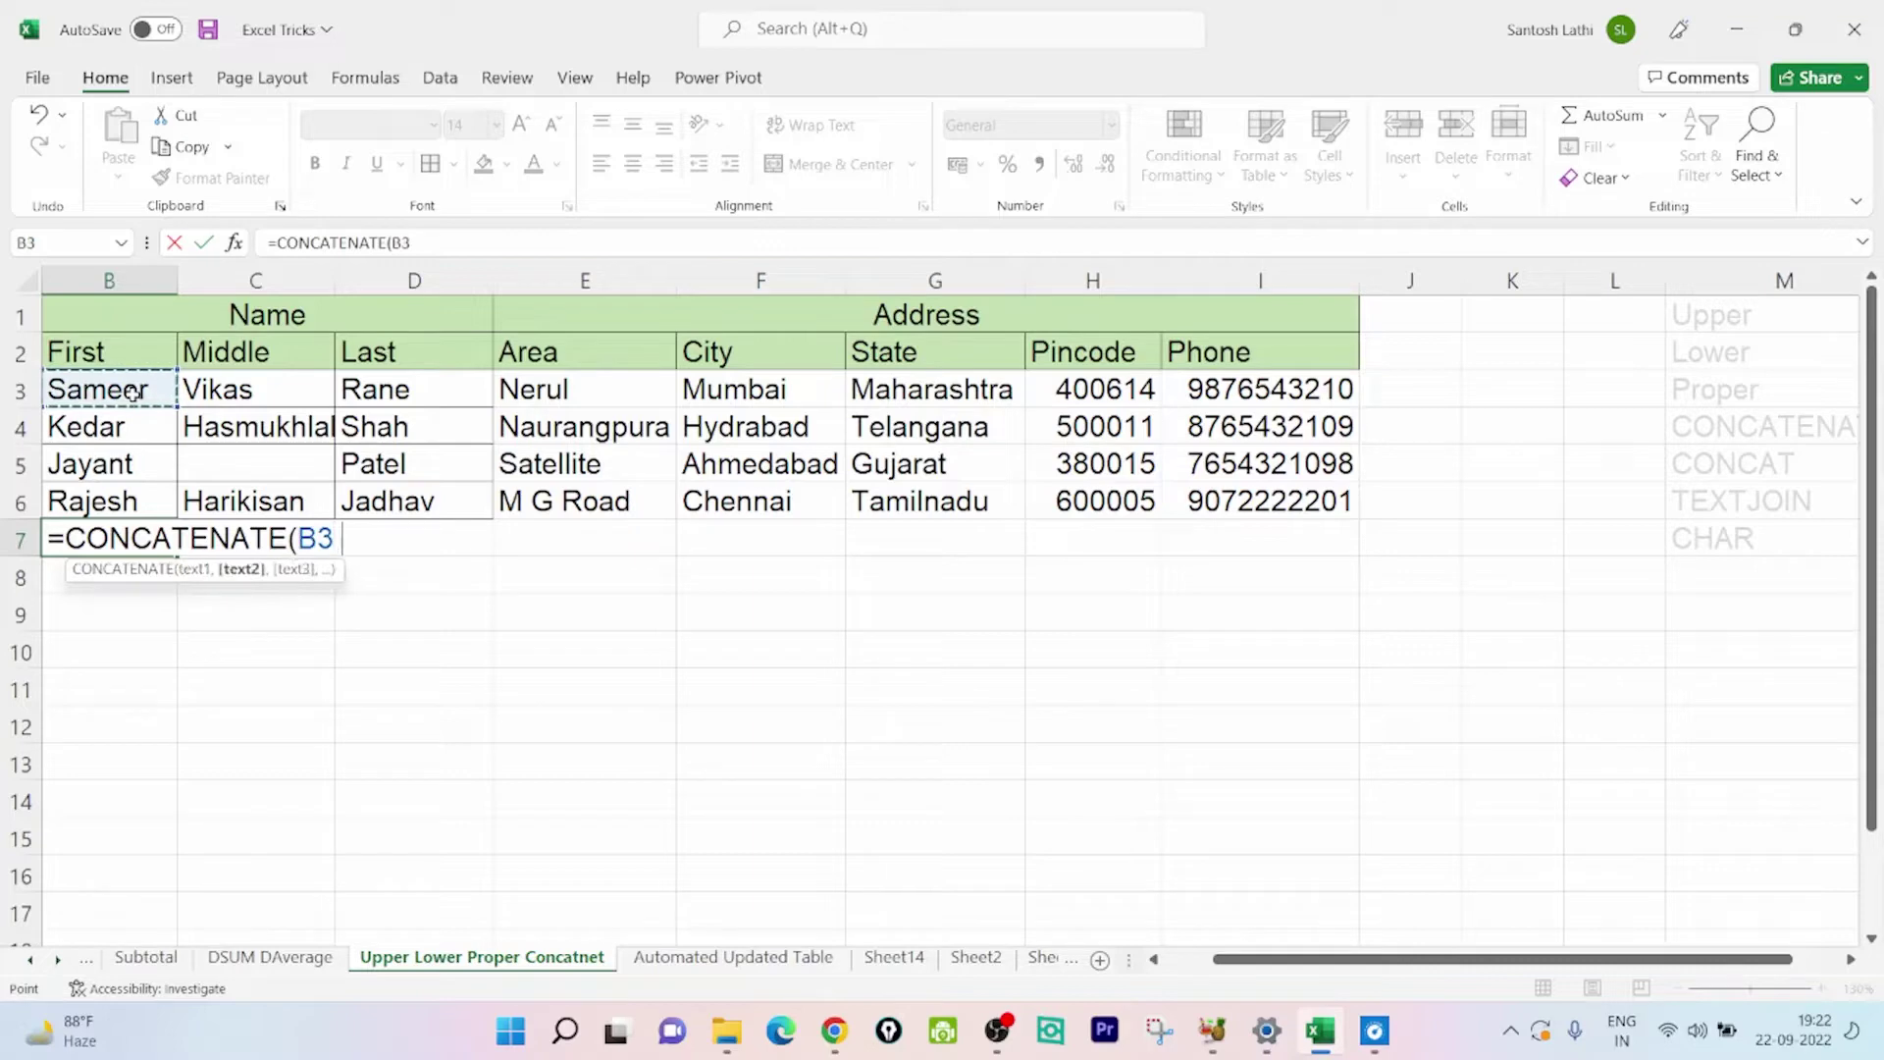
{"action": "type", "text": ","}
{"action": "left_click", "coordinate": [263, 388]}
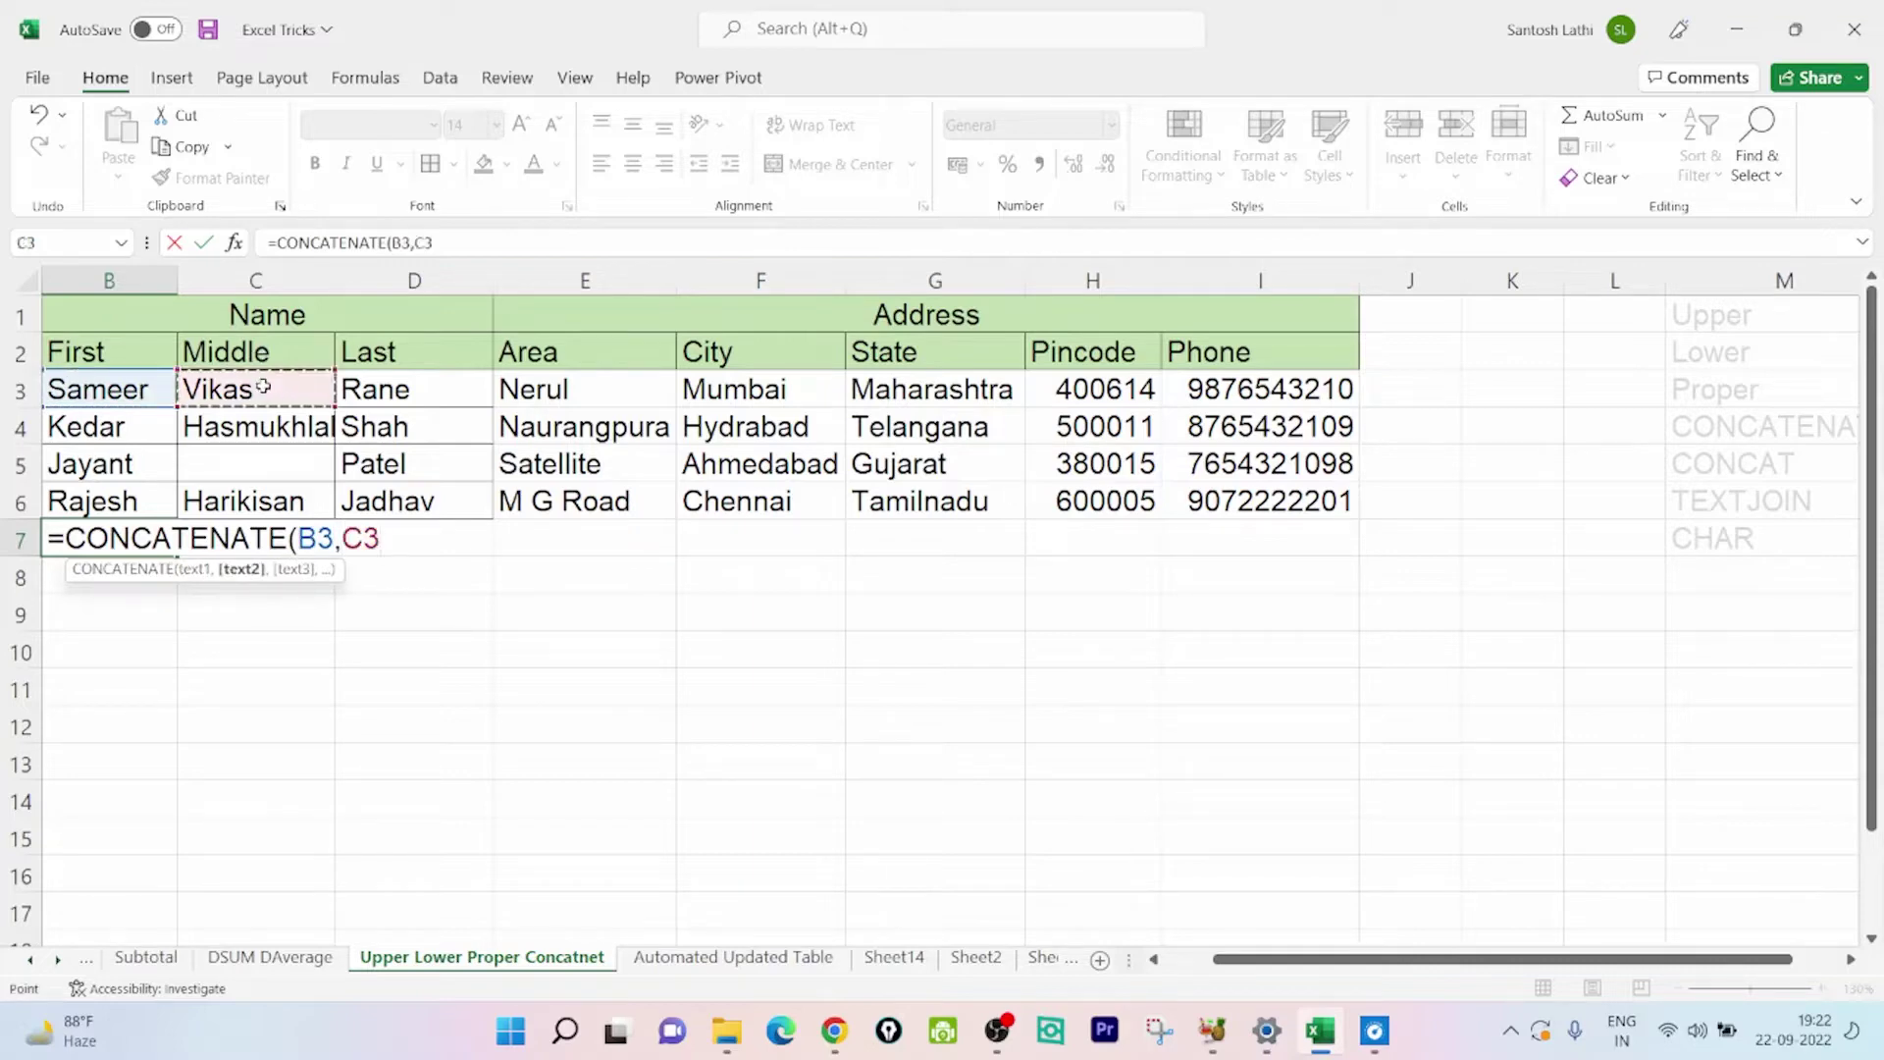
{"action": "type", "text": ","}
{"action": "left_click", "coordinate": [365, 389]}
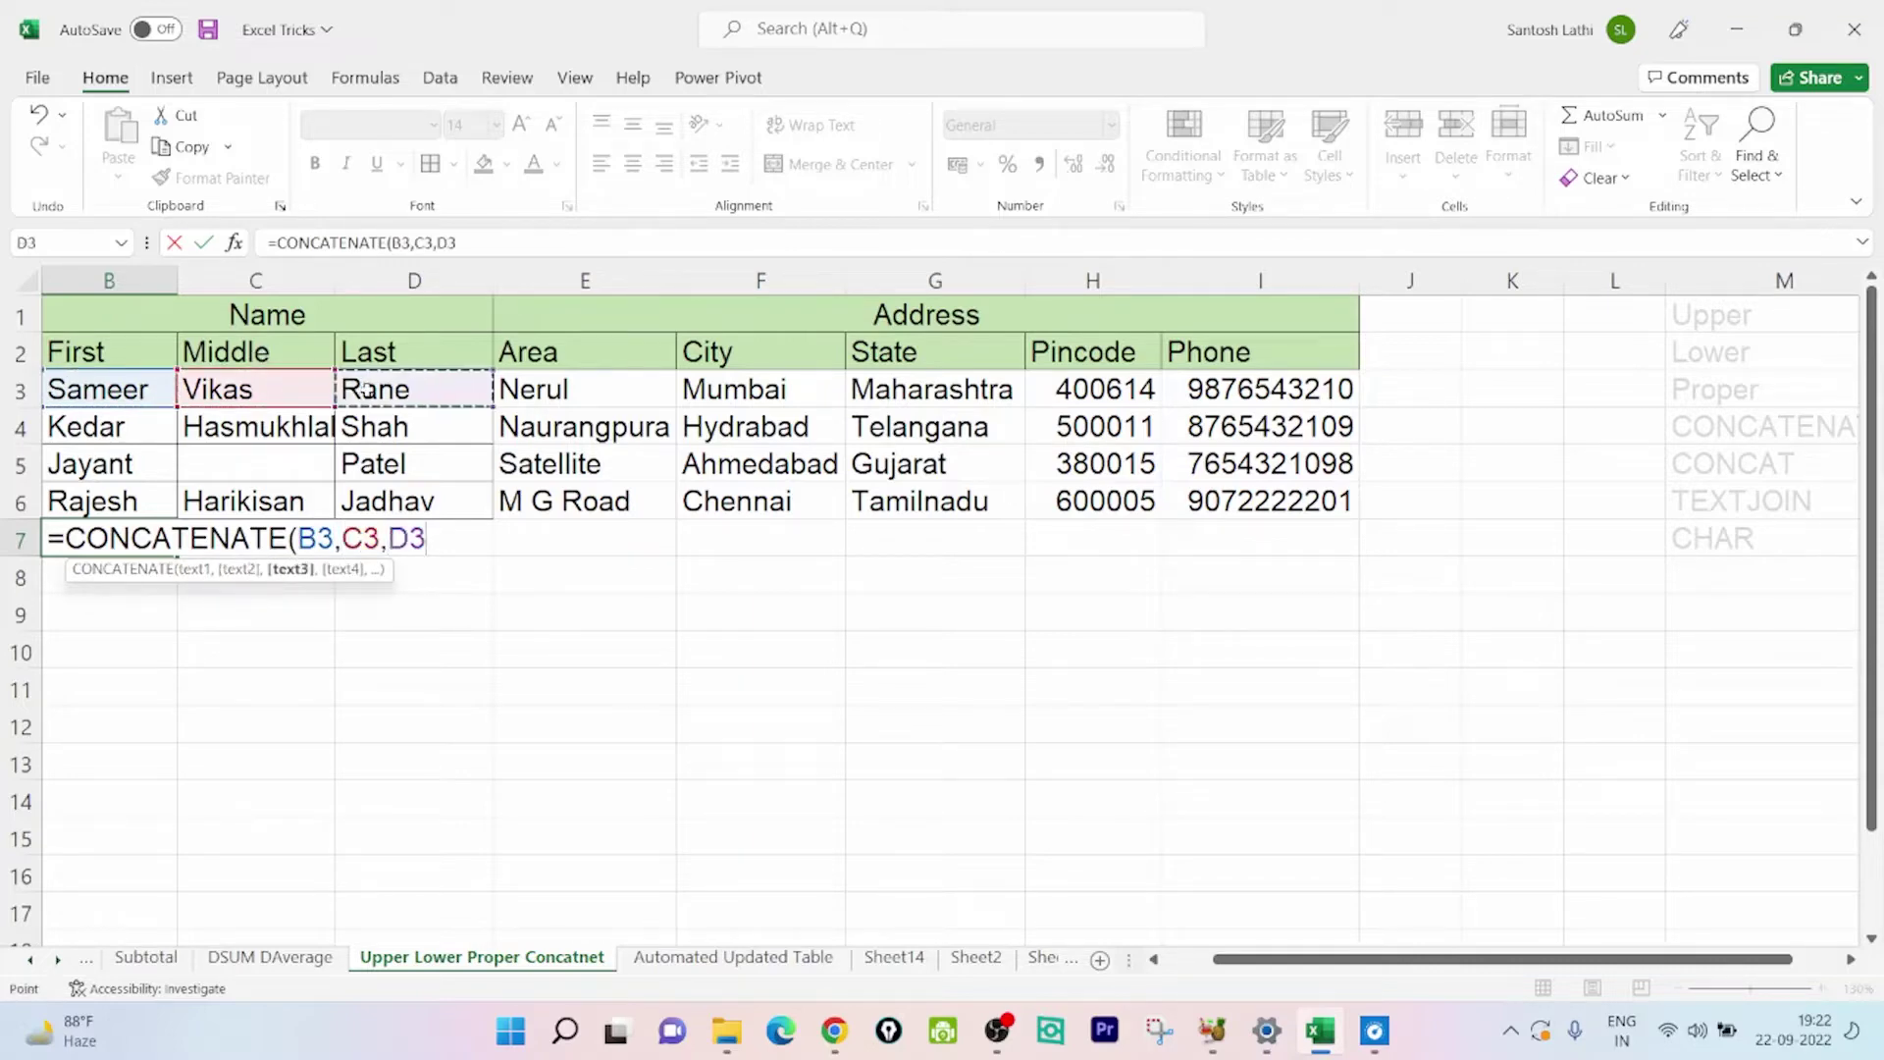
{"action": "key", "text": "Return"}
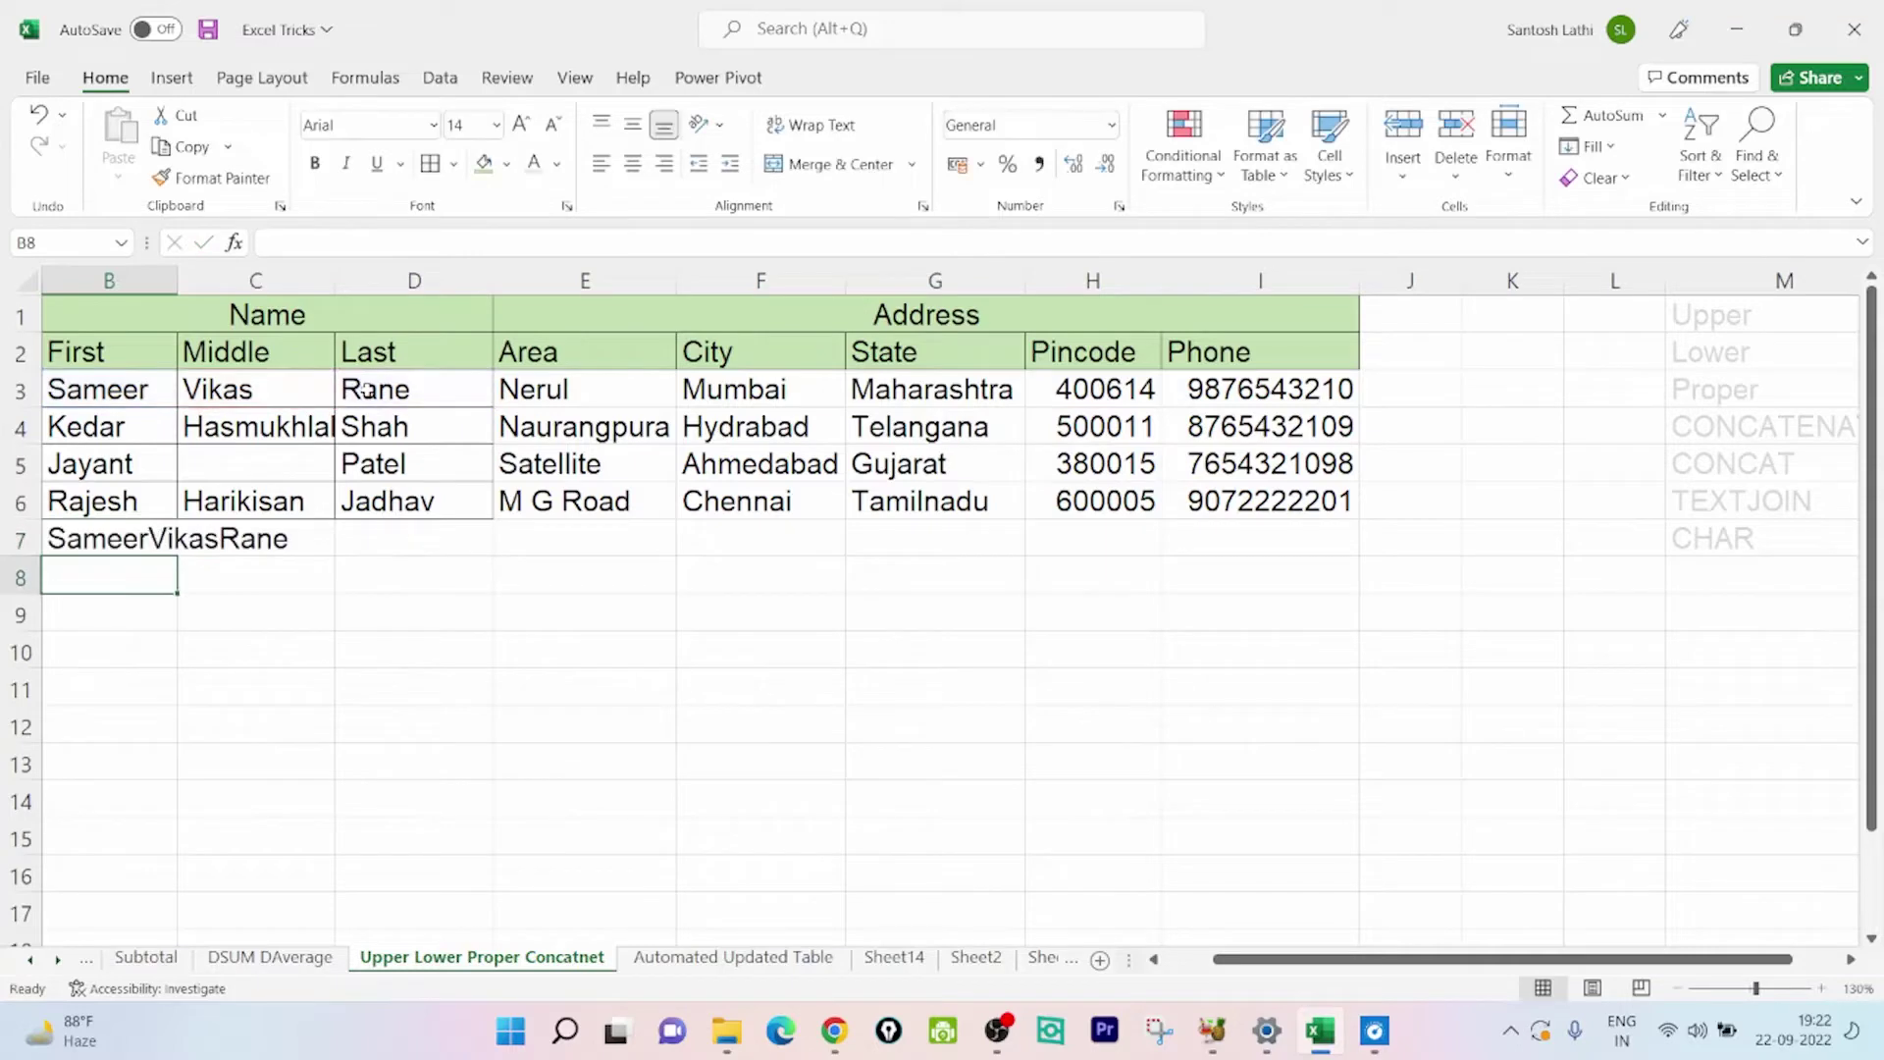
{"action": "double_click", "coordinate": [177, 280]}
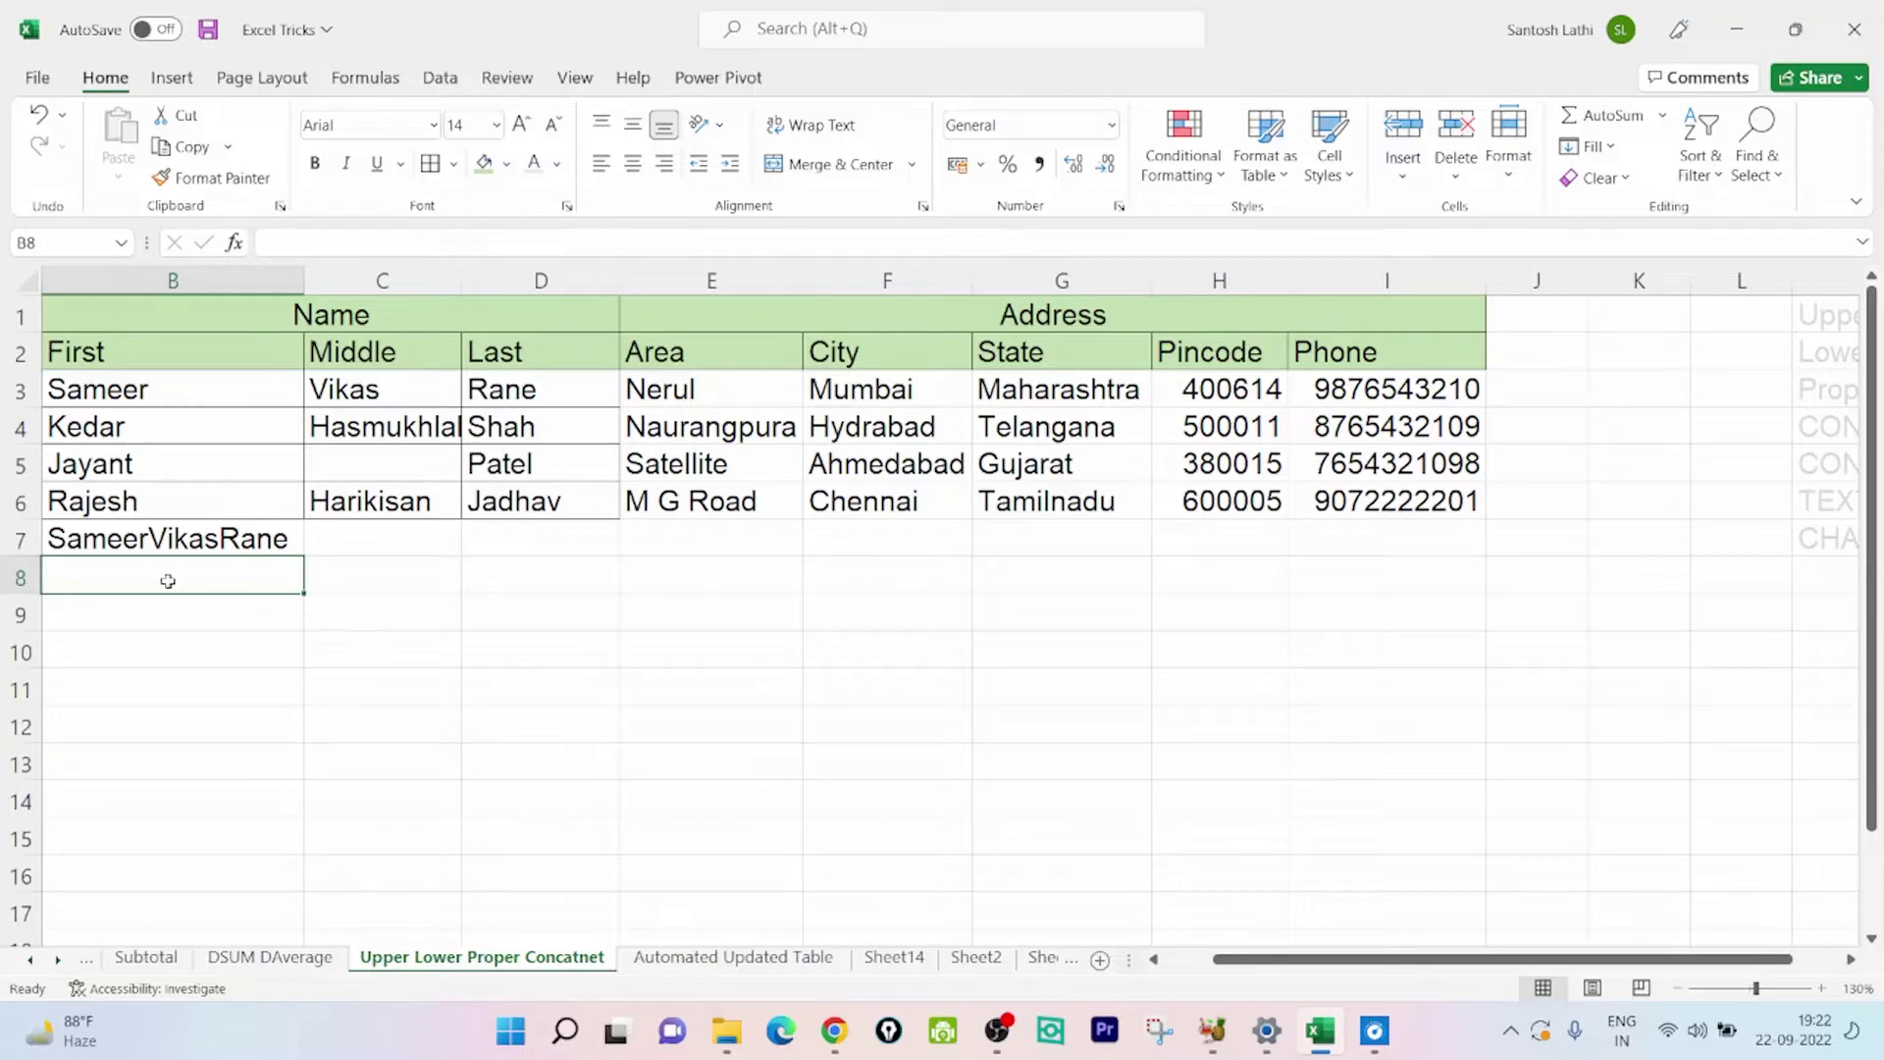
Insert a quoted space as a separate argument between B3 and C3 in B7's CONCATENATE formula
{"action": "left_click", "coordinate": [126, 547]}
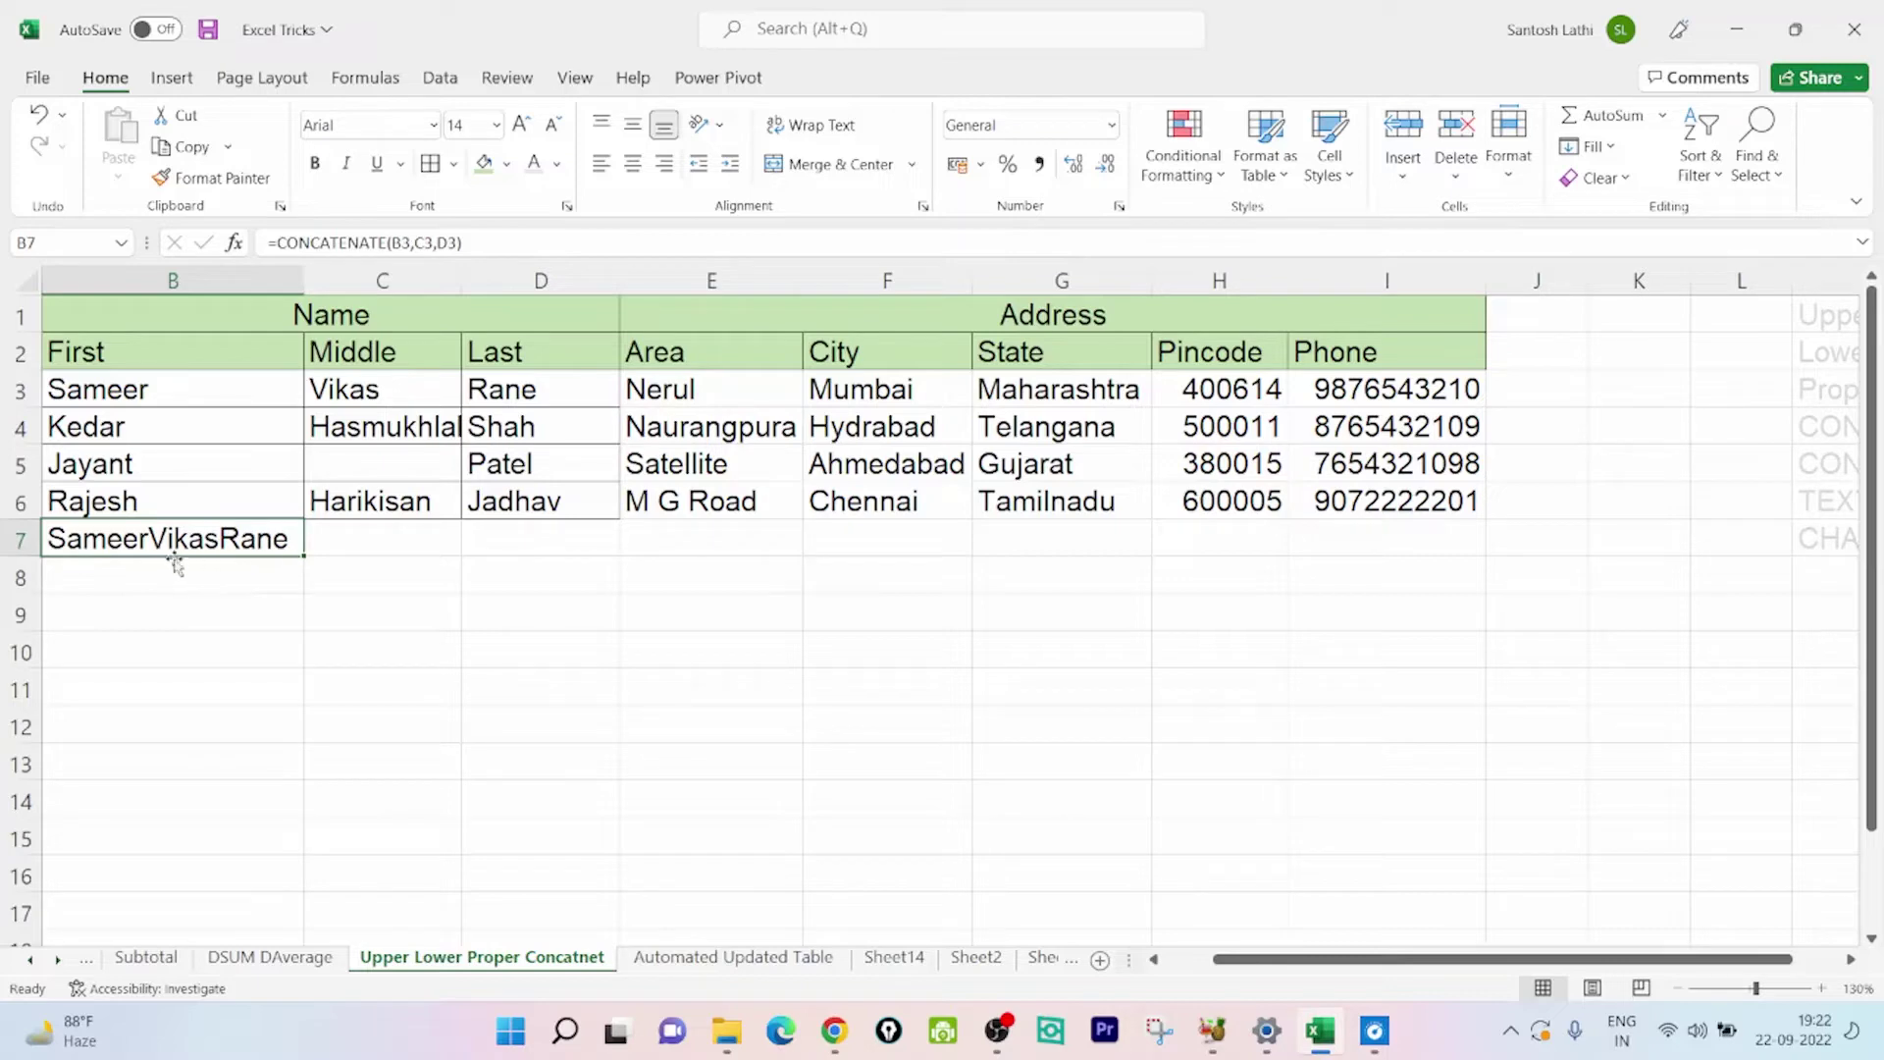
{"action": "double_click", "coordinate": [152, 537]}
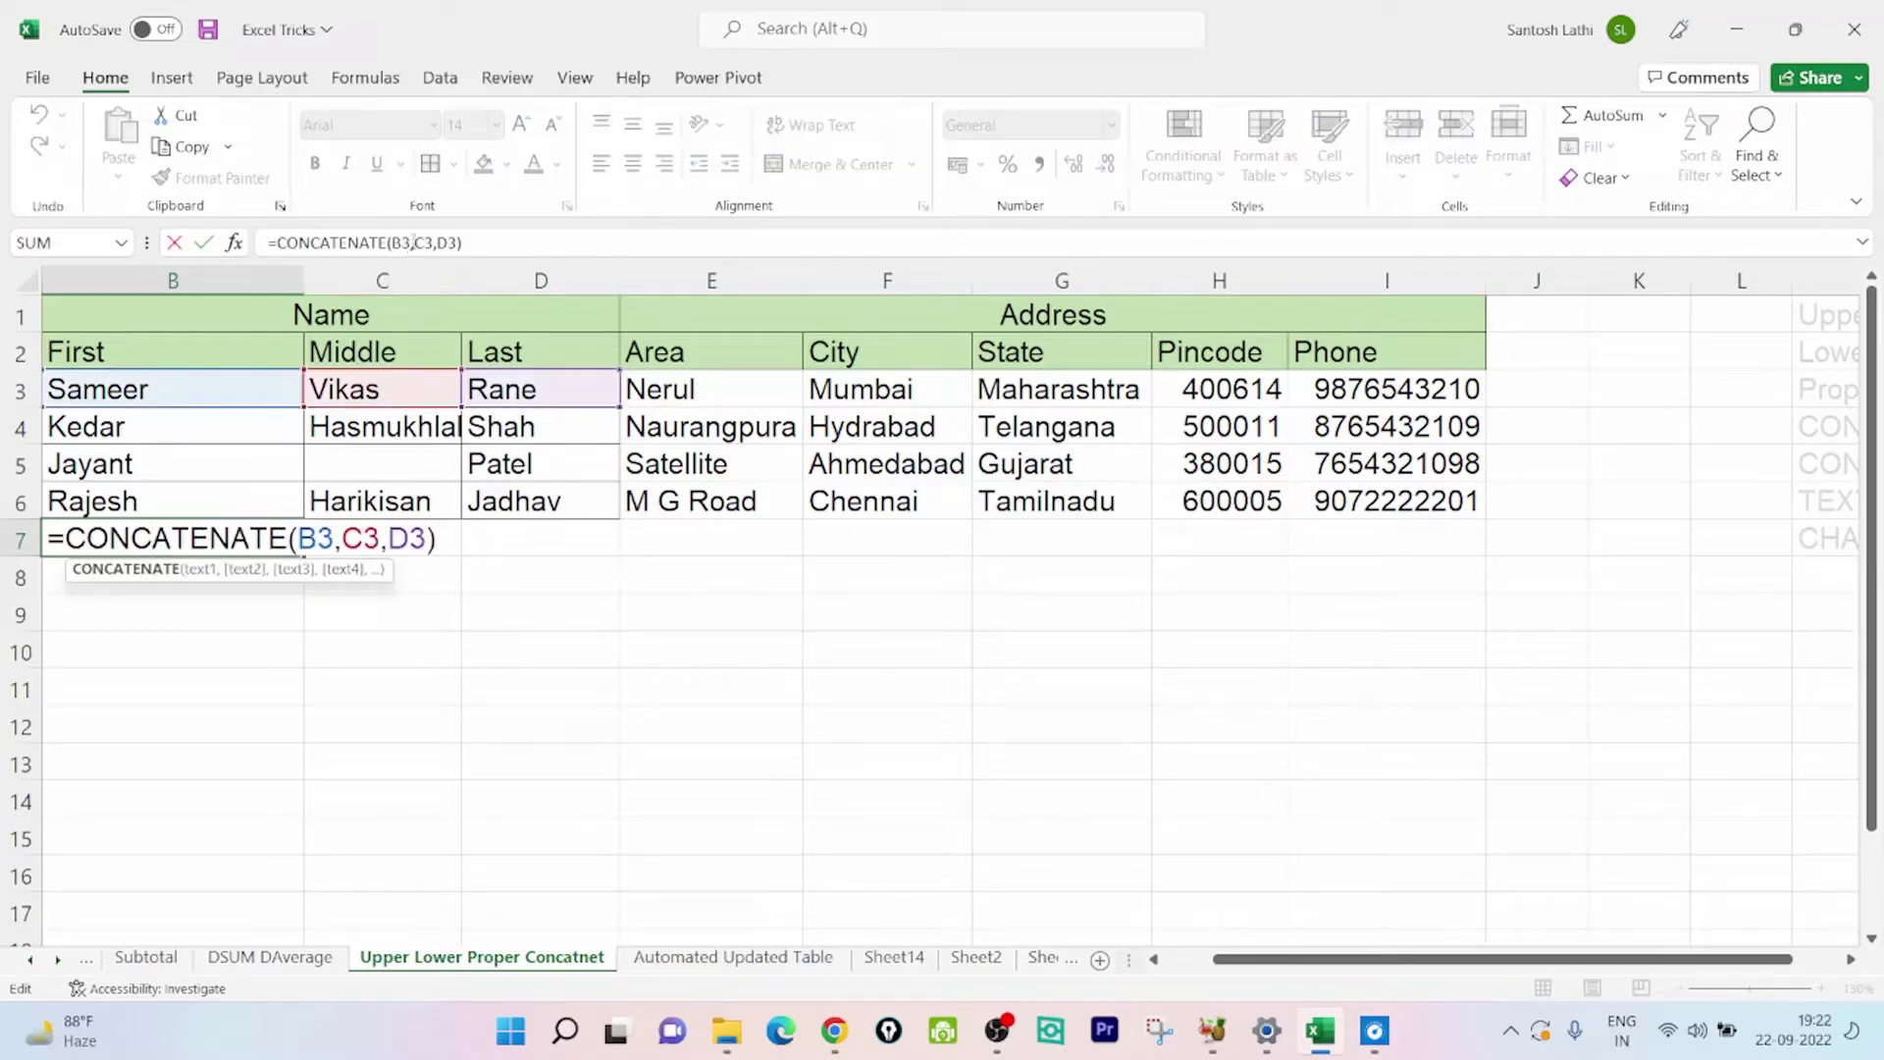
{"action": "left_click", "coordinate": [413, 242]}
{"action": "key", "text": "Right"}
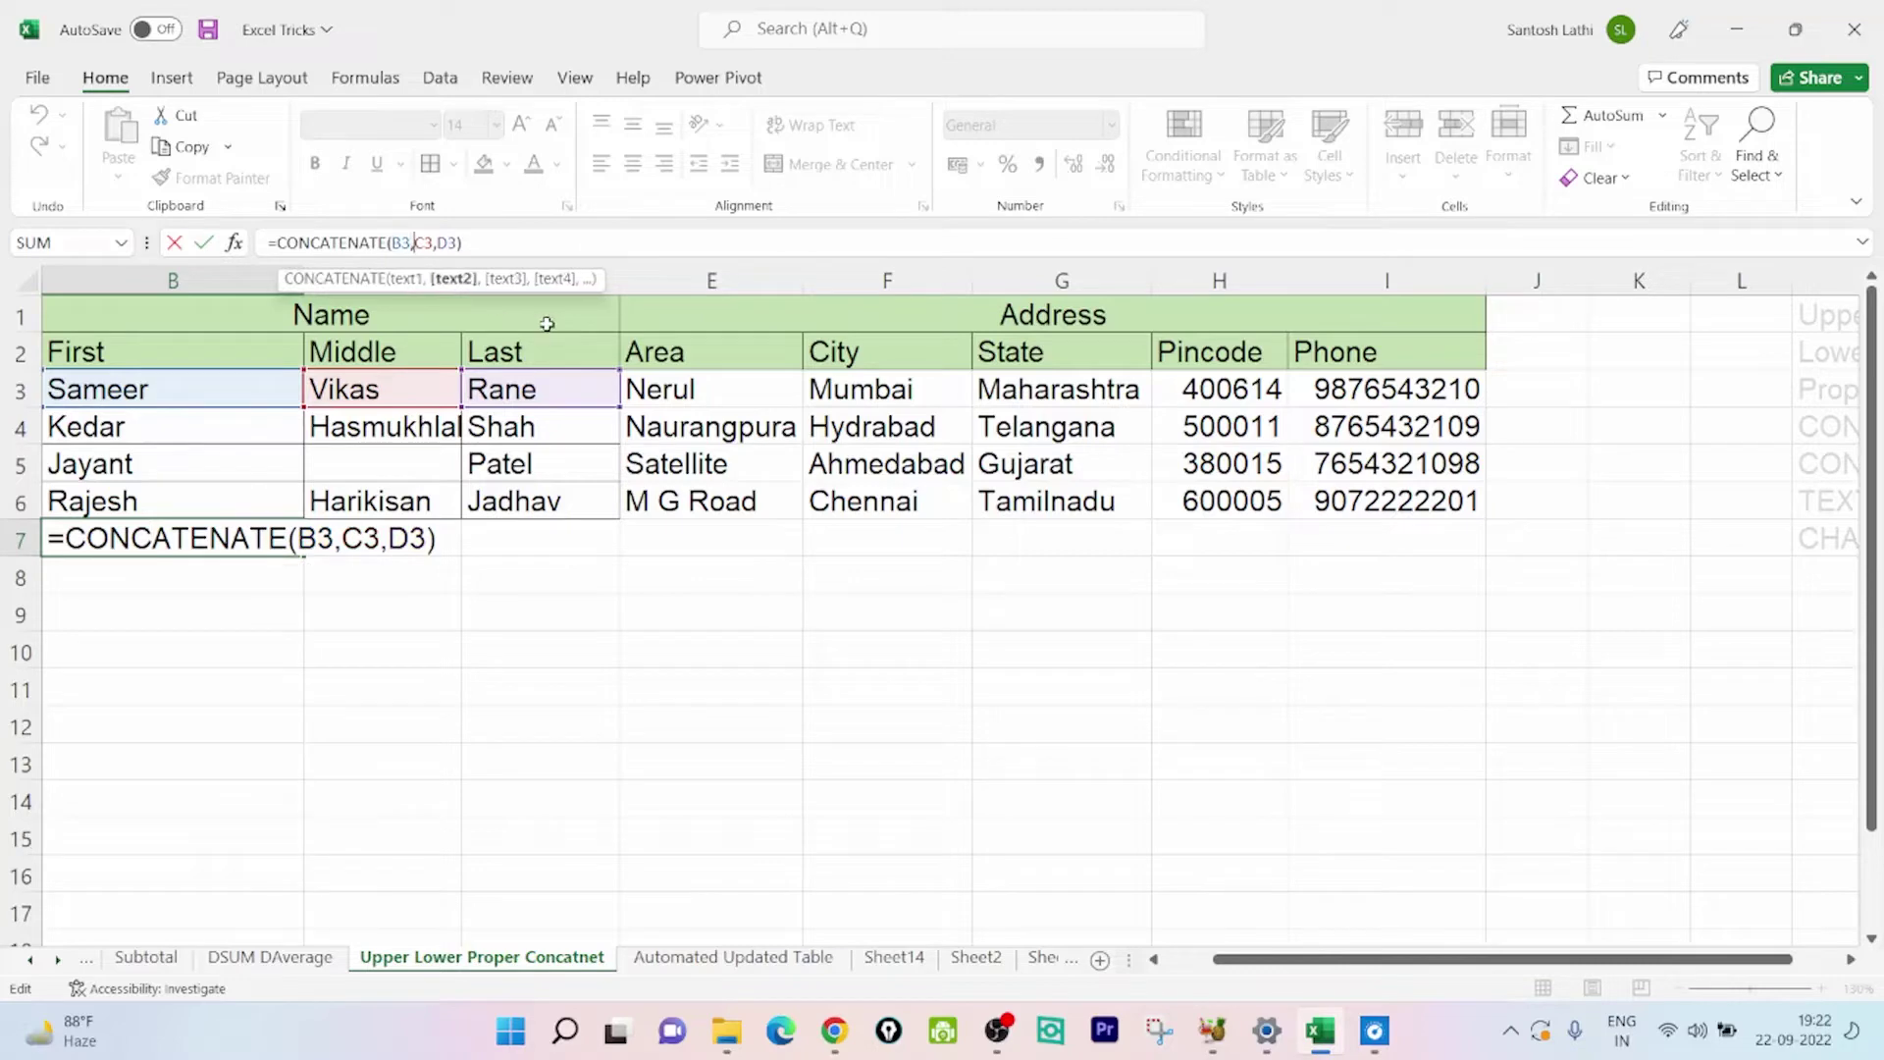
{"action": "type", "text": "\""}
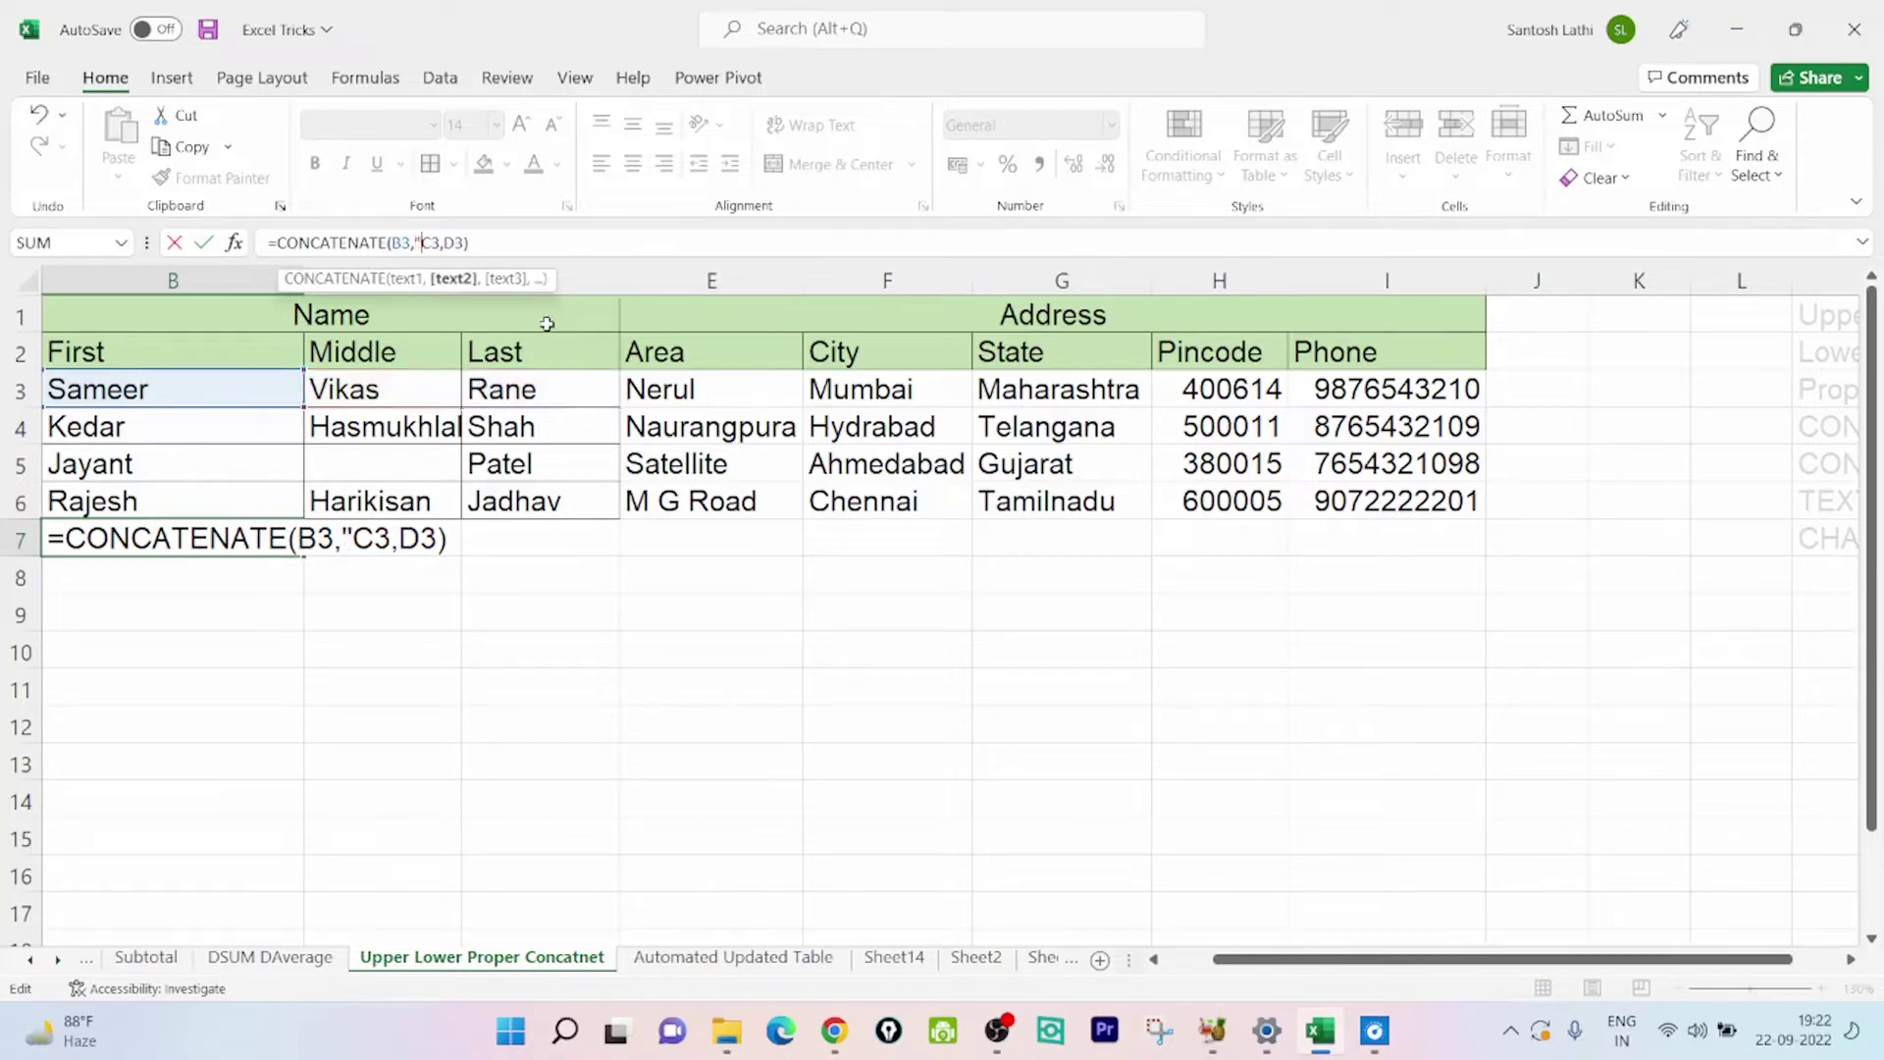
{"action": "type", "text": " \""}
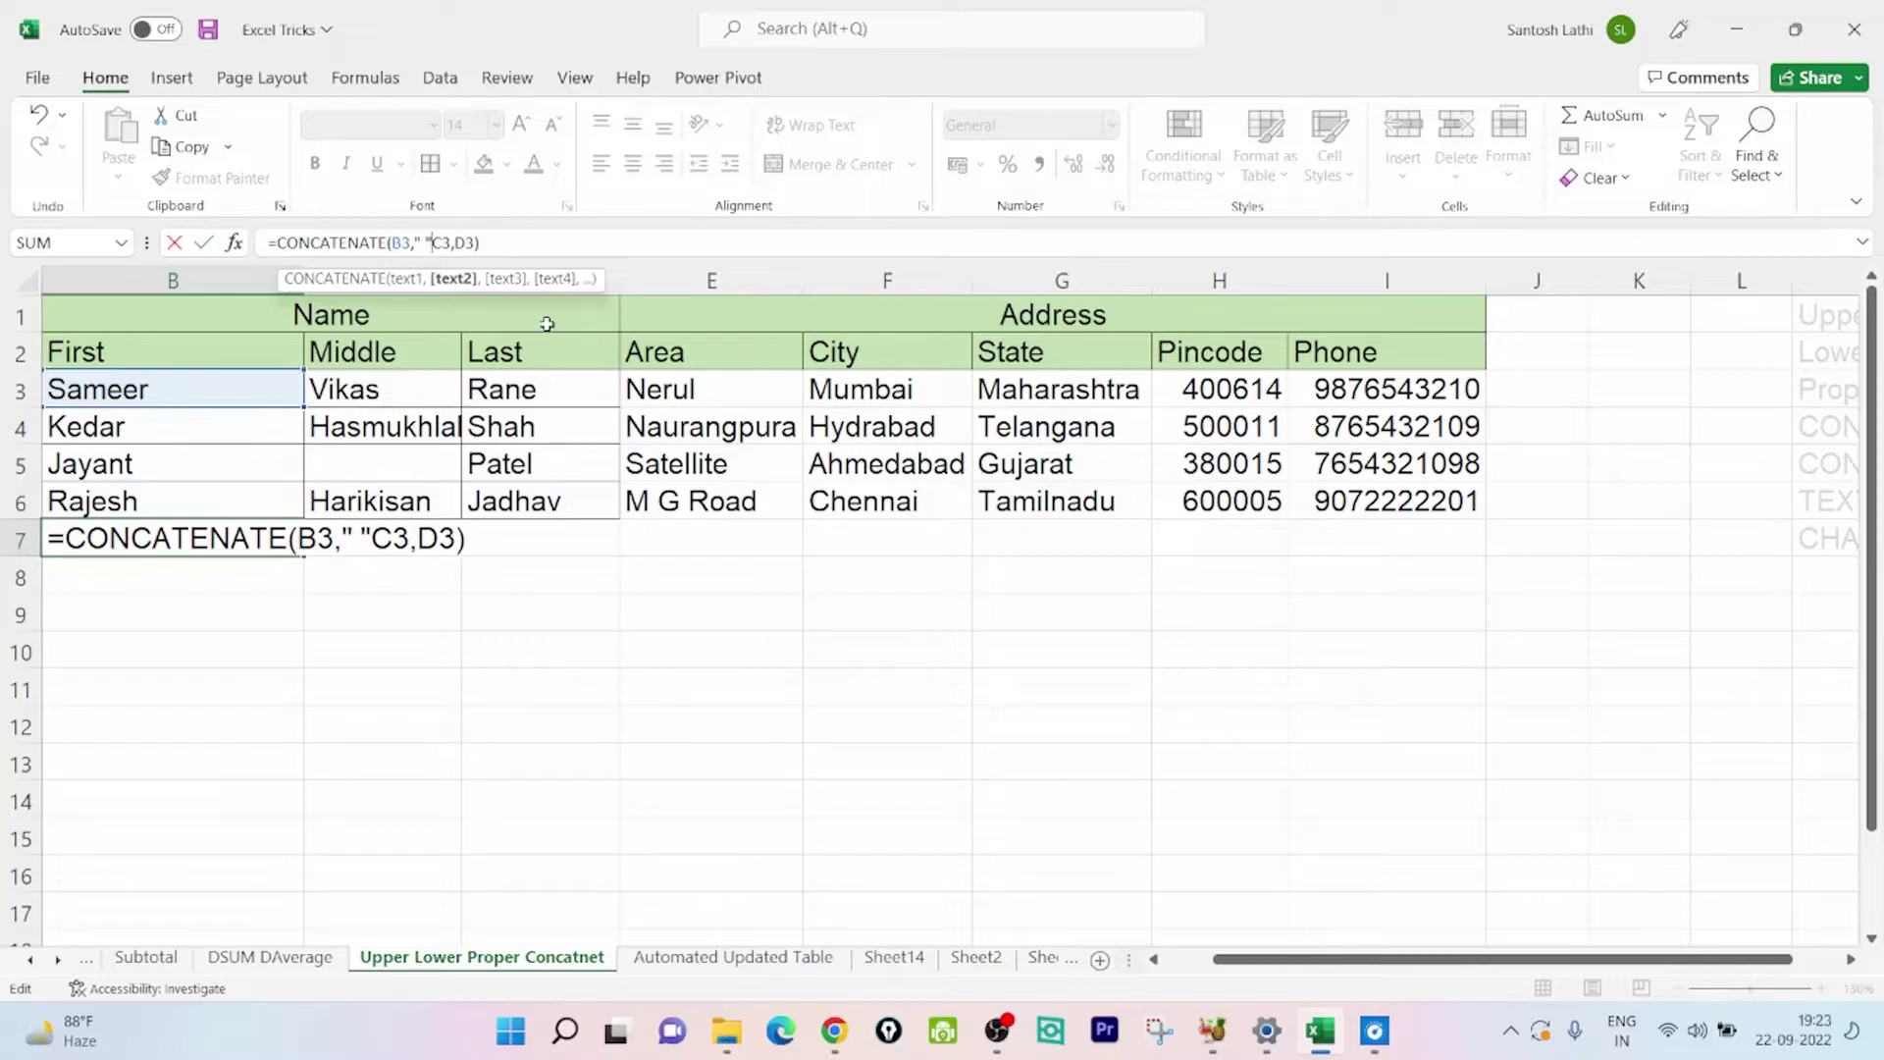
{"action": "type", "text": ",C3"}
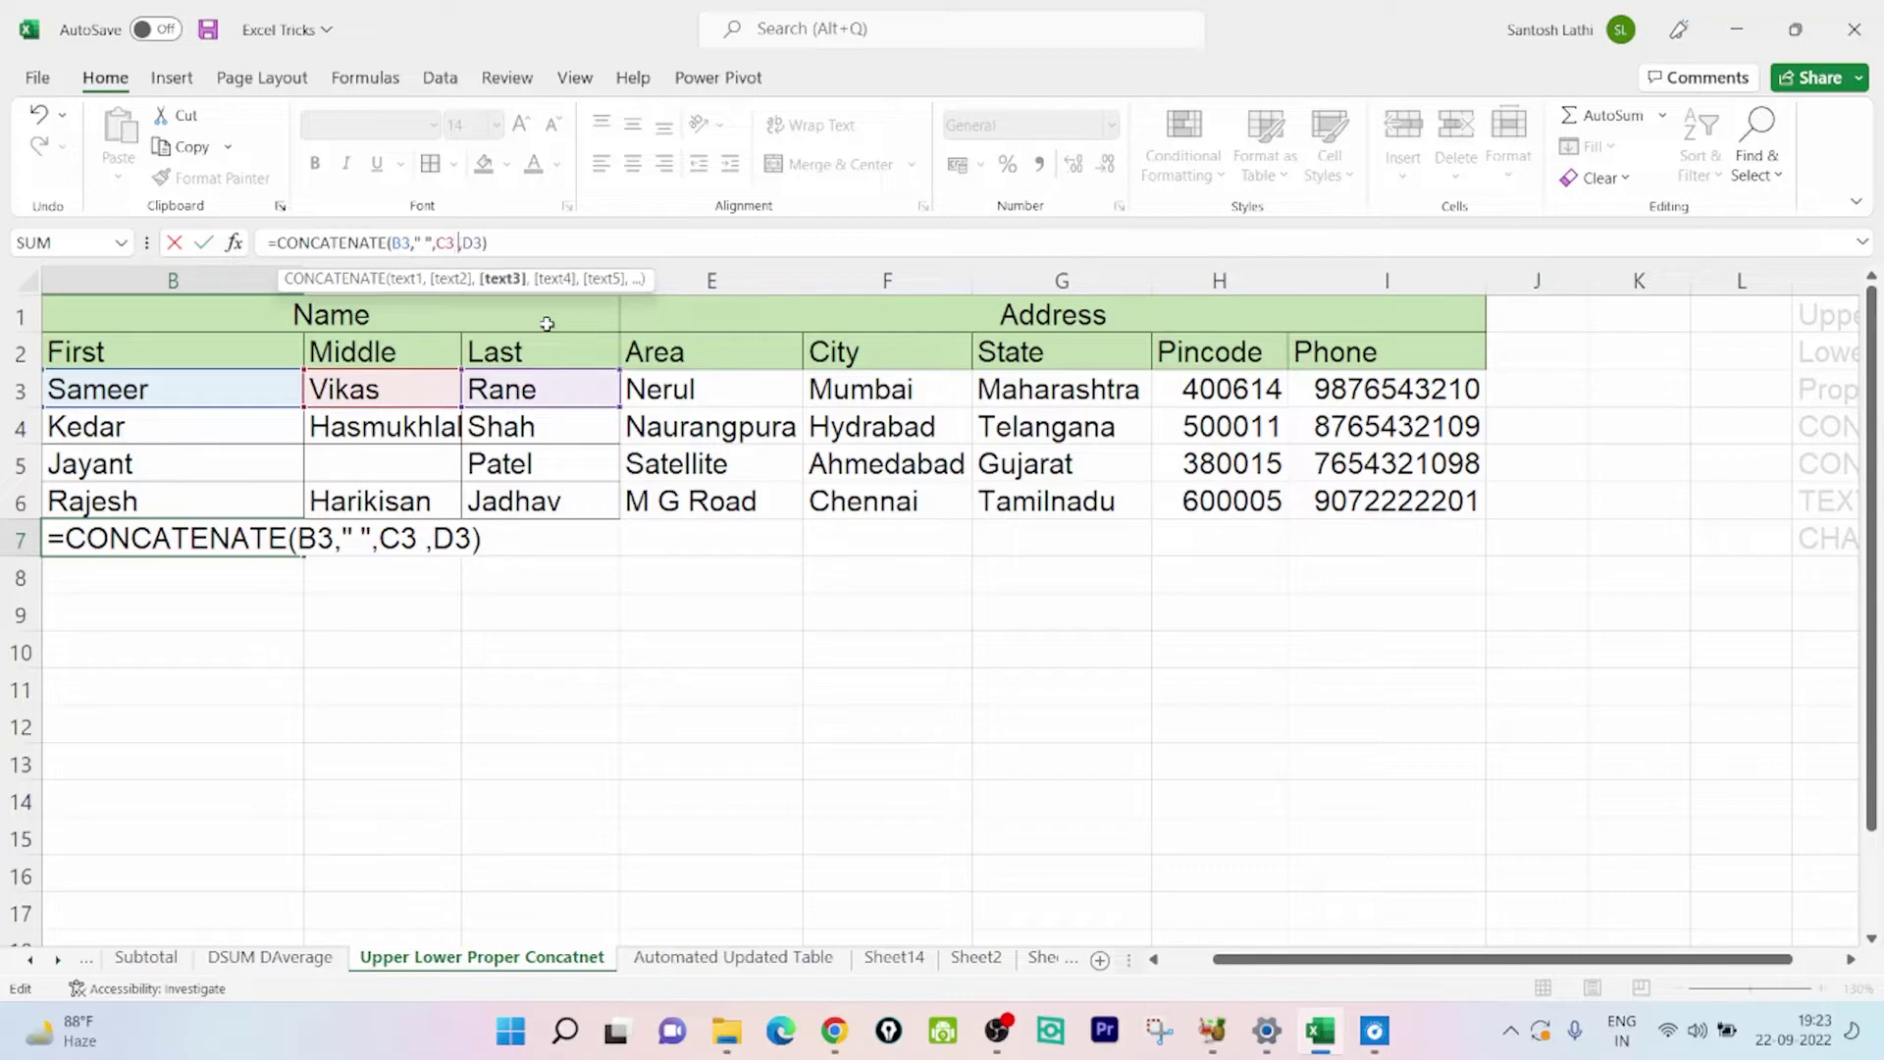
Add a quoted space between C3 and D3 in B7's formula and try to commit it
{"action": "type", "text": " \""}
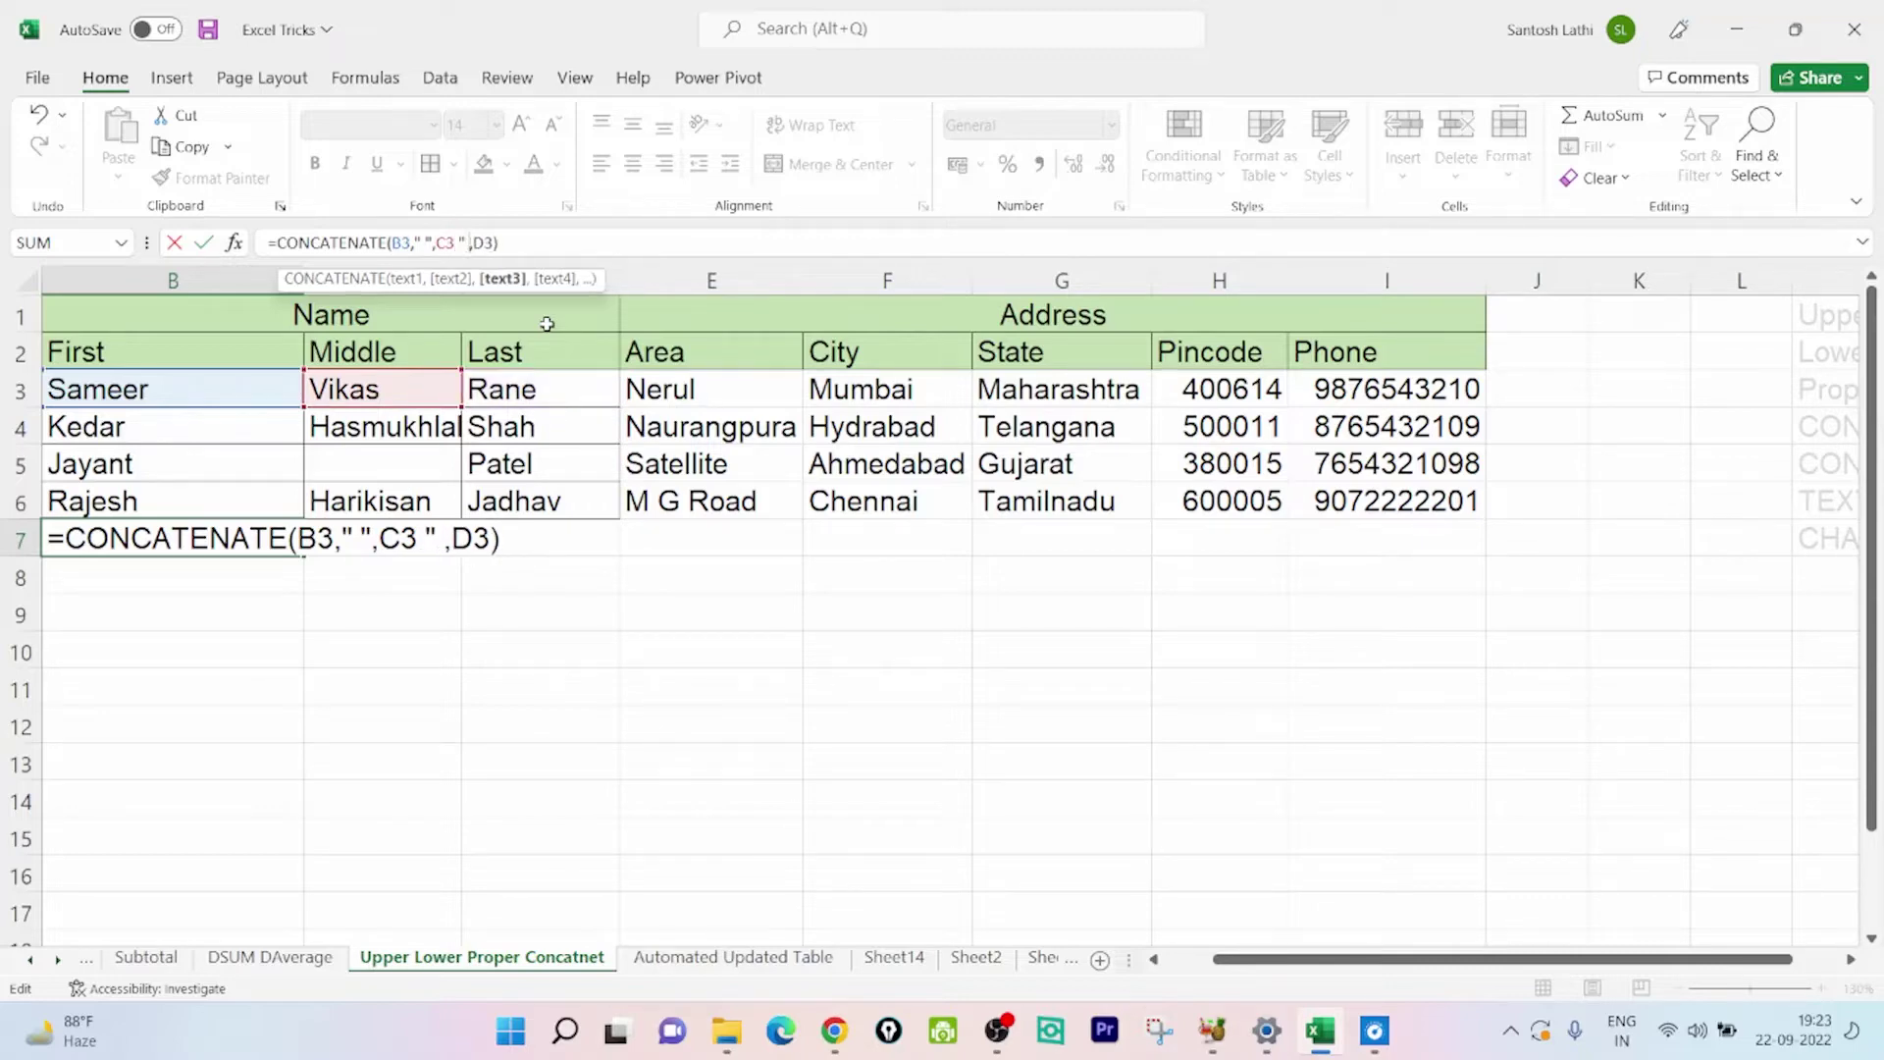
{"action": "type", "text": " \","}
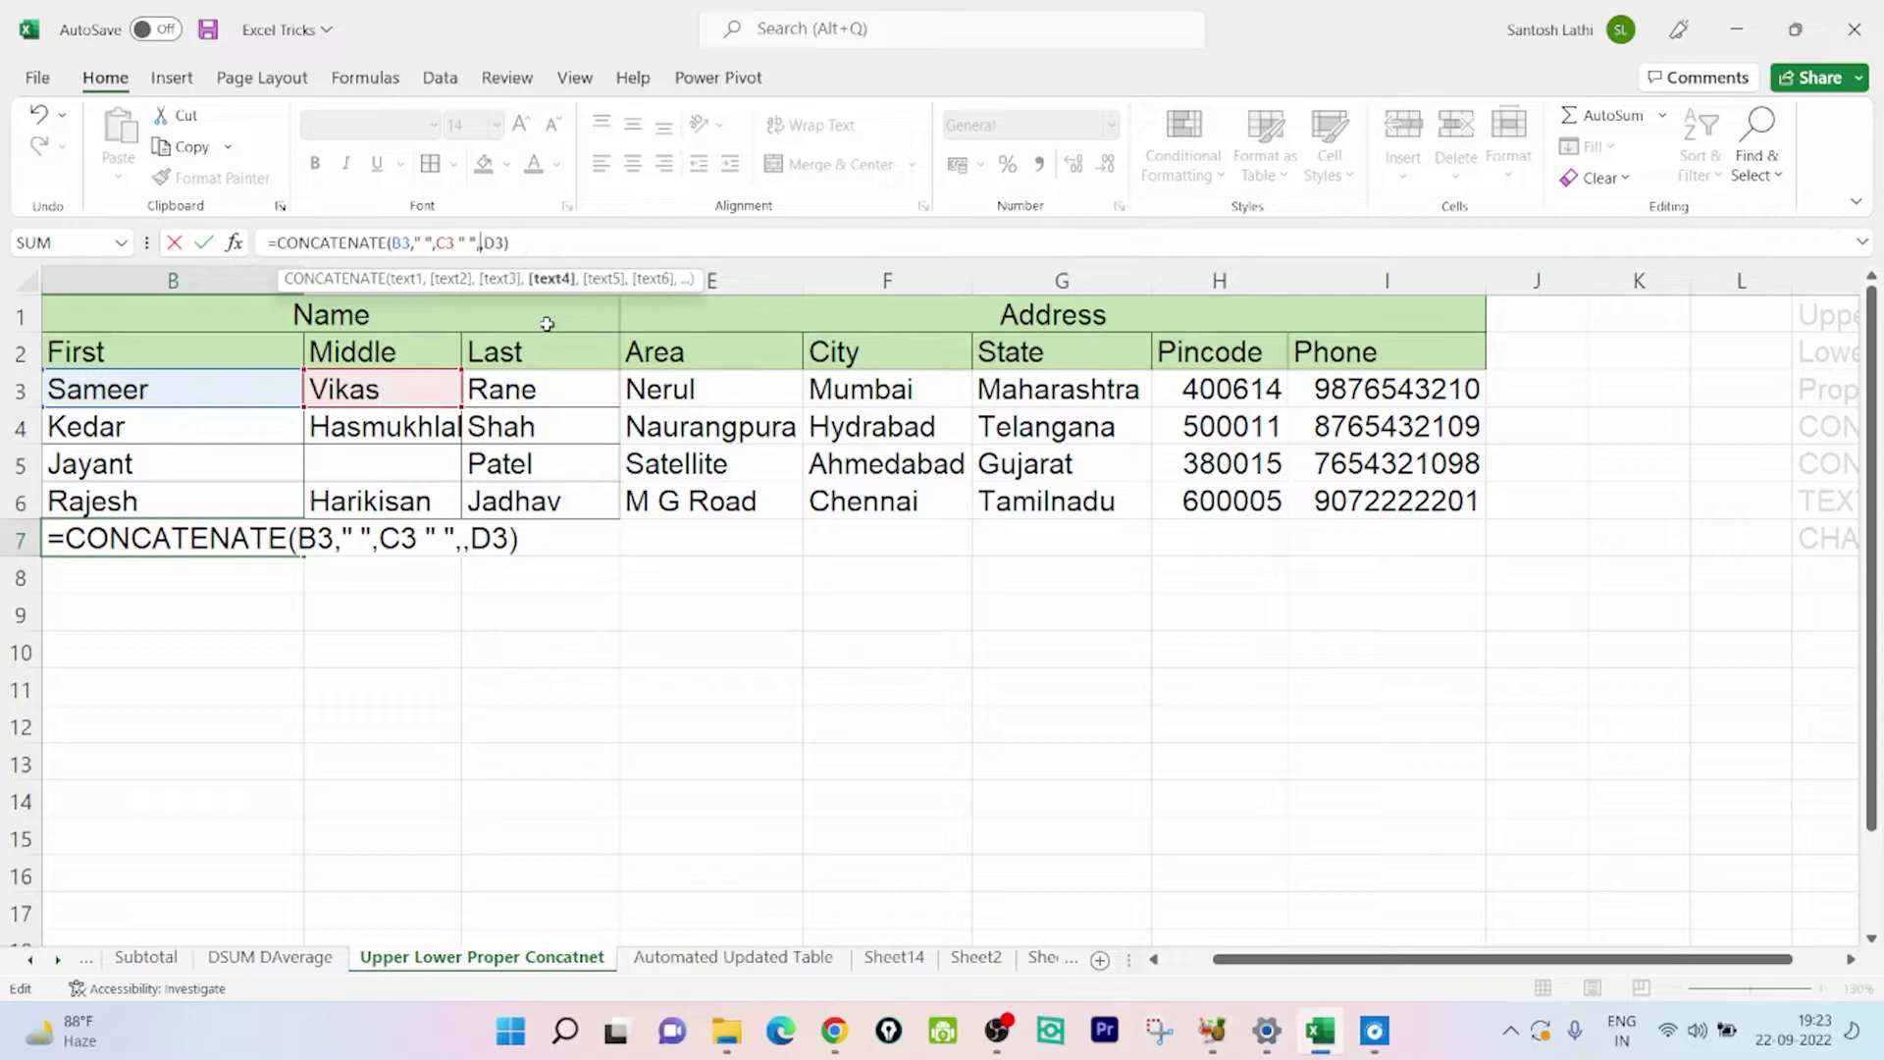
{"action": "key", "text": "Right"}
{"action": "key", "text": "Return"}
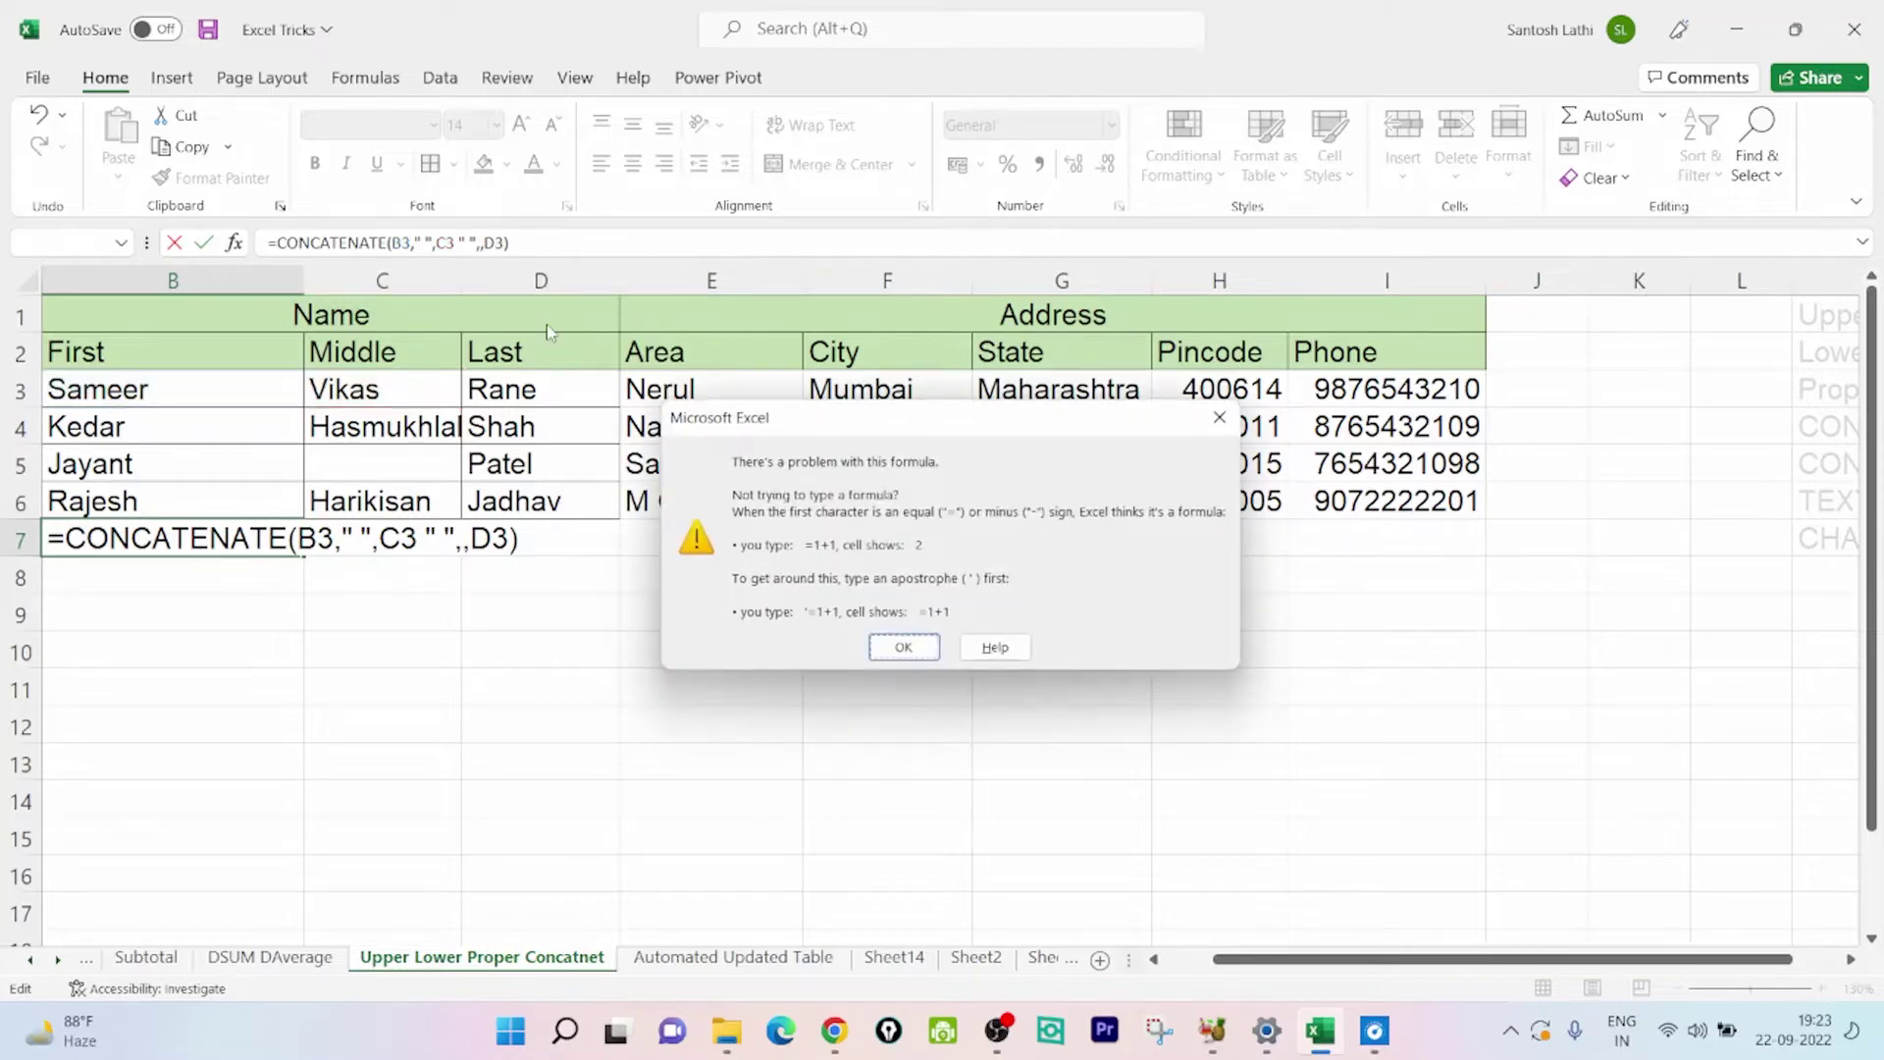
{"action": "key", "text": "Return"}
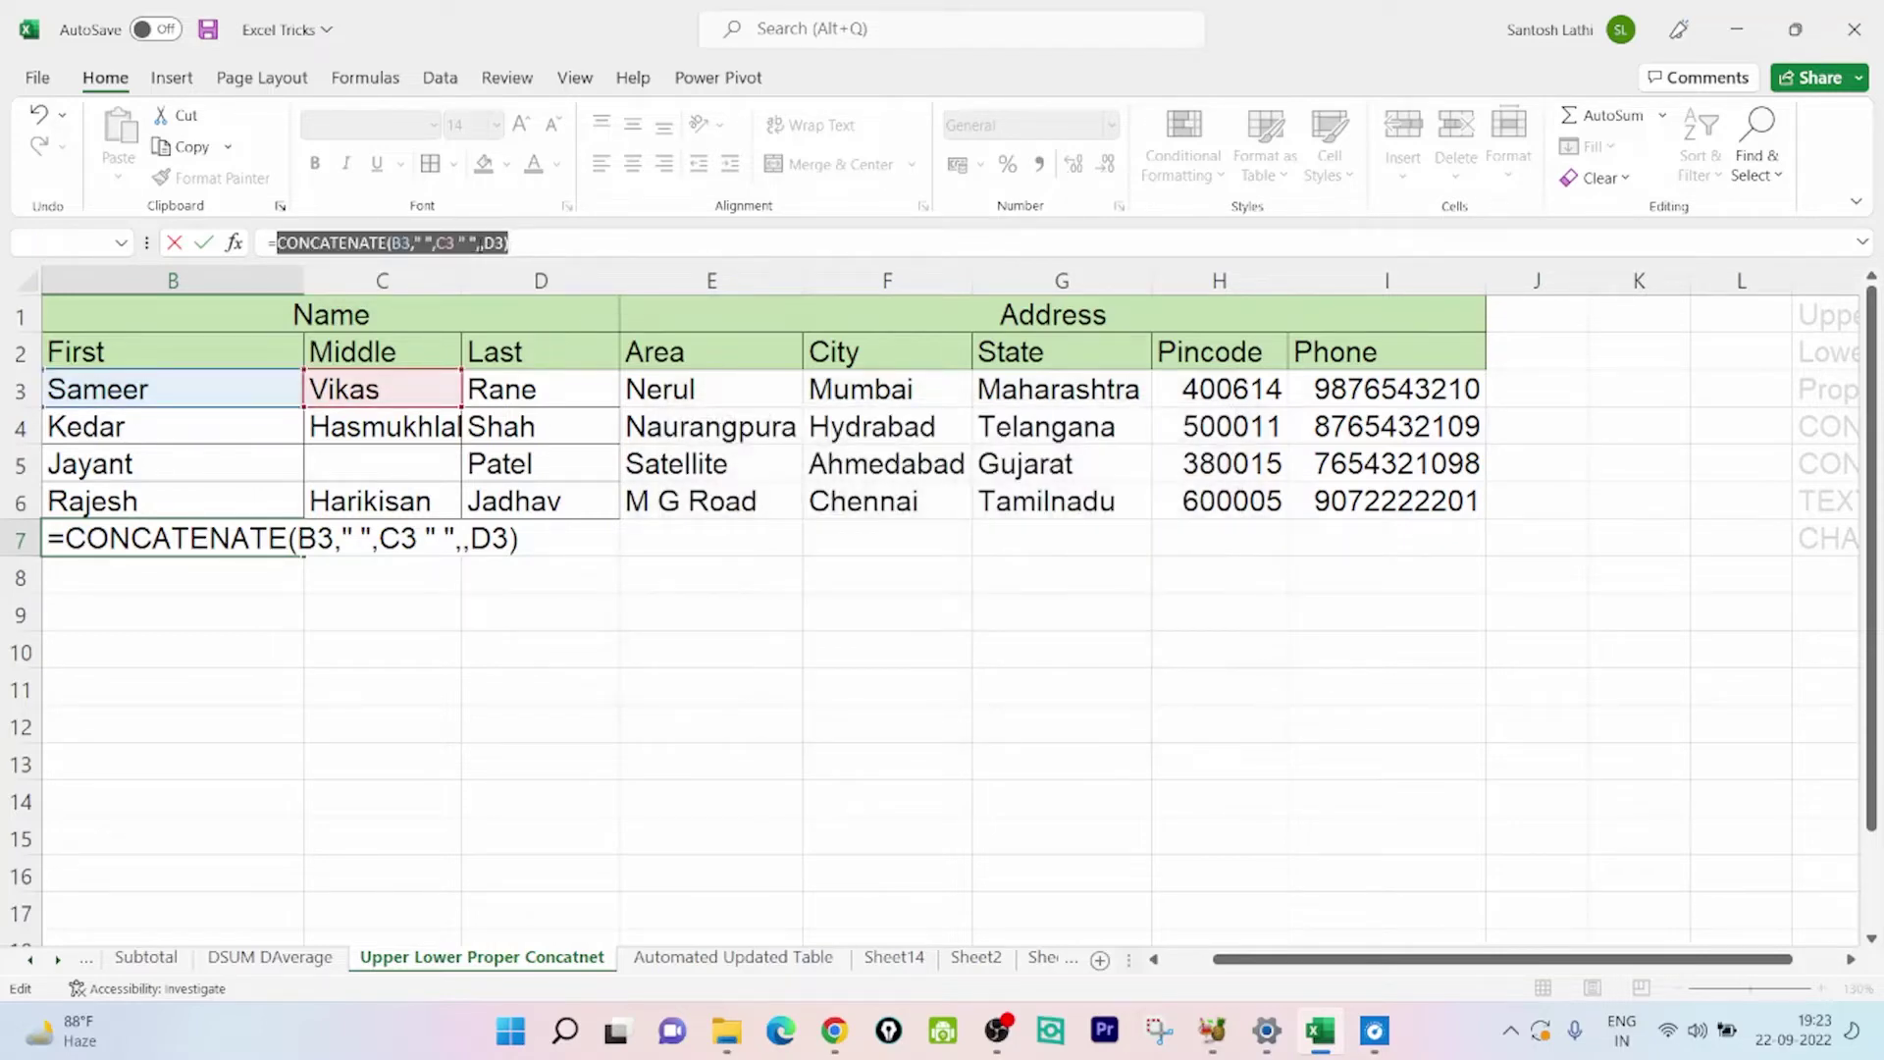
Remove the extra comma before D3 and add one after C3, so B7 contains =CONCATENATE(B3," ",C3, " ",D3)
{"action": "left_click", "coordinate": [479, 242]}
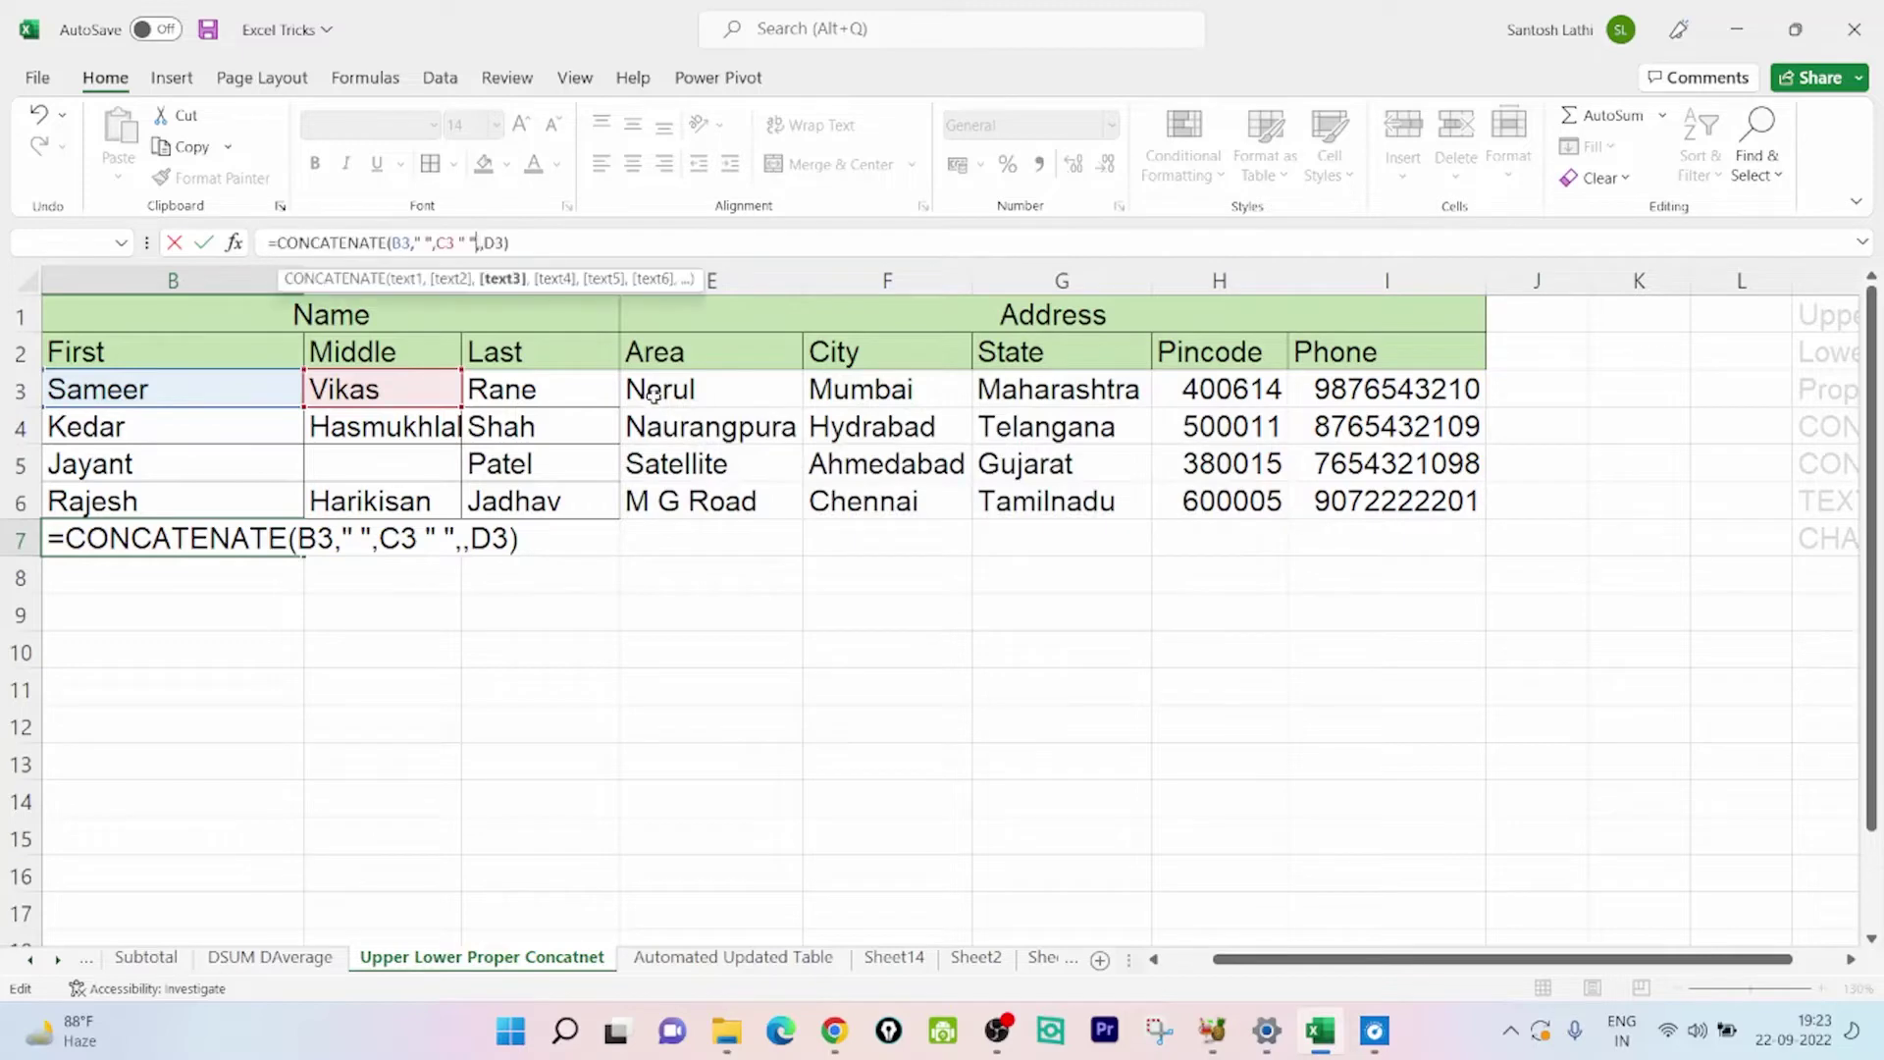
{"action": "key", "text": "BackSpace"}
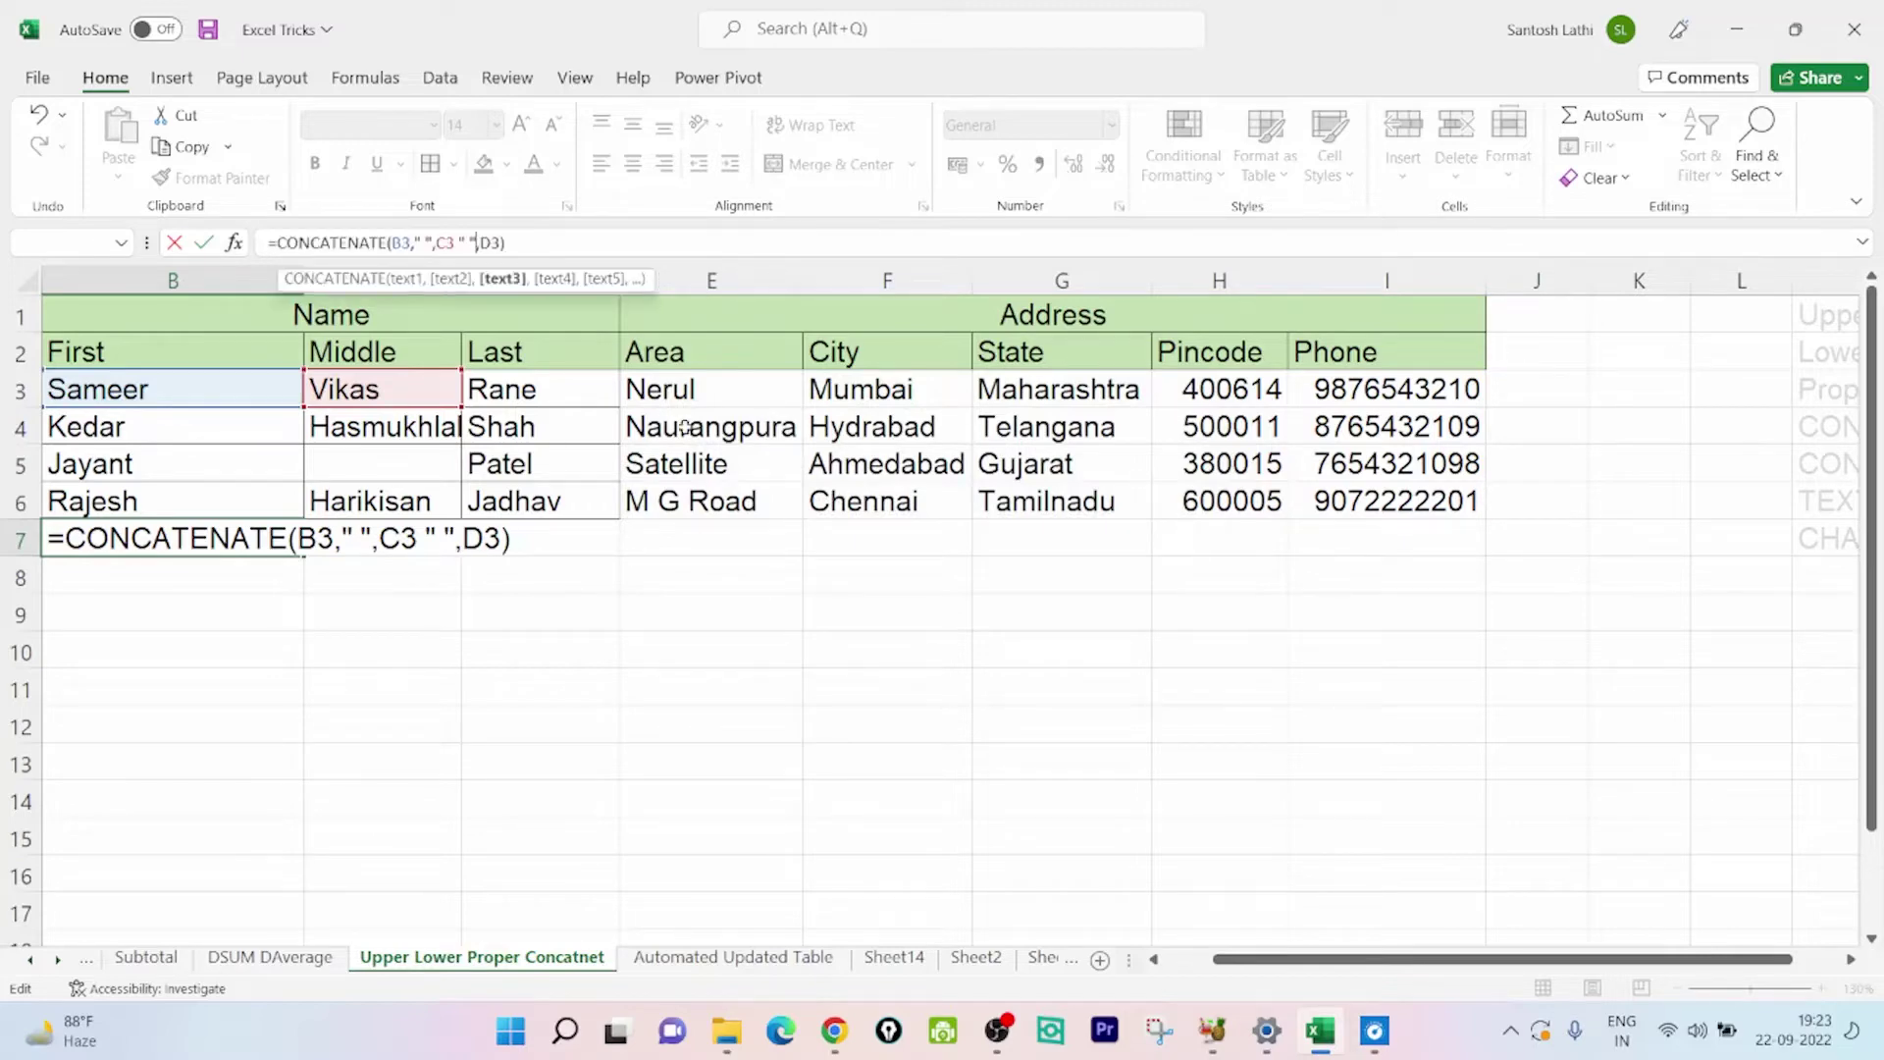
{"action": "key", "text": "Return"}
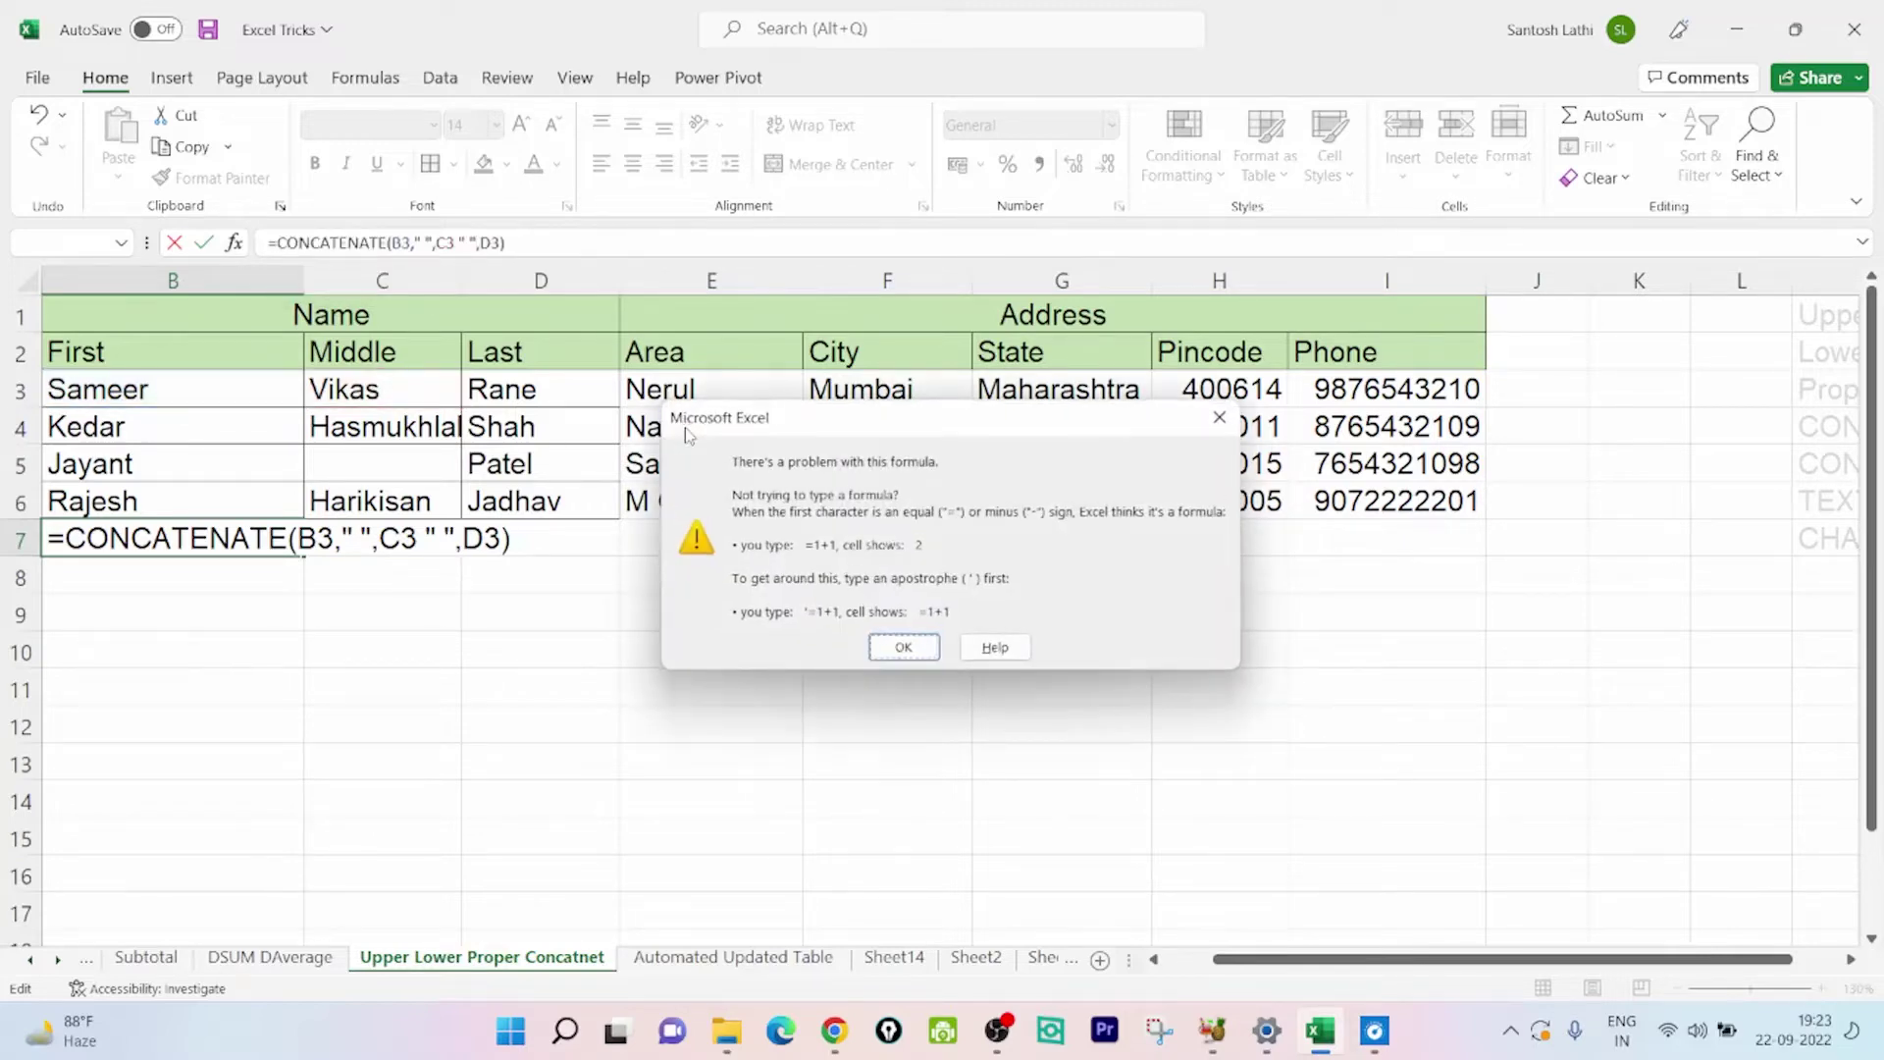
{"action": "key", "text": "Return"}
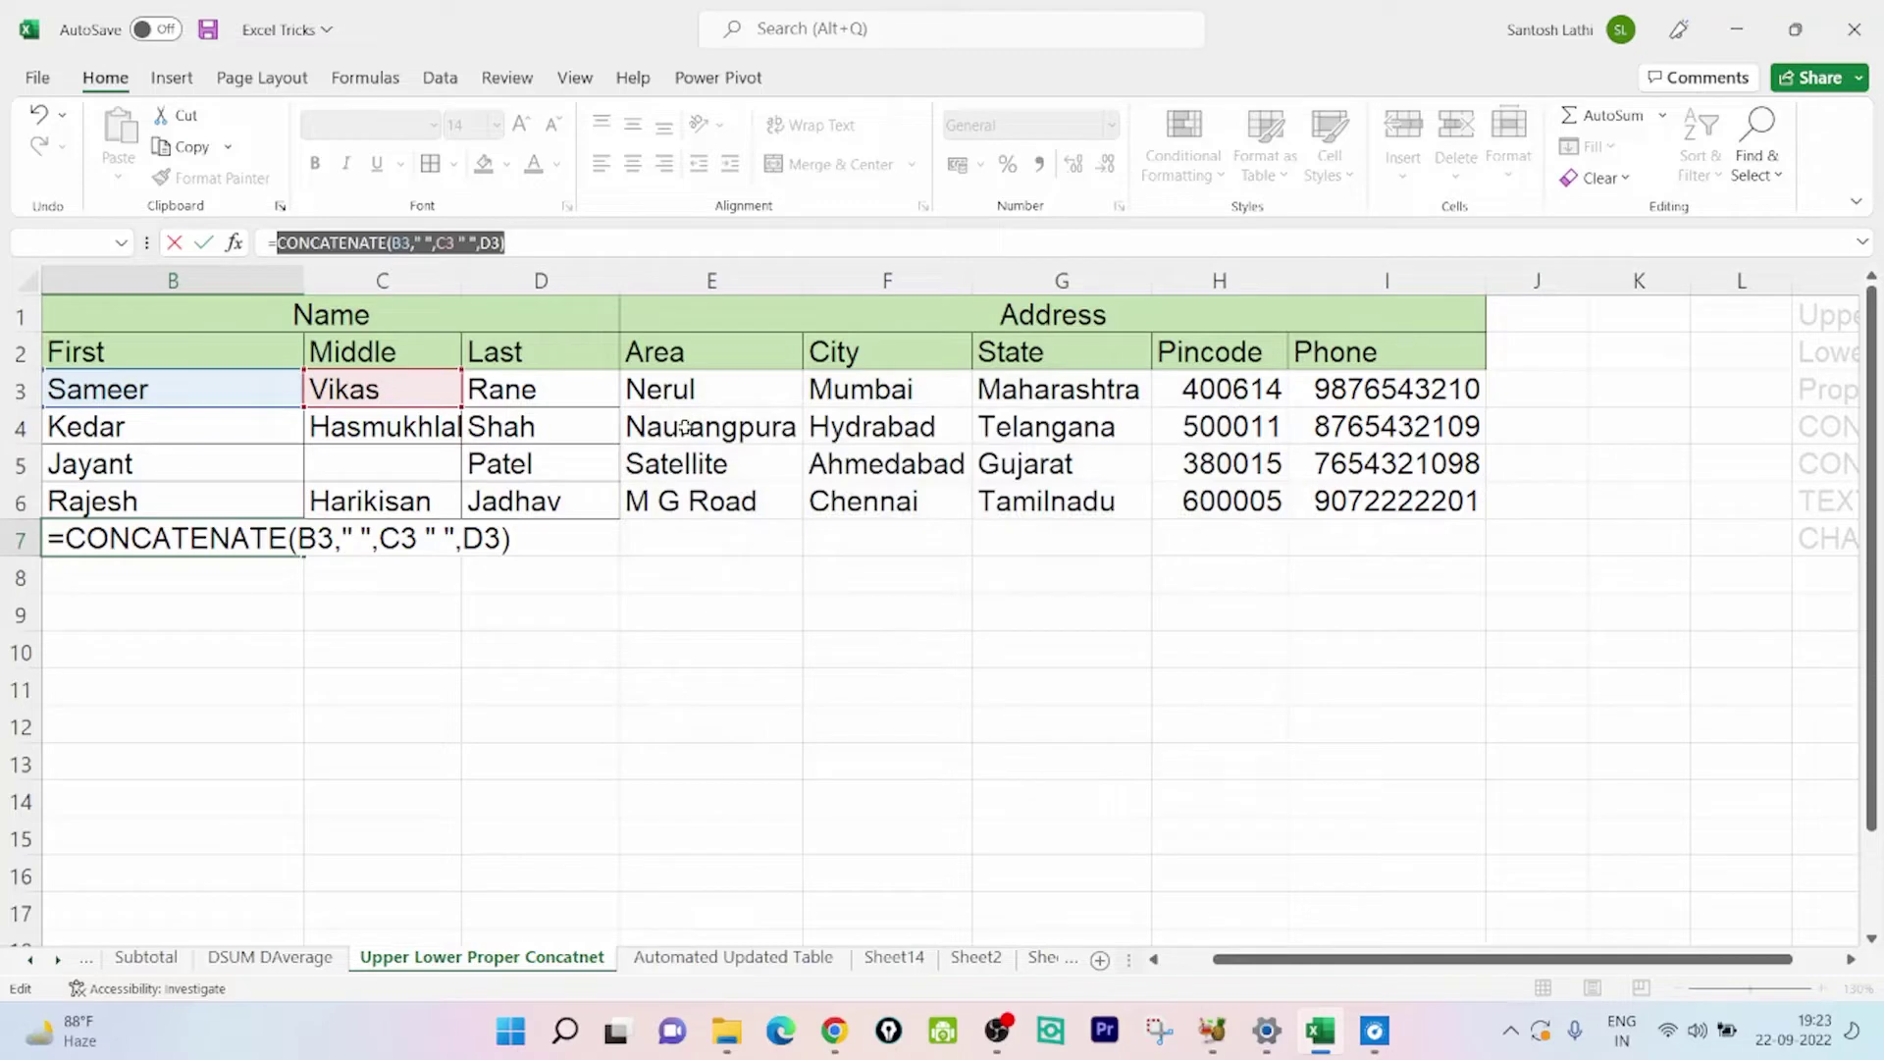
{"action": "left_click", "coordinate": [454, 245]}
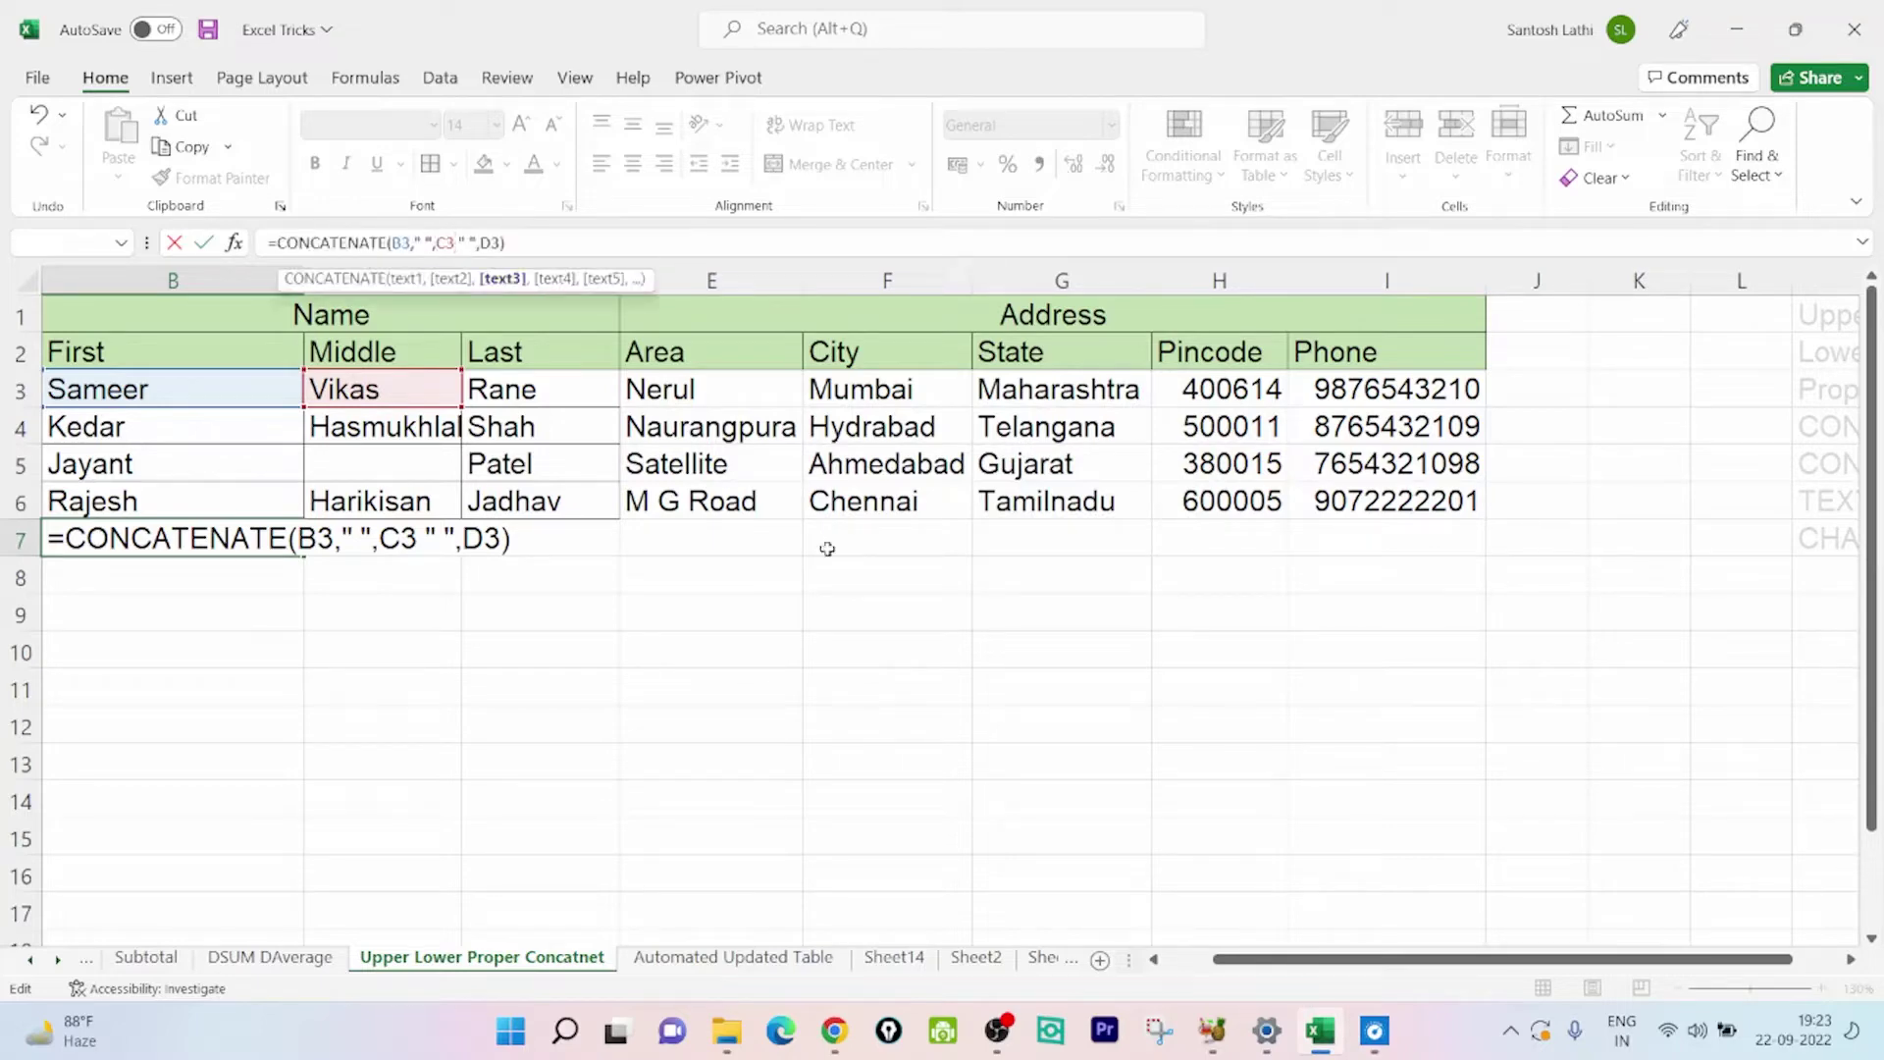
{"action": "type", "text": ","}
{"action": "key", "text": "Return"}
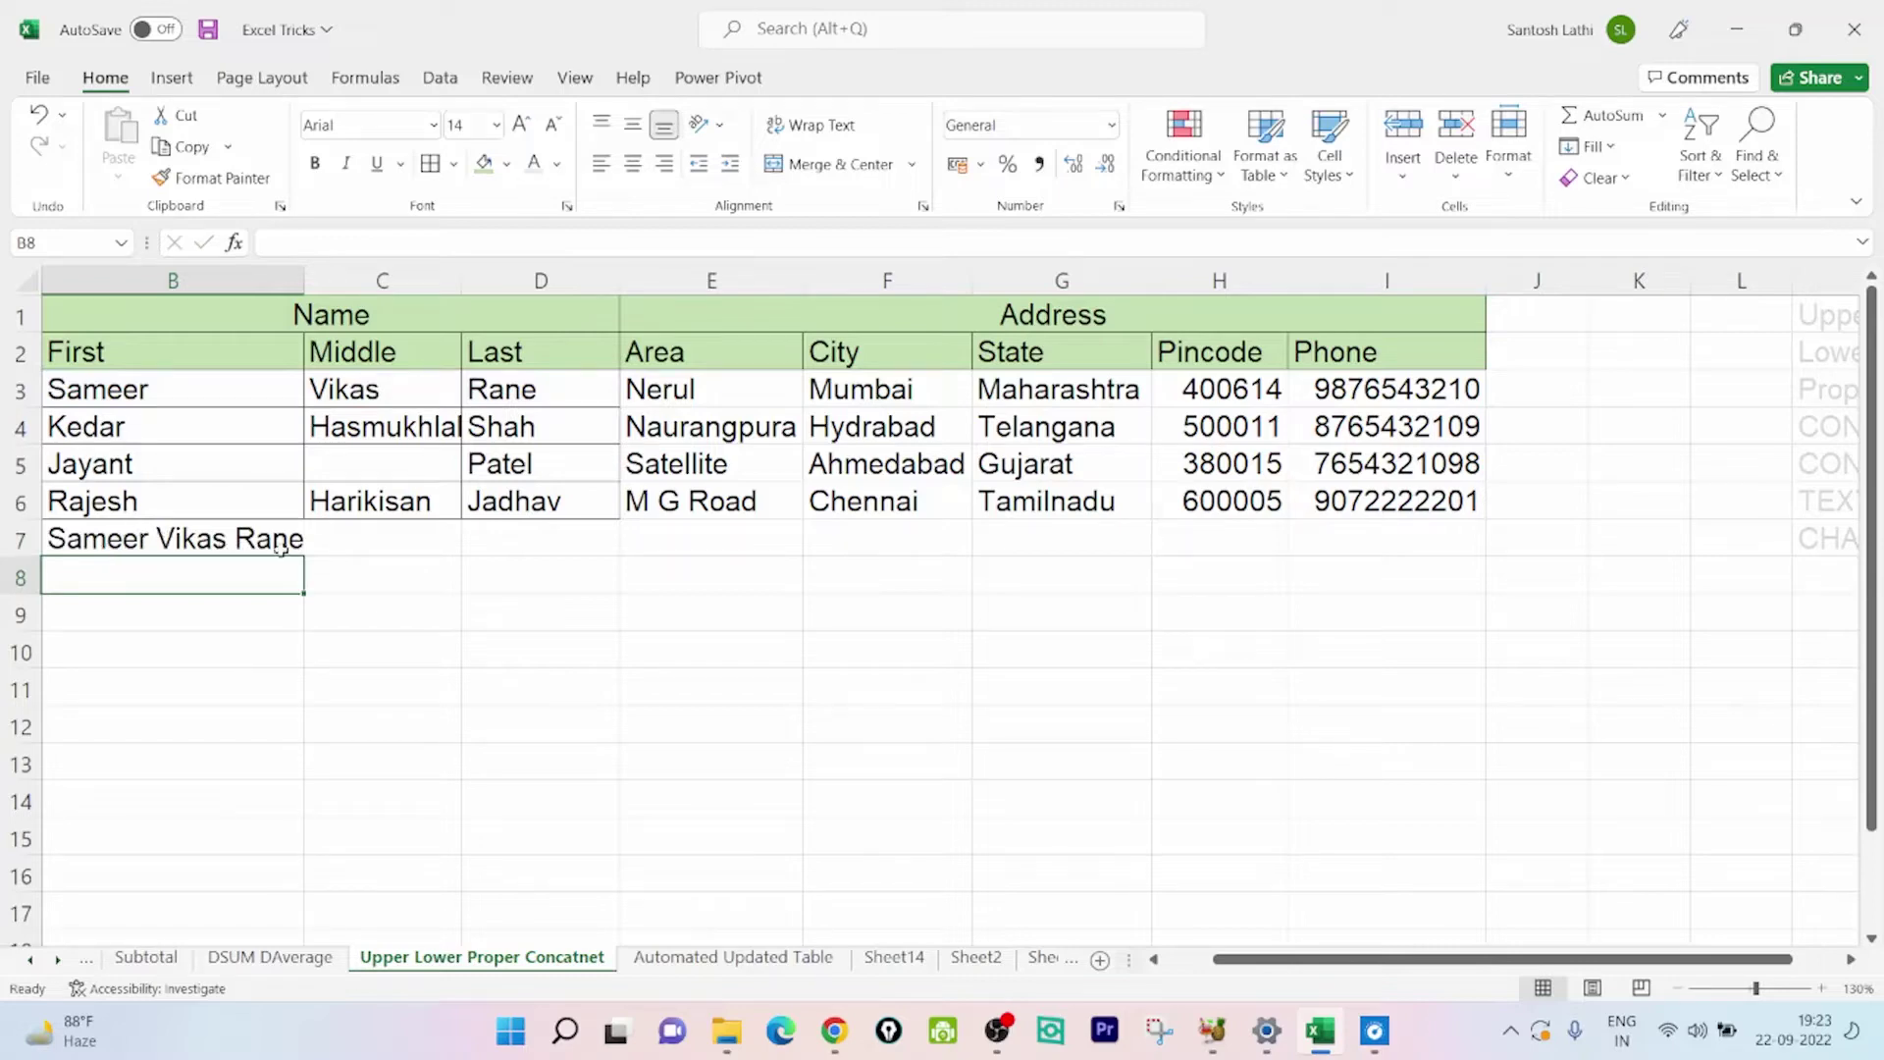
{"action": "left_click", "coordinate": [86, 538]}
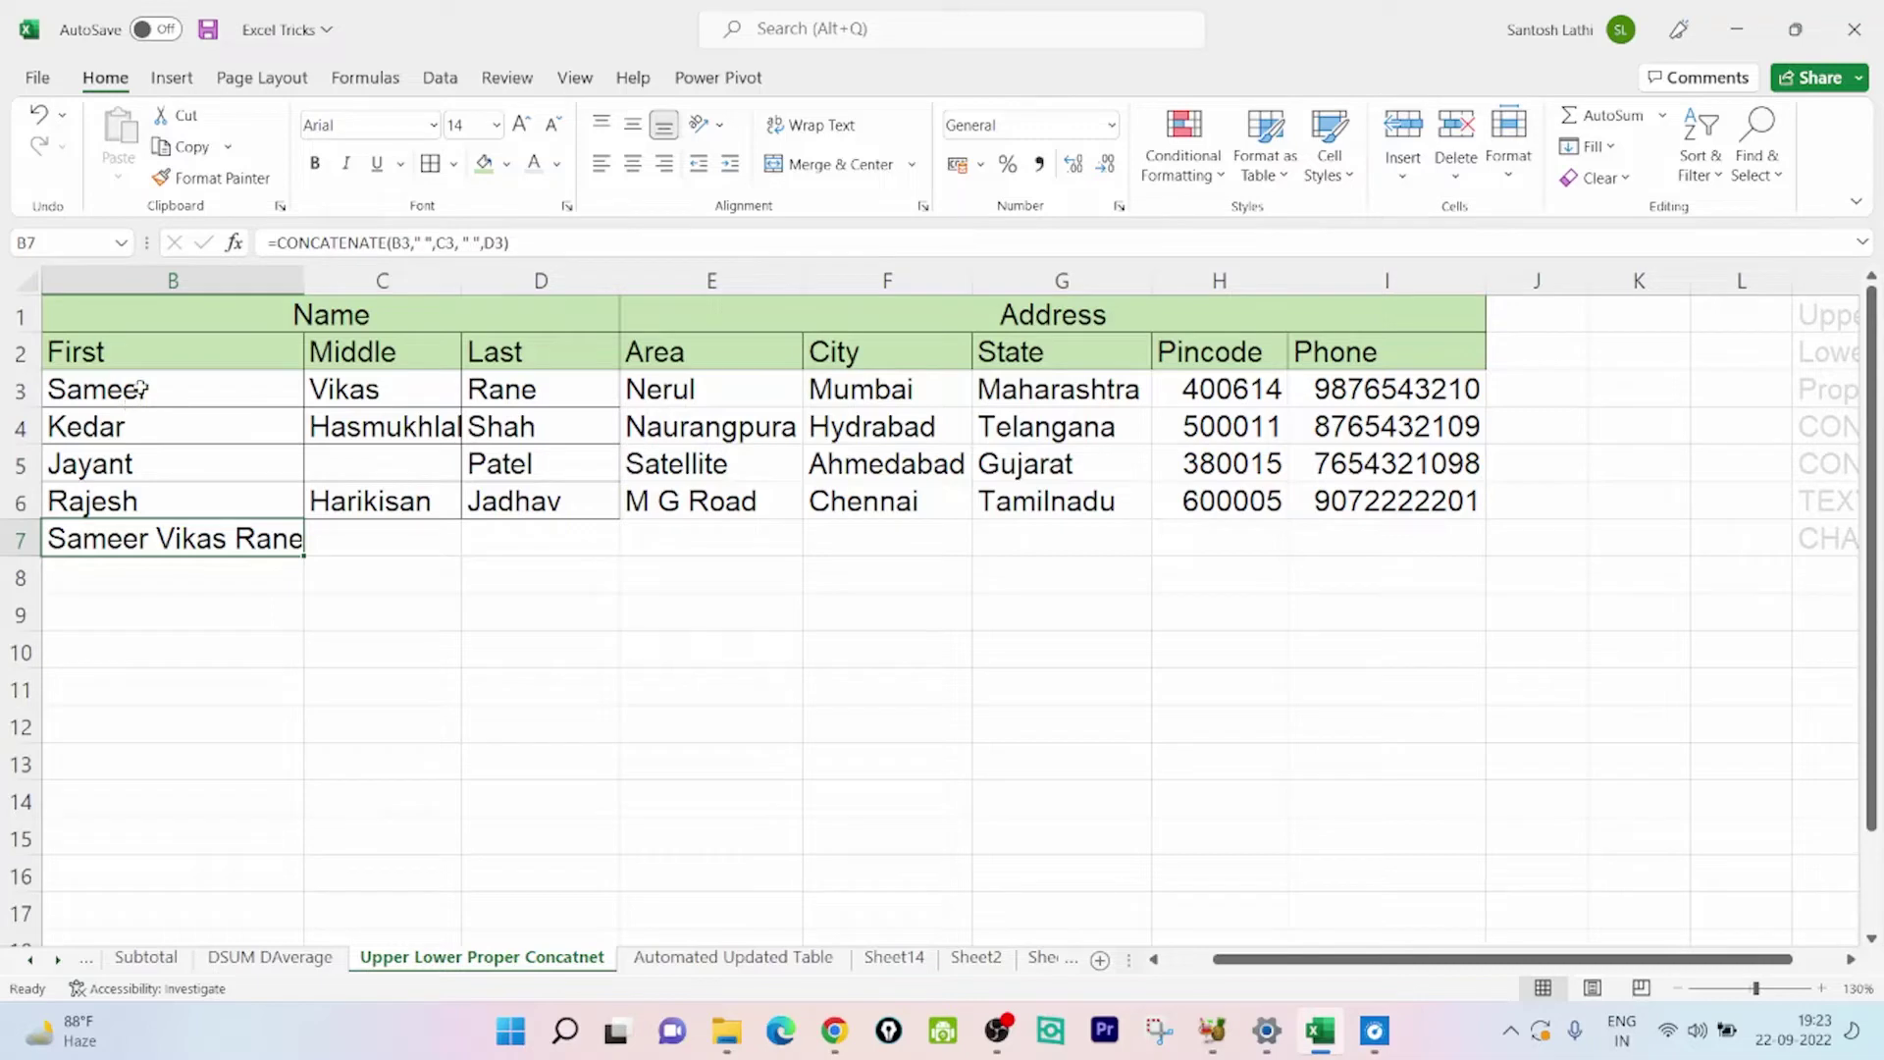
{"action": "left_click", "coordinate": [262, 389]}
{"action": "left_click_drag", "start_coordinate": [262, 390], "coordinate": [494, 398]}
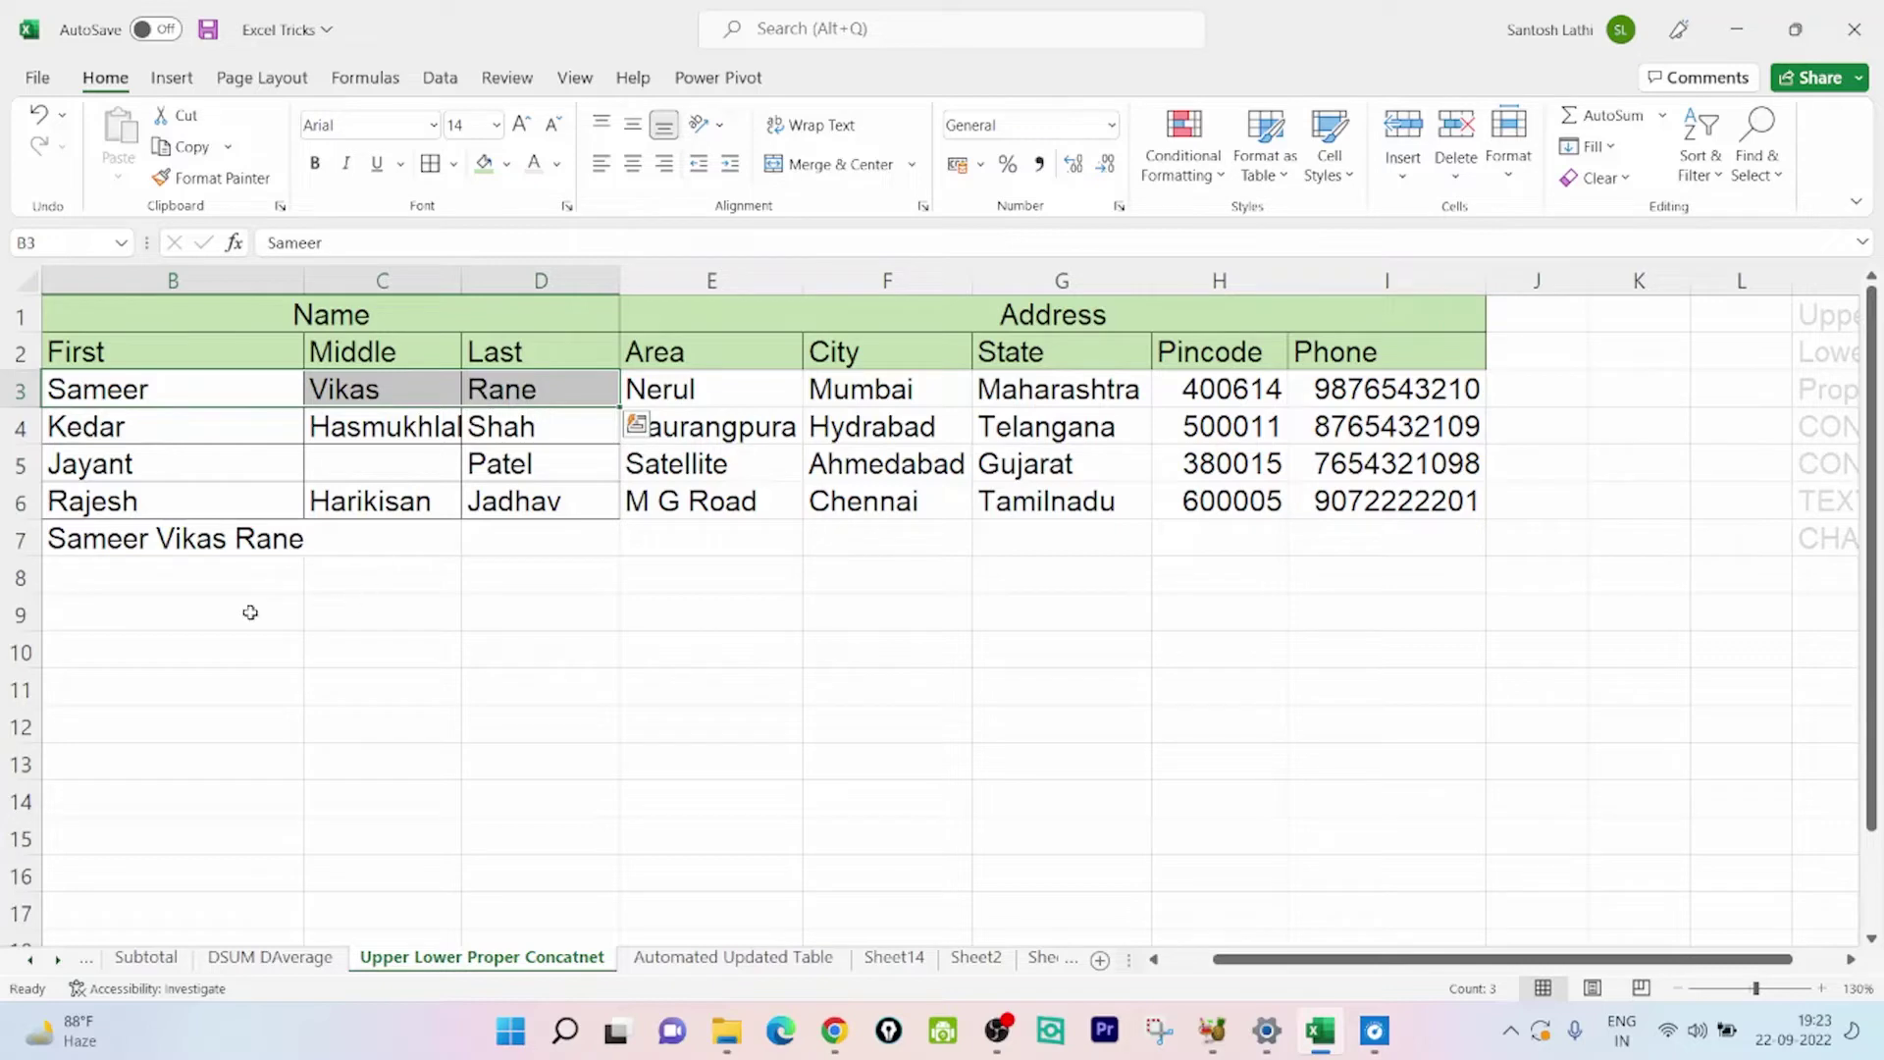
Enter =CONCAT(B4:D4) in B8 to join the name parts of row 4
{"action": "left_click", "coordinate": [211, 579]}
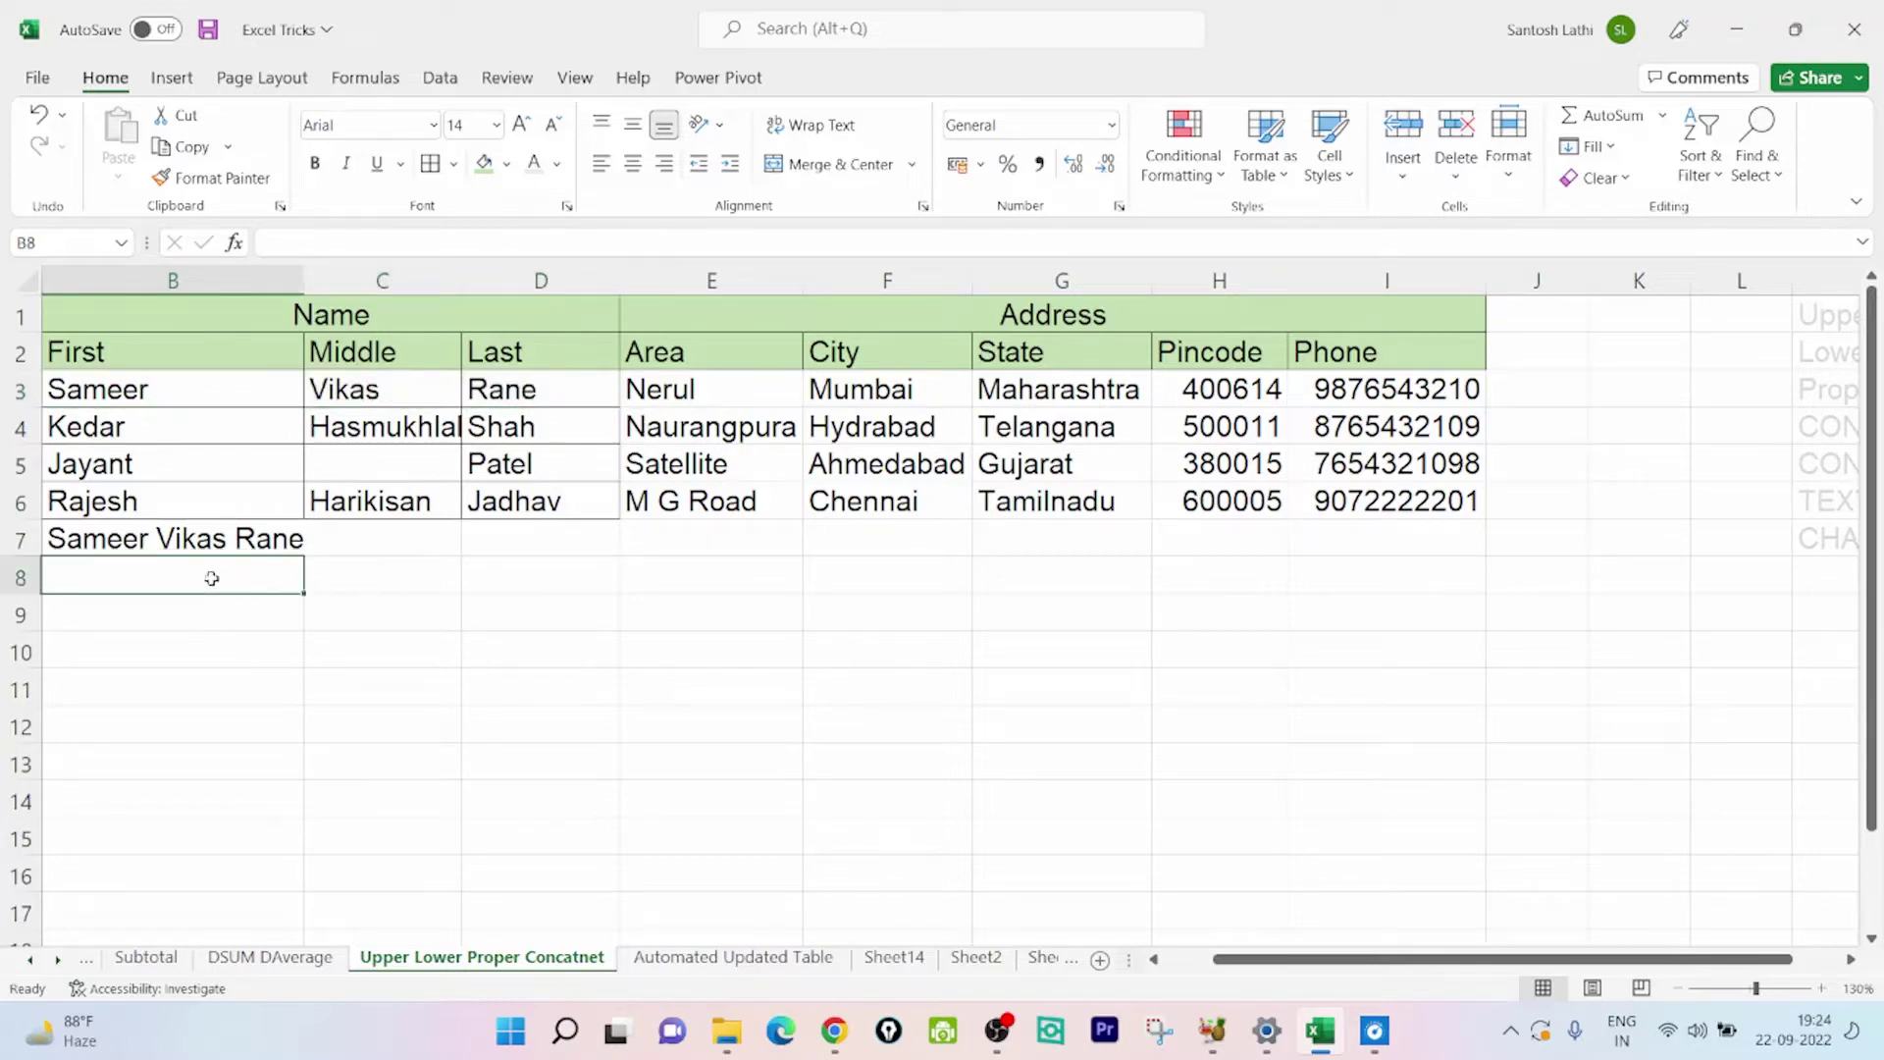
{"action": "type", "text": "=con"}
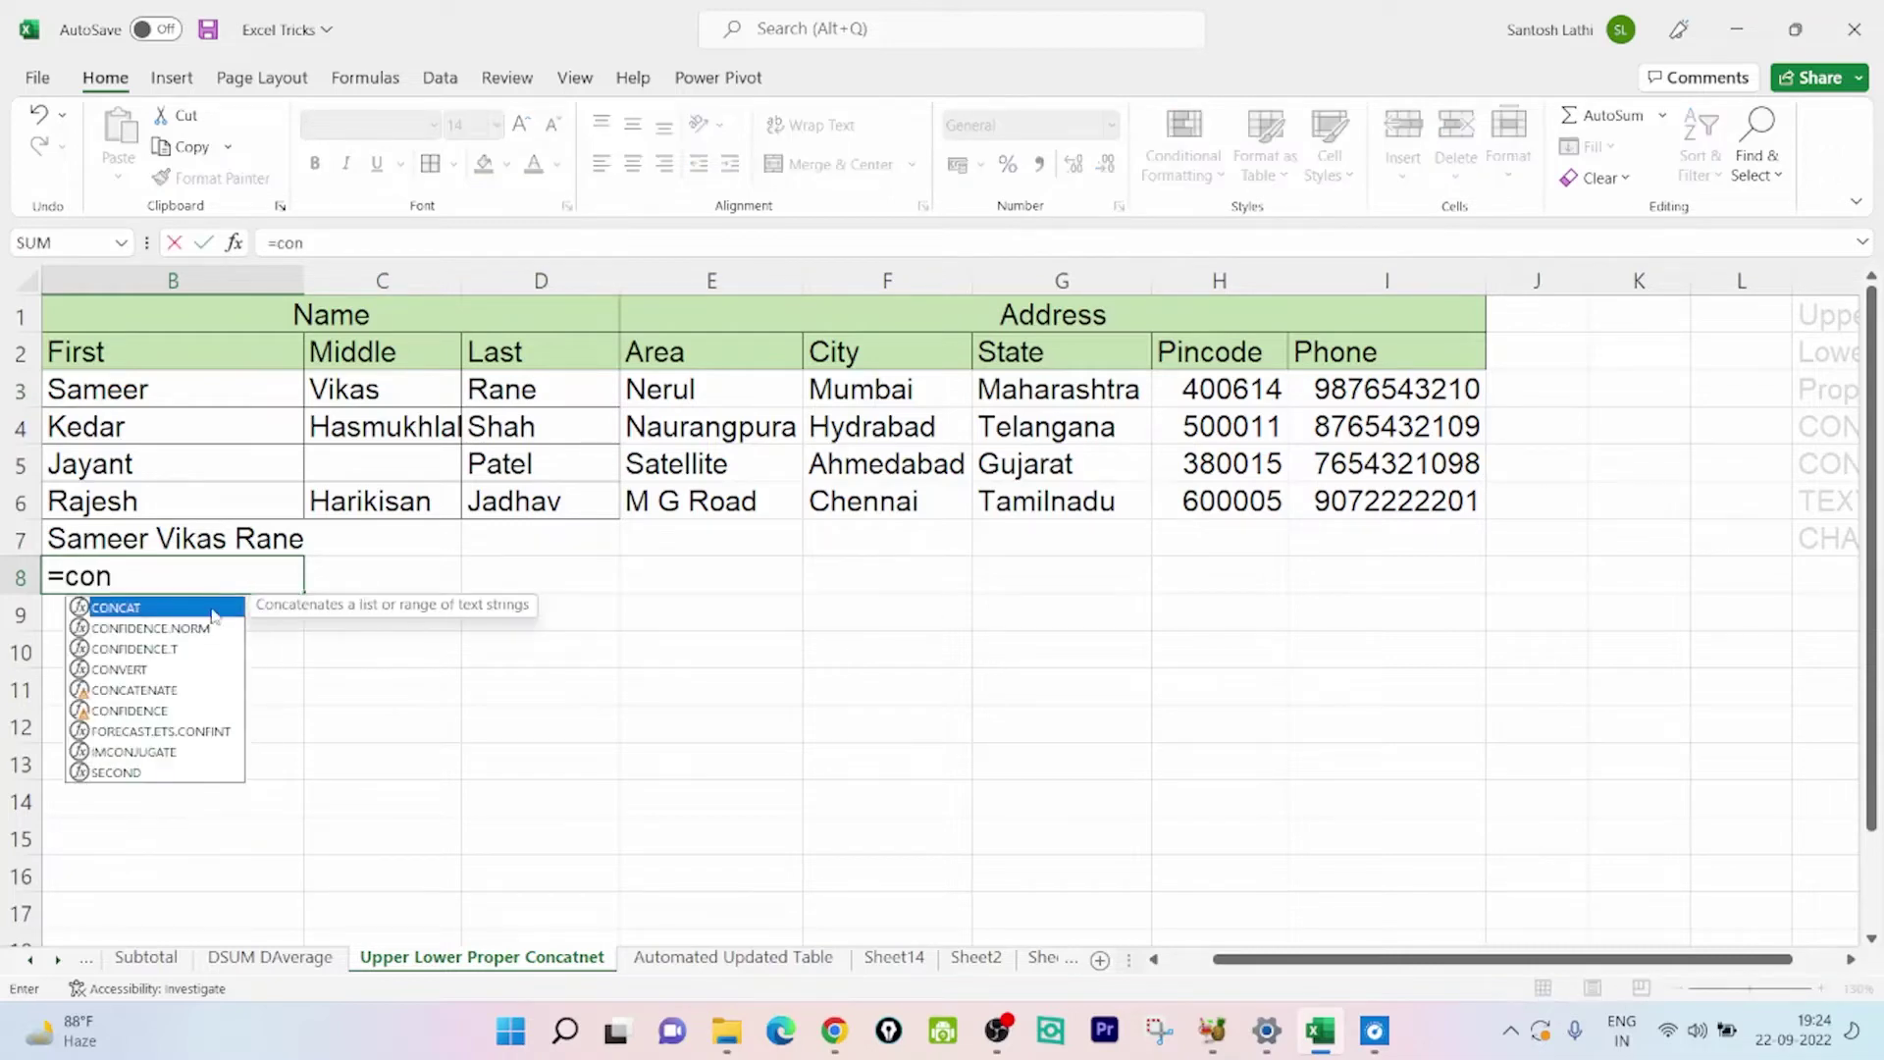
{"action": "double_click", "coordinate": [120, 608]}
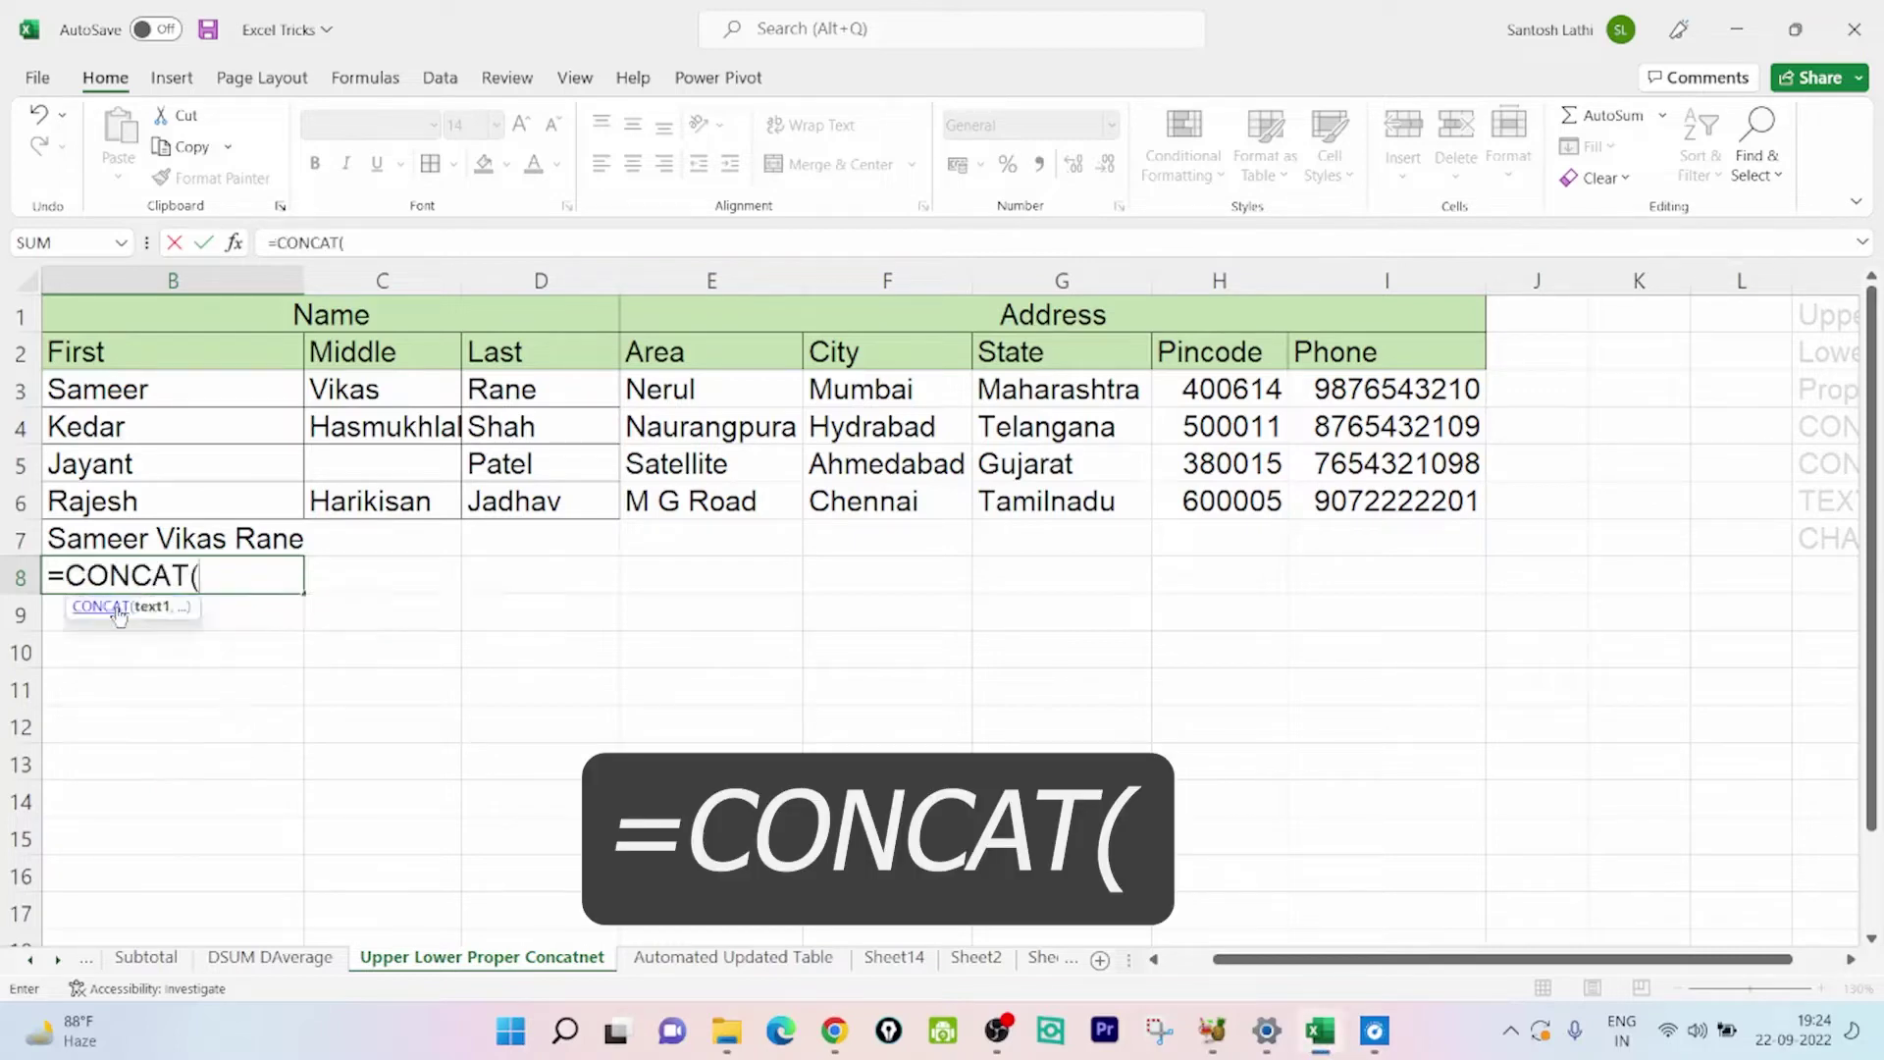
{"action": "left_click_drag", "start_coordinate": [99, 432], "coordinate": [502, 439]}
{"action": "key", "text": "Return"}
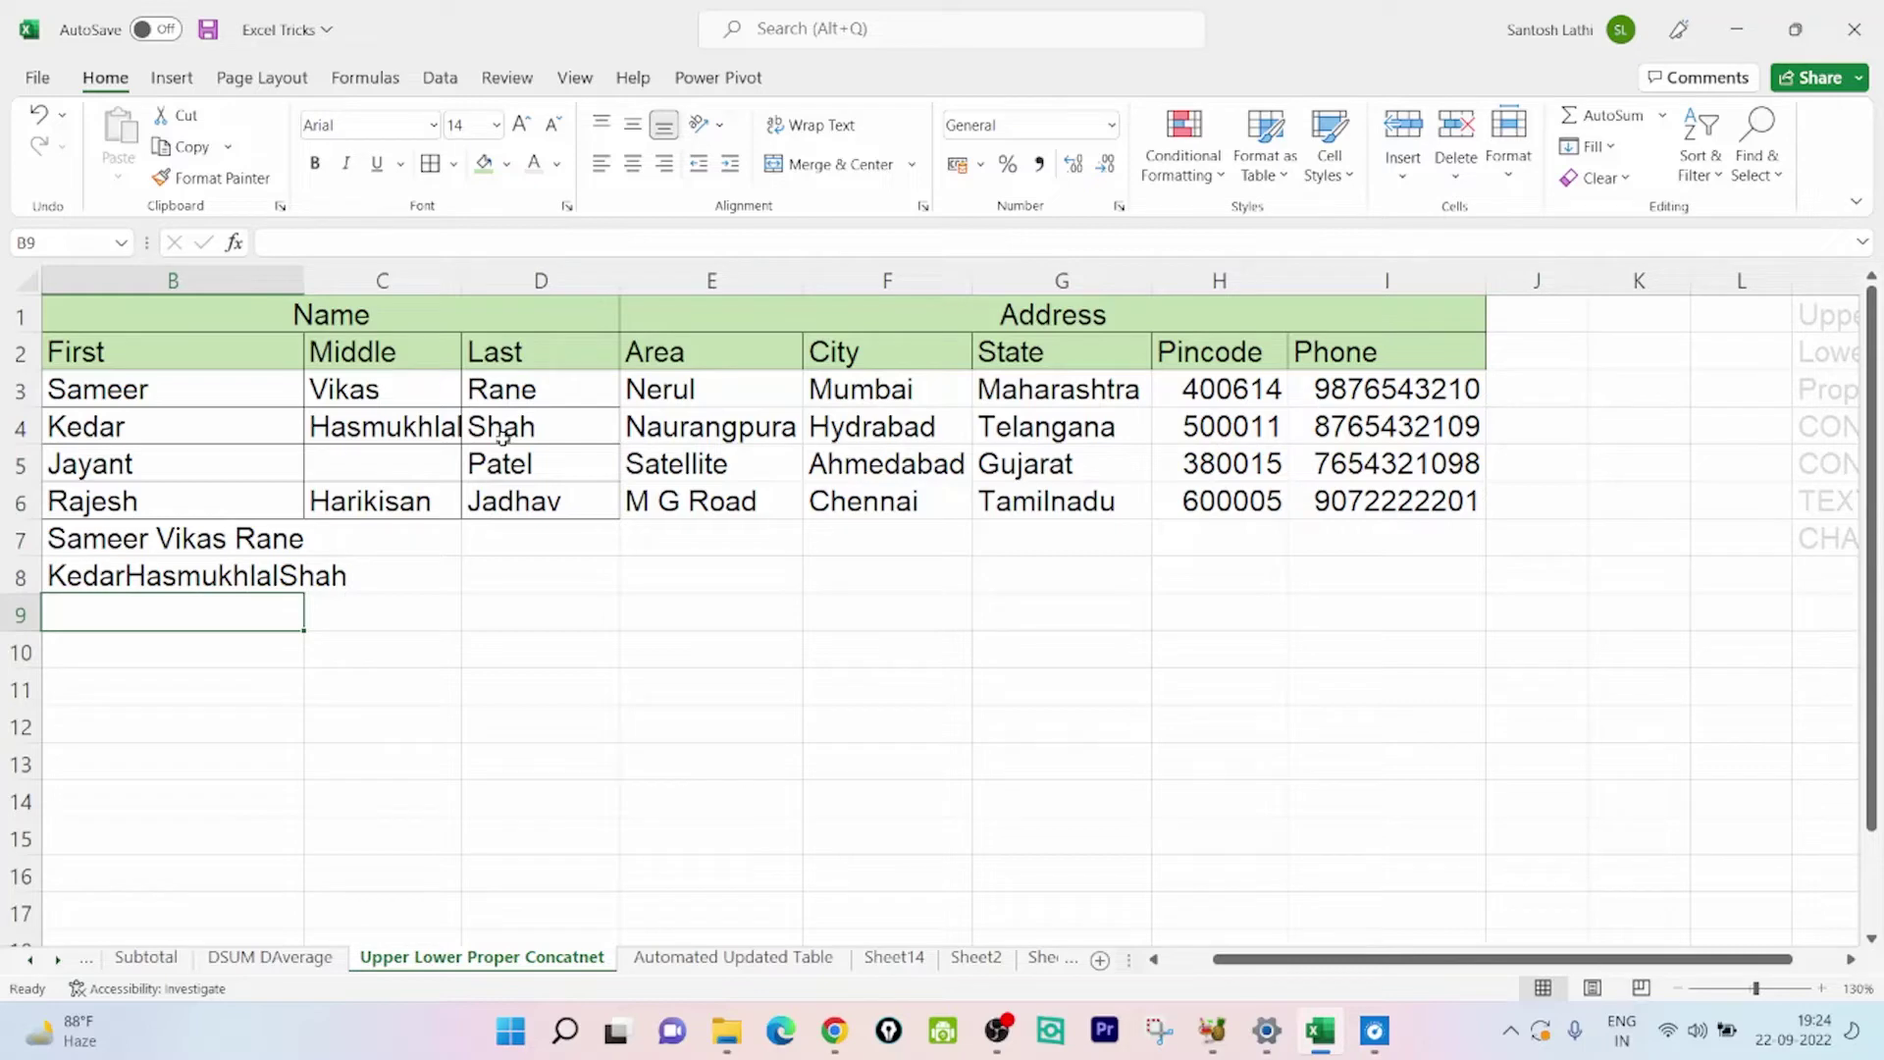
Try to add a quoted space as a further argument after B4:D4 in B8's CONCAT formula
{"action": "left_click", "coordinate": [234, 575]}
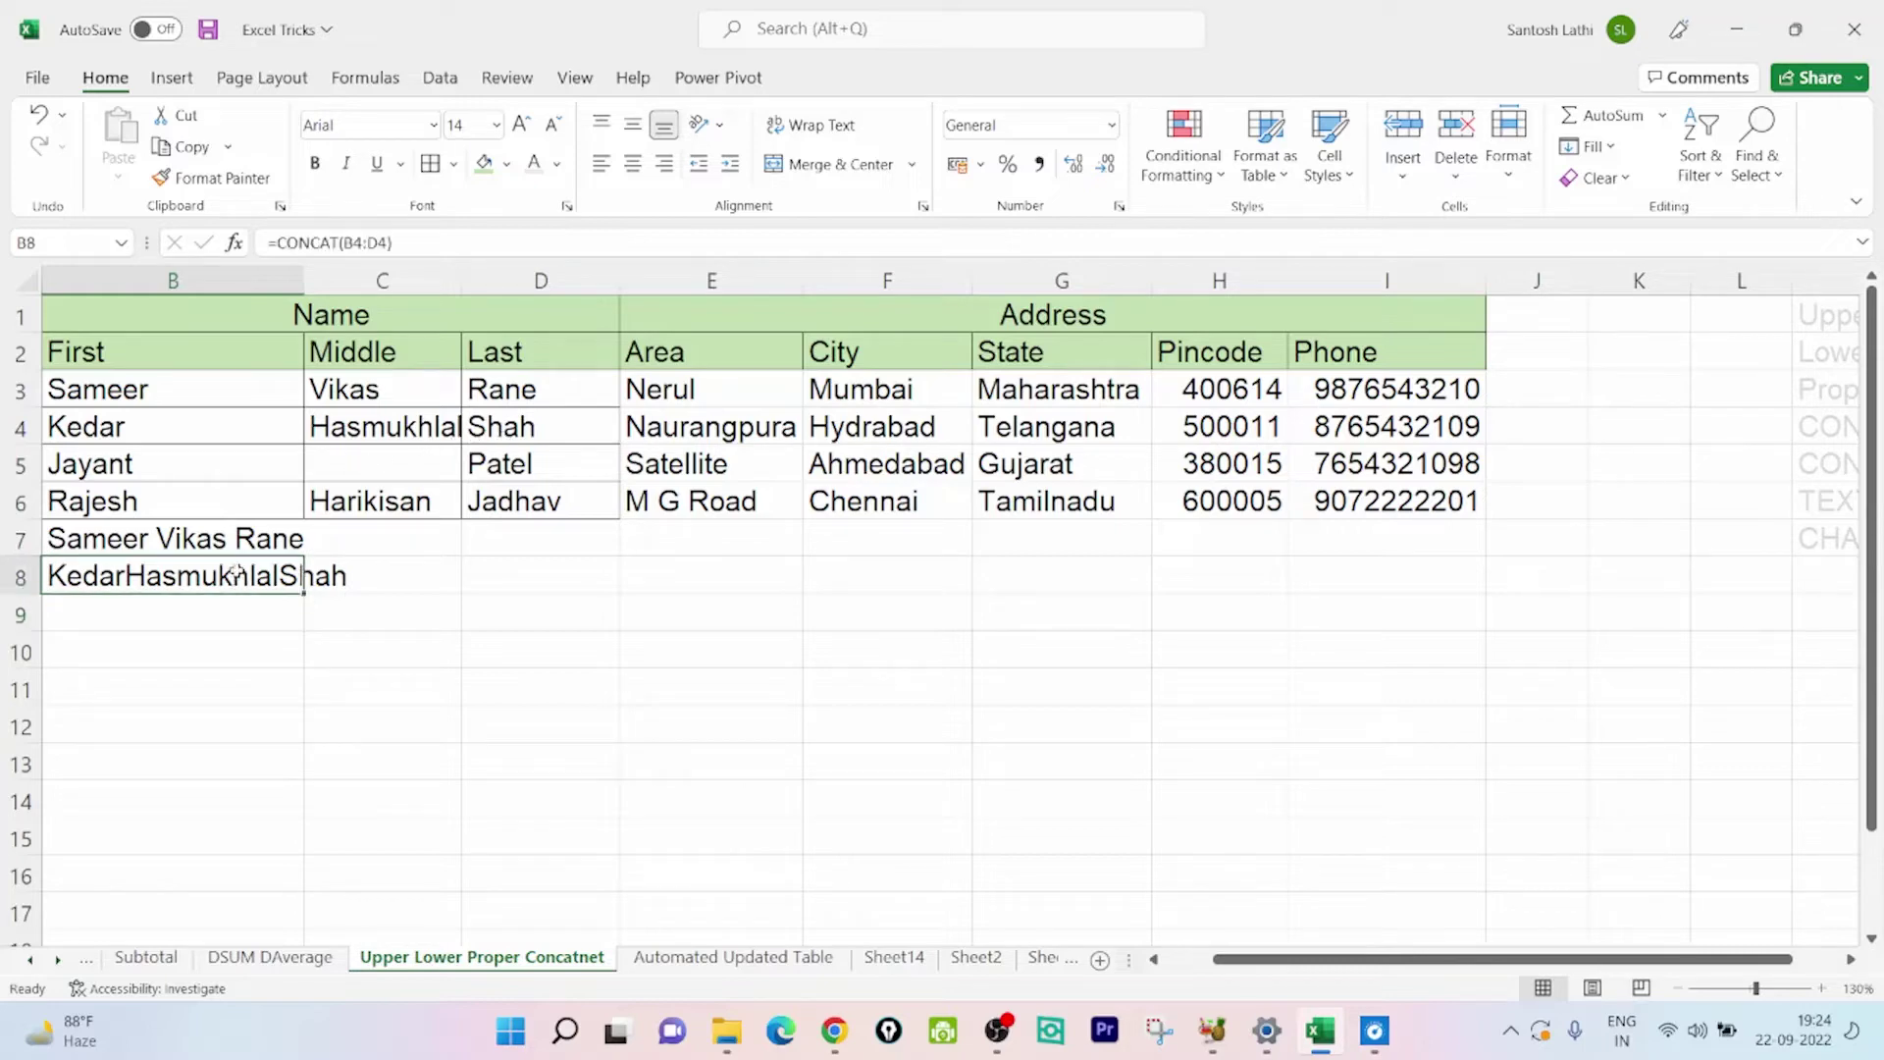
{"action": "left_click", "coordinate": [382, 242]}
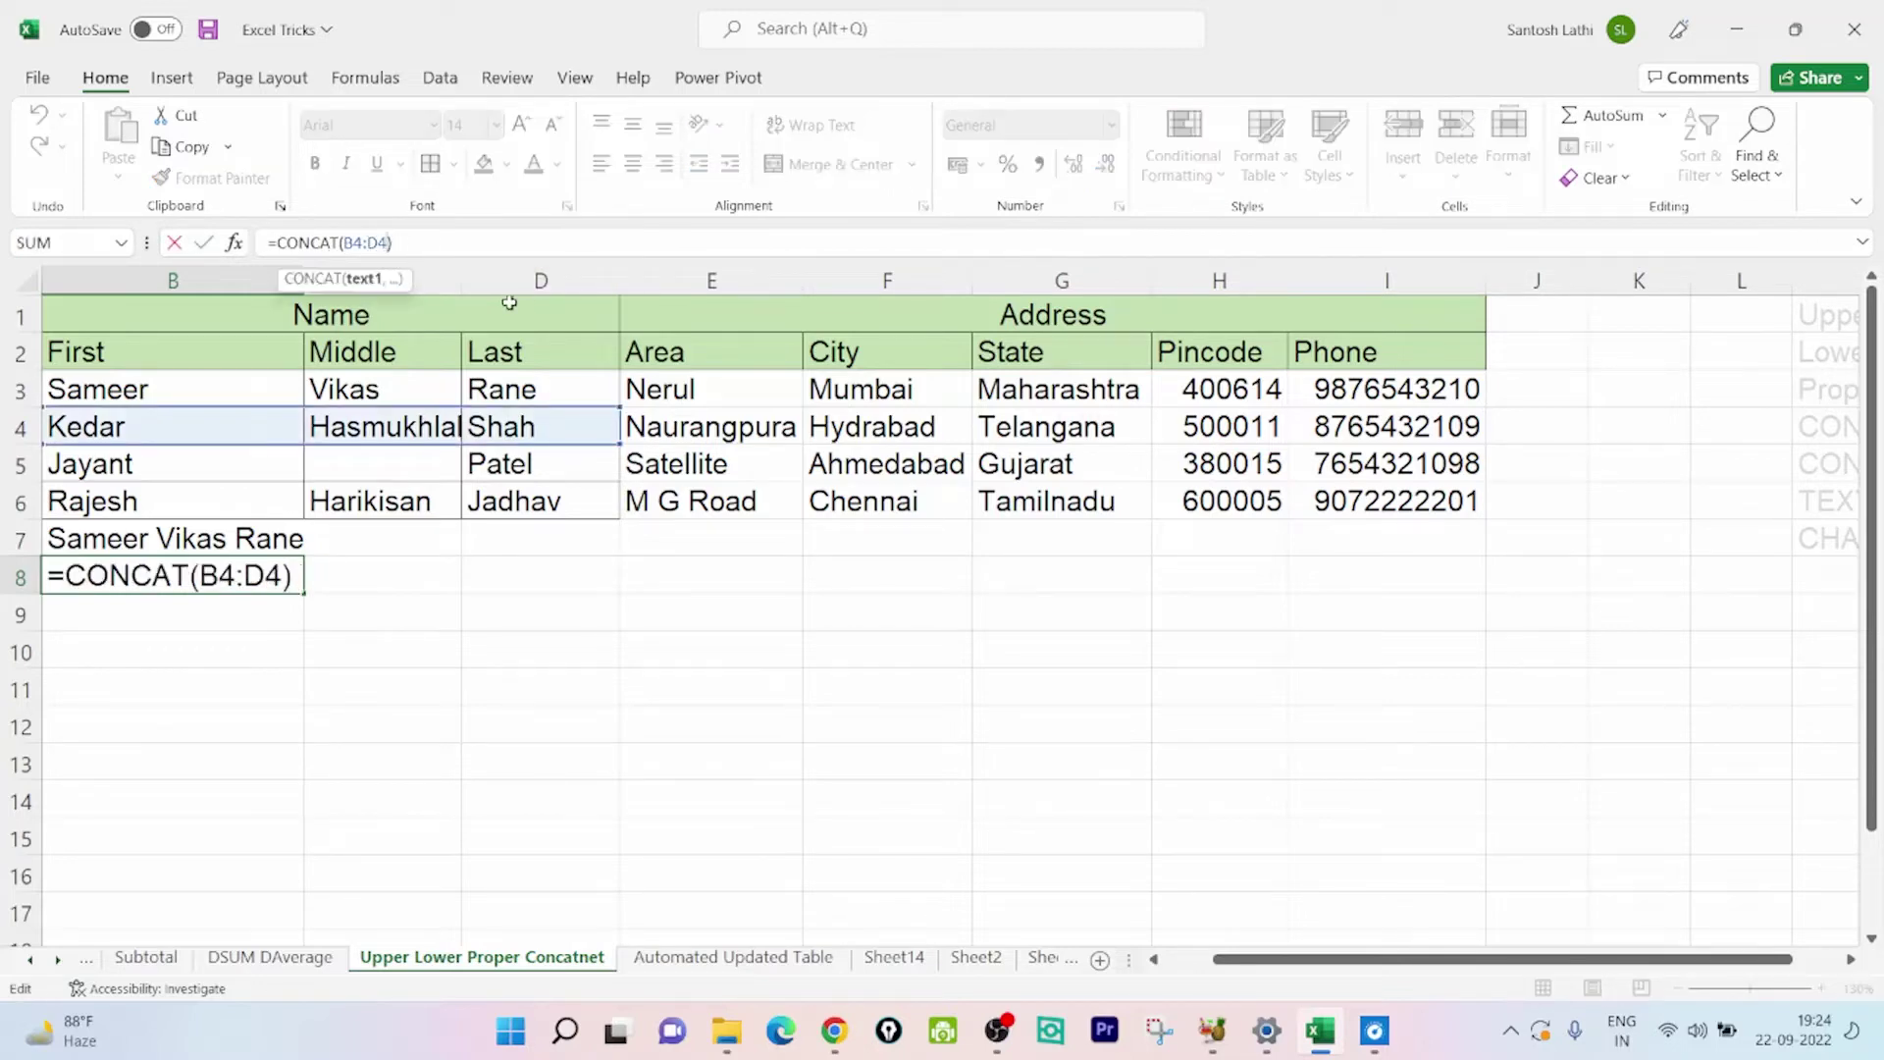
{"action": "type", "text": ",\""}
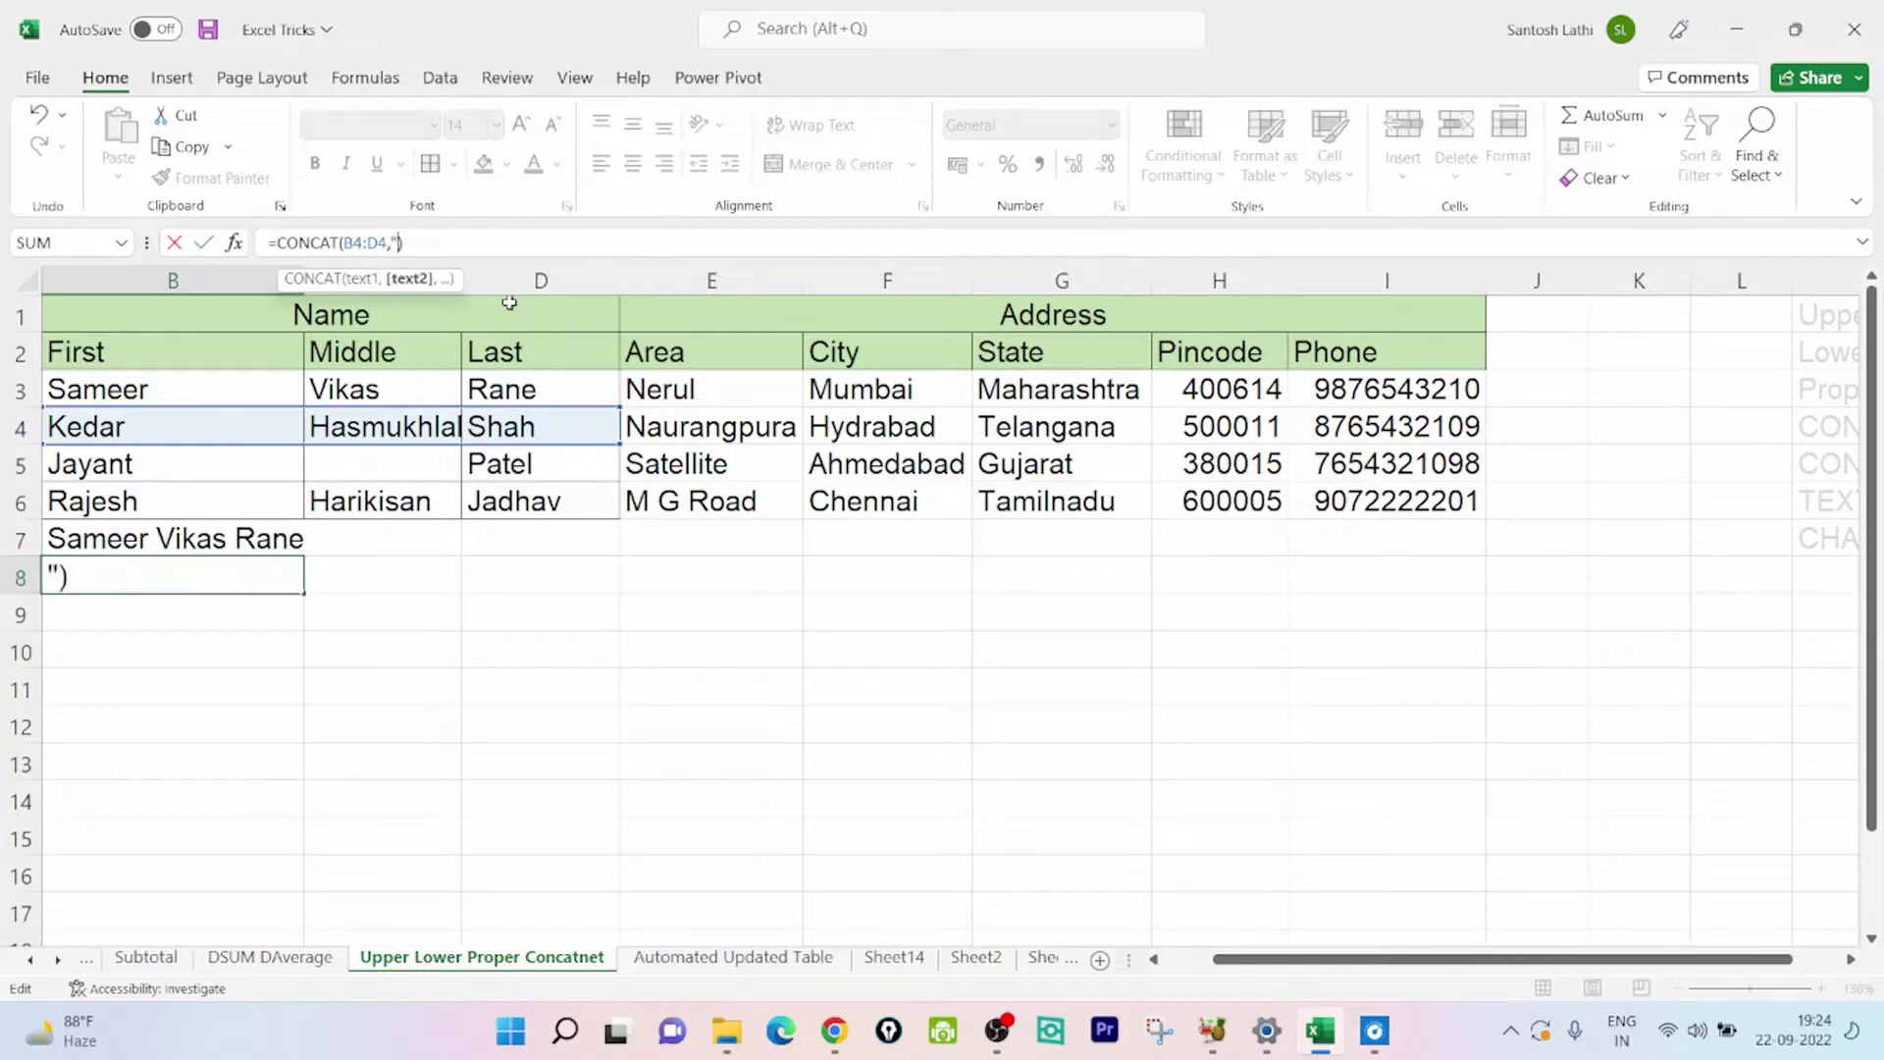
{"action": "type", "text": " \""}
{"action": "key", "text": "Return"}
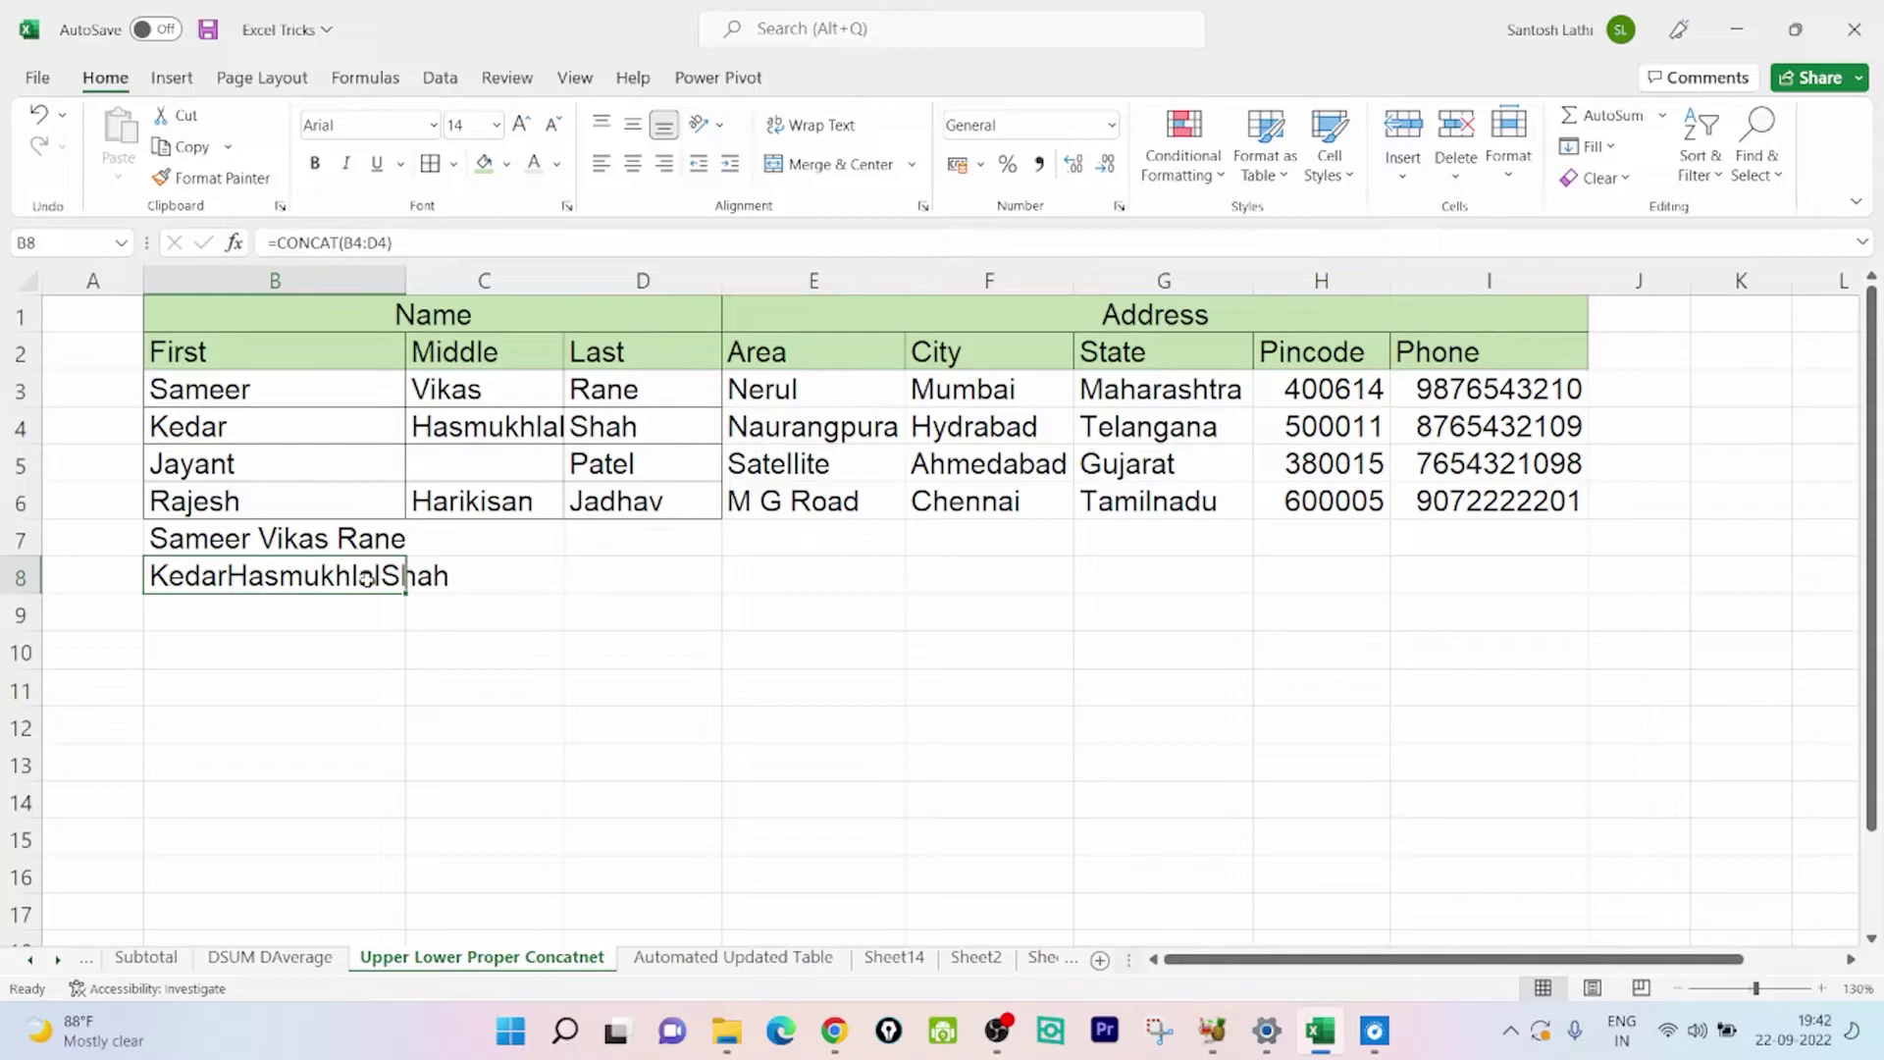
Enter =TEXTJOIN(" ",TRUE,B4:D4) in B9 to join row 4's name parts with spaces, ignoring empty cells
{"action": "left_click", "coordinate": [232, 542]}
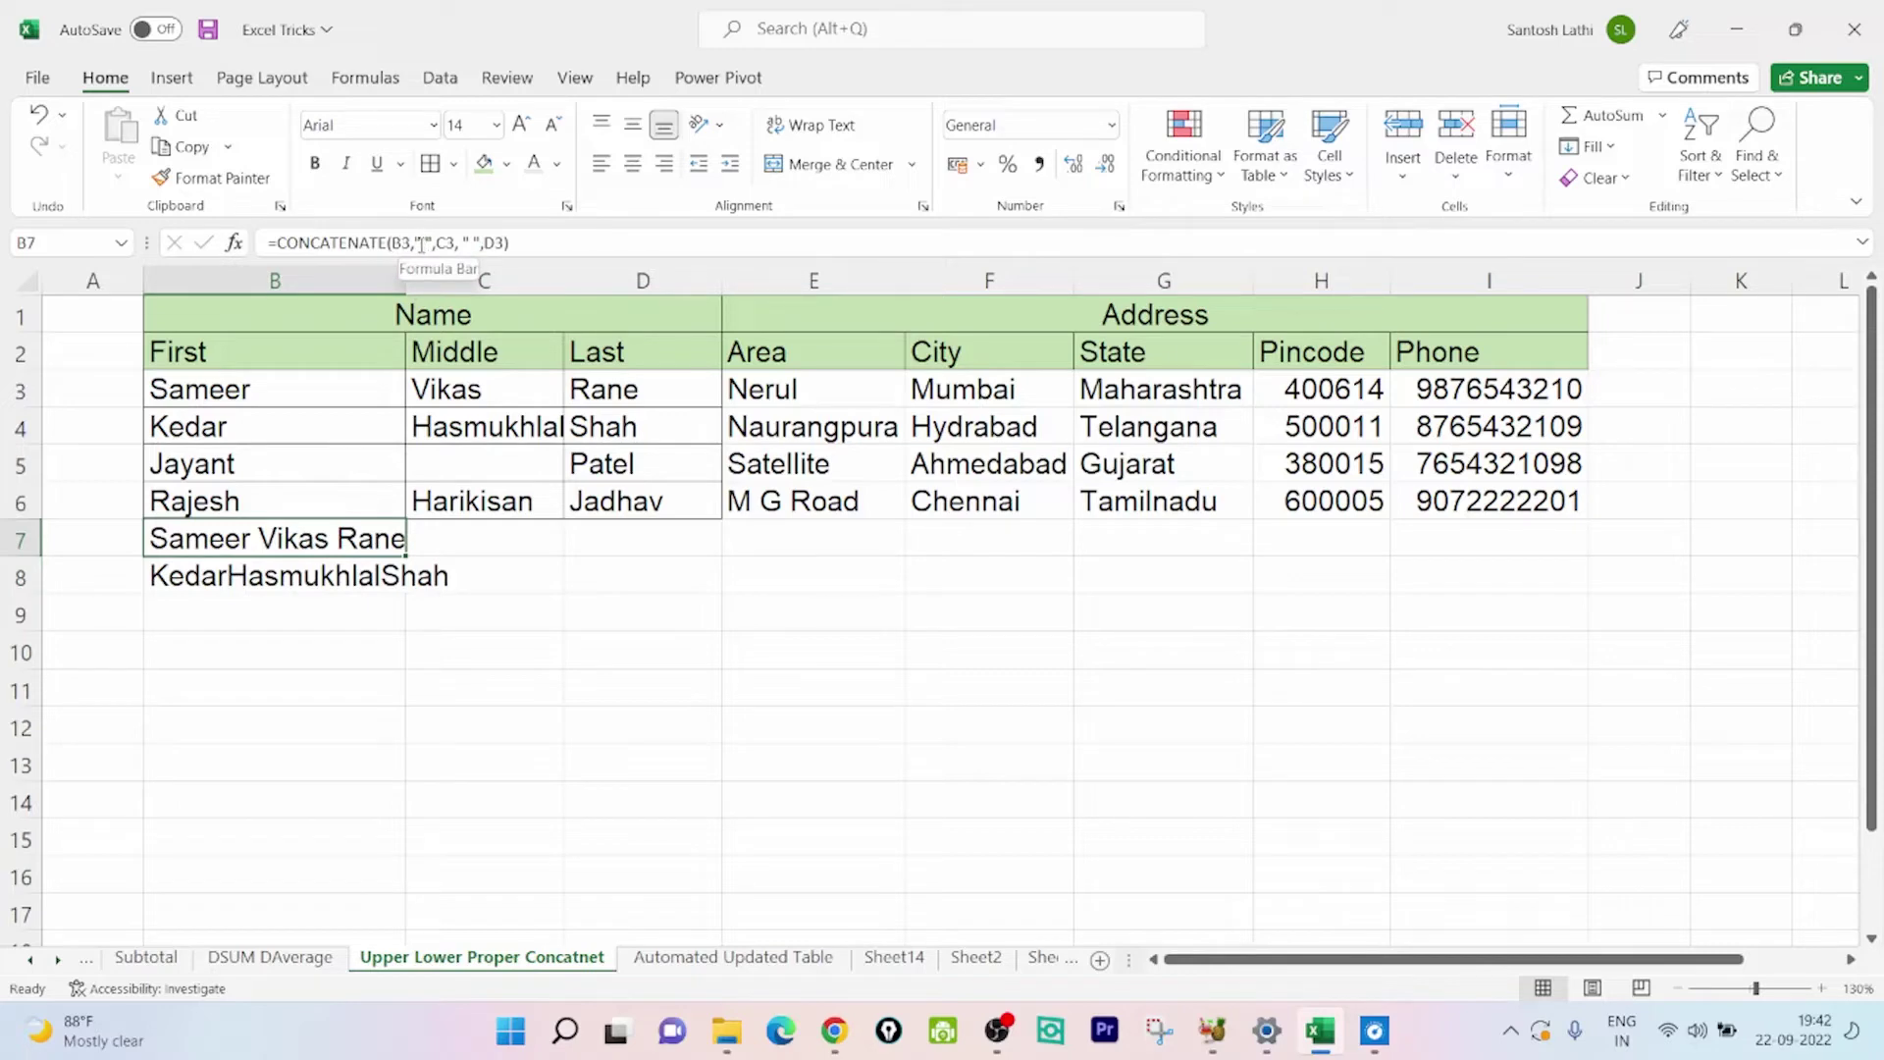
{"action": "left_click", "coordinate": [326, 580]}
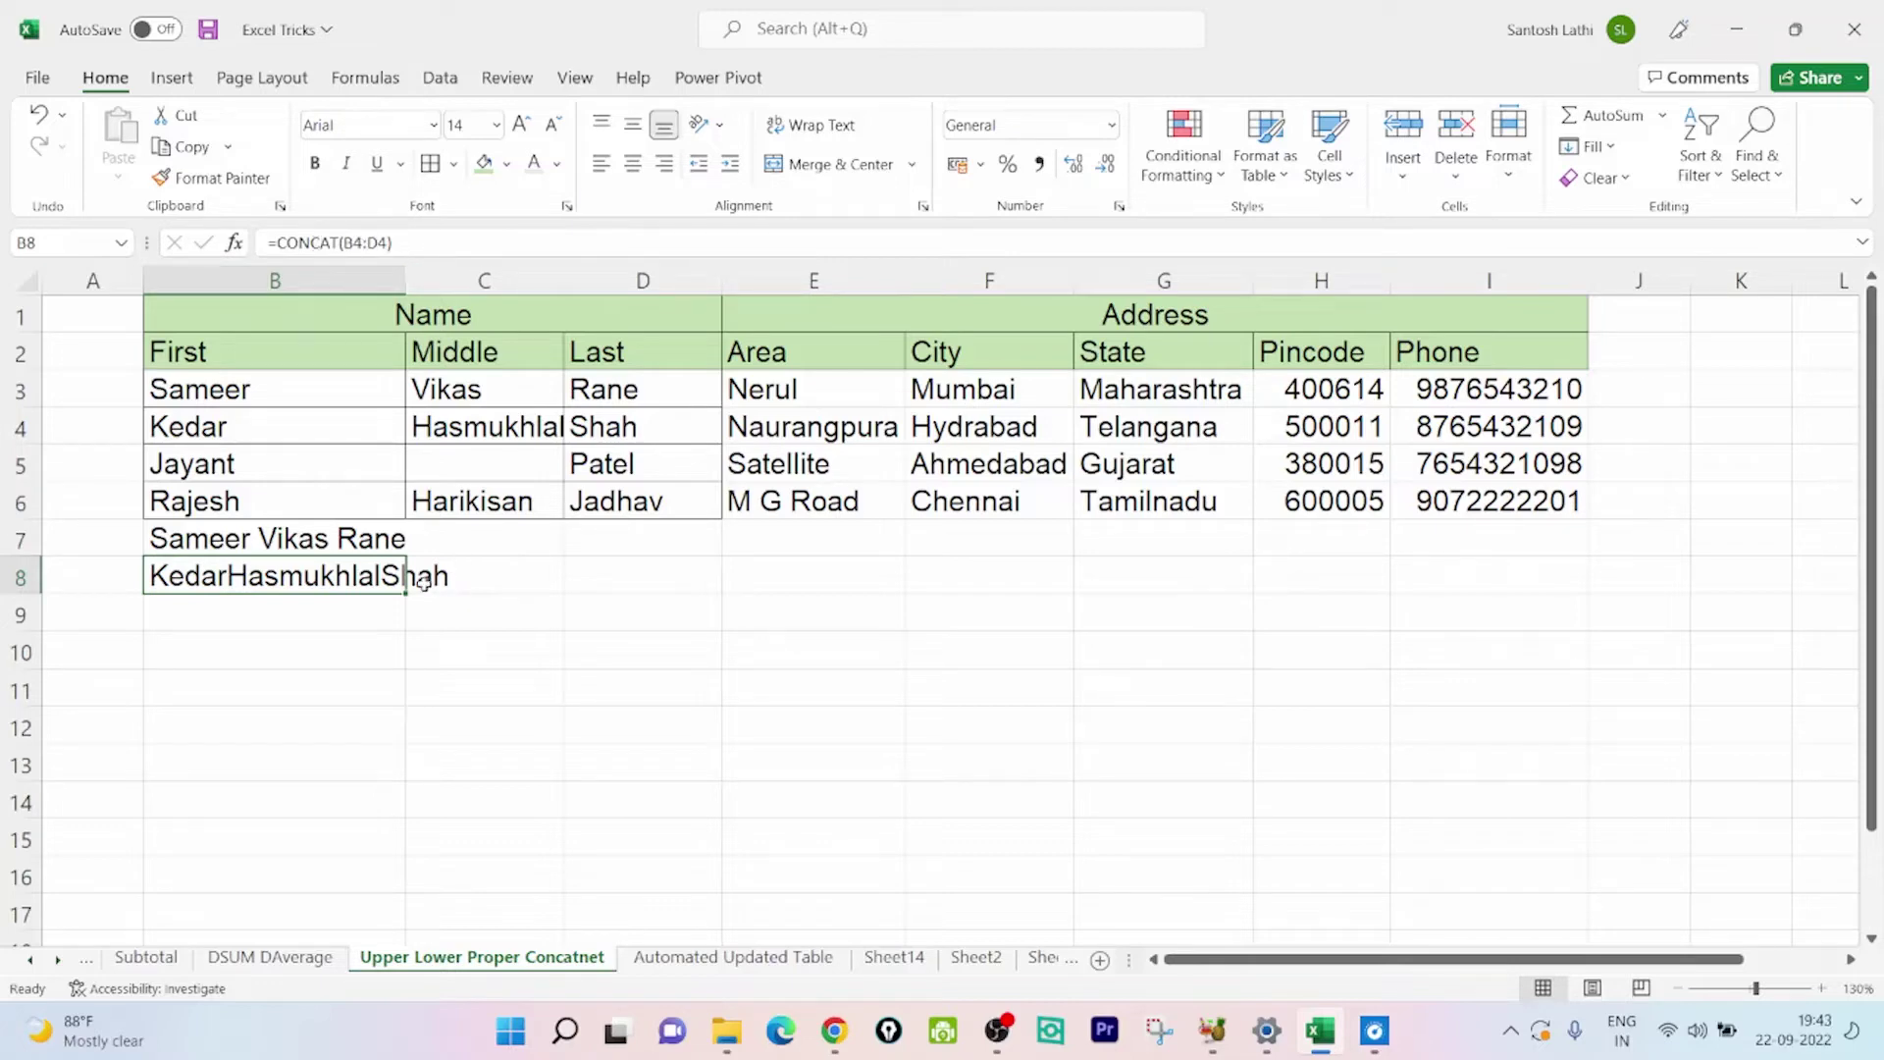
{"action": "left_click", "coordinate": [337, 617]}
{"action": "type", "text": "=text"}
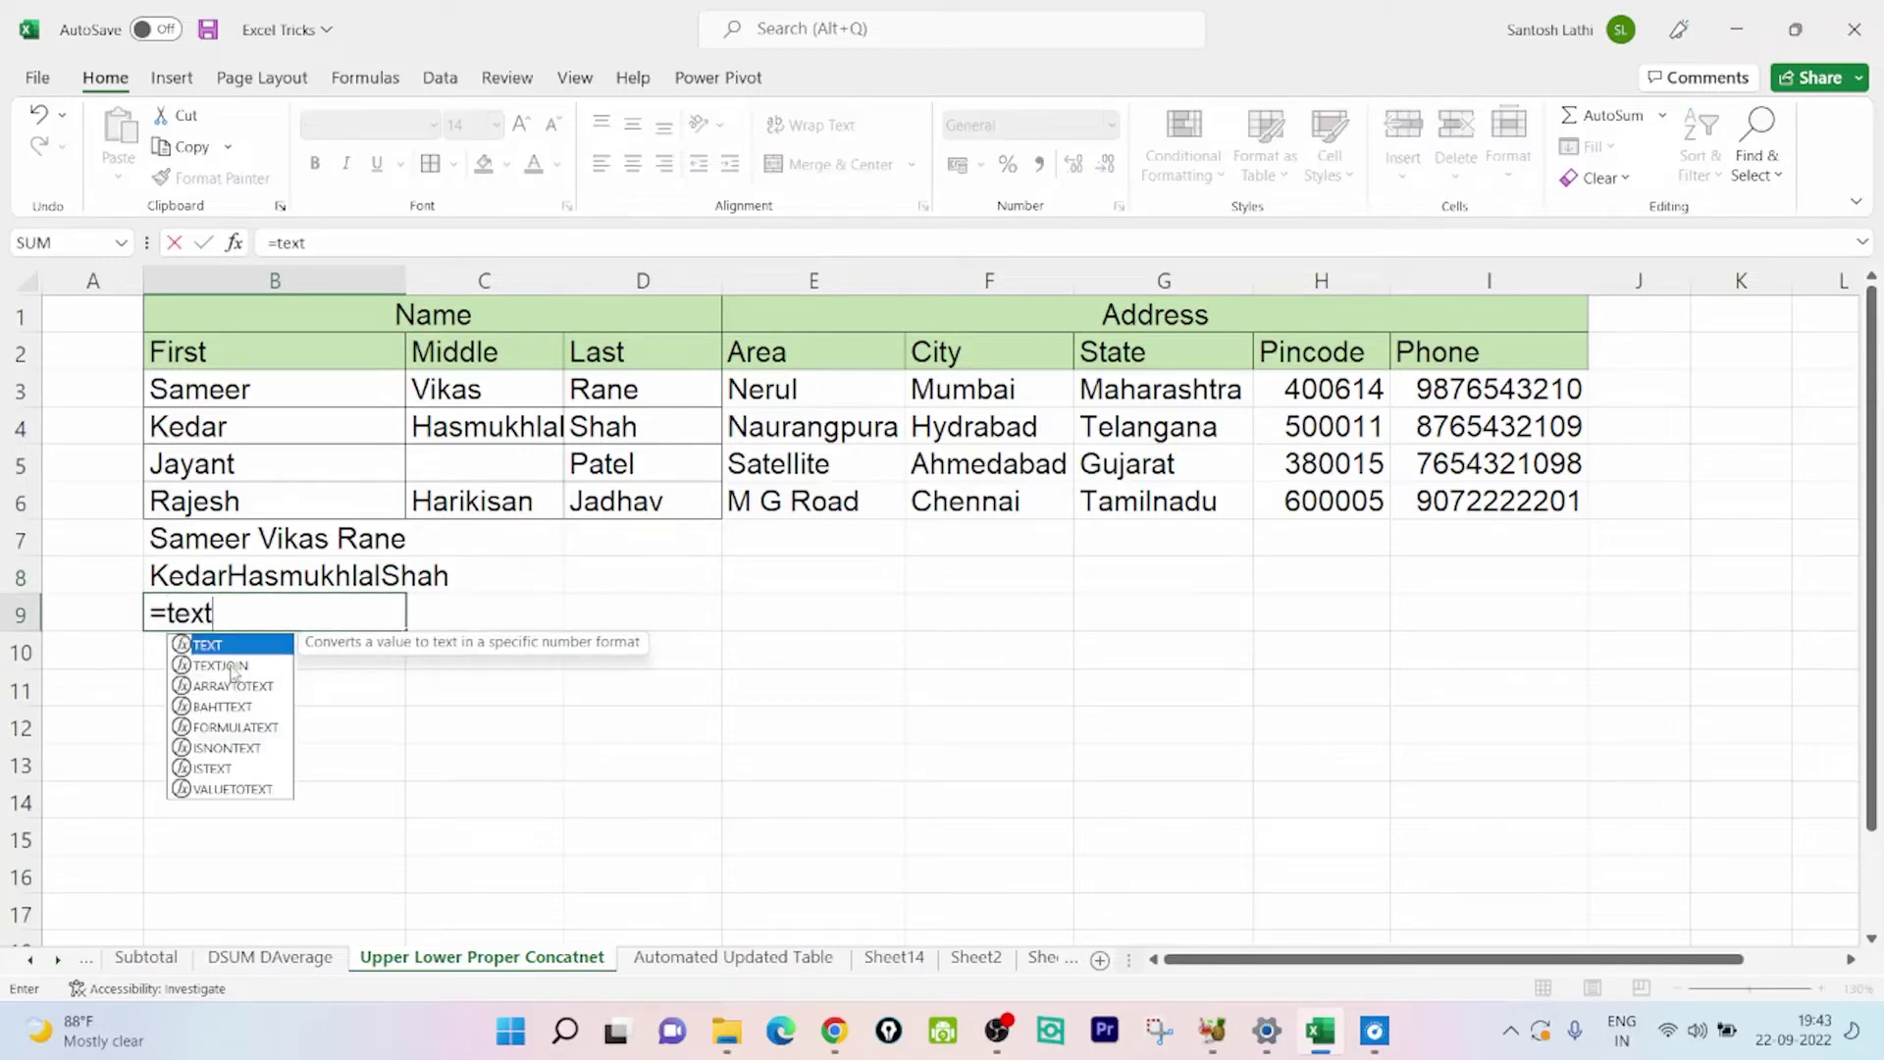
{"action": "double_click", "coordinate": [233, 667]}
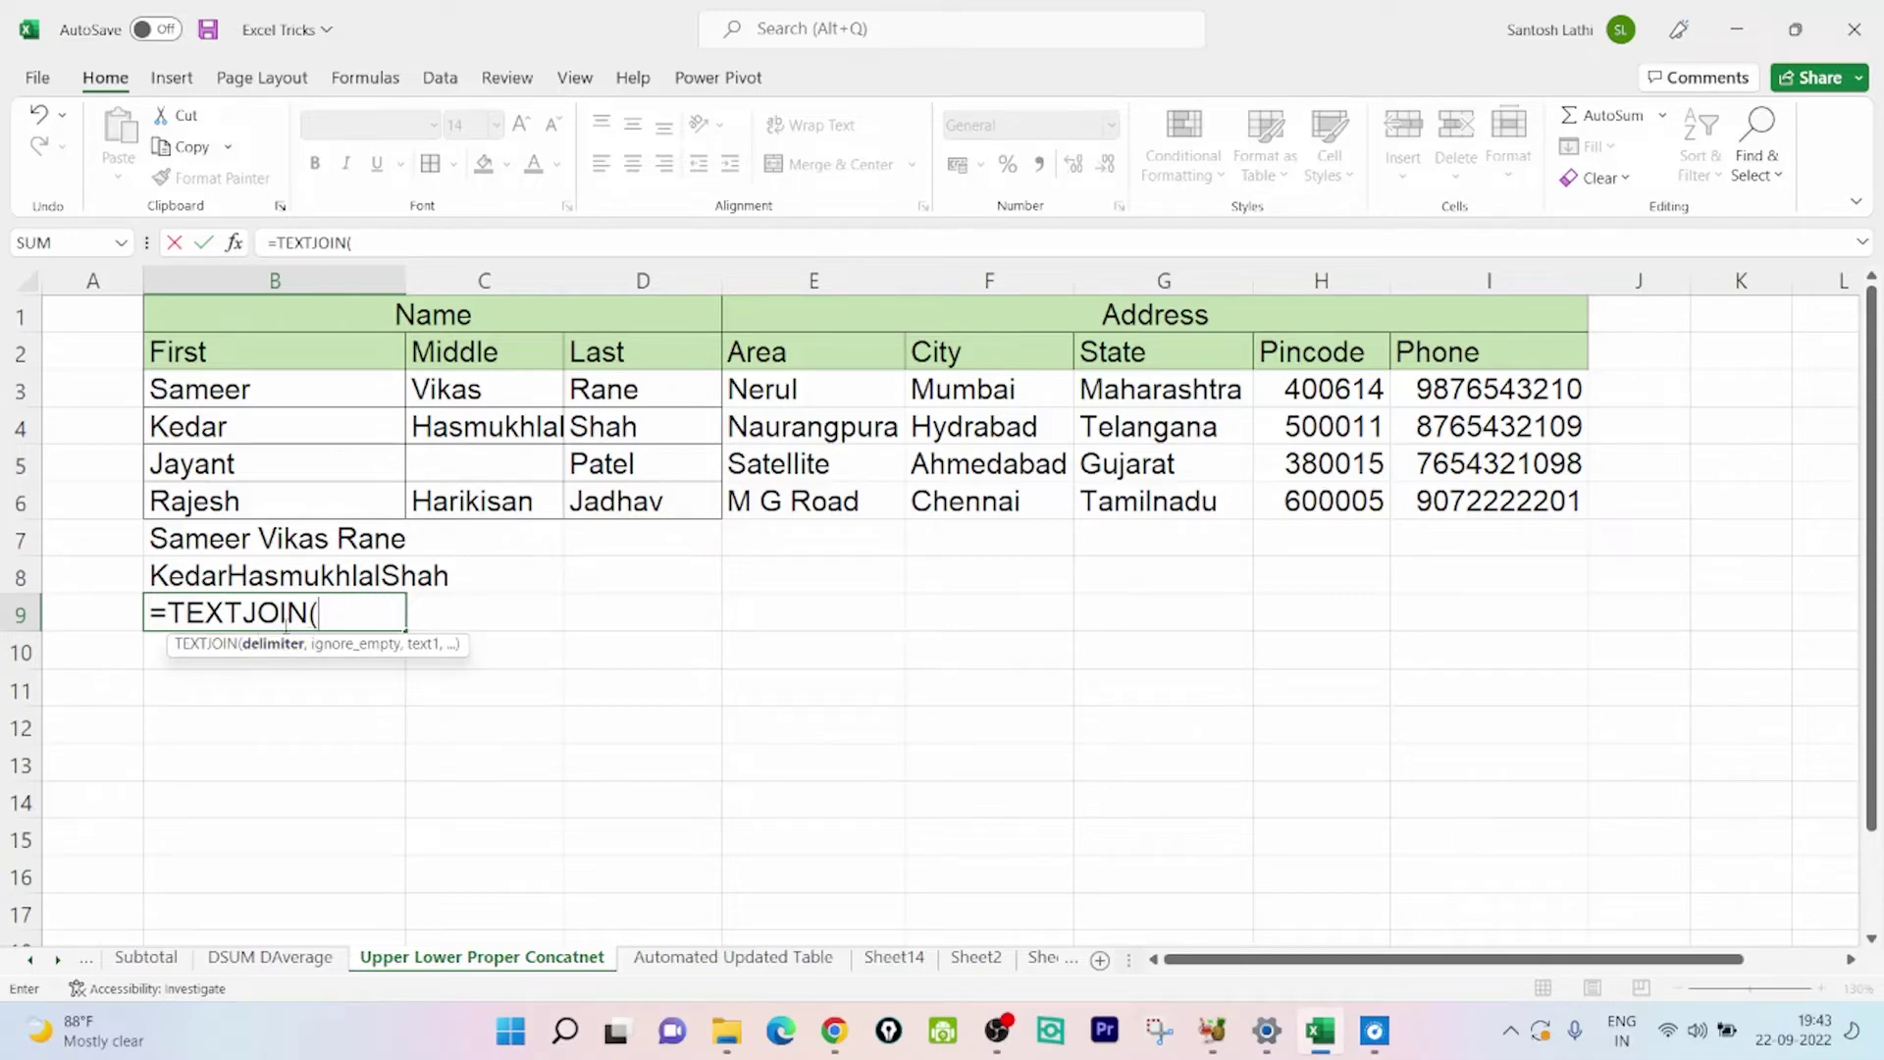
{"action": "type", "text": "\" \","}
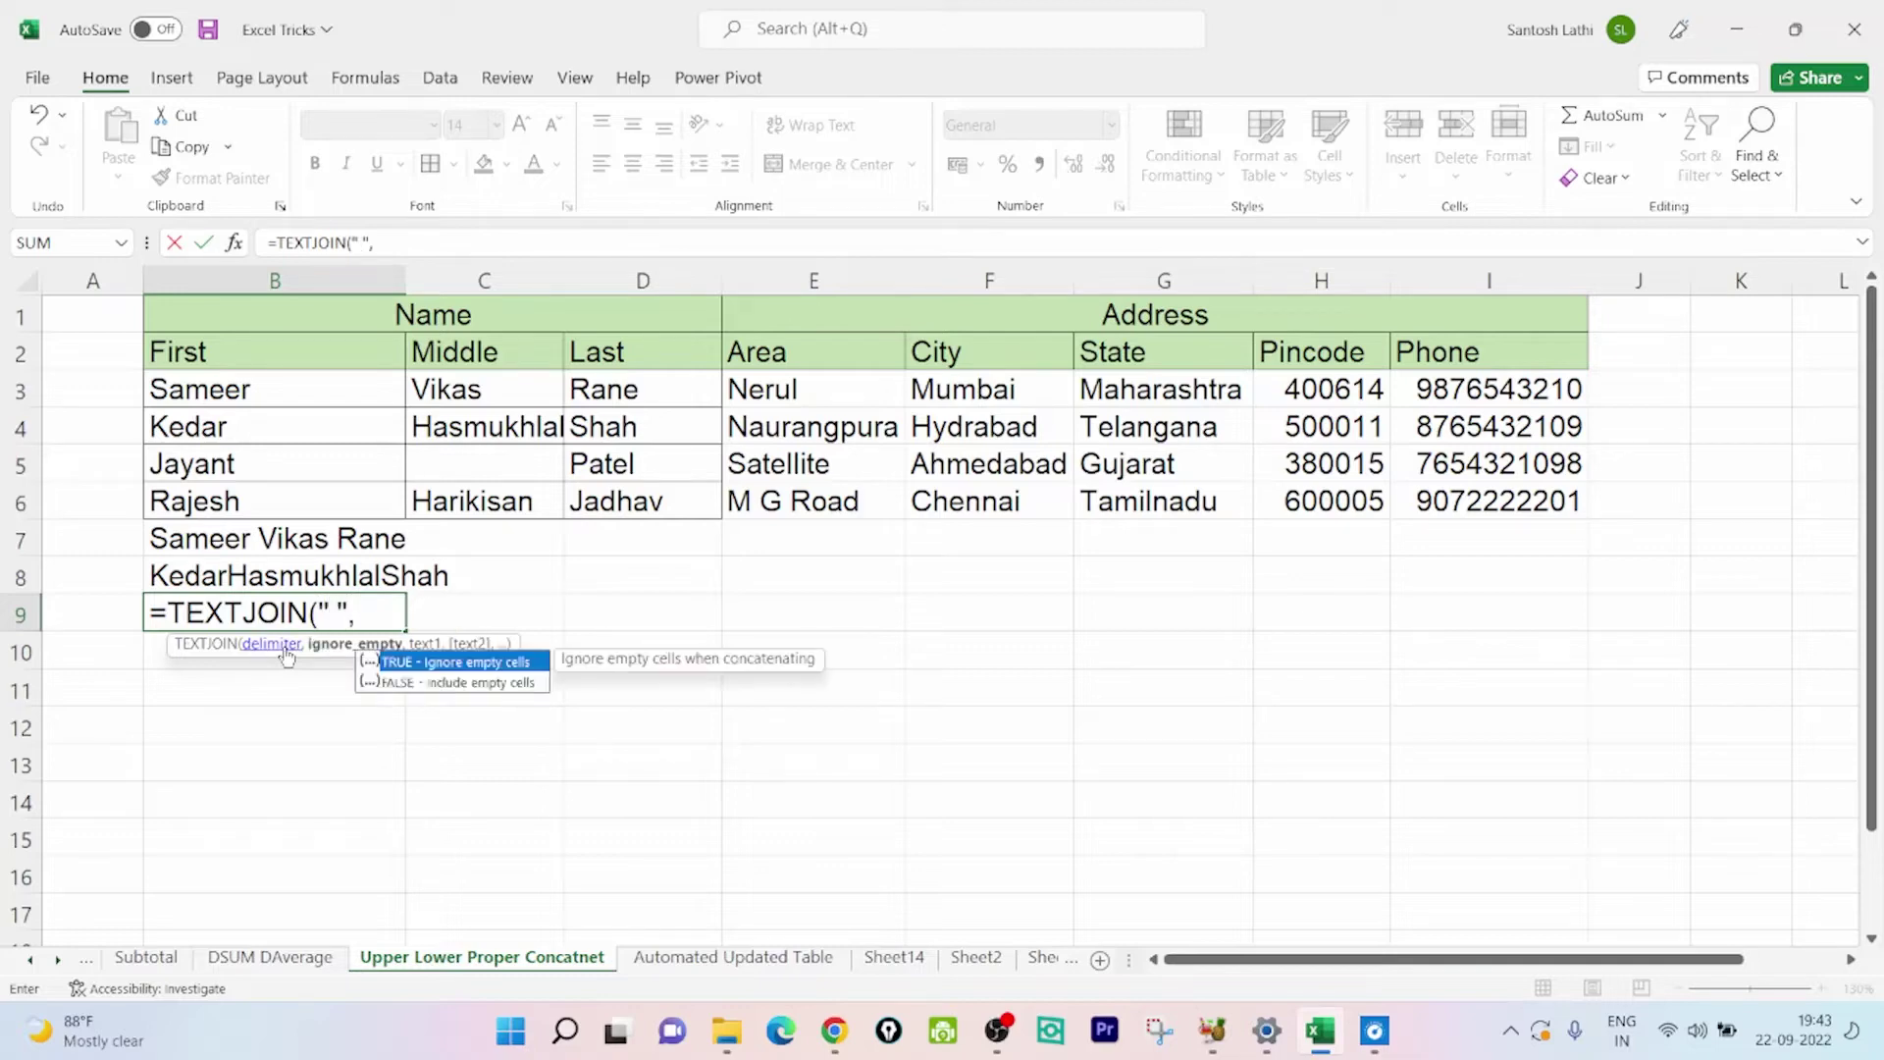
{"action": "double_click", "coordinate": [486, 663]}
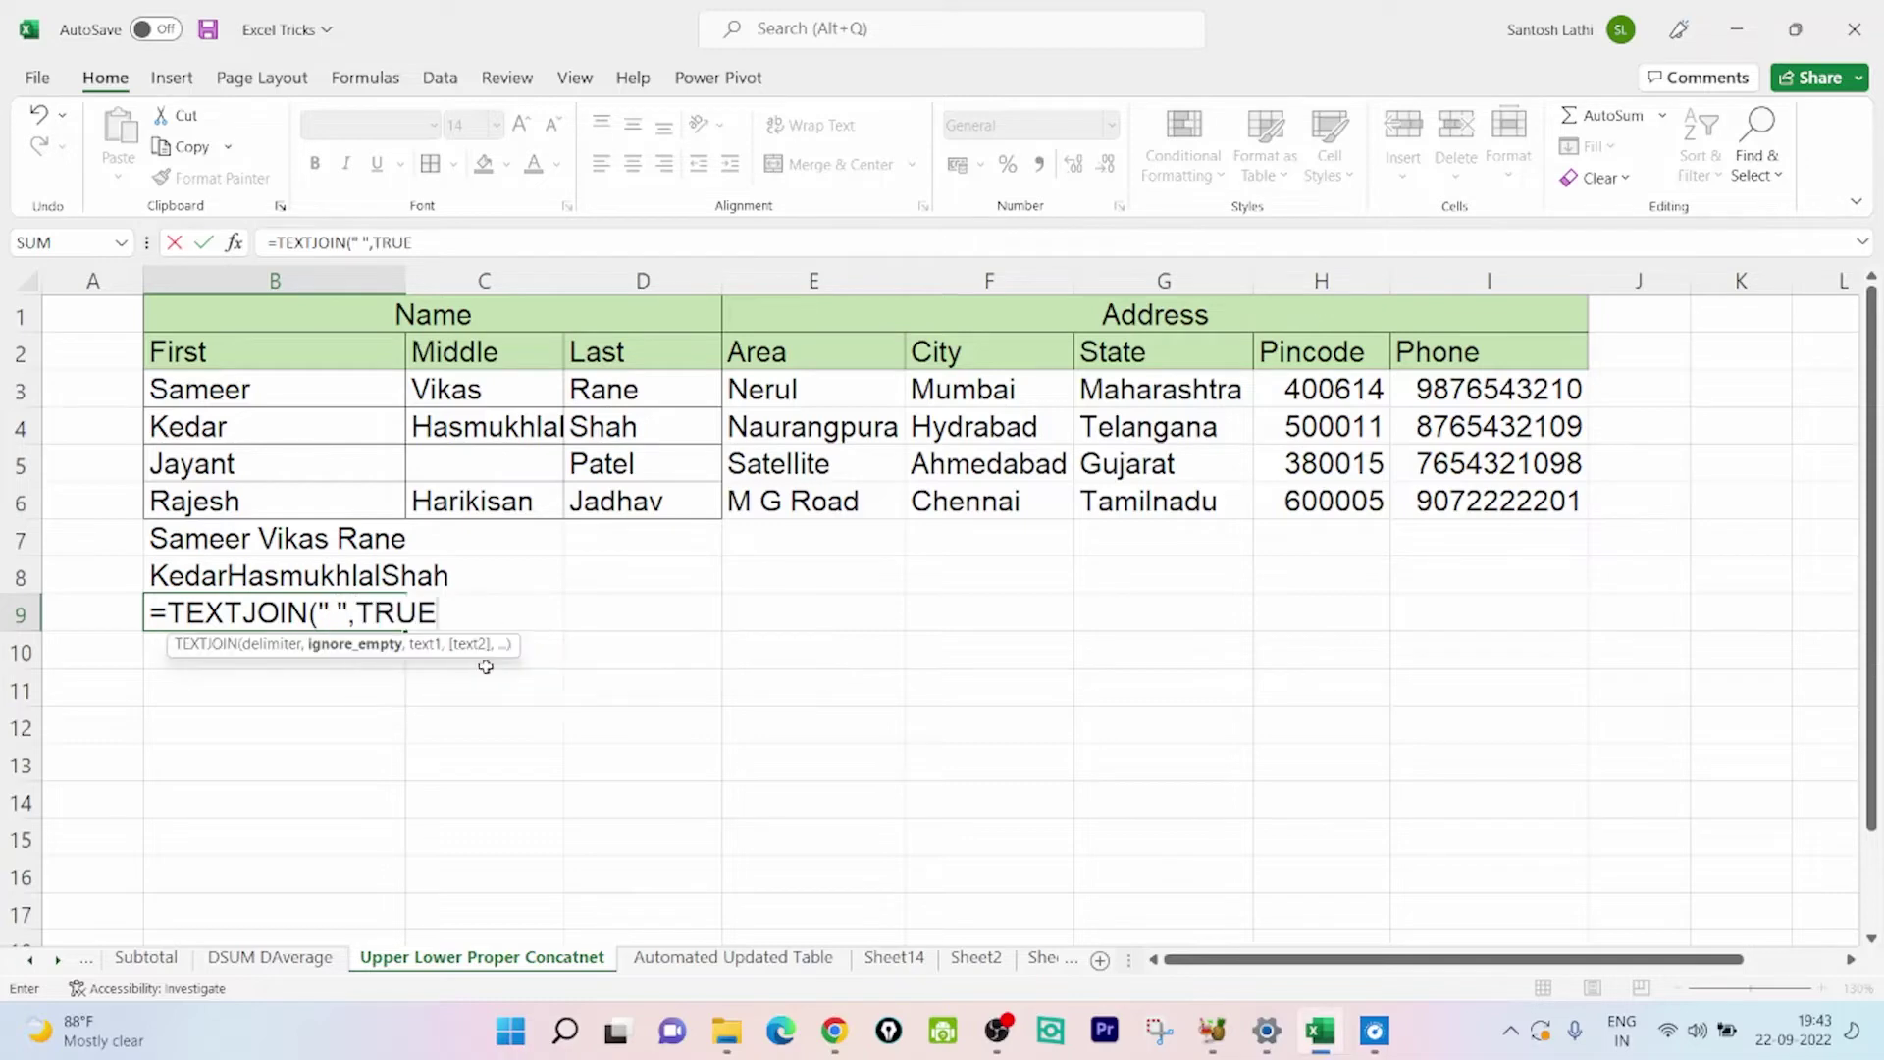
{"action": "type", "text": ","}
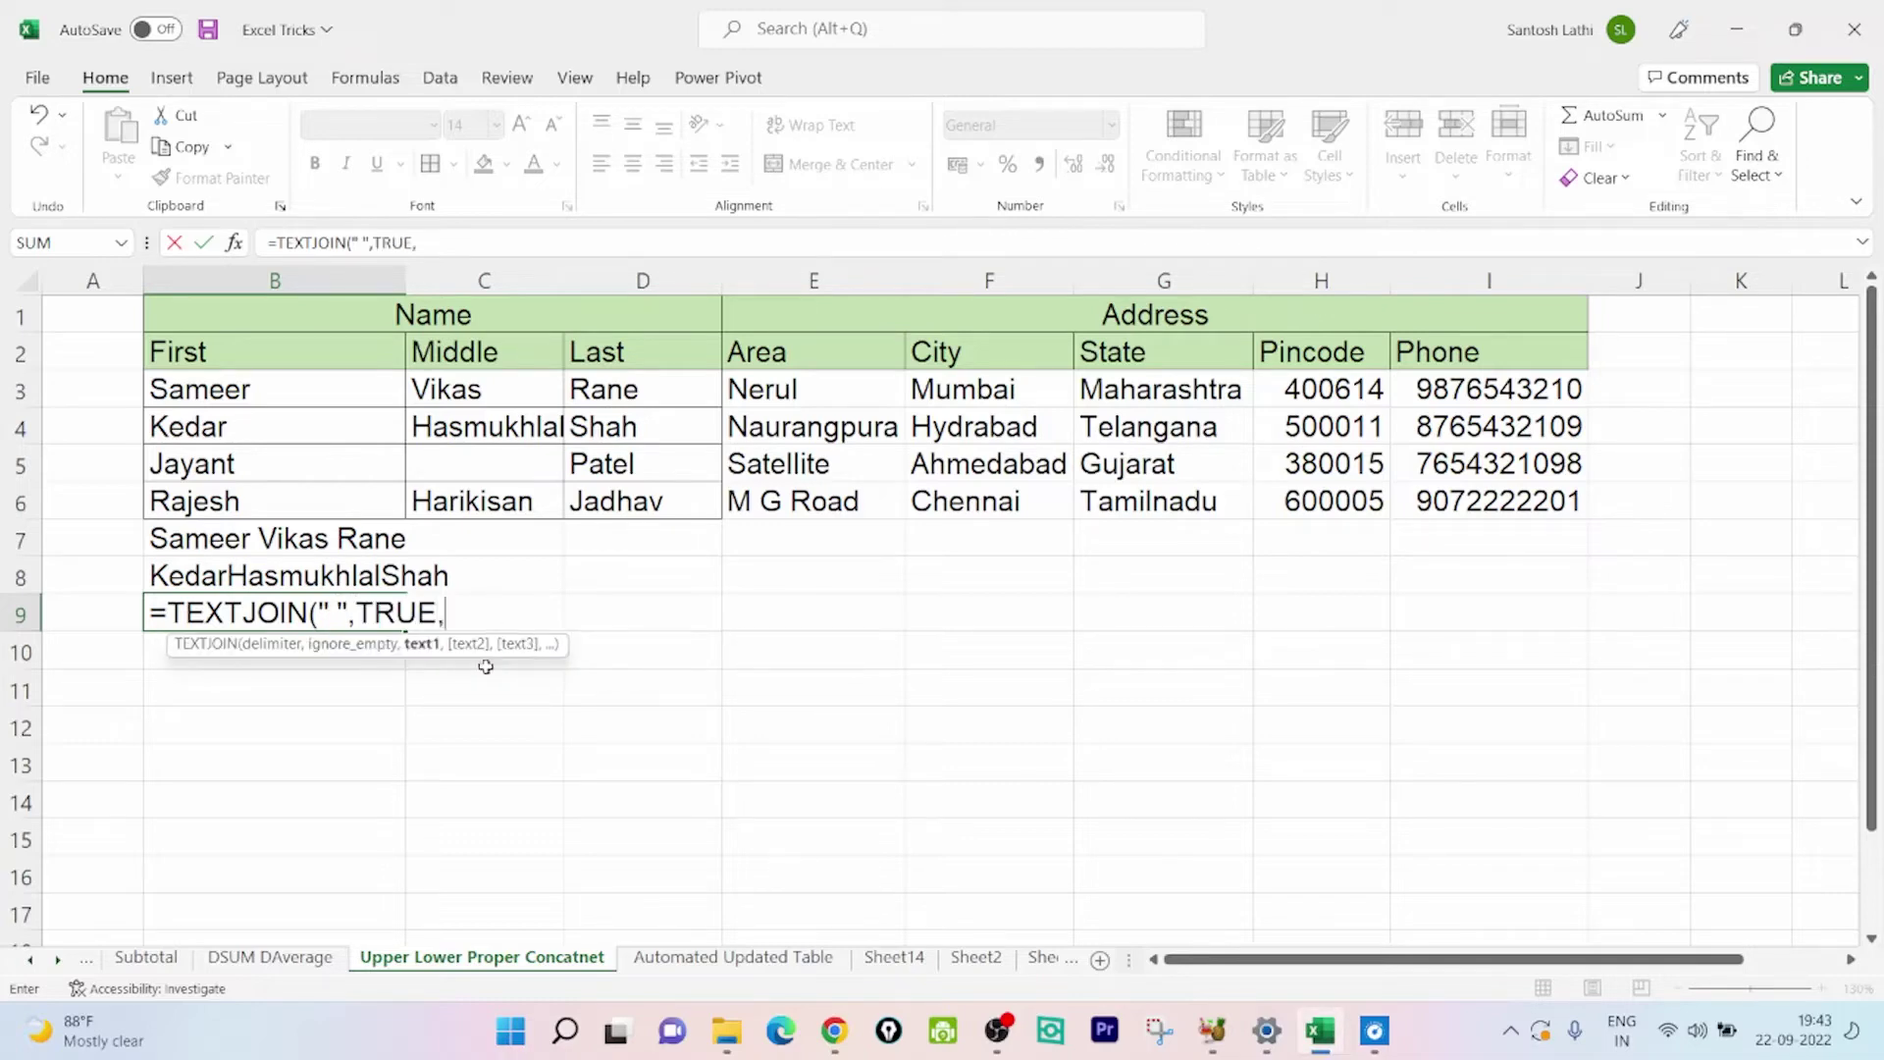
{"action": "left_click", "coordinate": [298, 432]}
{"action": "left_click_drag", "start_coordinate": [427, 422], "coordinate": [608, 428]}
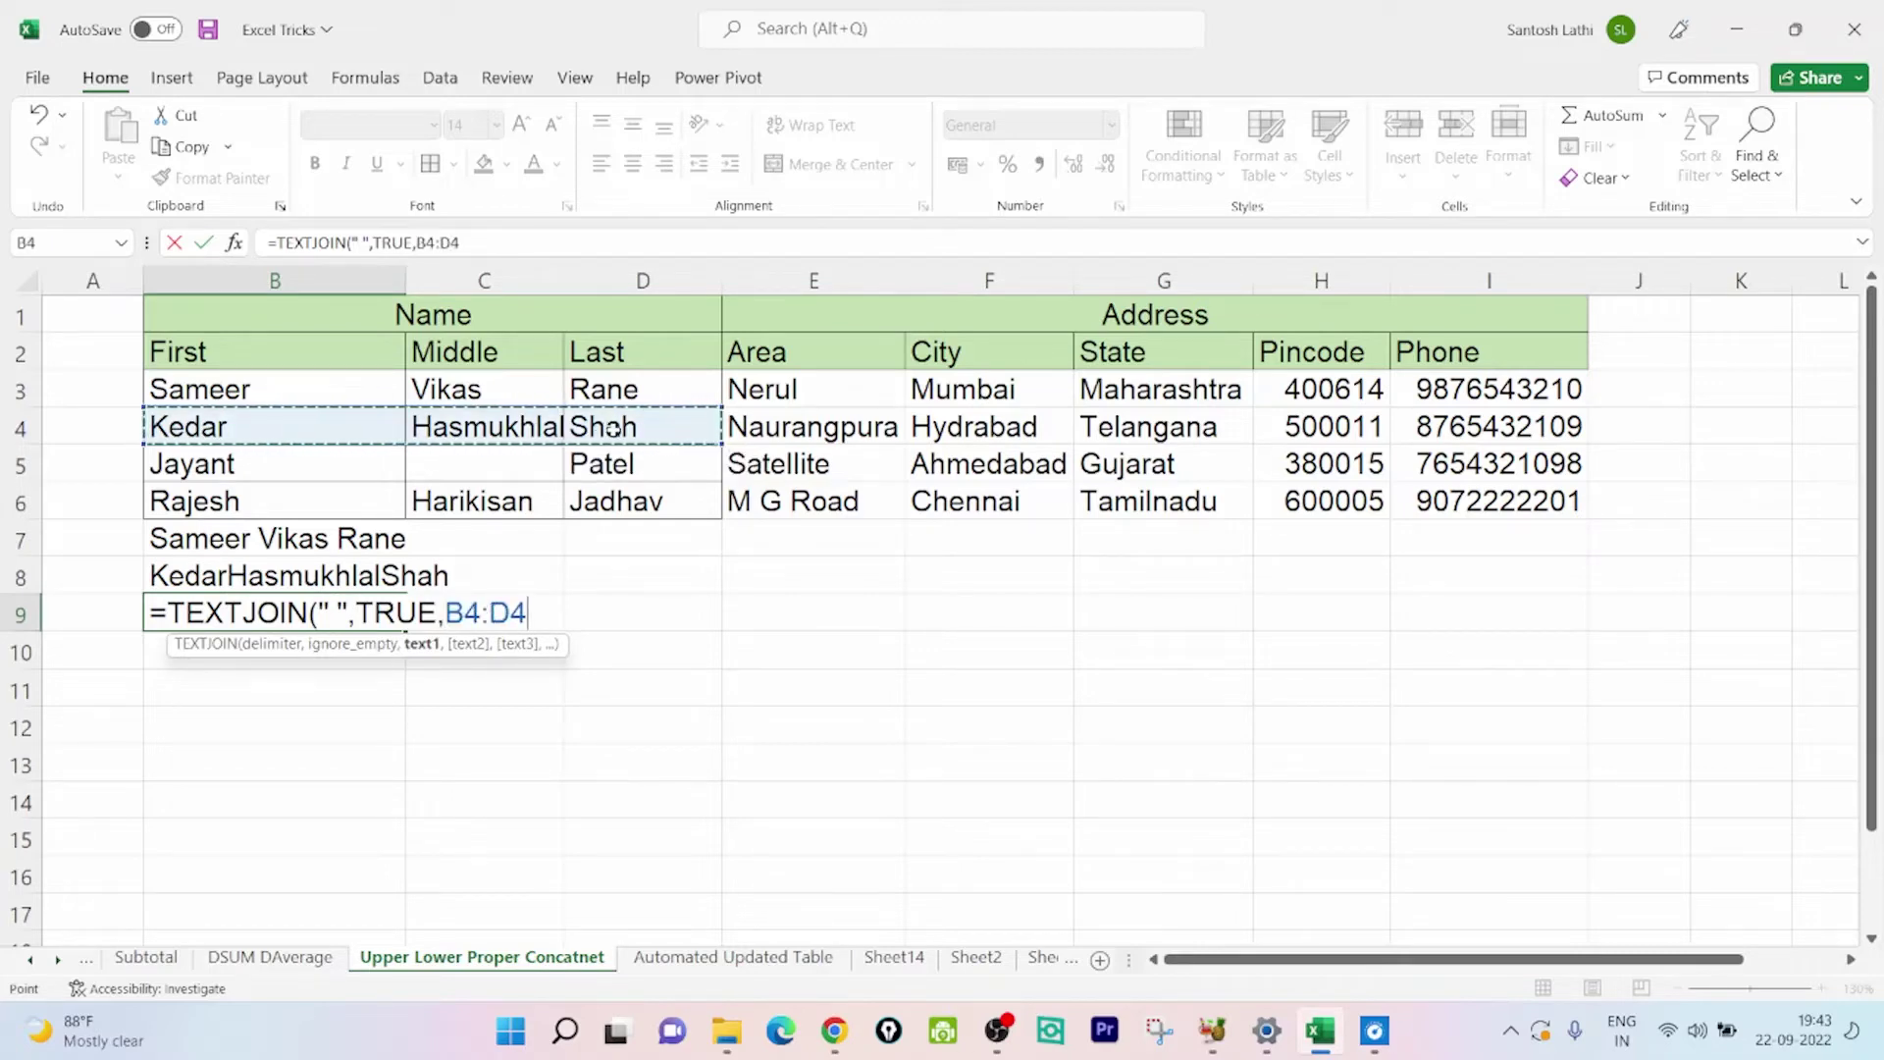
{"action": "key", "text": "Return"}
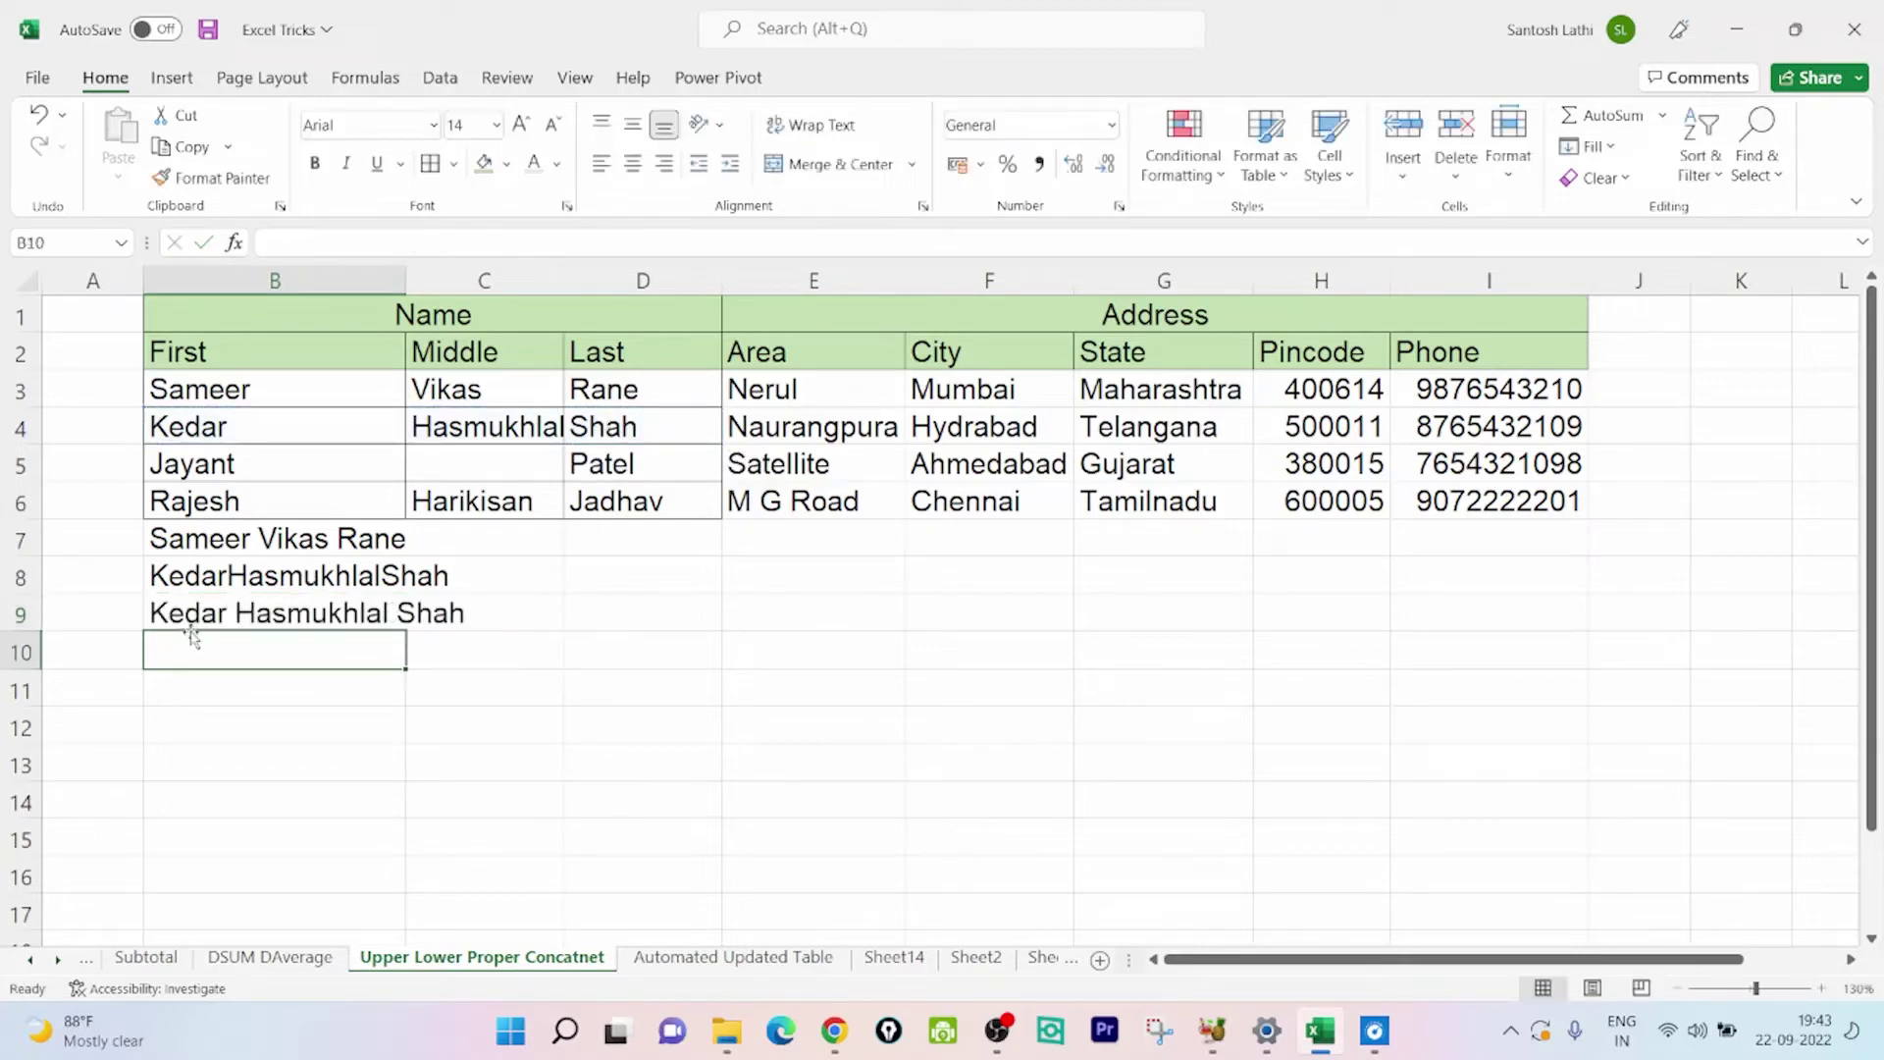
{"action": "left_click", "coordinate": [239, 606]}
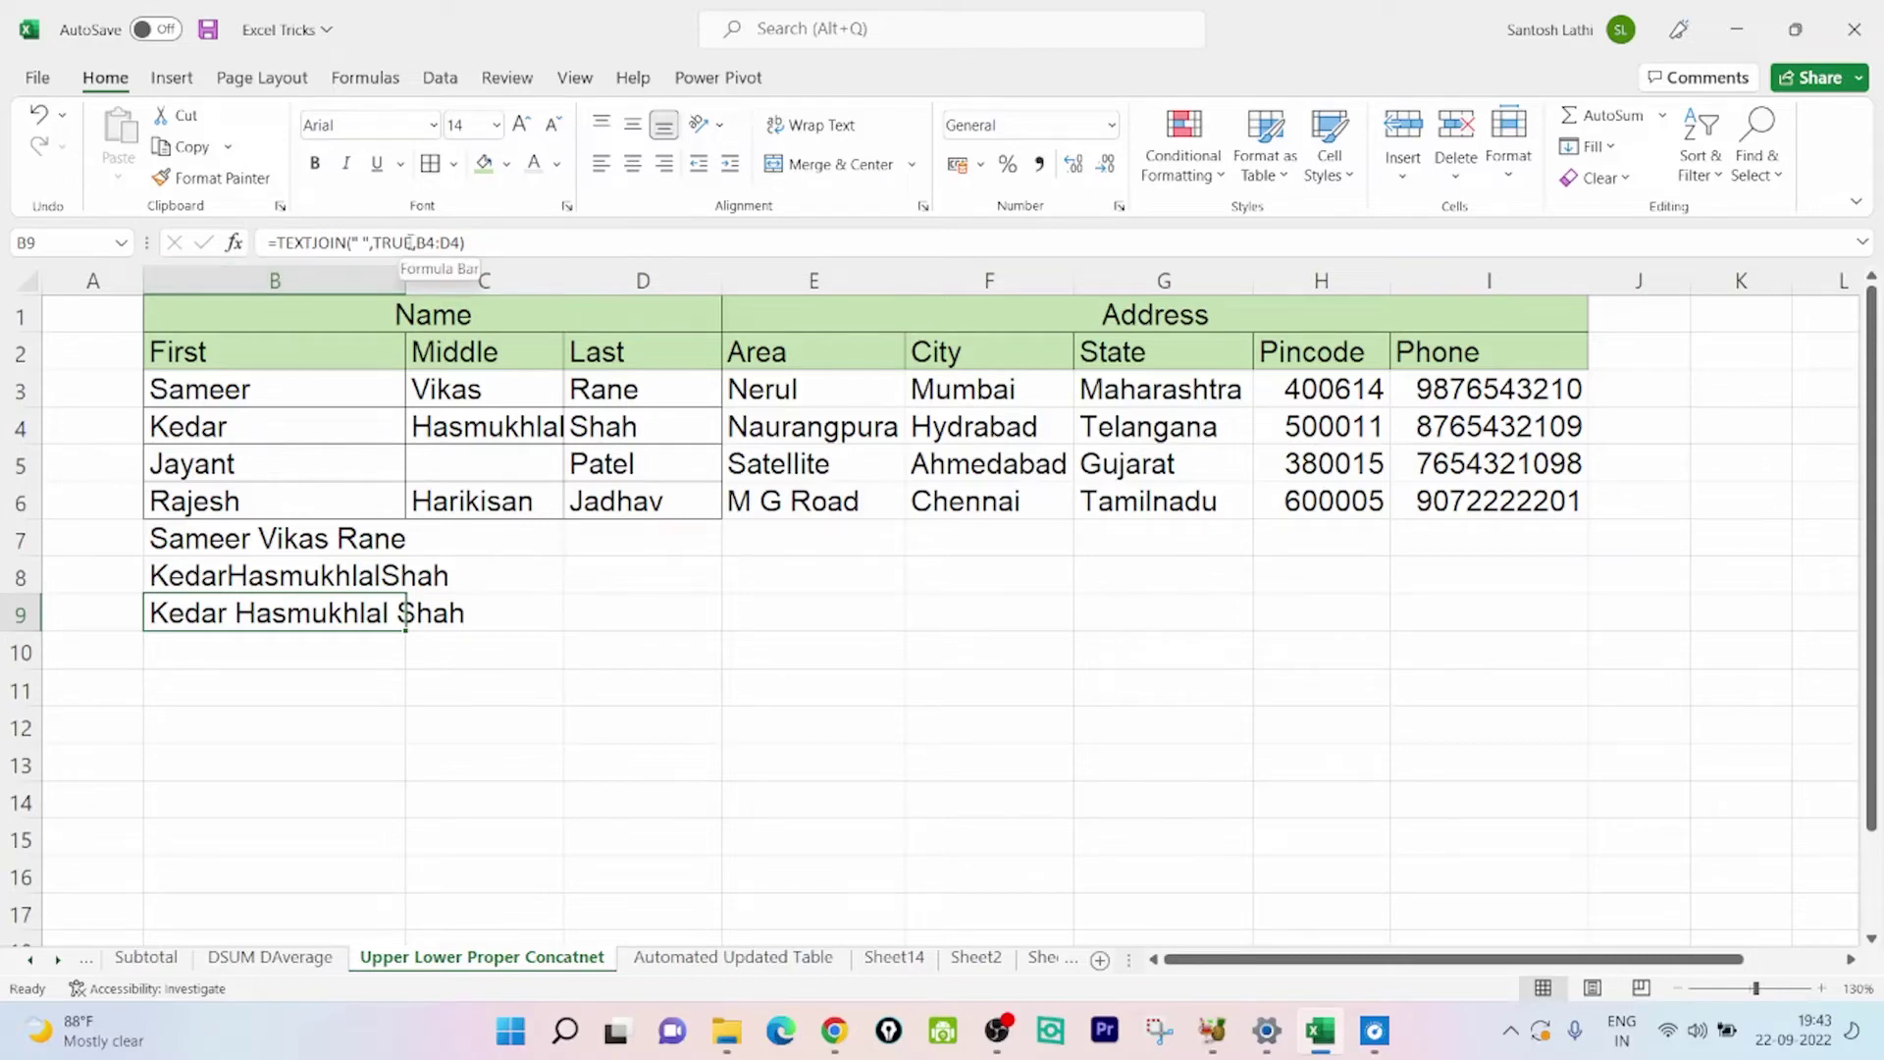
Start a TEXTJOIN formula in B10 with "-" as the delimiter
{"action": "left_click", "coordinate": [303, 661]}
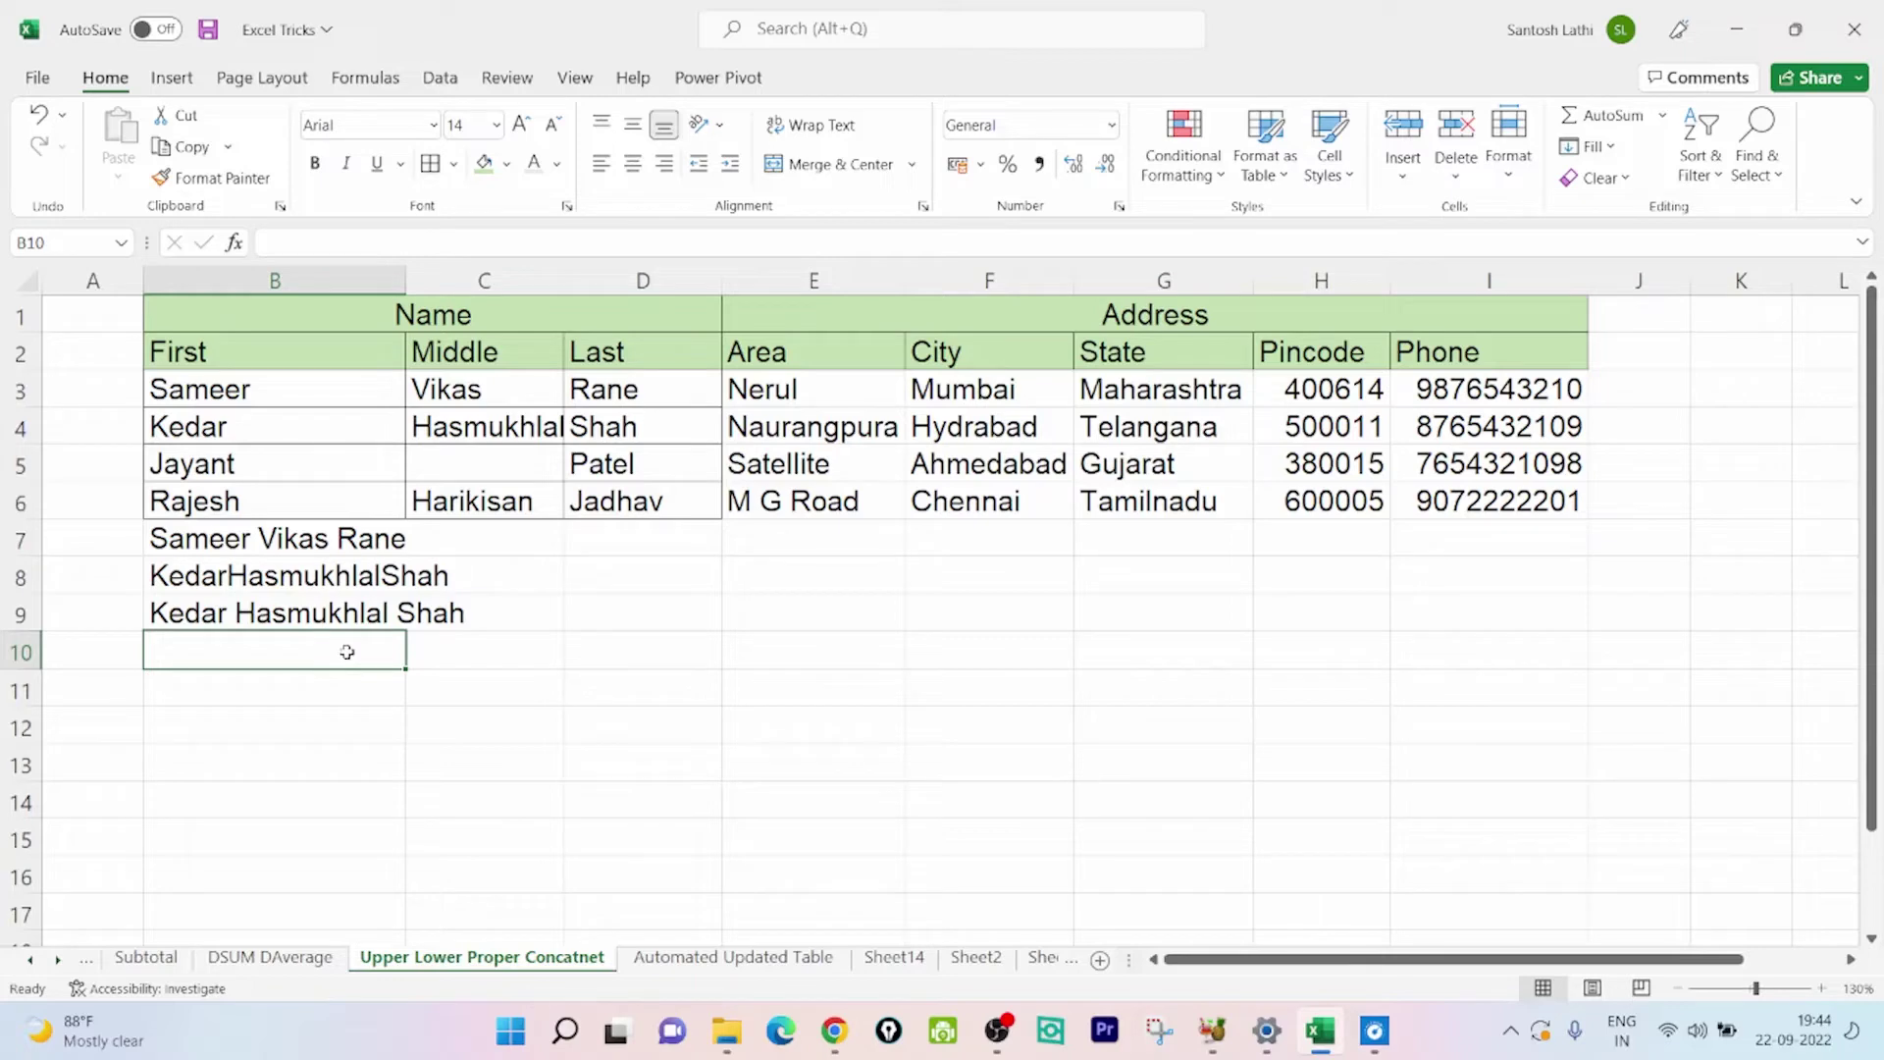
{"action": "type", "text": "=text"}
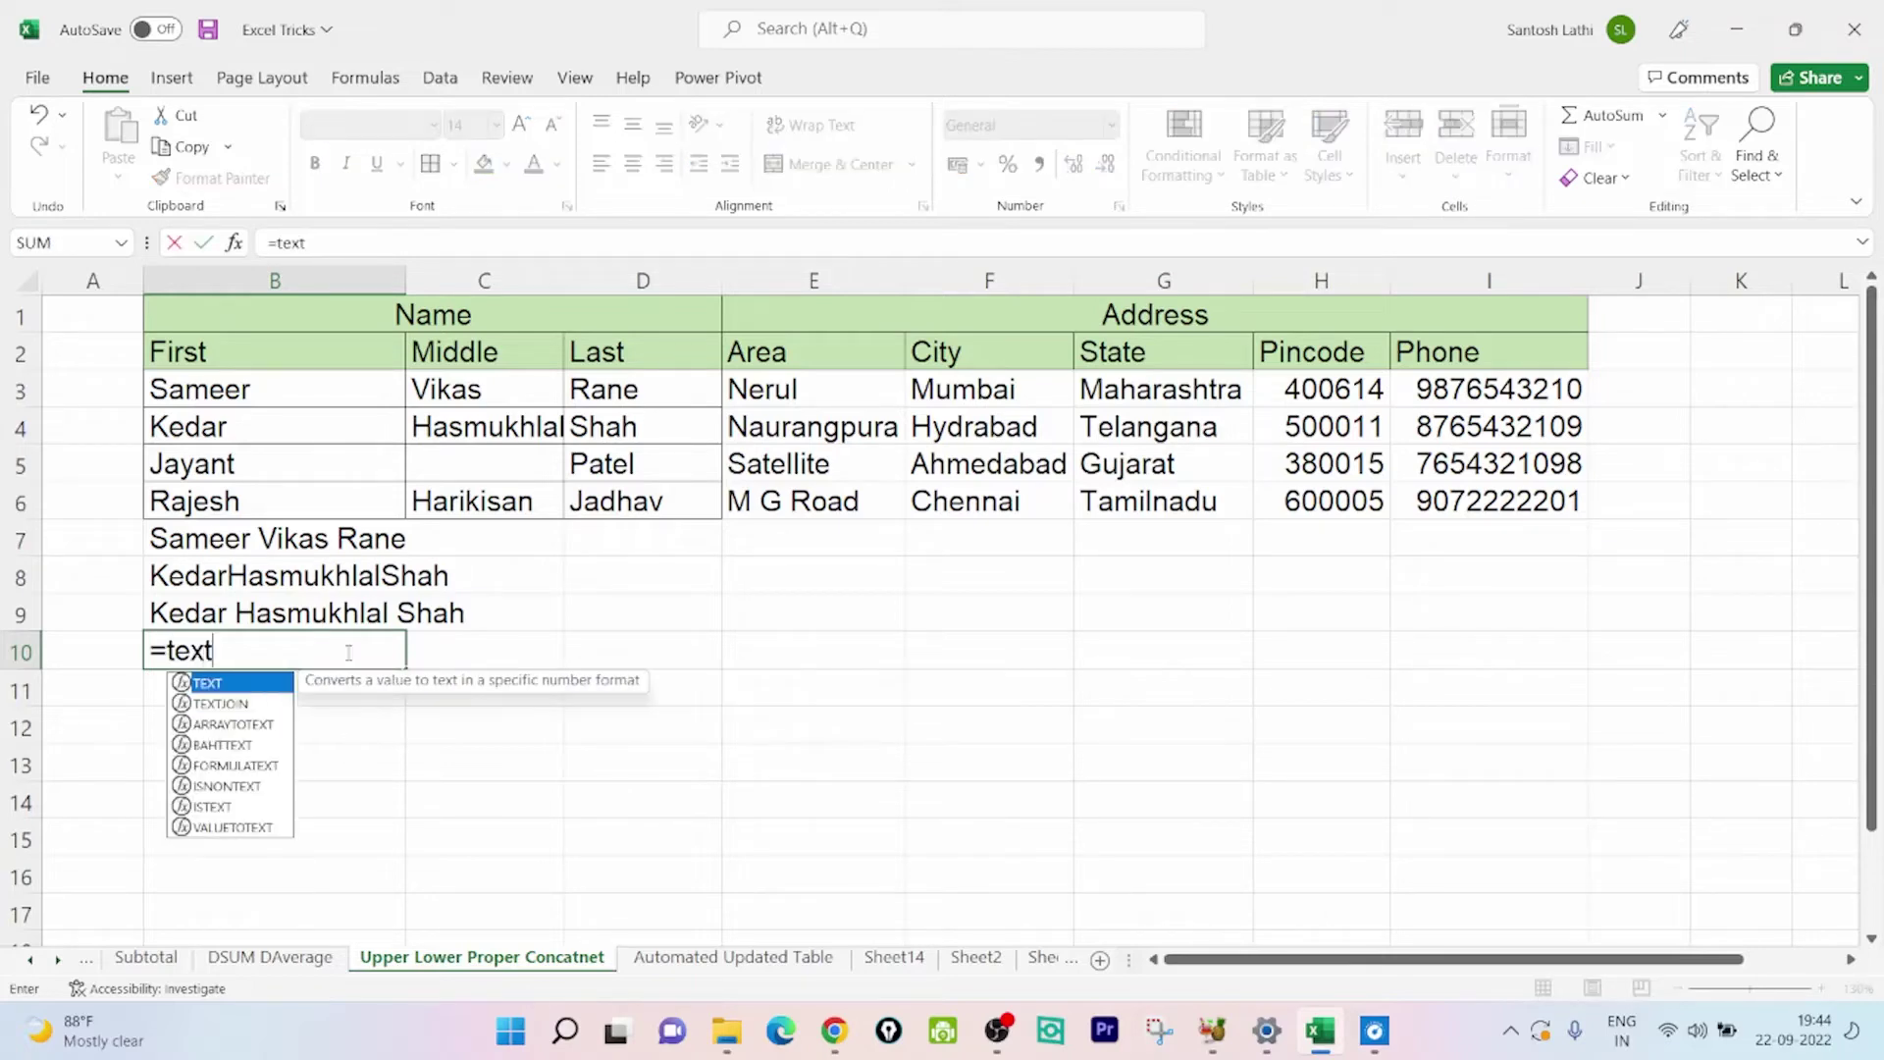
{"action": "double_click", "coordinate": [231, 704]}
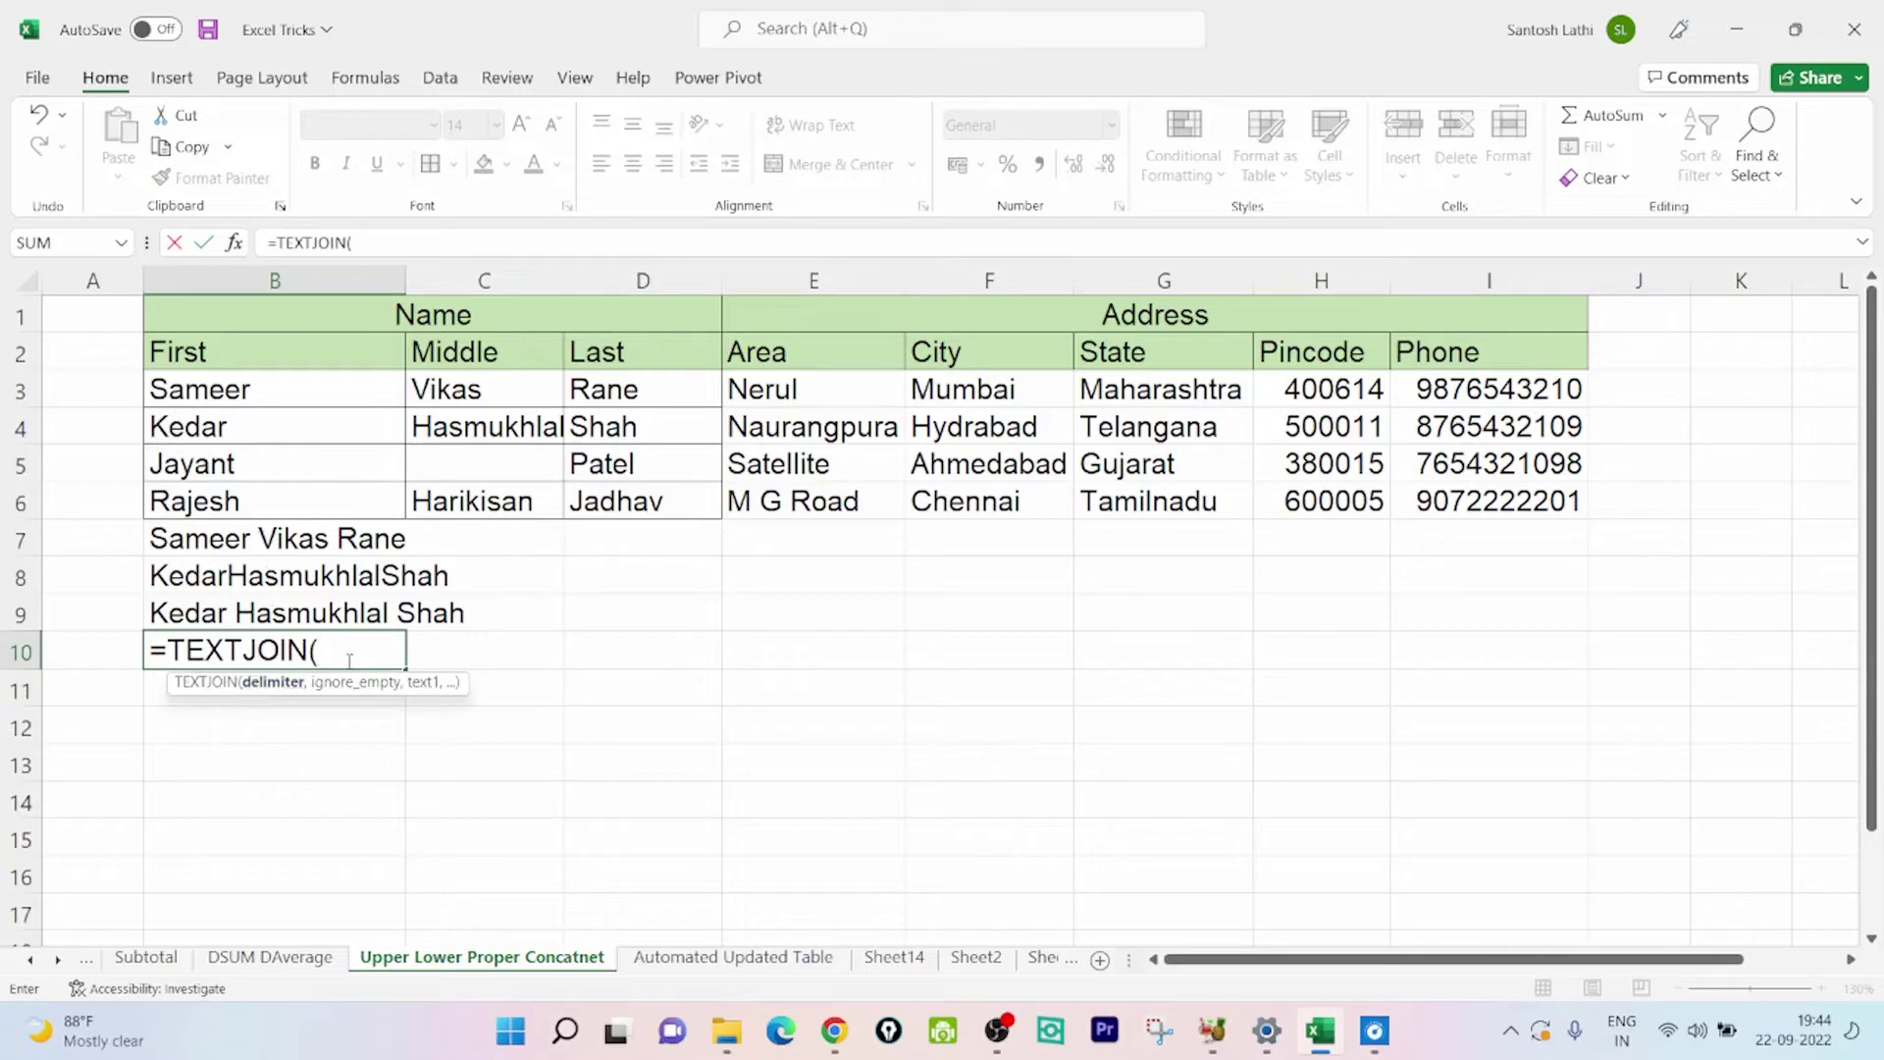
{"action": "type", "text": "\""}
{"action": "key", "text": "BackSpace"}
{"action": "type", "text": "\"-\","}
{"action": "left_click", "coordinate": [229, 453]}
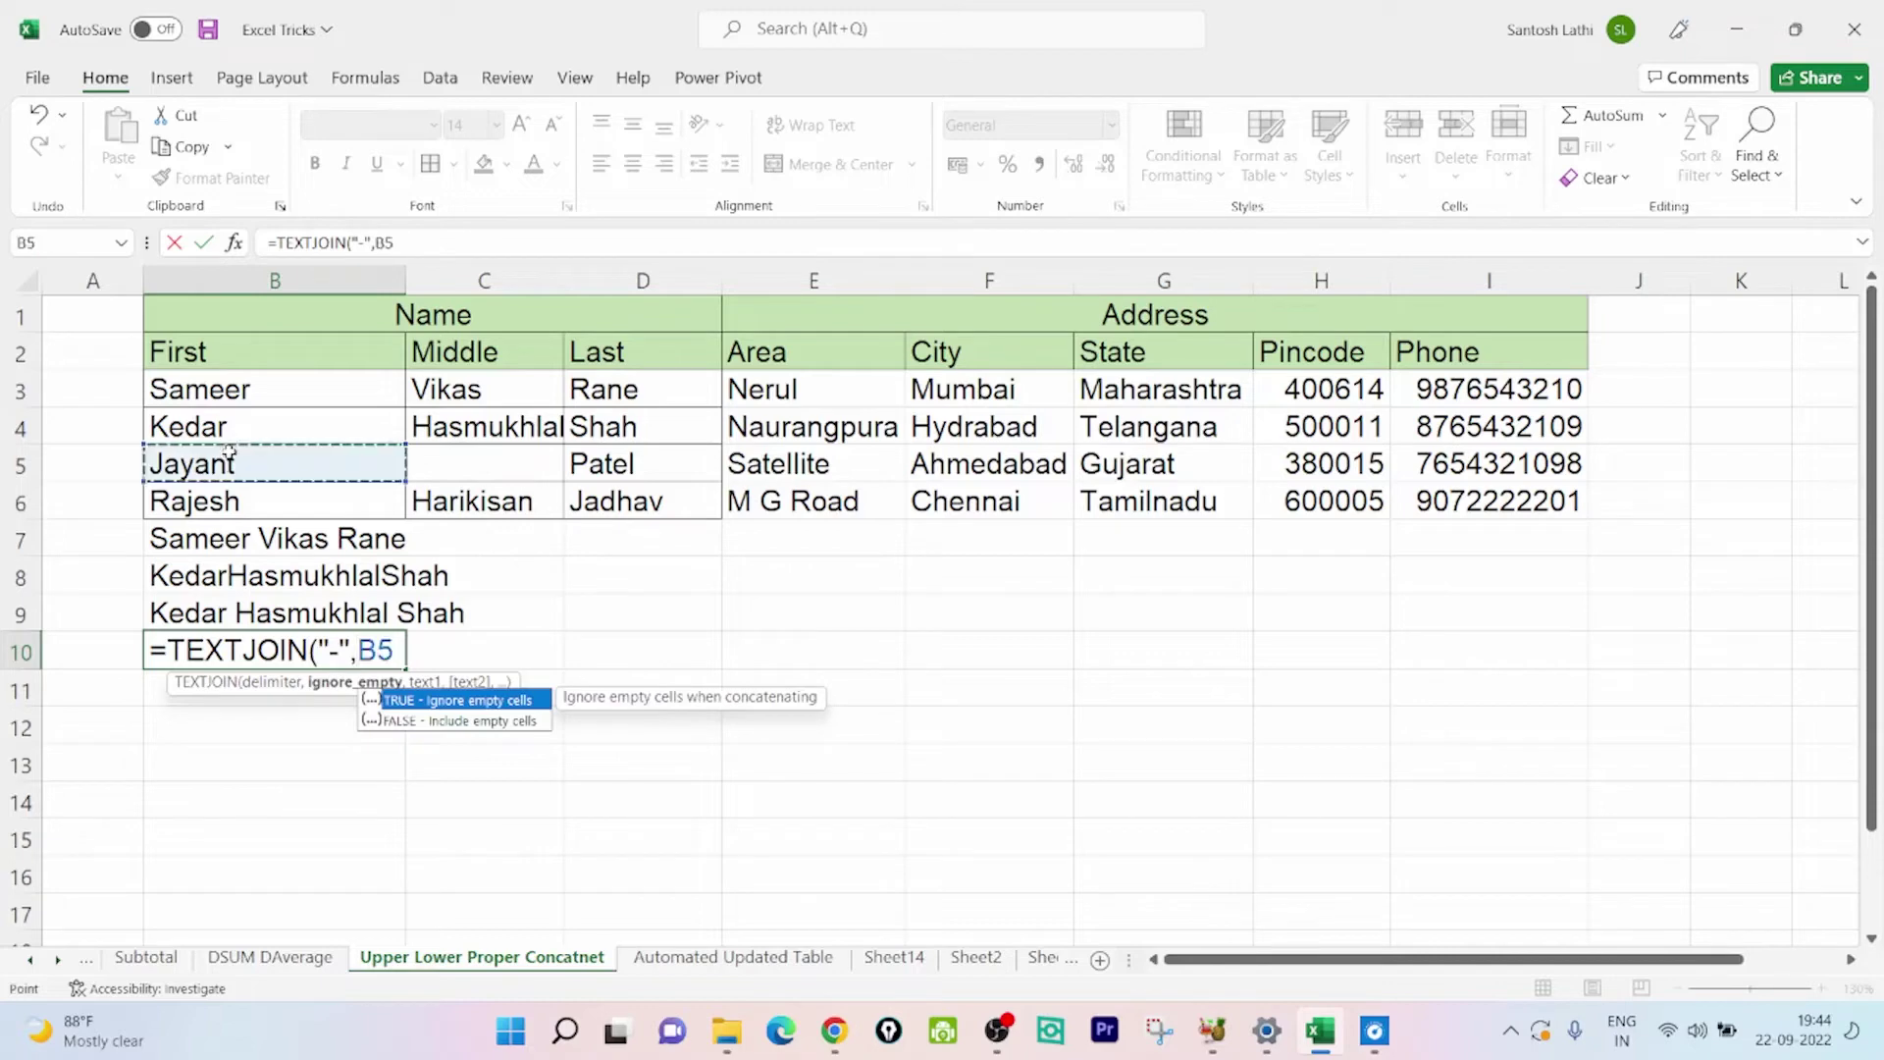
{"action": "left_click_drag", "start_coordinate": [228, 453], "coordinate": [640, 462]}
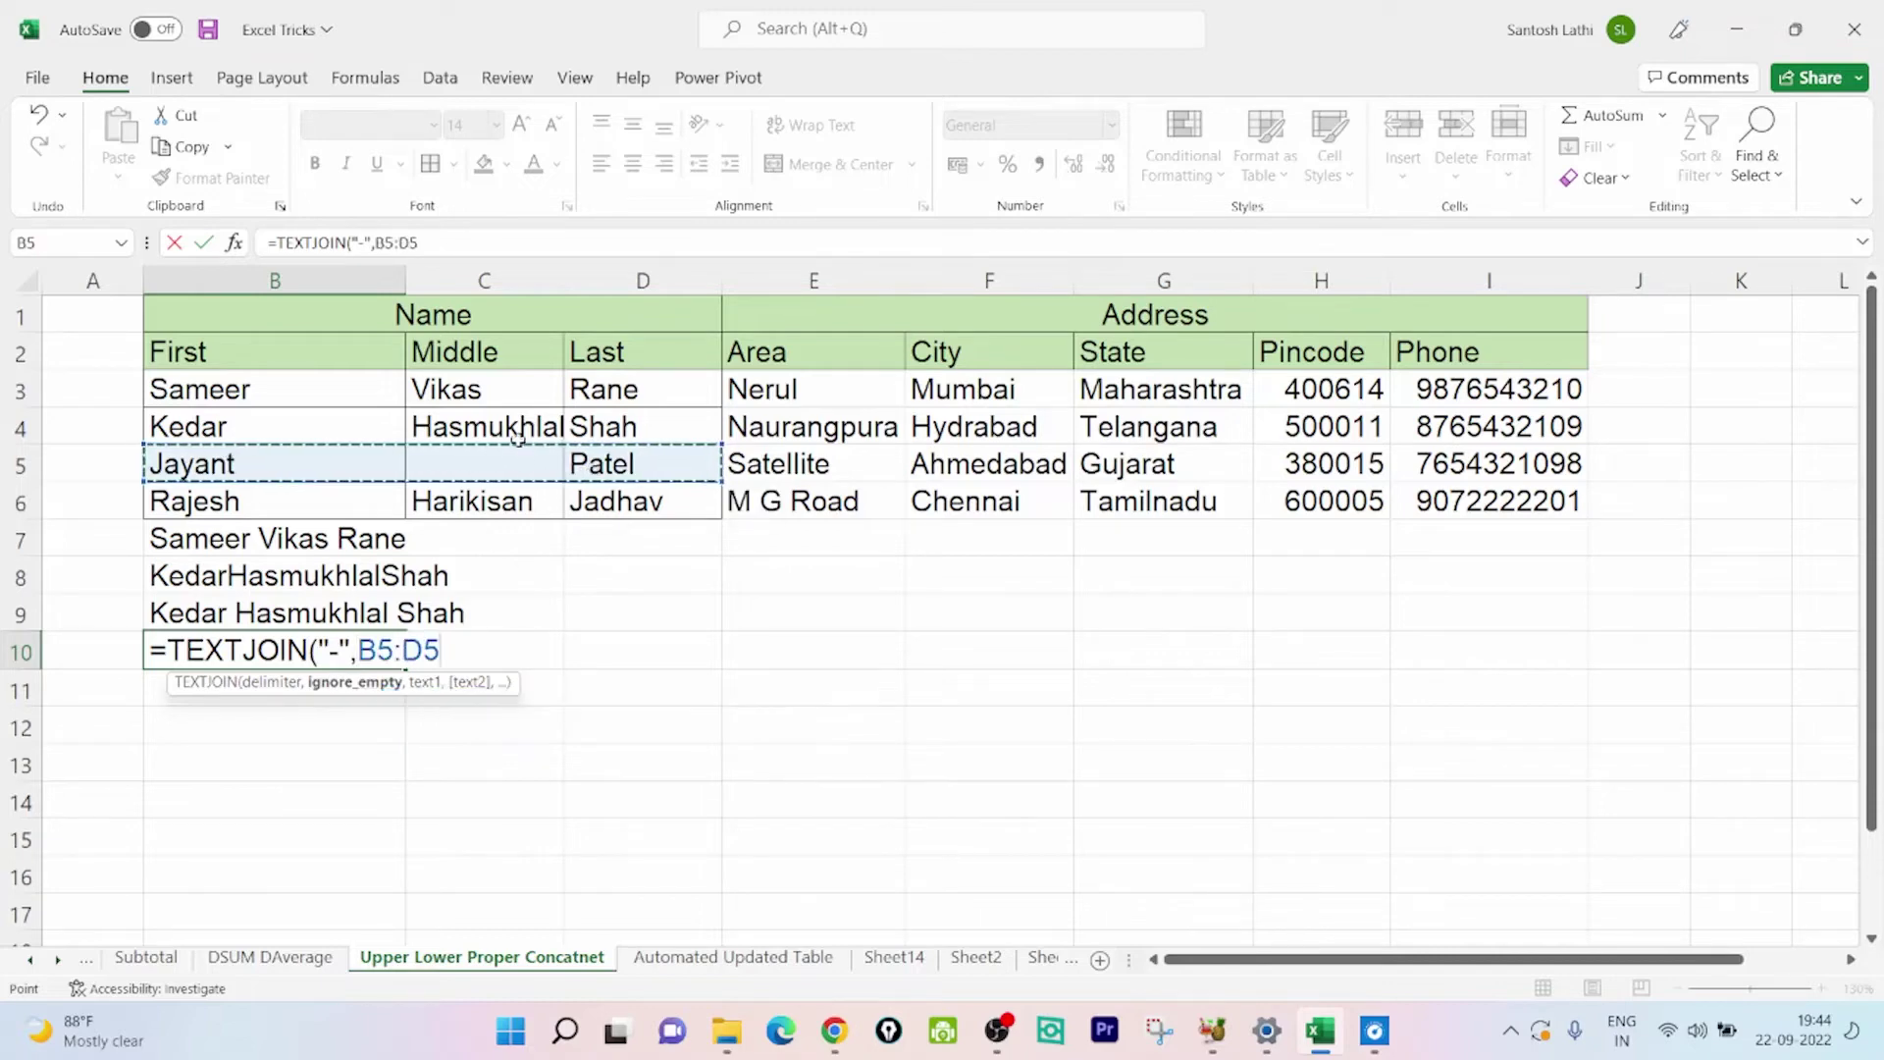
{"action": "key", "text": "BackSpace"}
{"action": "key", "text": "BackSpace"}
{"action": "key", "text": "BackSpace"}
{"action": "key", "text": "BackSpace"}
{"action": "key", "text": "BackSpace"}
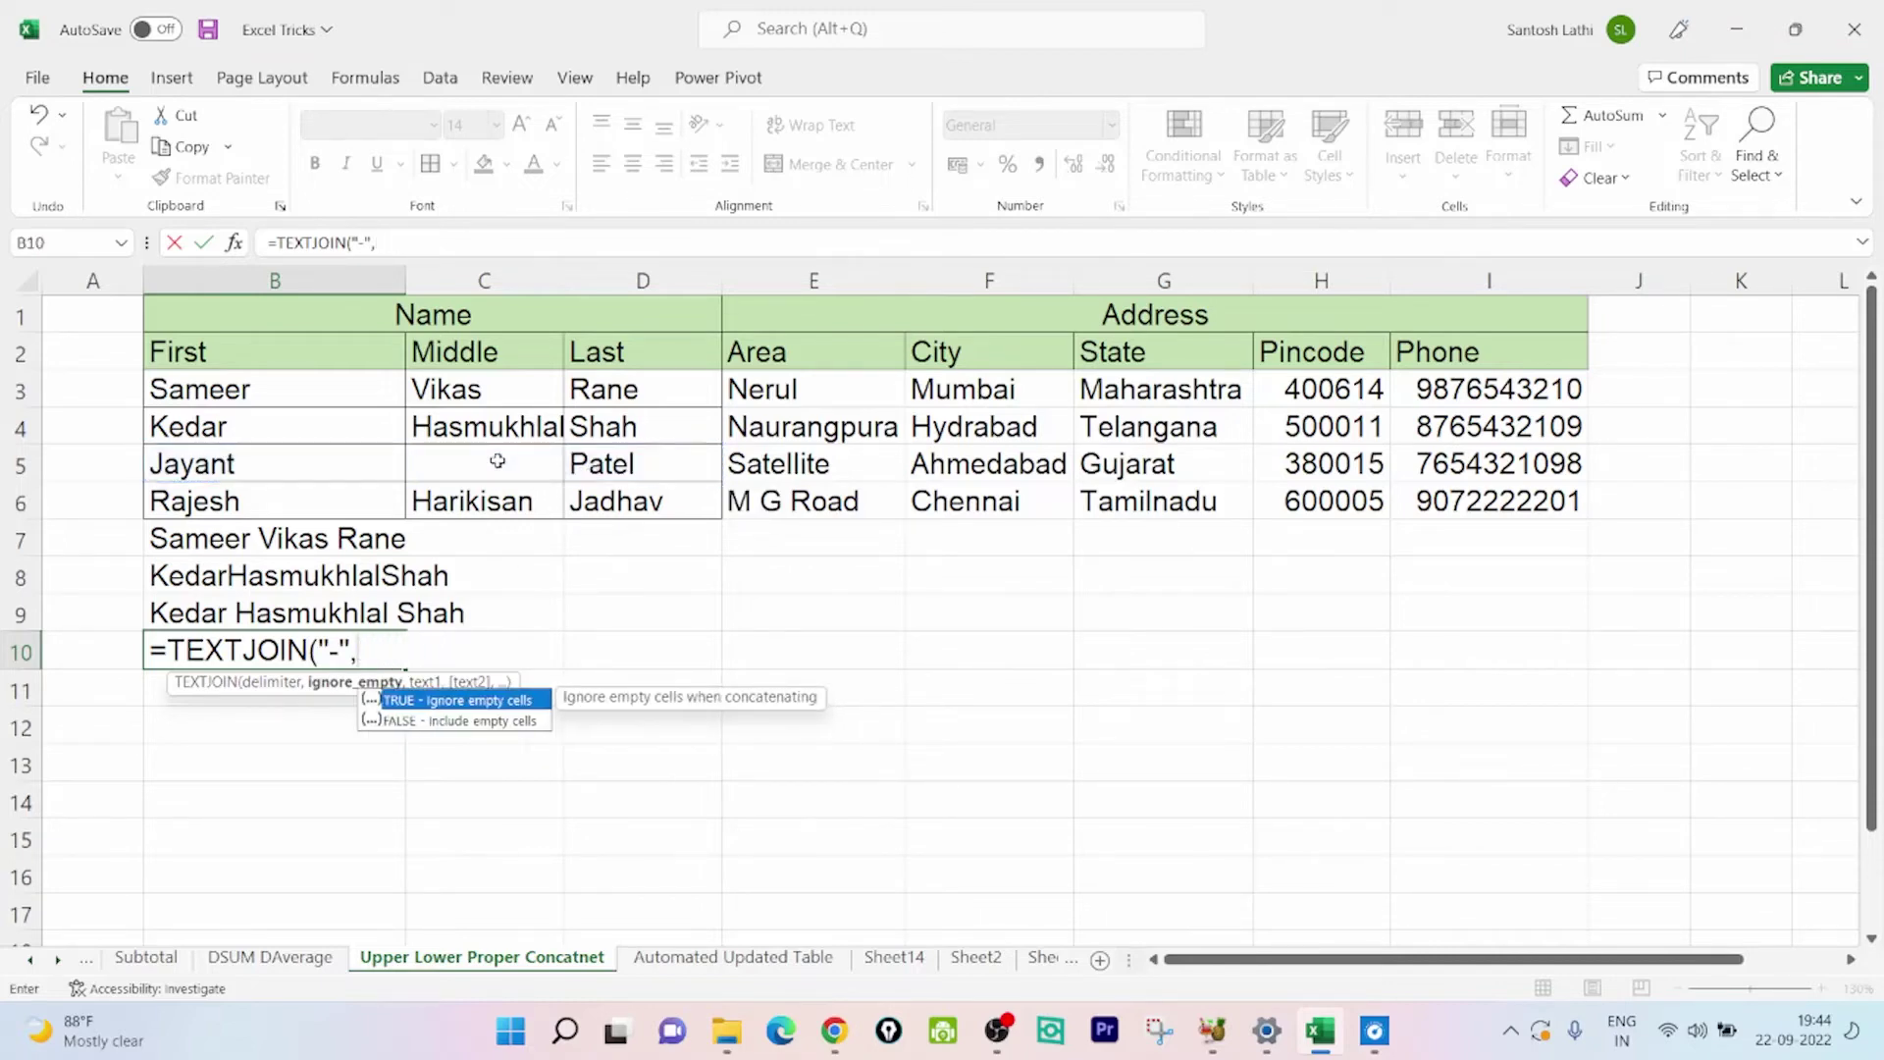
Complete B10's TEXTJOIN formula with TRUE for ignoring empty cells and the range B5:D5
{"action": "double_click", "coordinate": [431, 703]}
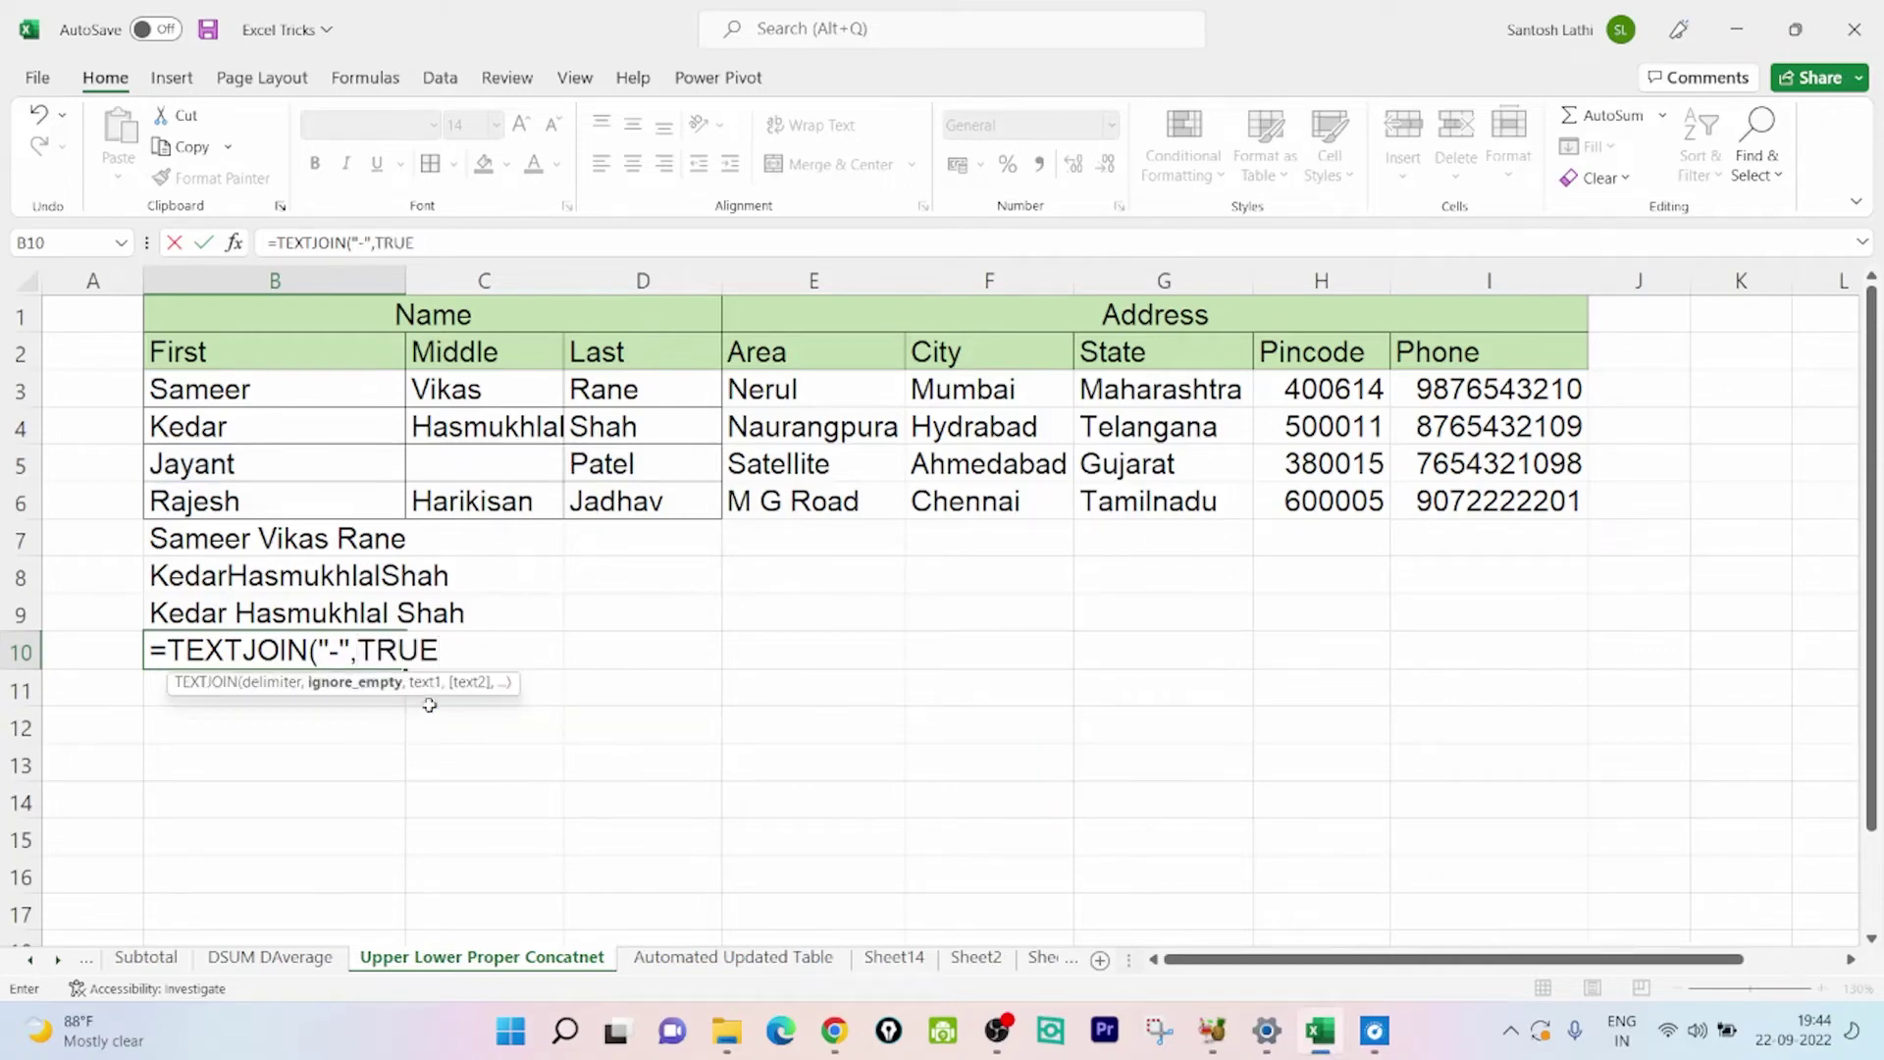
{"action": "type", "text": ","}
{"action": "left_click", "coordinate": [375, 465]}
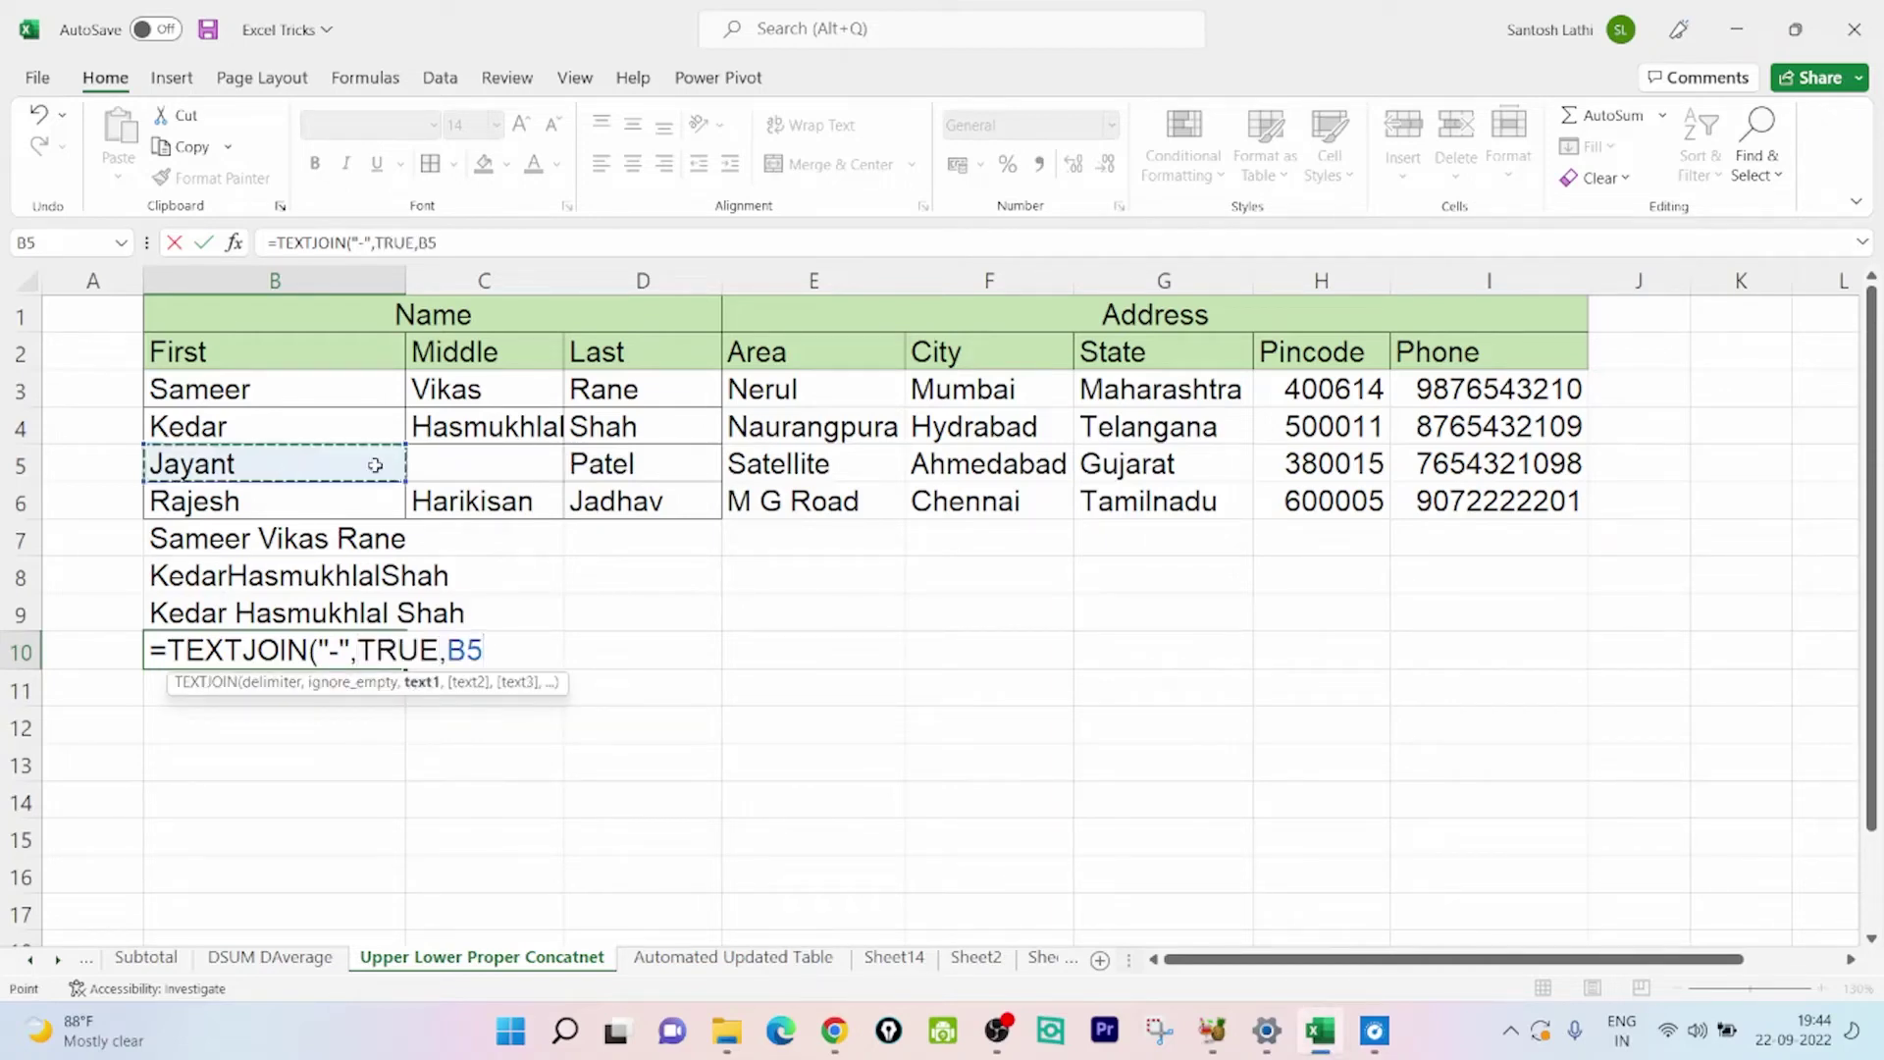
{"action": "left_click_drag", "start_coordinate": [375, 465], "coordinate": [592, 480]}
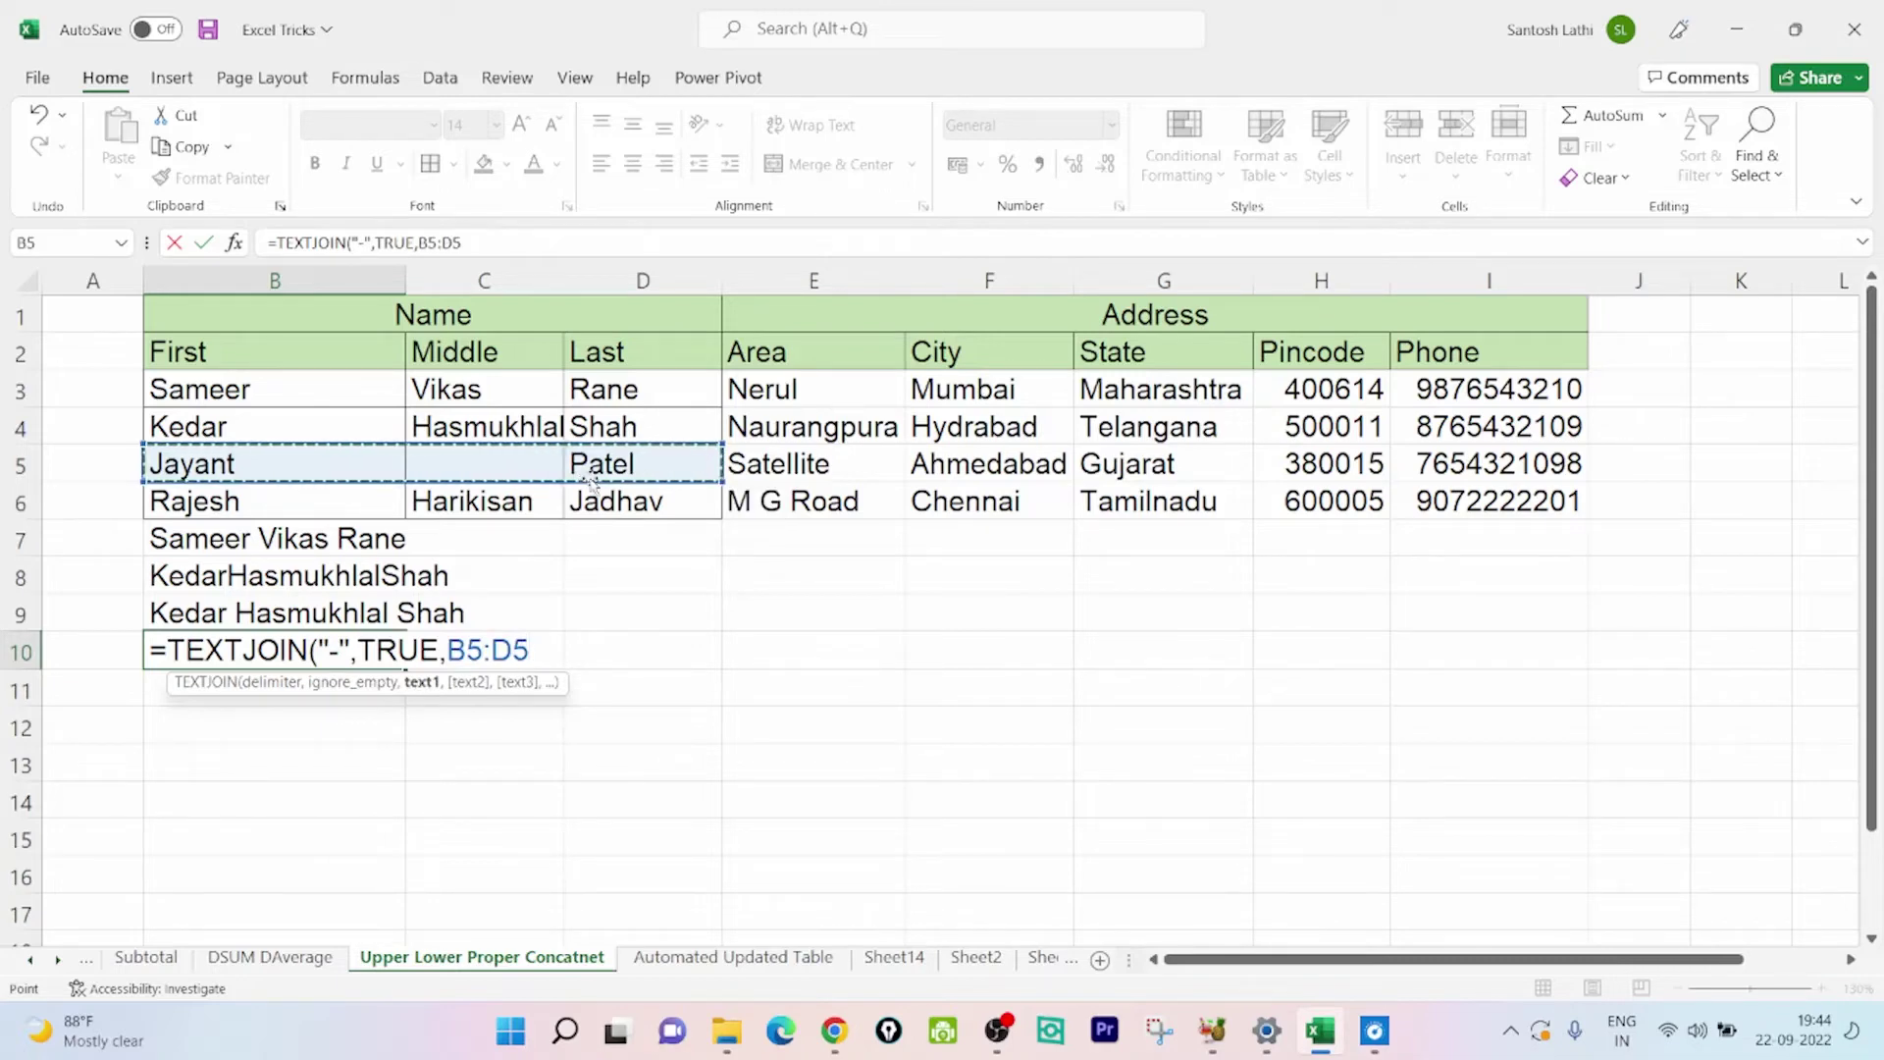
{"action": "key", "text": "Return"}
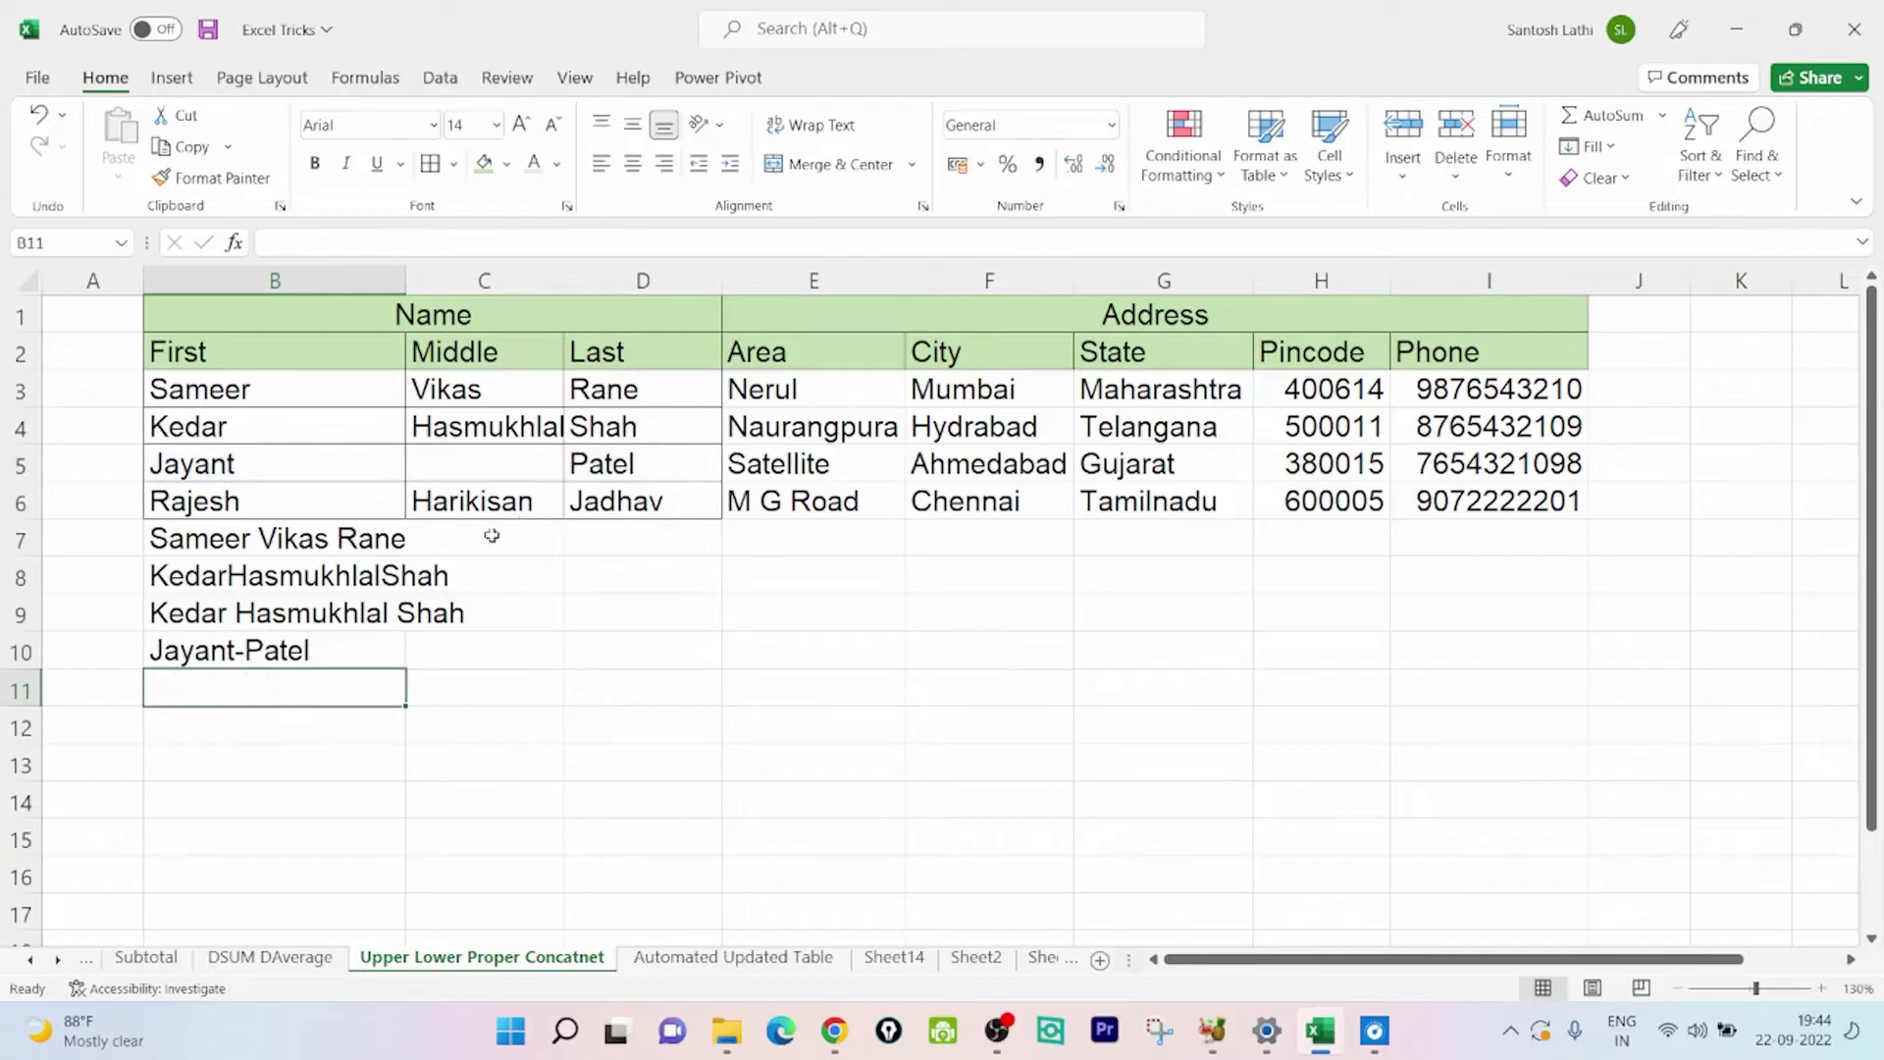
Replace the hyphen delimiter in B10's TEXTJOIN formula with a space
{"action": "left_click", "coordinate": [302, 654]}
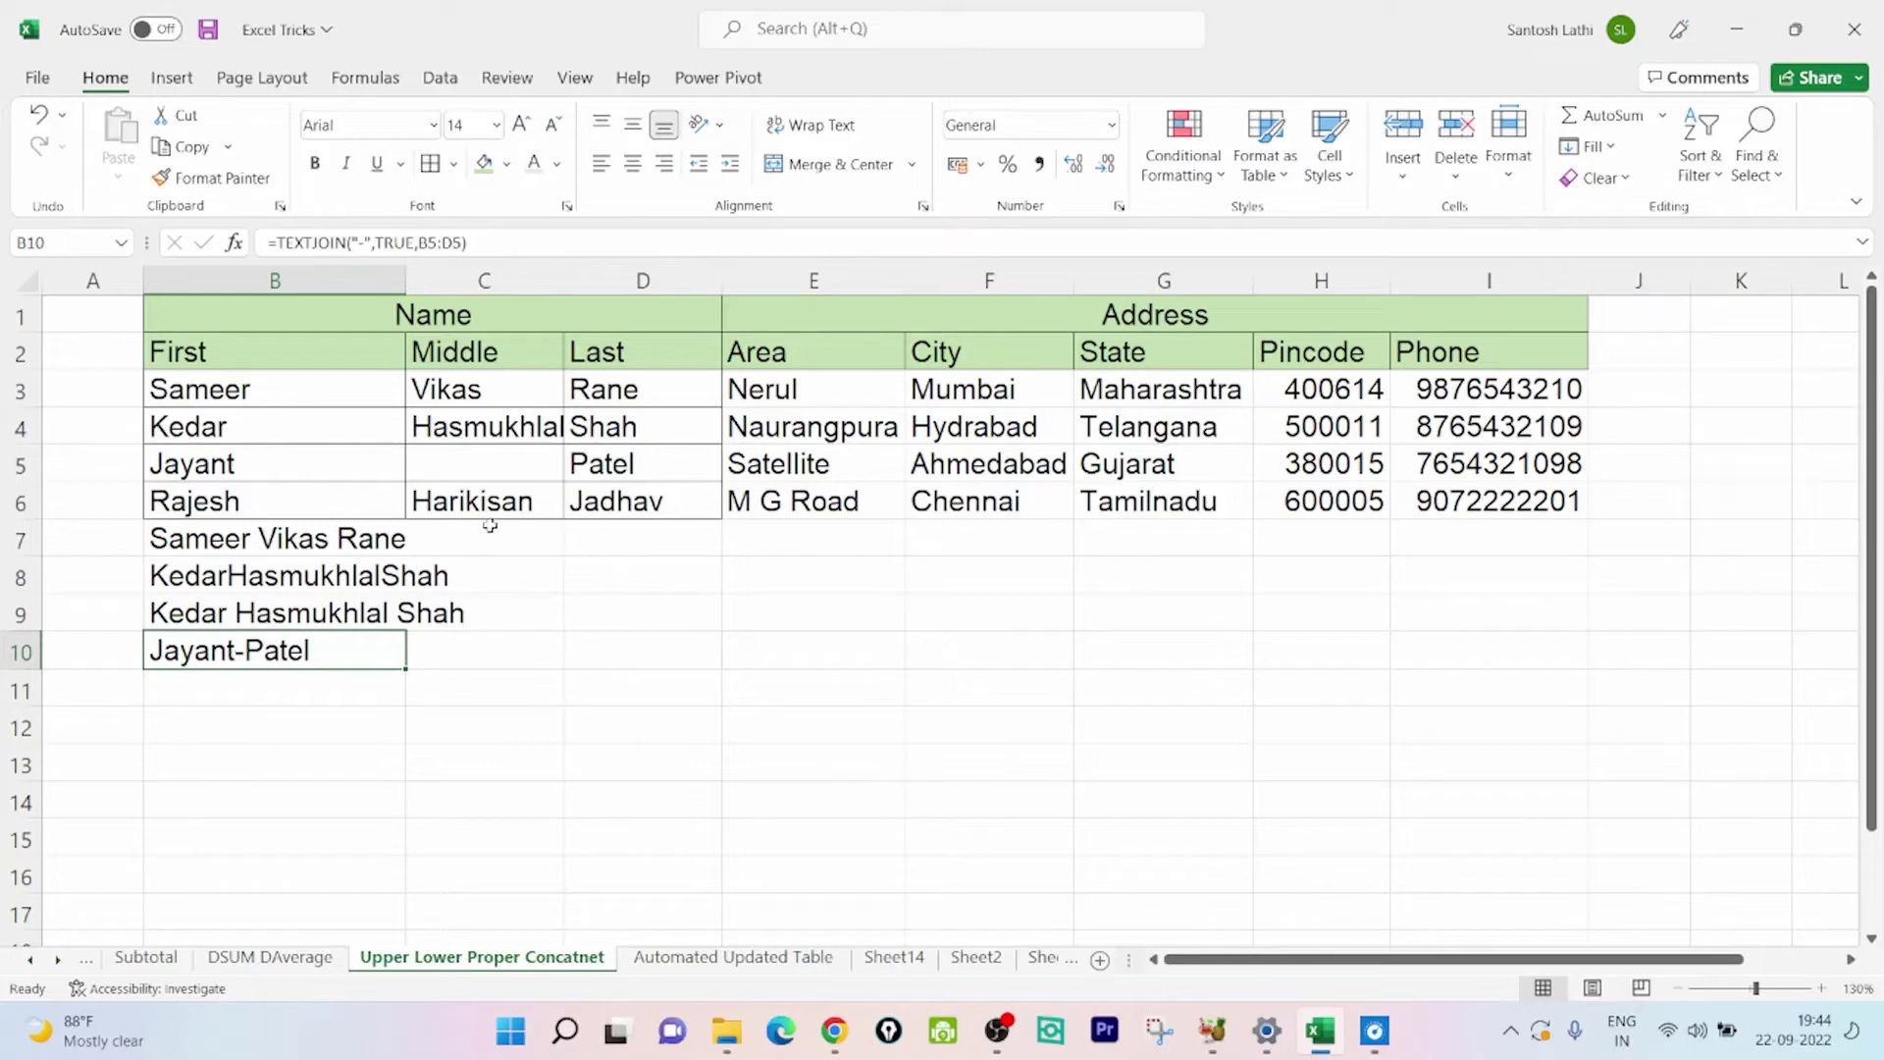
{"action": "left_click", "coordinate": [365, 242]}
{"action": "key", "text": "BackSpace"}
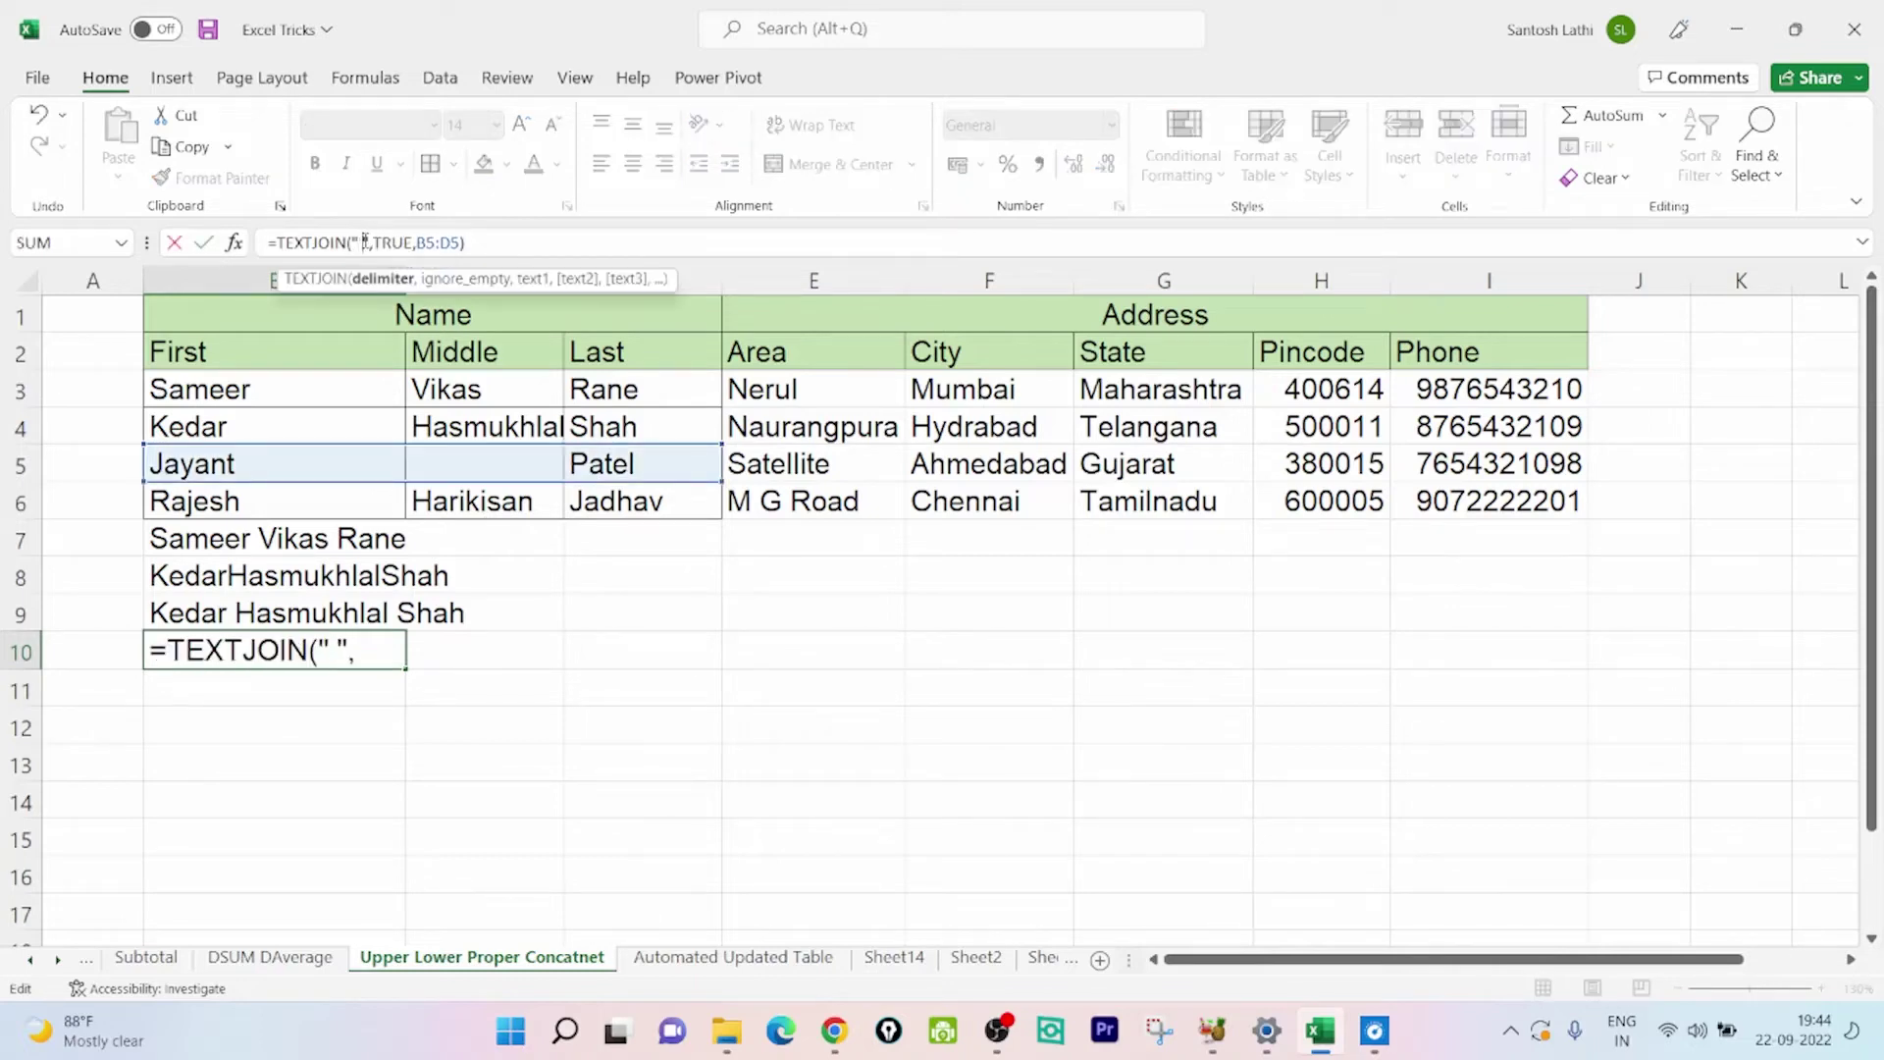
{"action": "key", "text": "Return"}
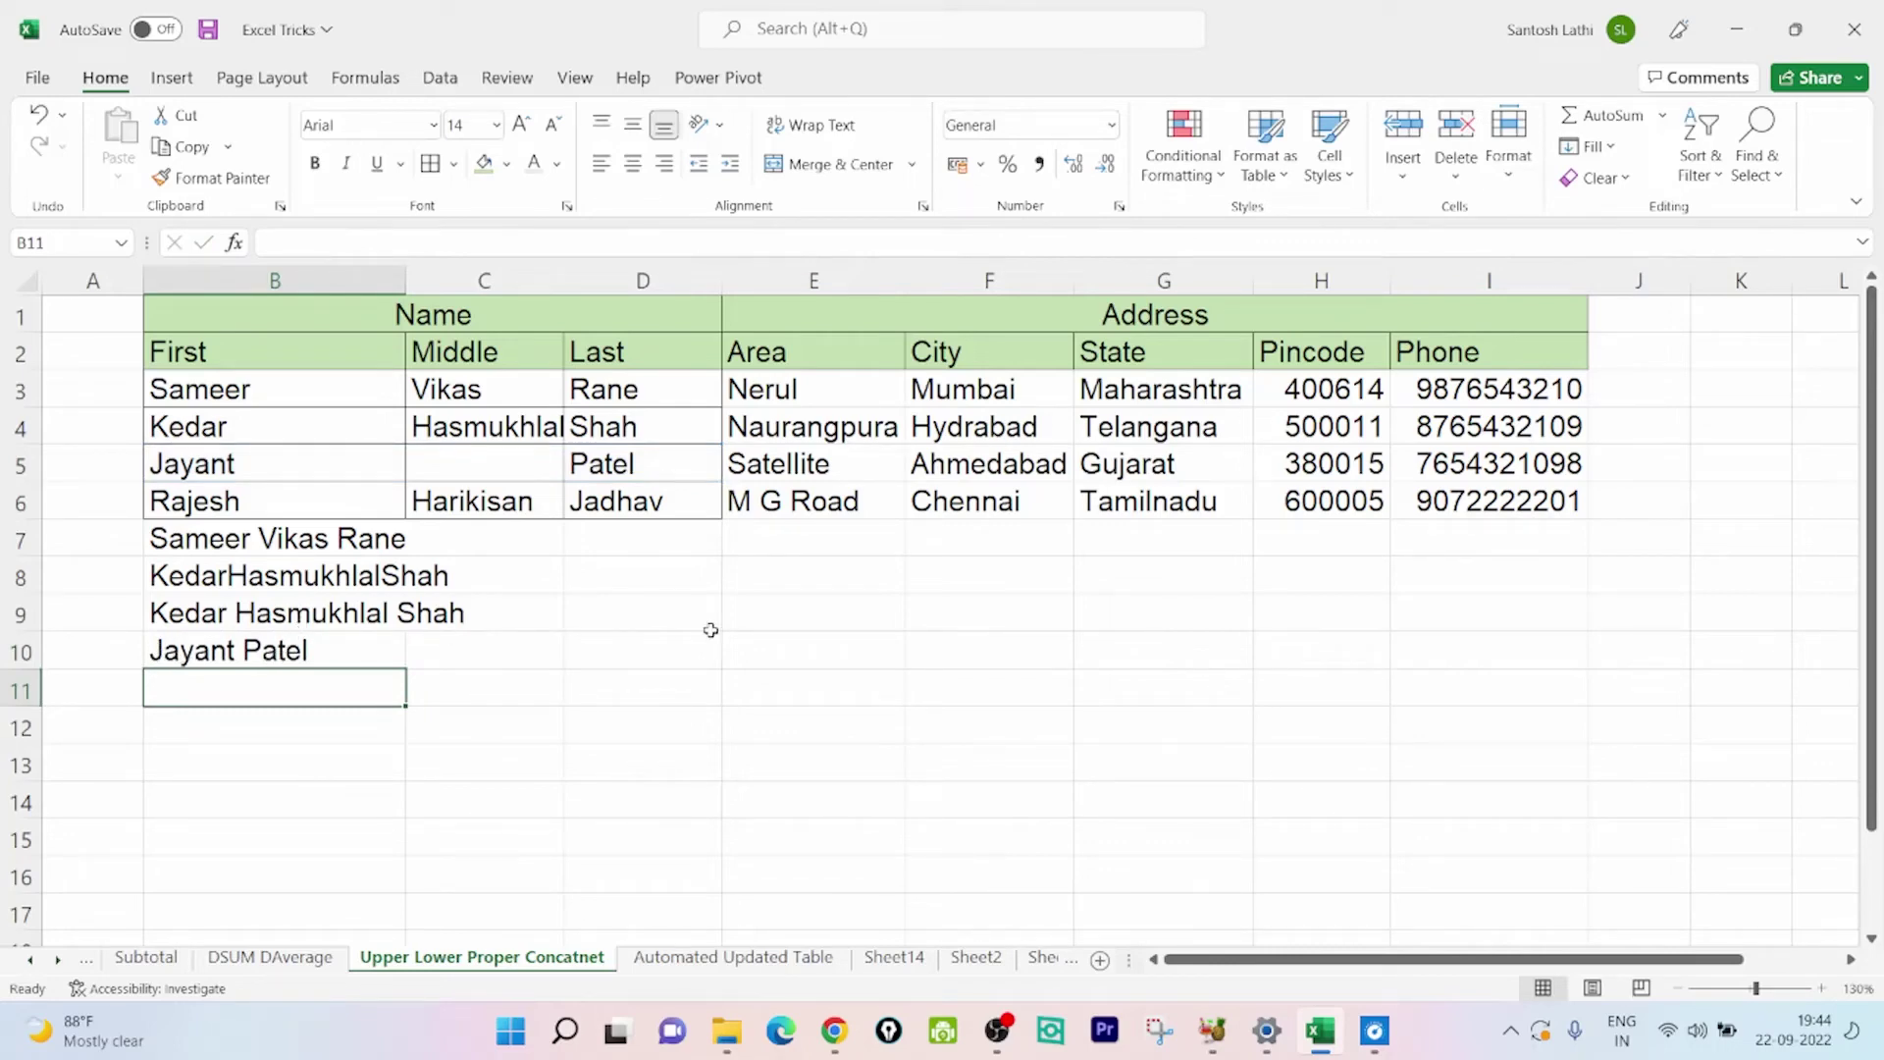
{"action": "left_click_drag", "start_coordinate": [780, 395], "coordinate": [1462, 498]}
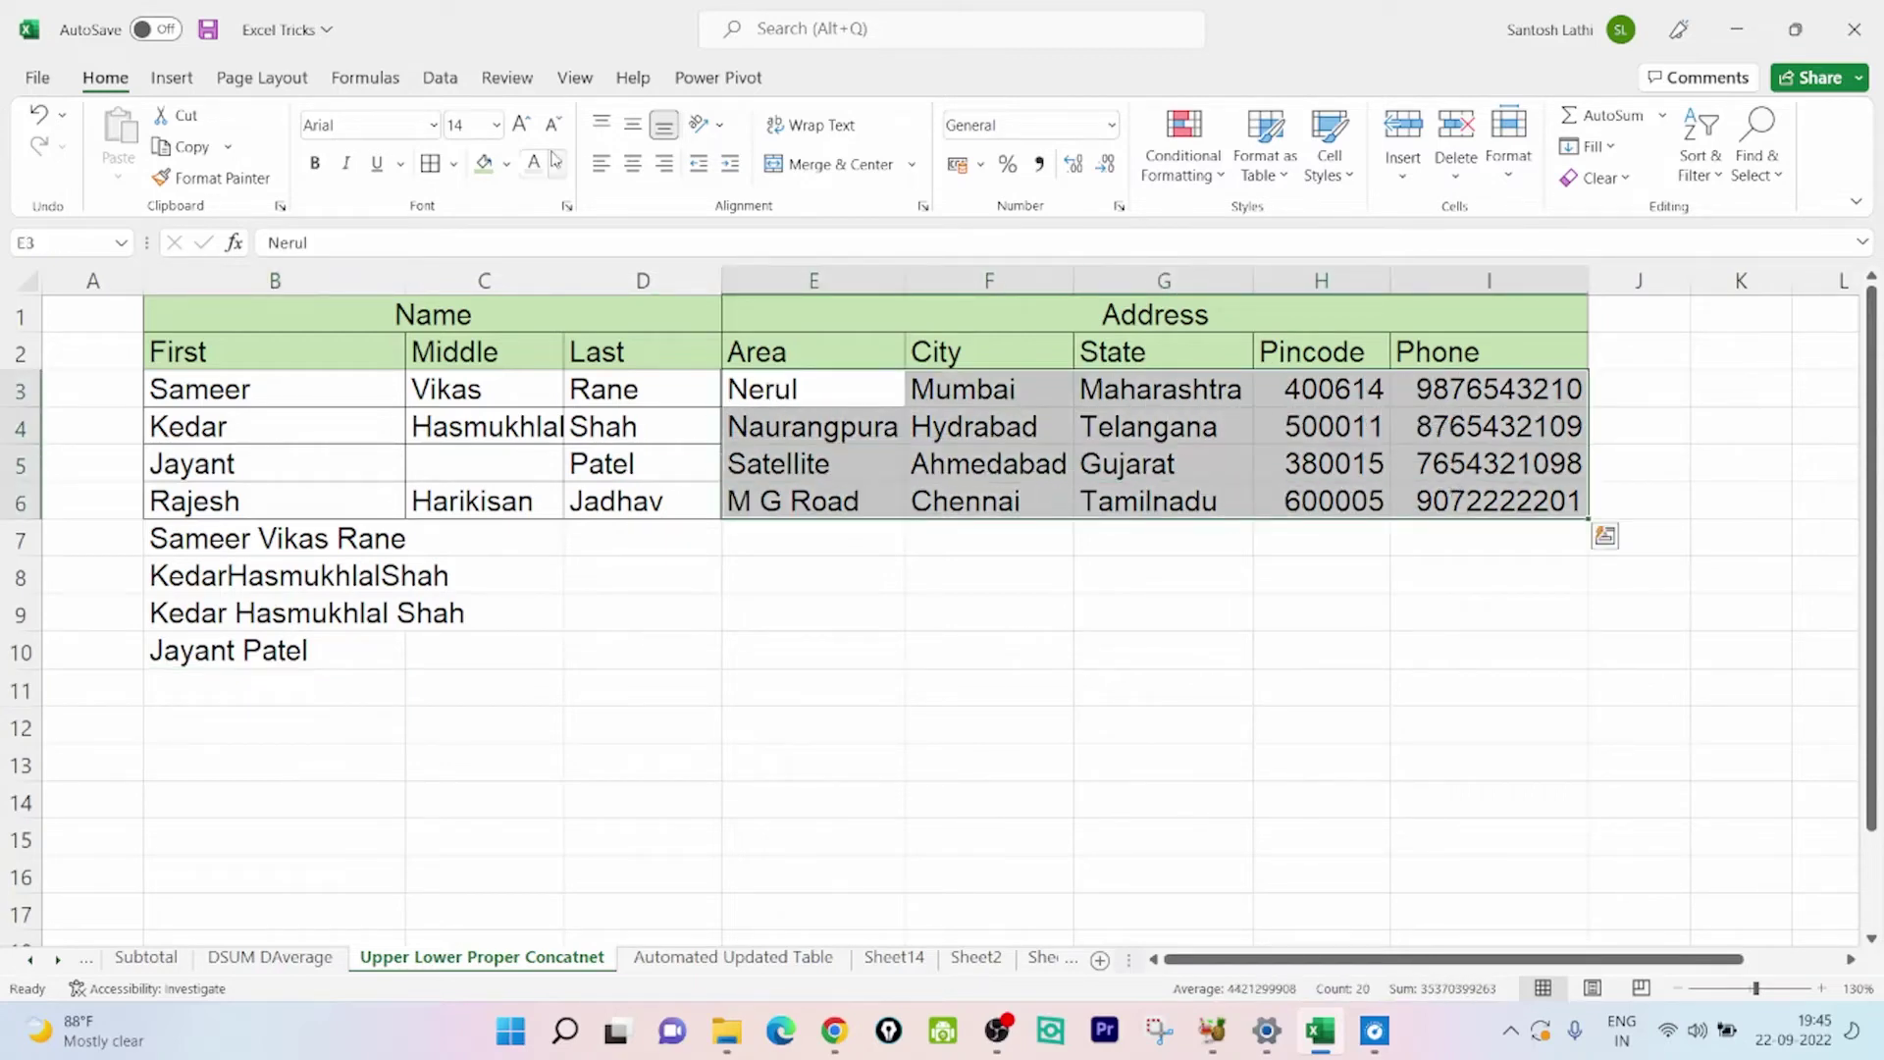
{"action": "left_click", "coordinate": [850, 392]}
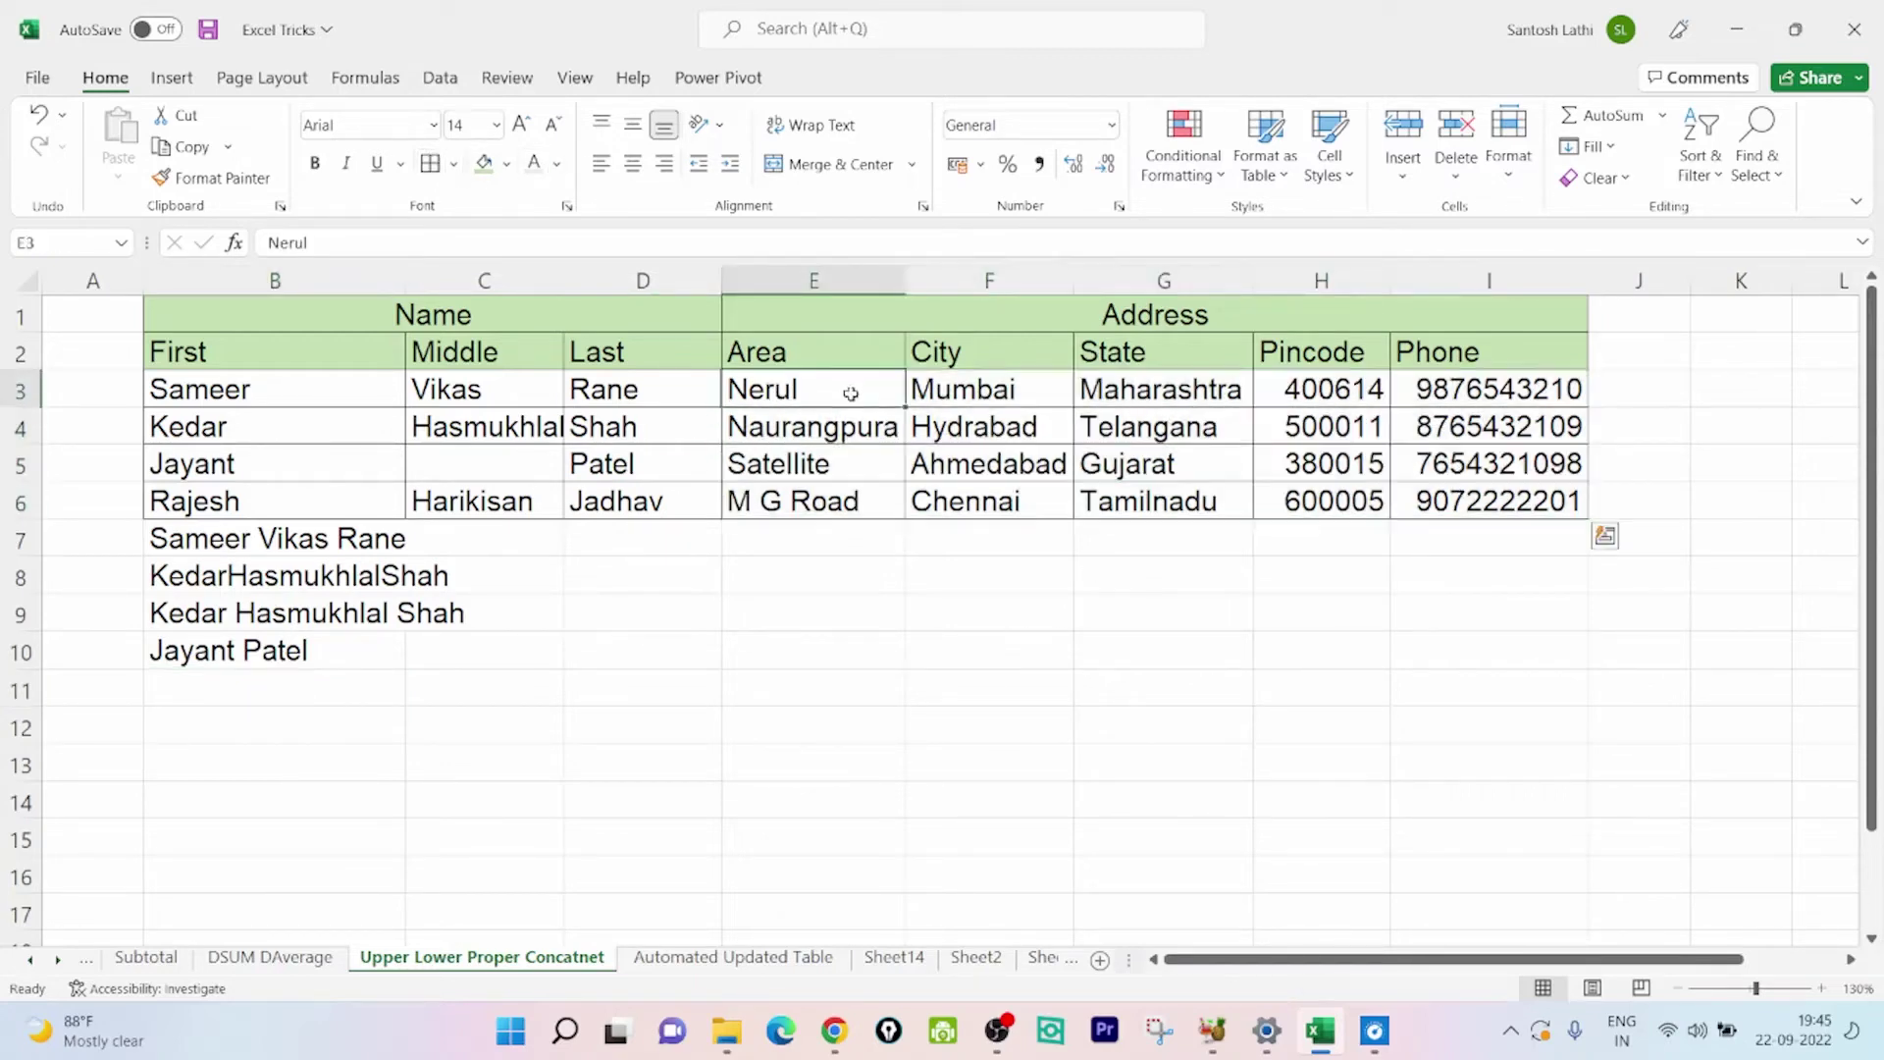
{"action": "left_click_drag", "start_coordinate": [851, 392], "coordinate": [1440, 385]}
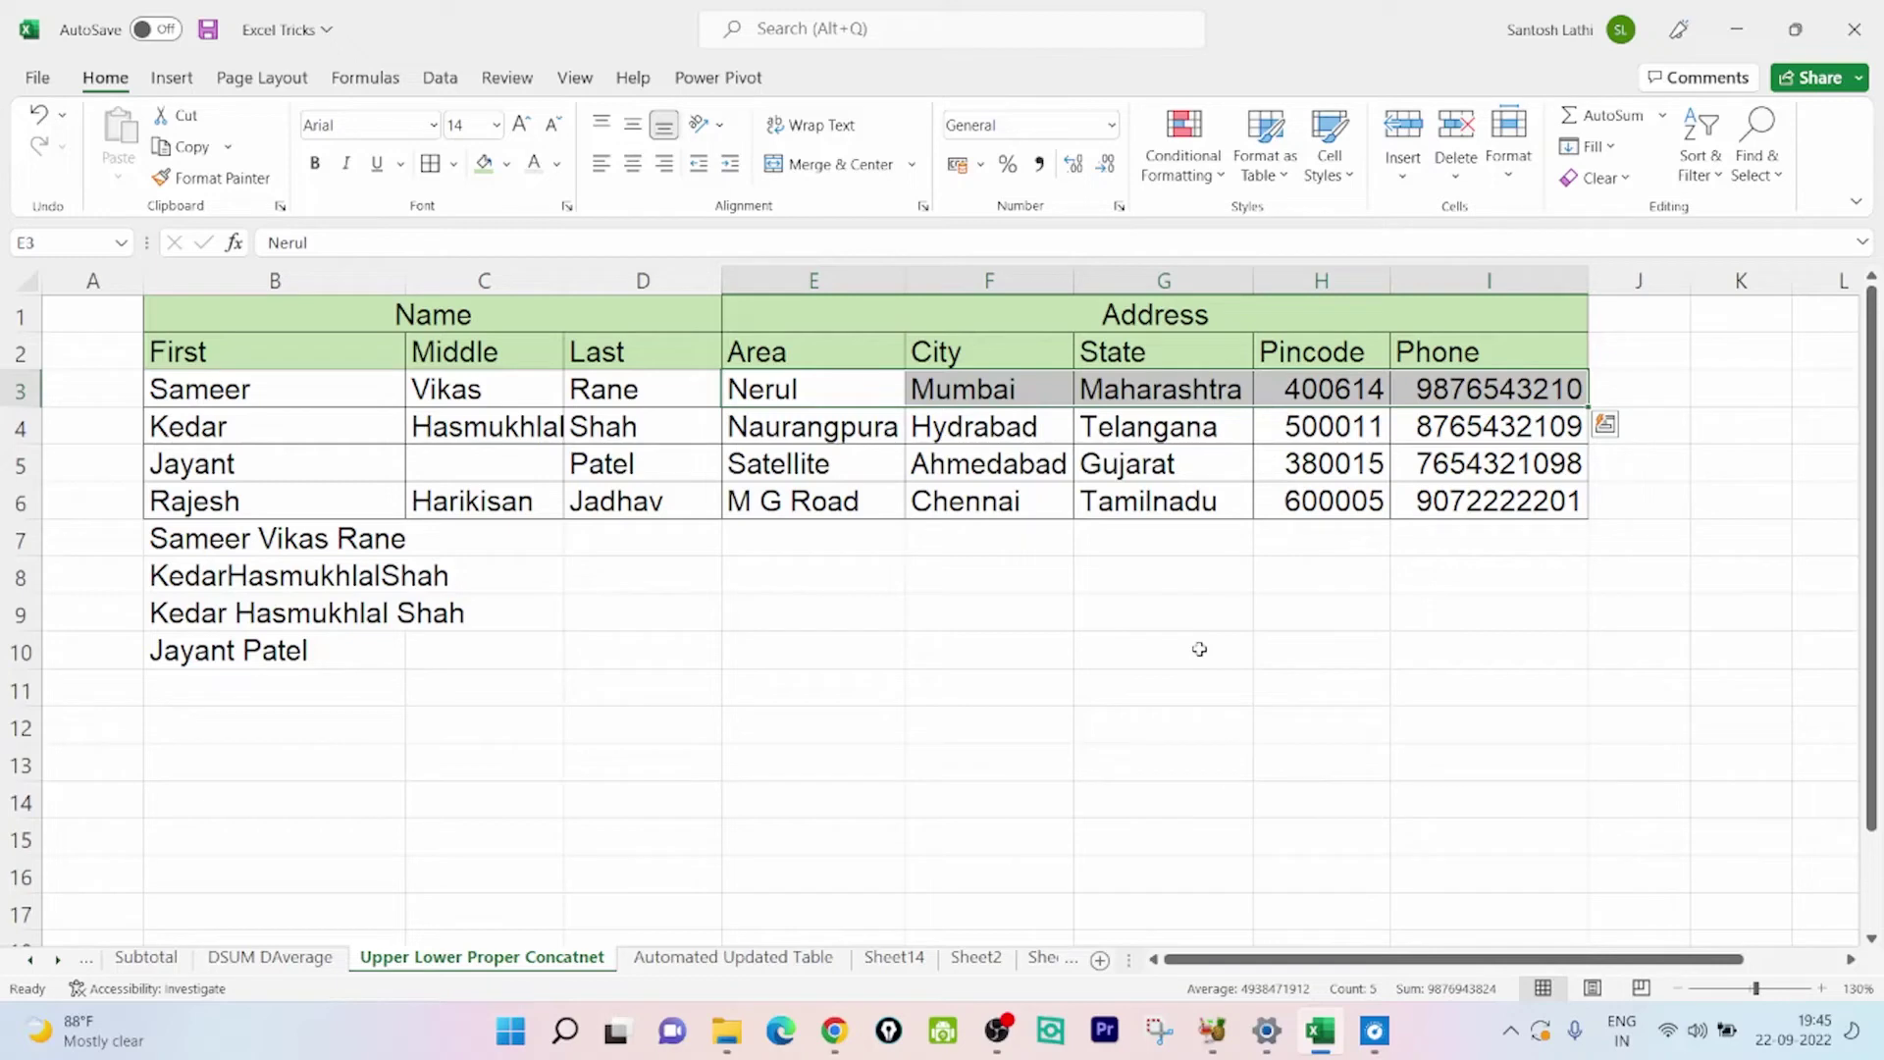
Start a TEXTJOIN formula in E9 with a space as the delimiter
{"action": "left_click", "coordinate": [781, 611]}
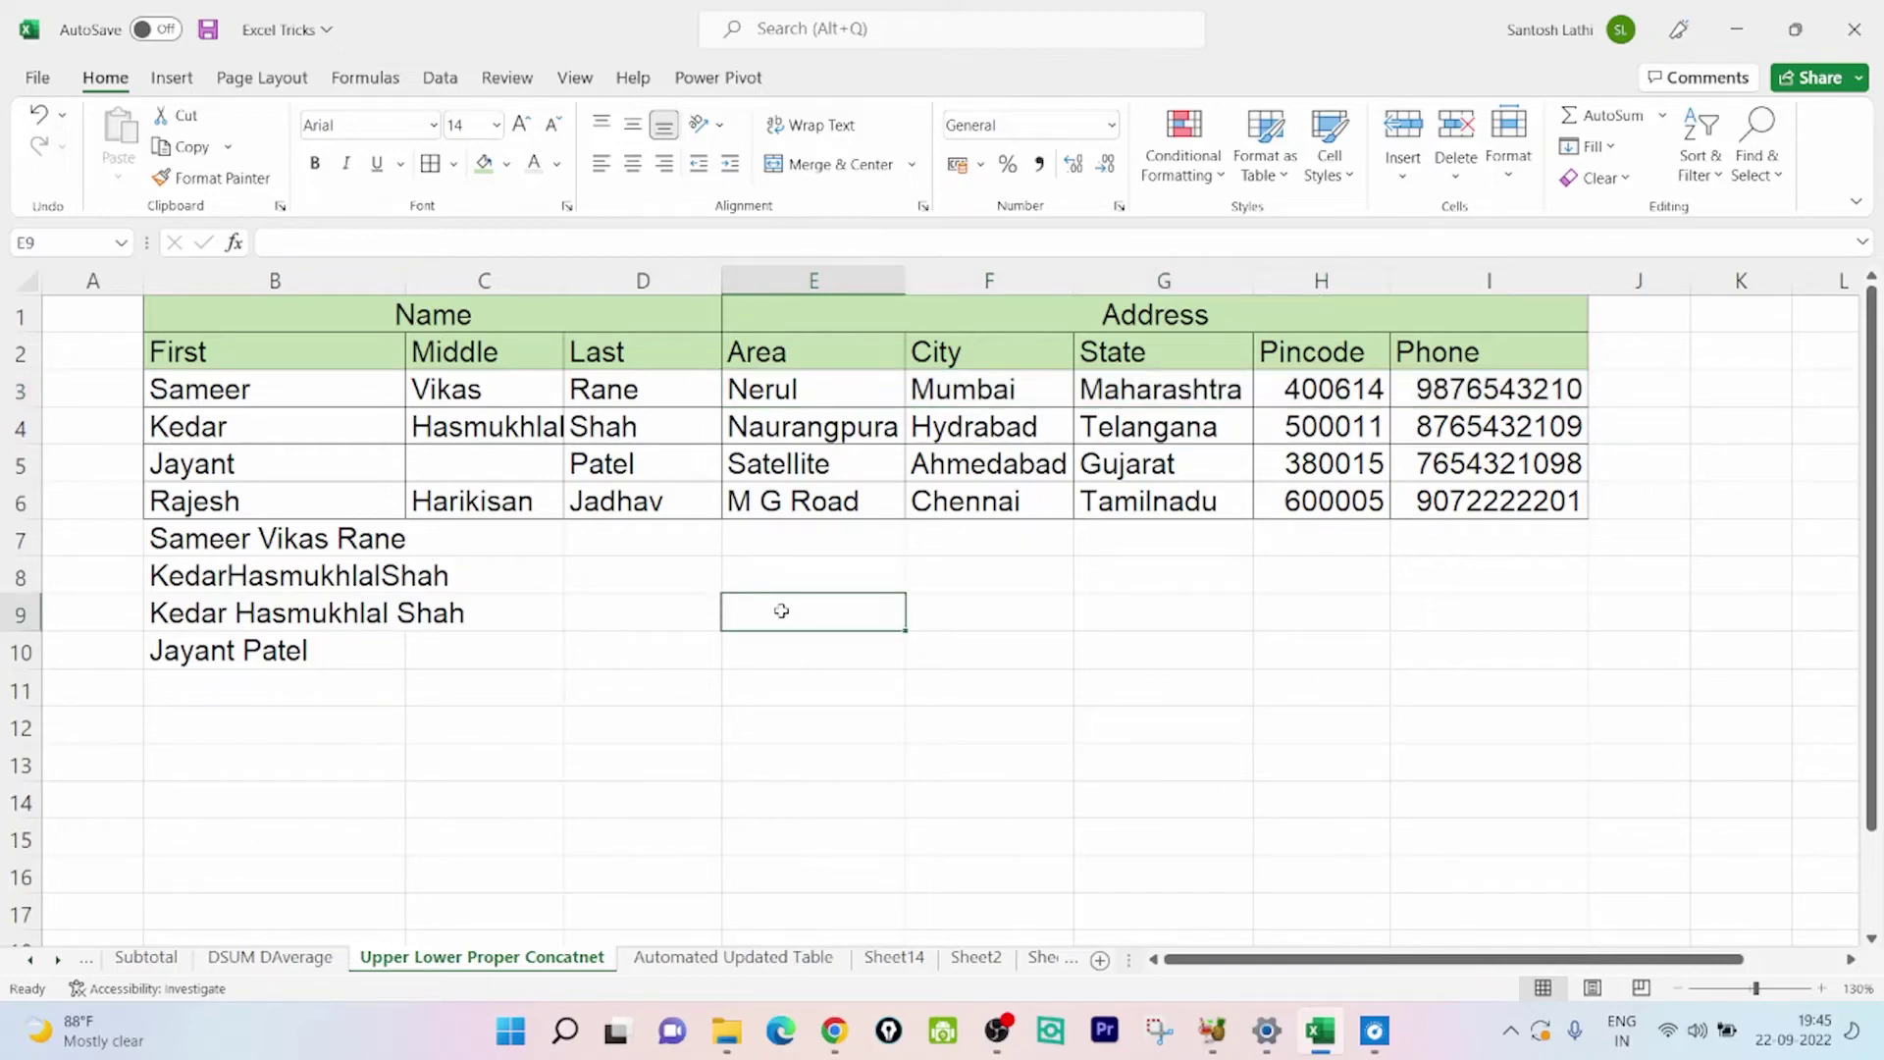
{"action": "type", "text": "=text"}
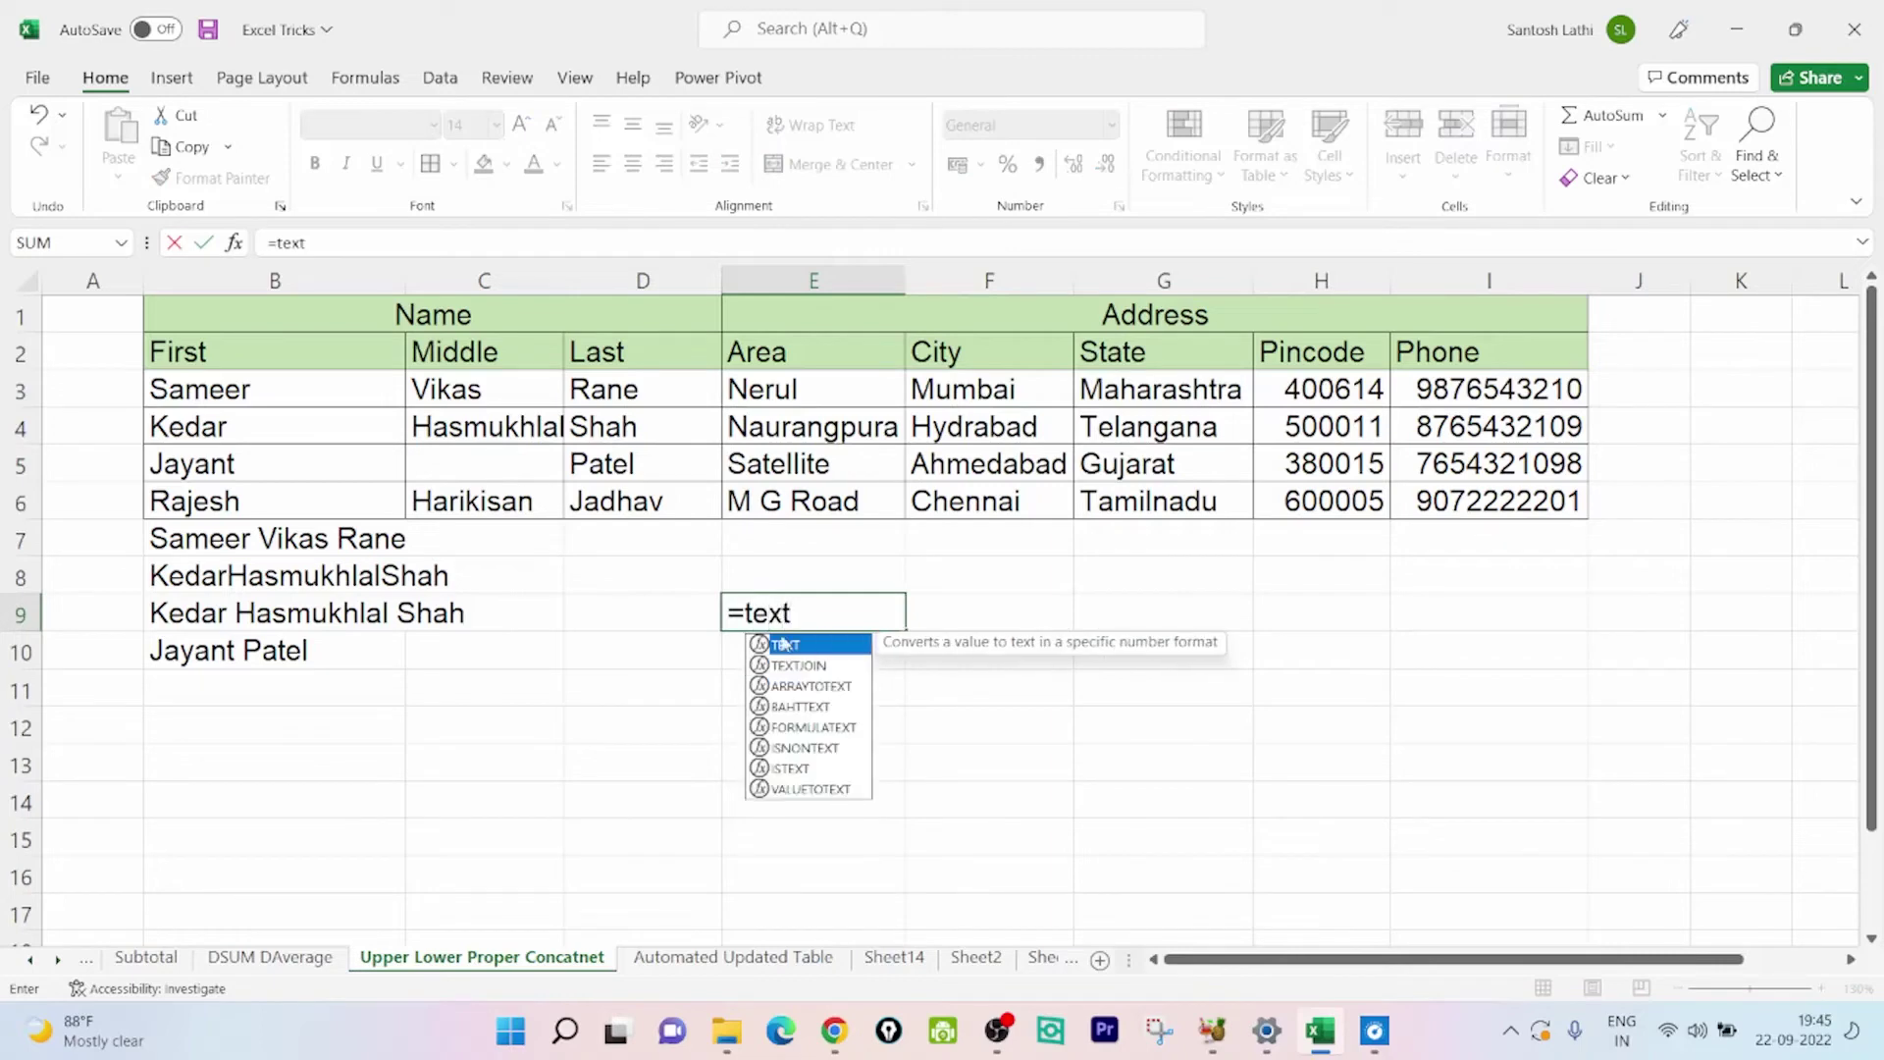
{"action": "left_click", "coordinate": [785, 668]}
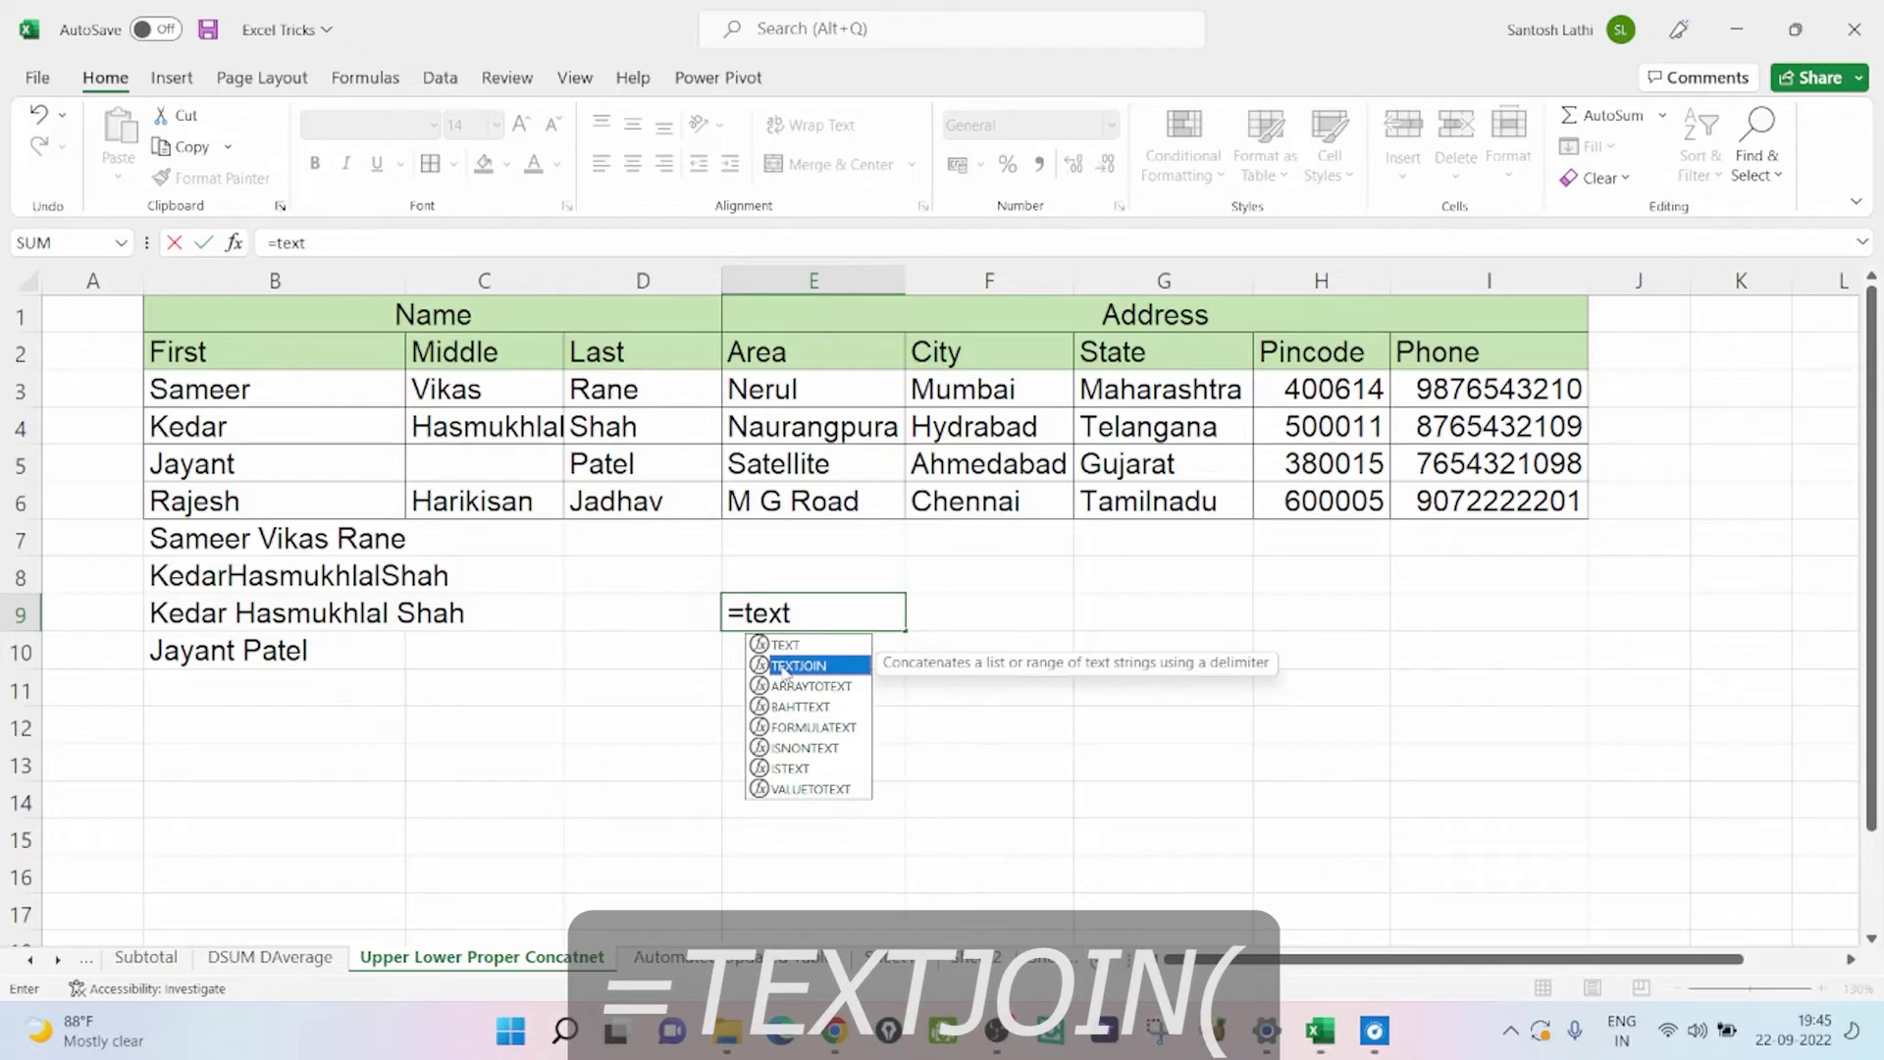
{"action": "double_click", "coordinate": [785, 667]}
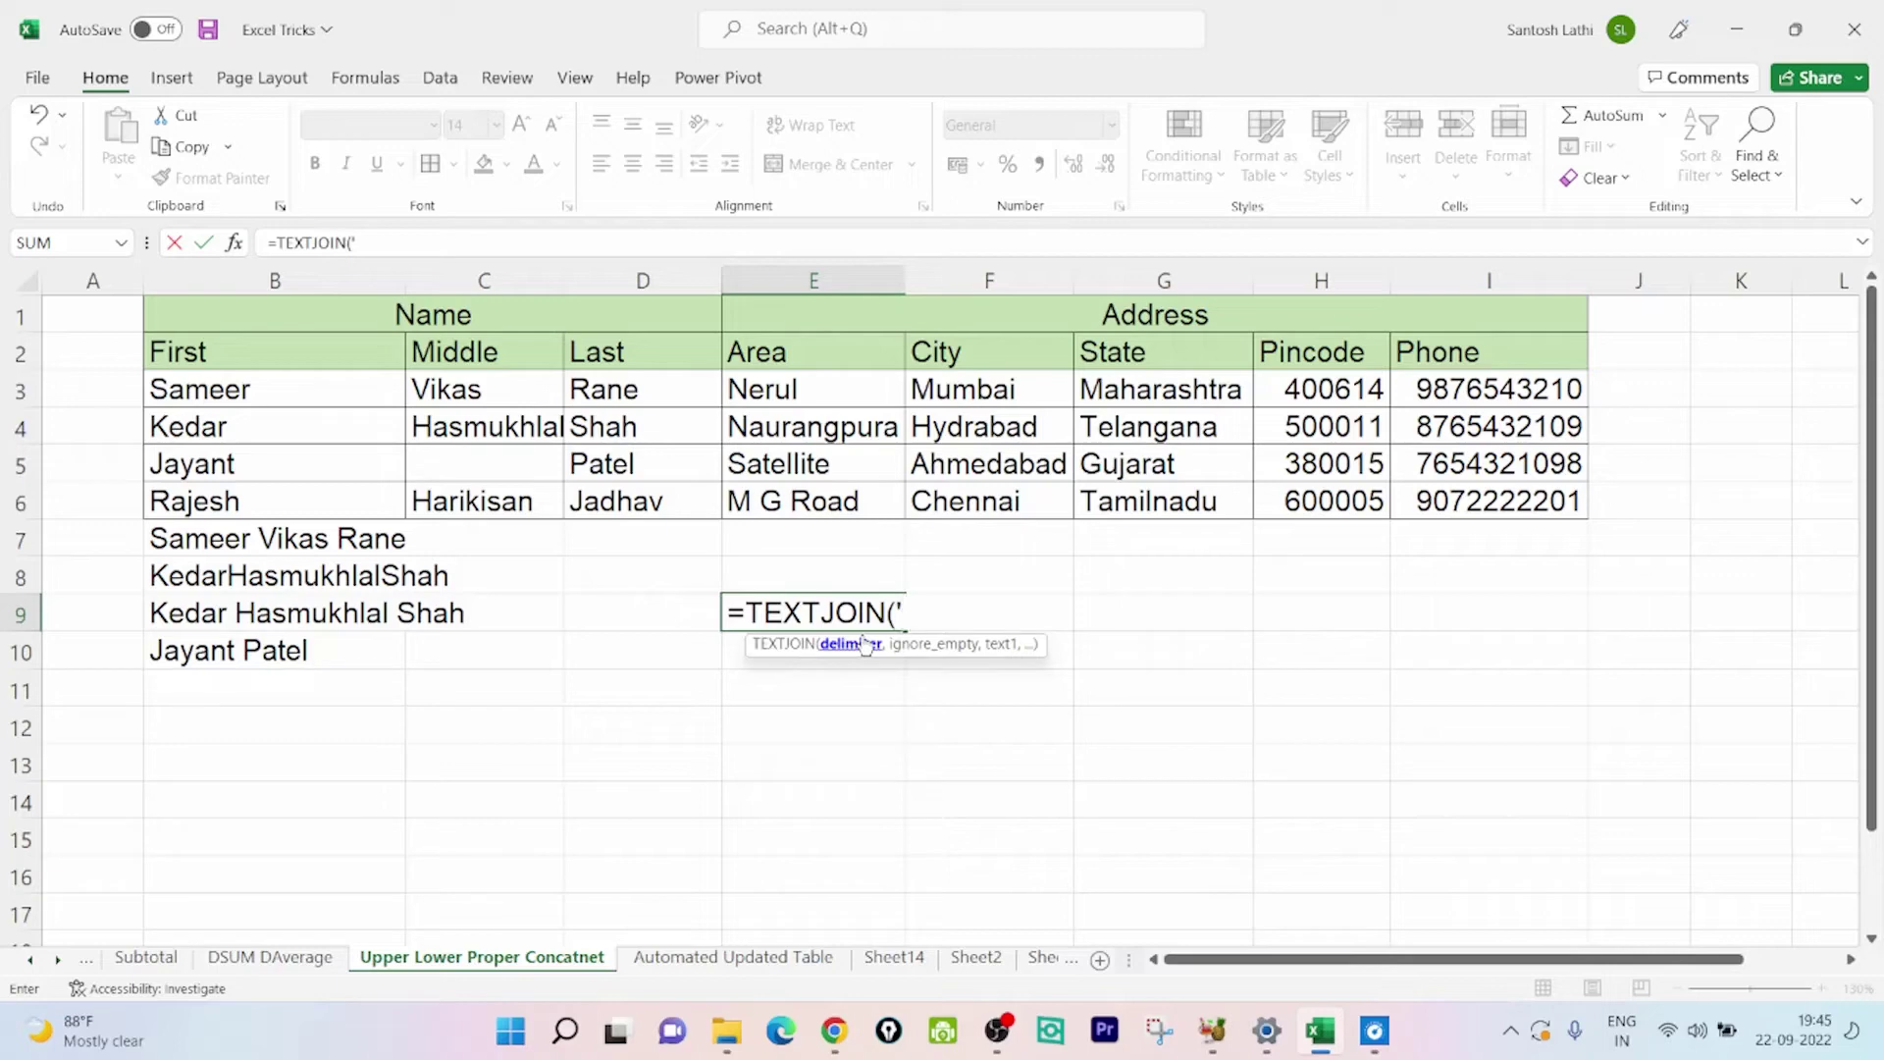
{"action": "type", "text": "\" \","}
{"action": "left_click_drag", "start_coordinate": [822, 393], "coordinate": [1492, 386]}
{"action": "key", "text": "Return"}
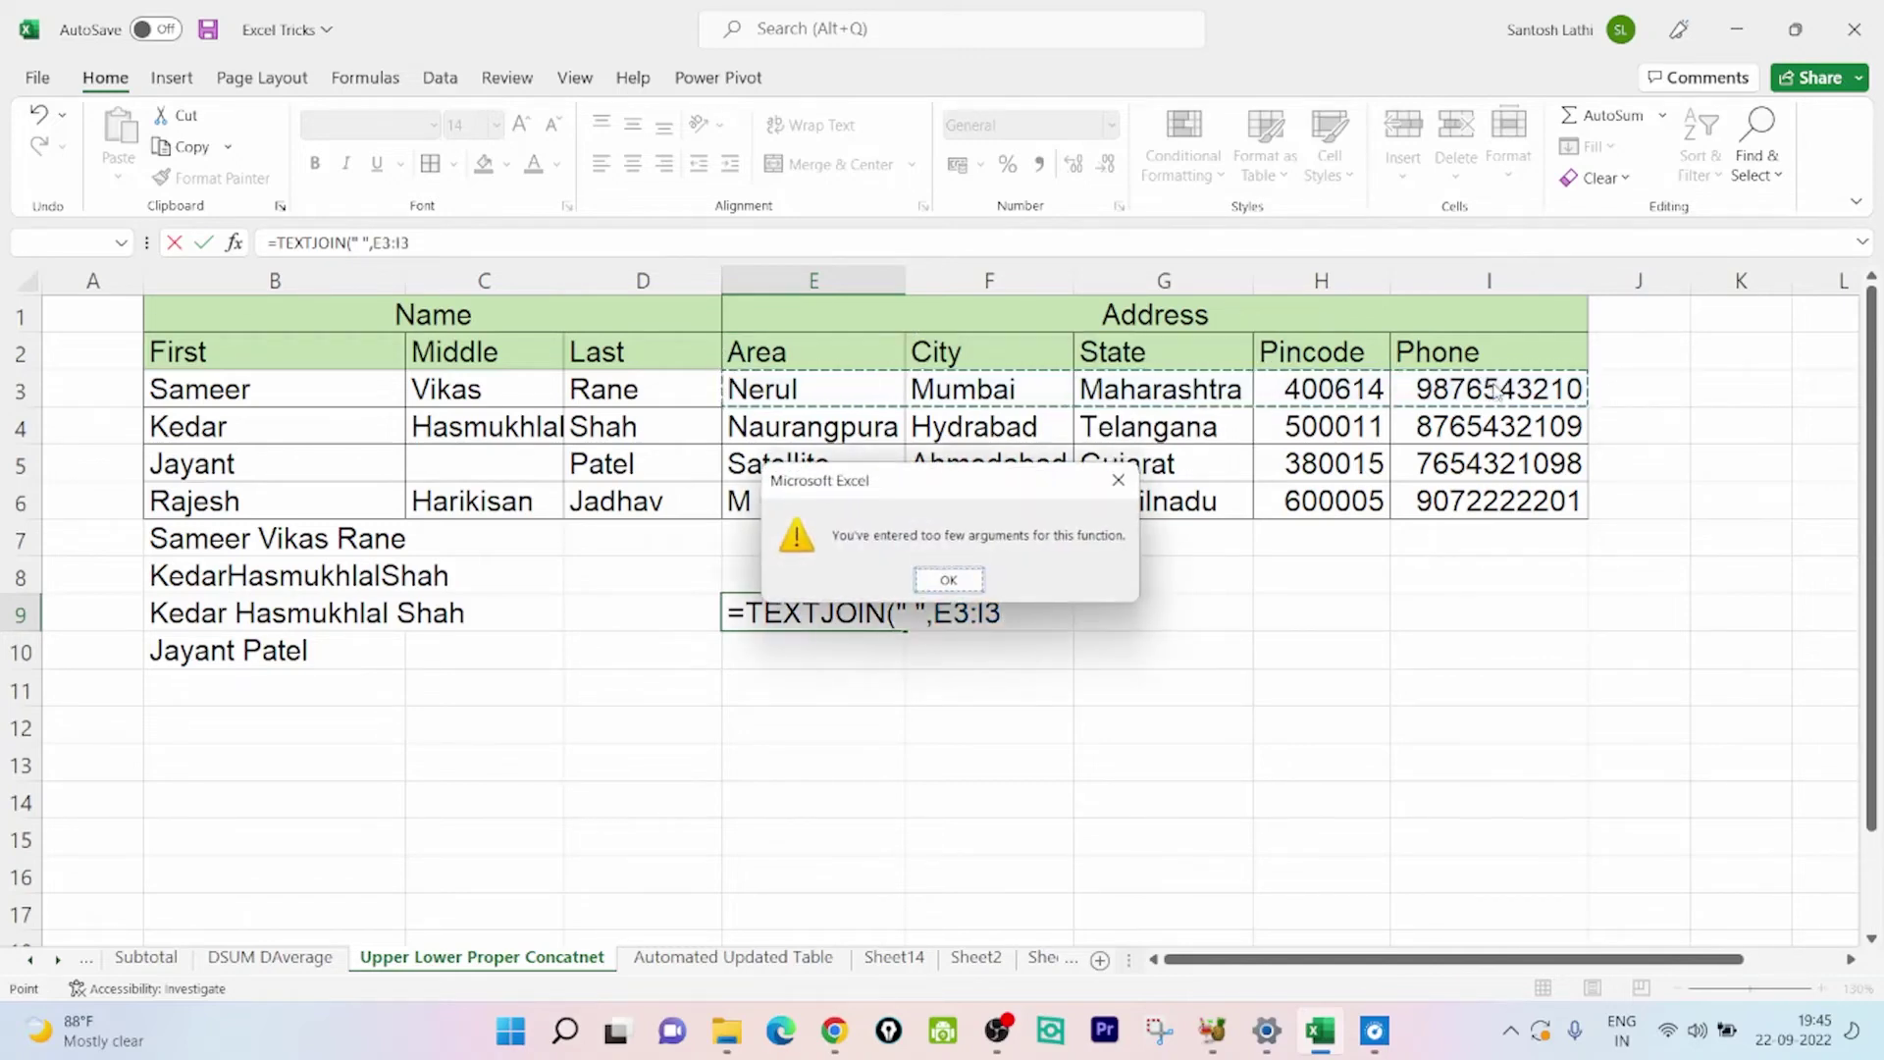
{"action": "key", "text": "Return"}
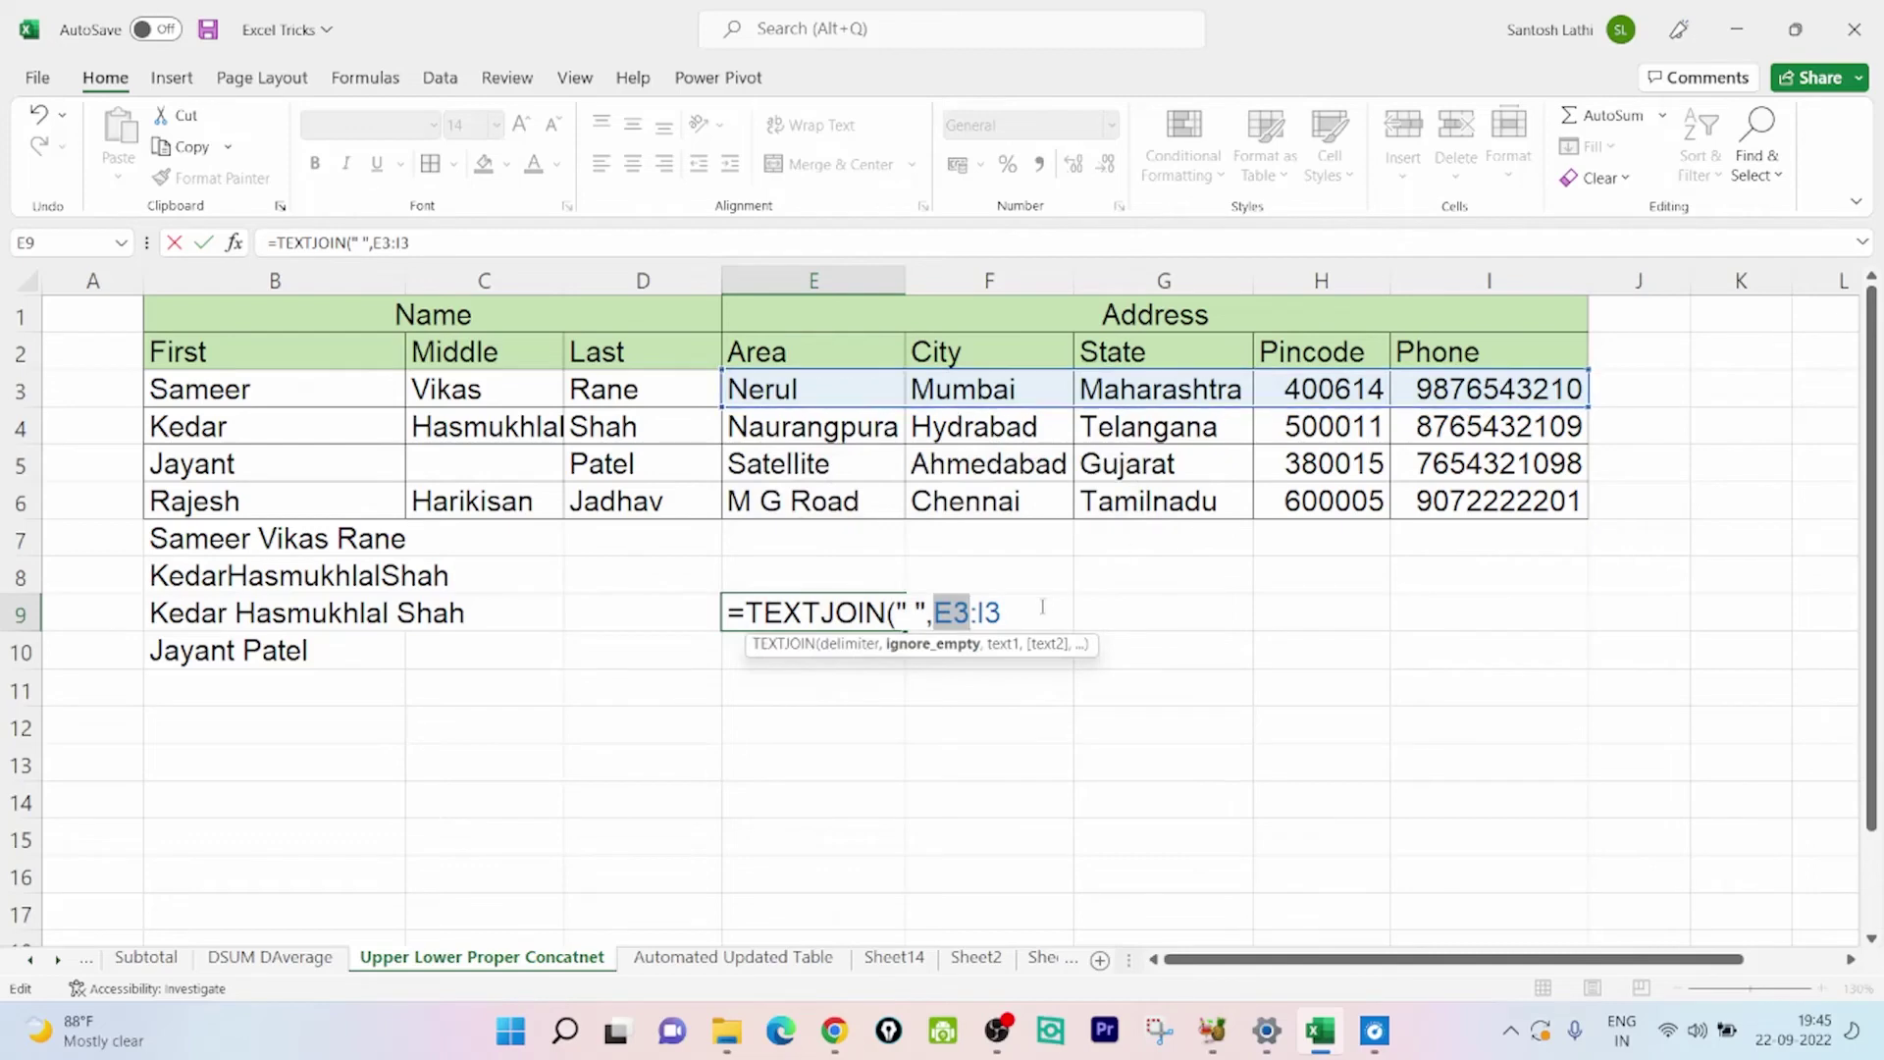
{"action": "key", "text": "End"}
{"action": "key", "text": "BackSpace"}
{"action": "key", "text": "BackSpace"}
{"action": "key", "text": "BackSpace"}
{"action": "key", "text": "BackSpace"}
{"action": "key", "text": "BackSpace"}
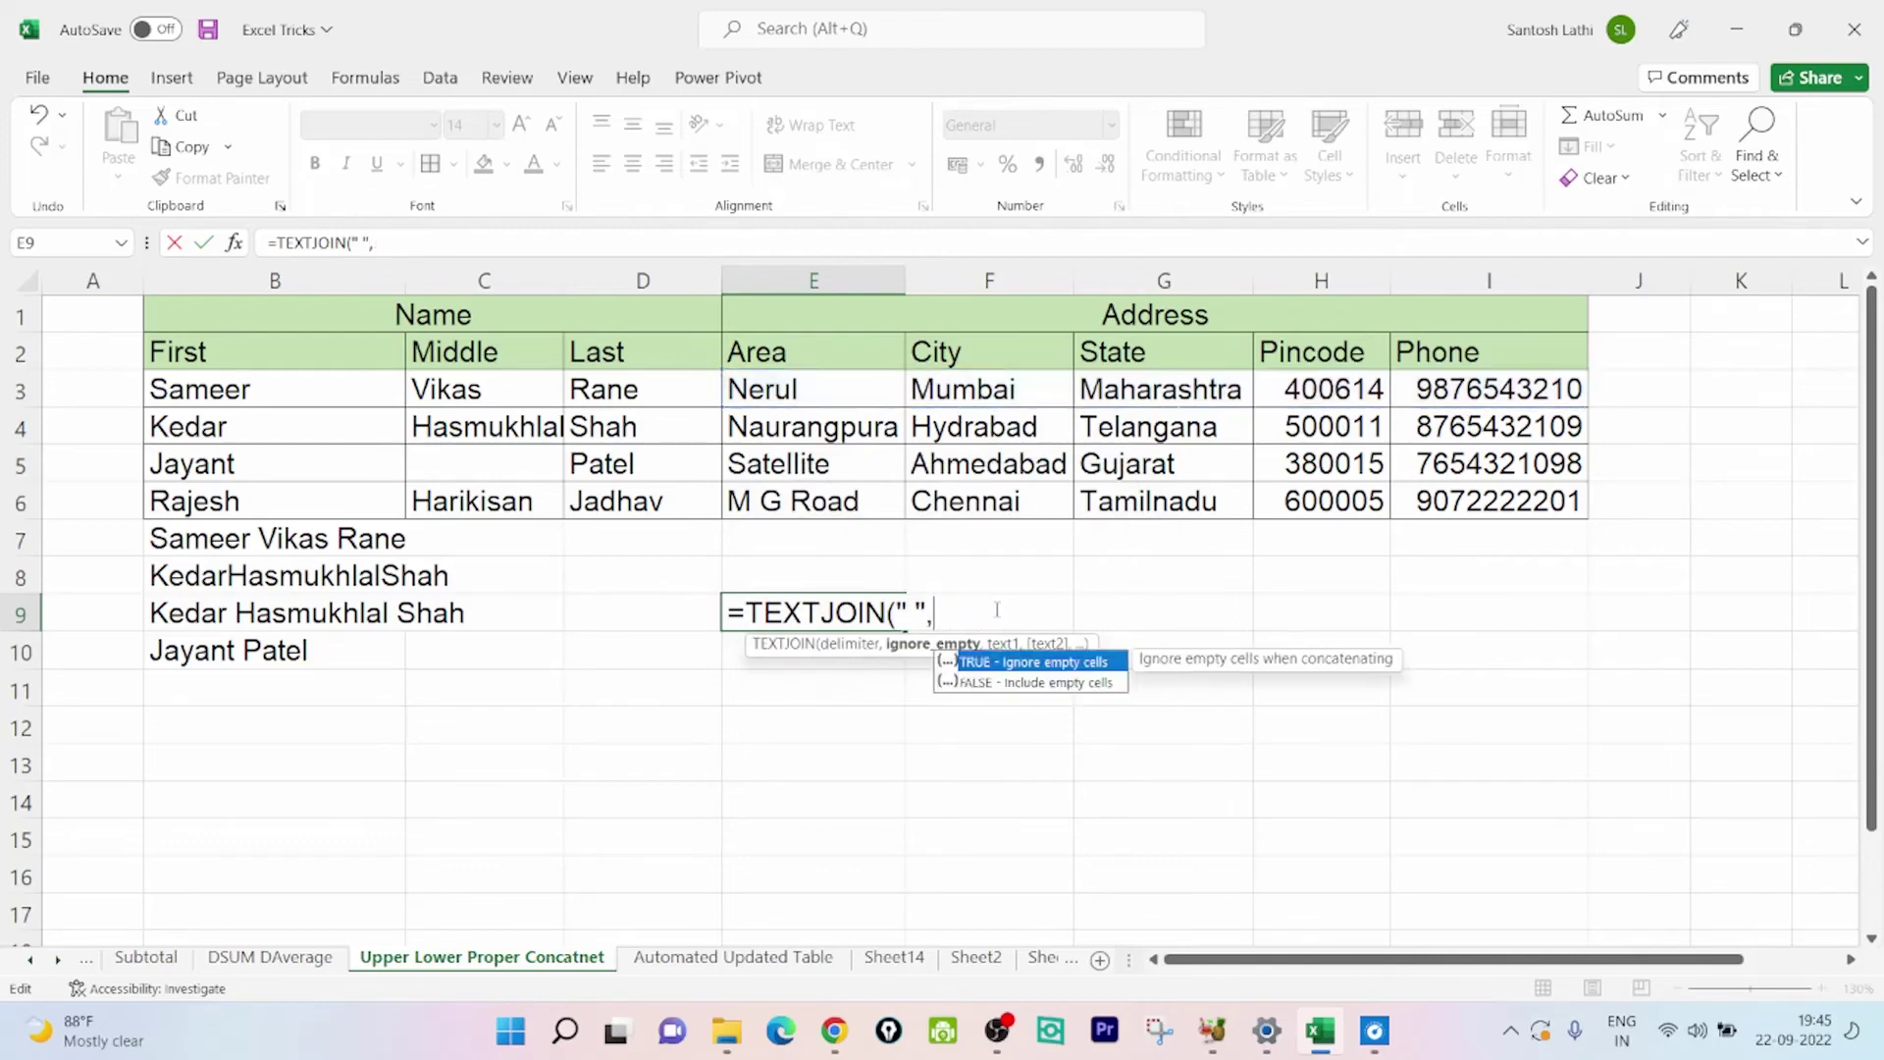
Complete E9's TEXTJOIN formula with TRUE for ignoring empty cells and the address range E3:I3
{"action": "double_click", "coordinate": [995, 663]}
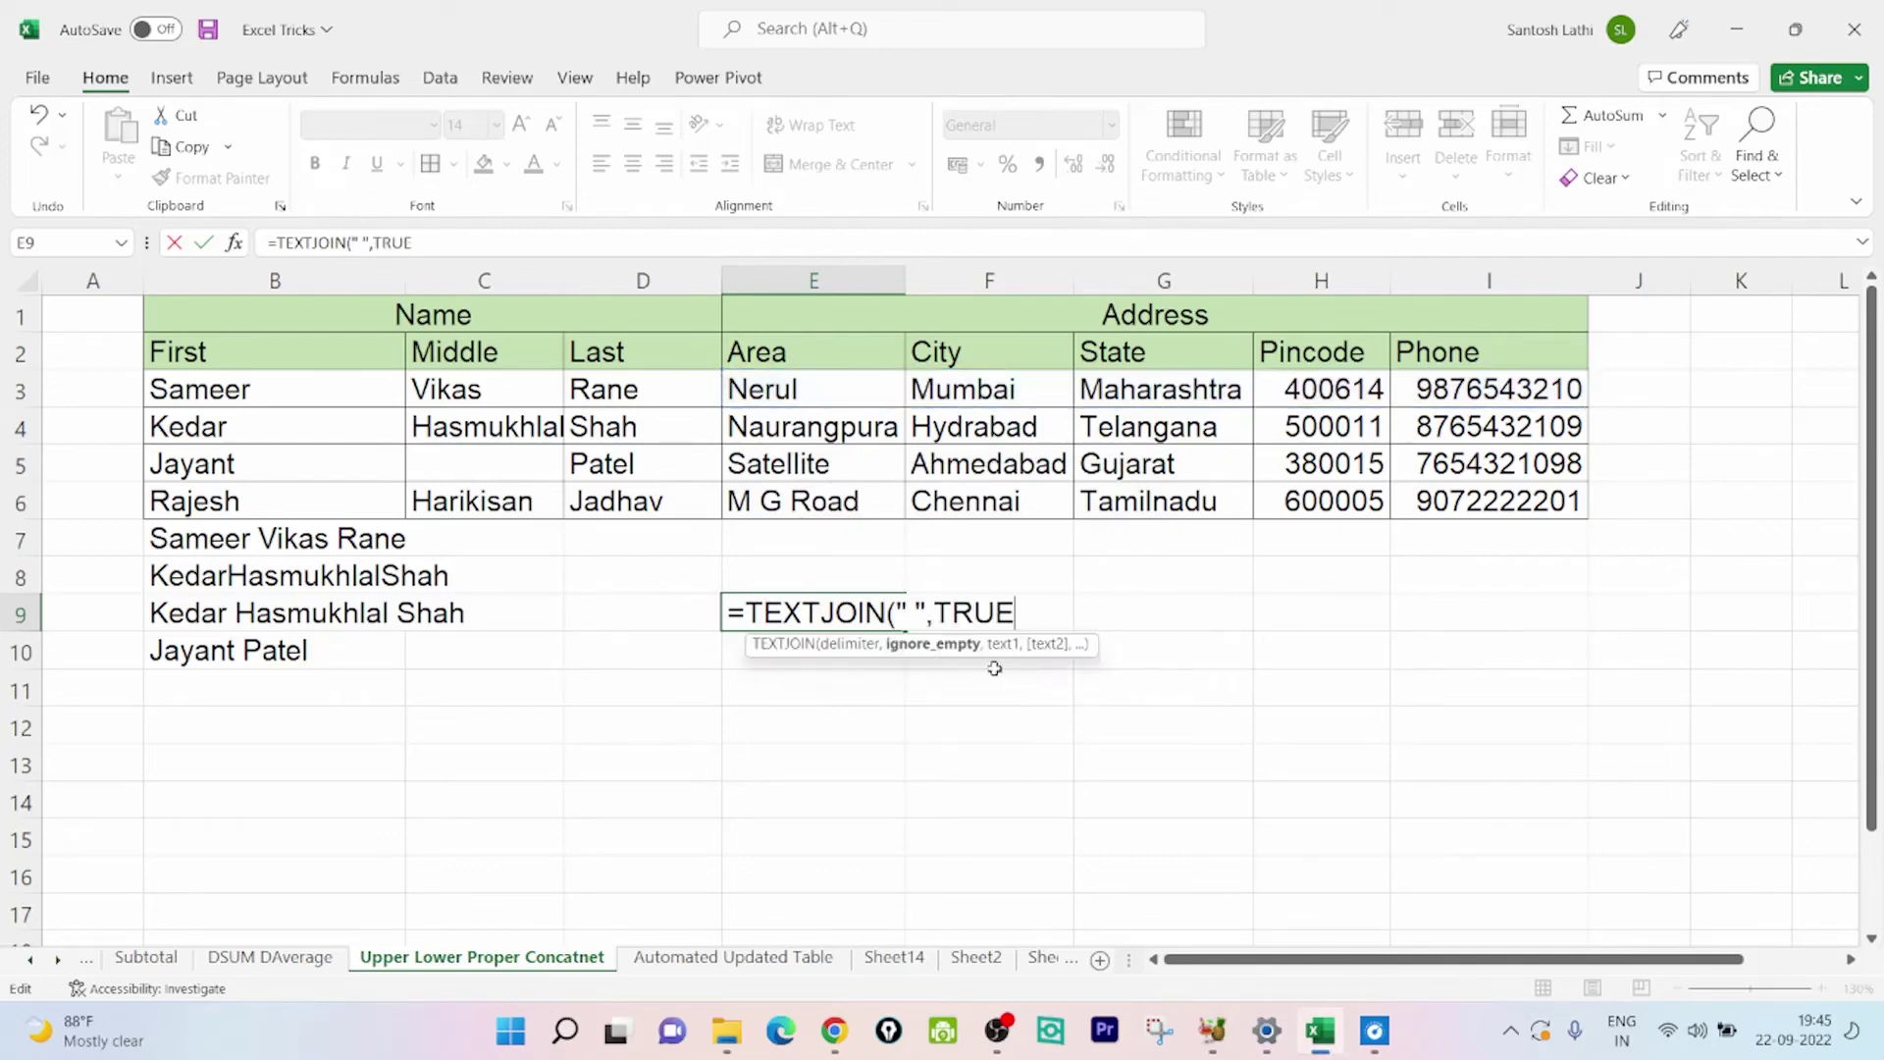
{"action": "type", "text": ","}
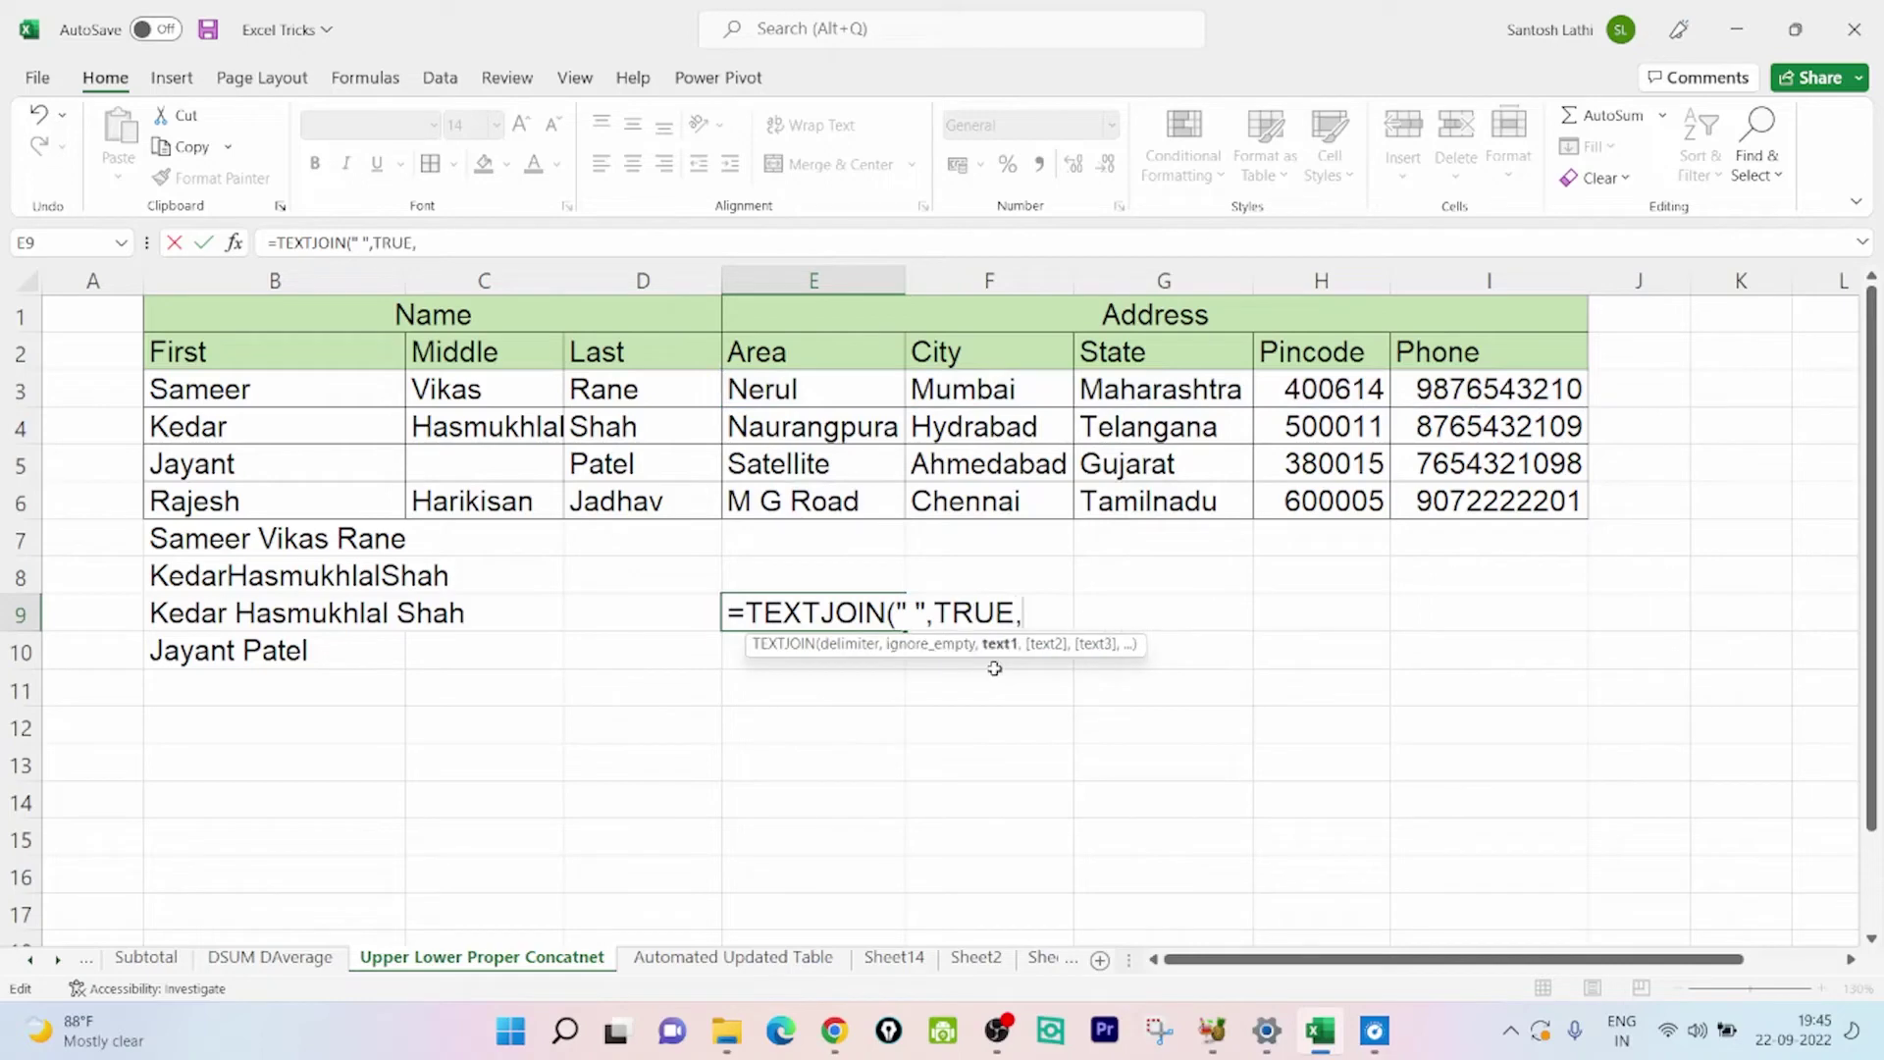
{"action": "left_click", "coordinate": [820, 394]}
{"action": "left_click_drag", "start_coordinate": [821, 393], "coordinate": [1408, 401]}
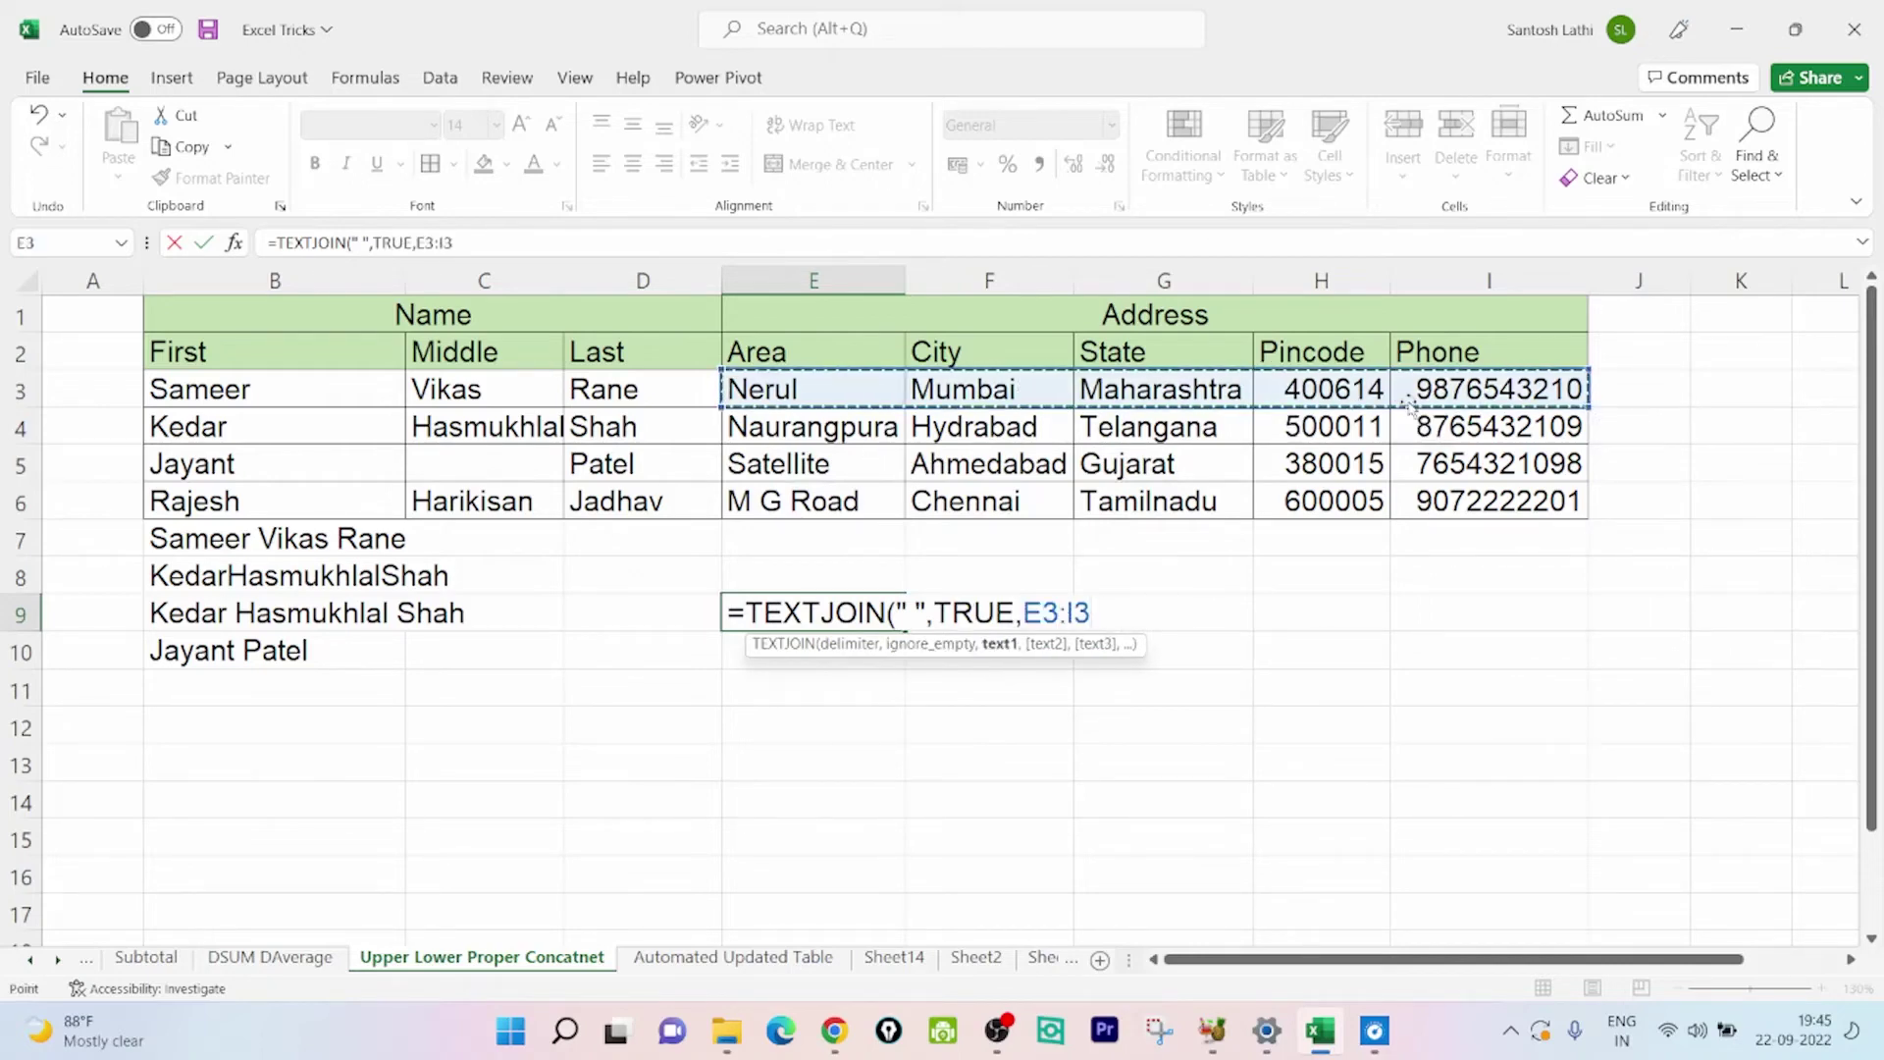
{"action": "key", "text": "Return"}
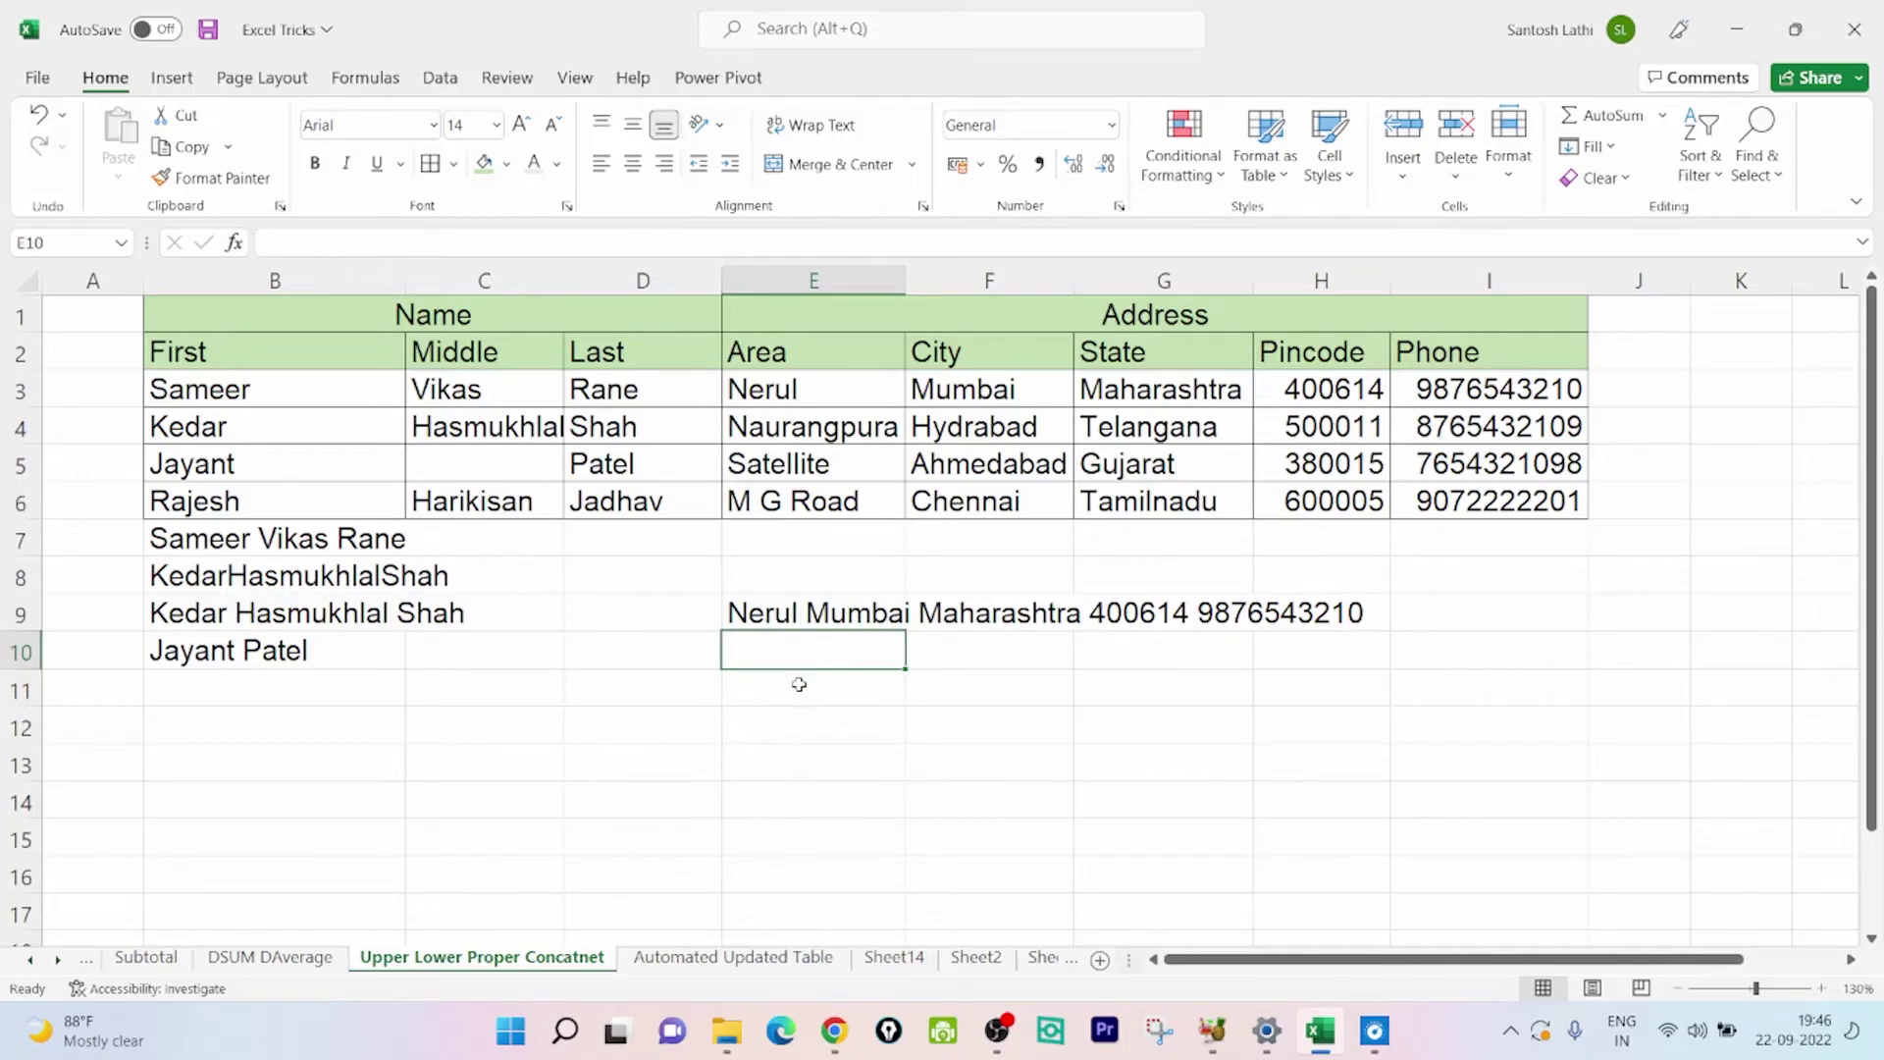
Replace the space delimiter in E9's TEXTJOIN formula with an opened CHAR function
{"action": "left_click", "coordinate": [787, 612]}
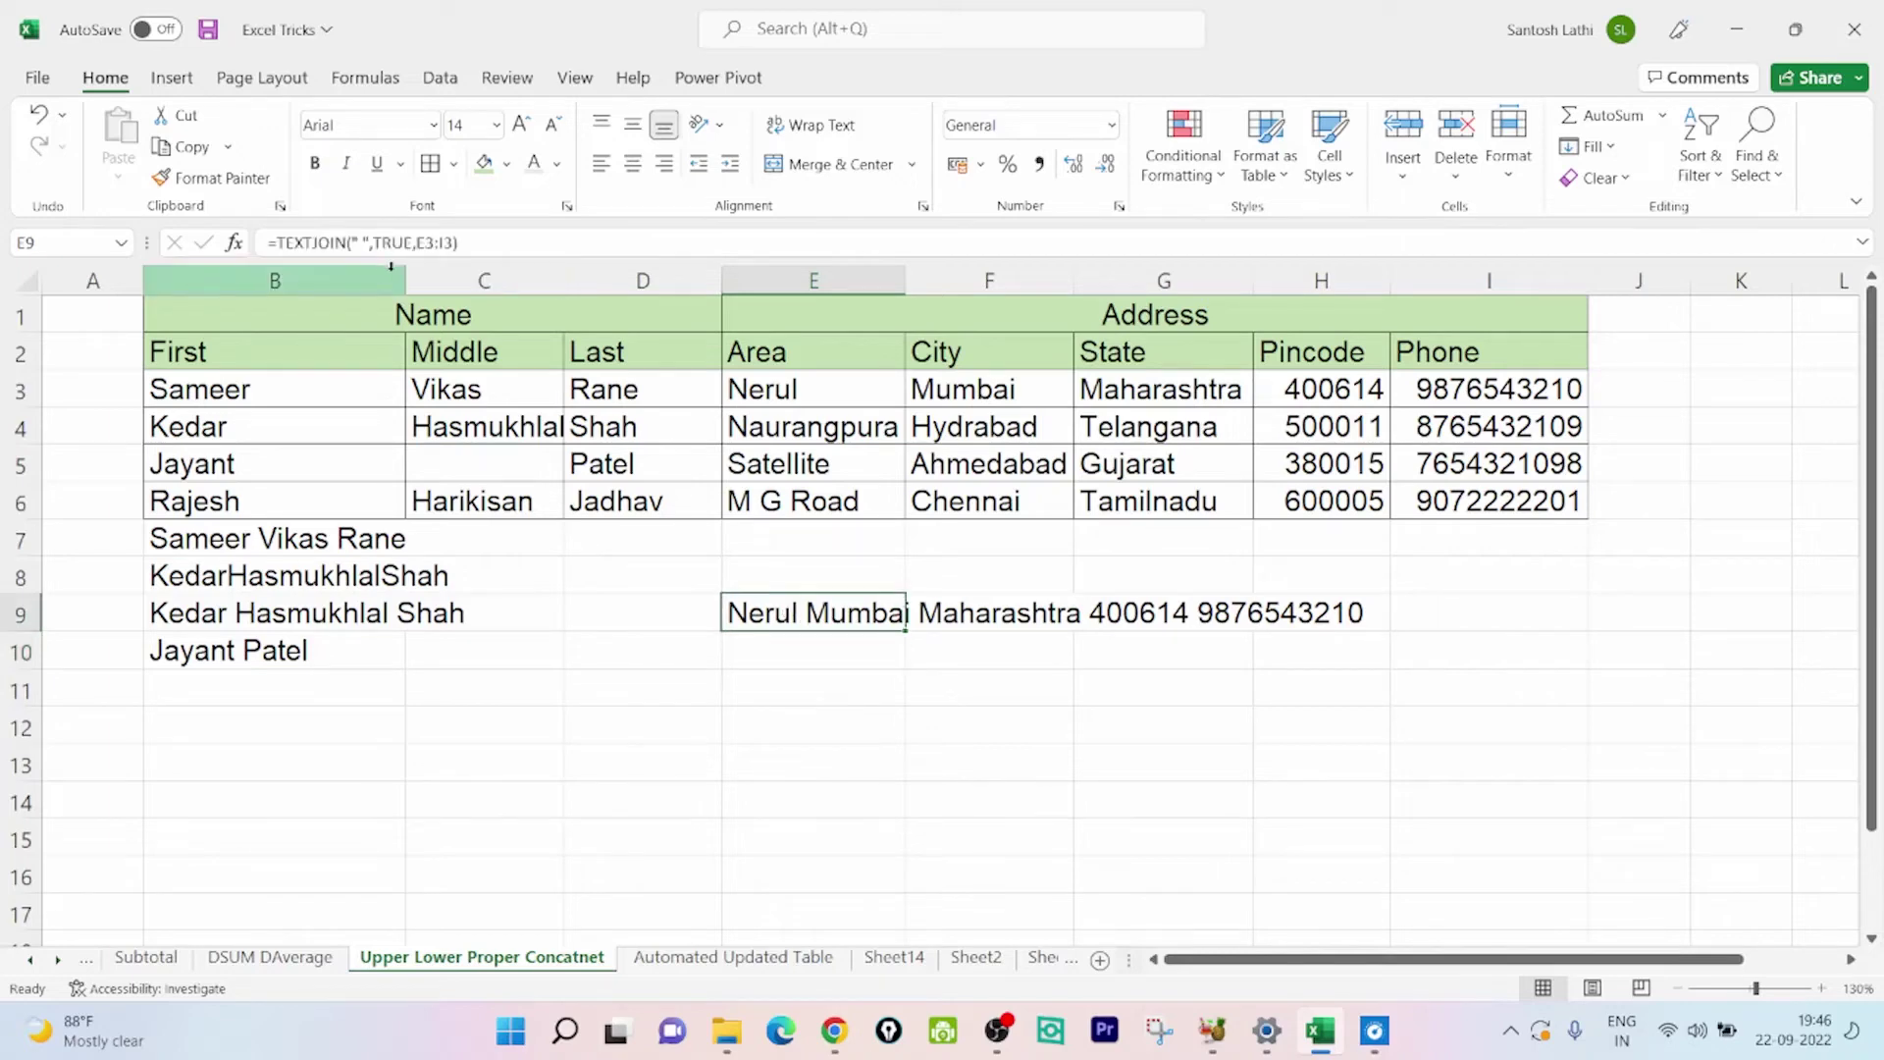
{"action": "left_click", "coordinate": [352, 244]}
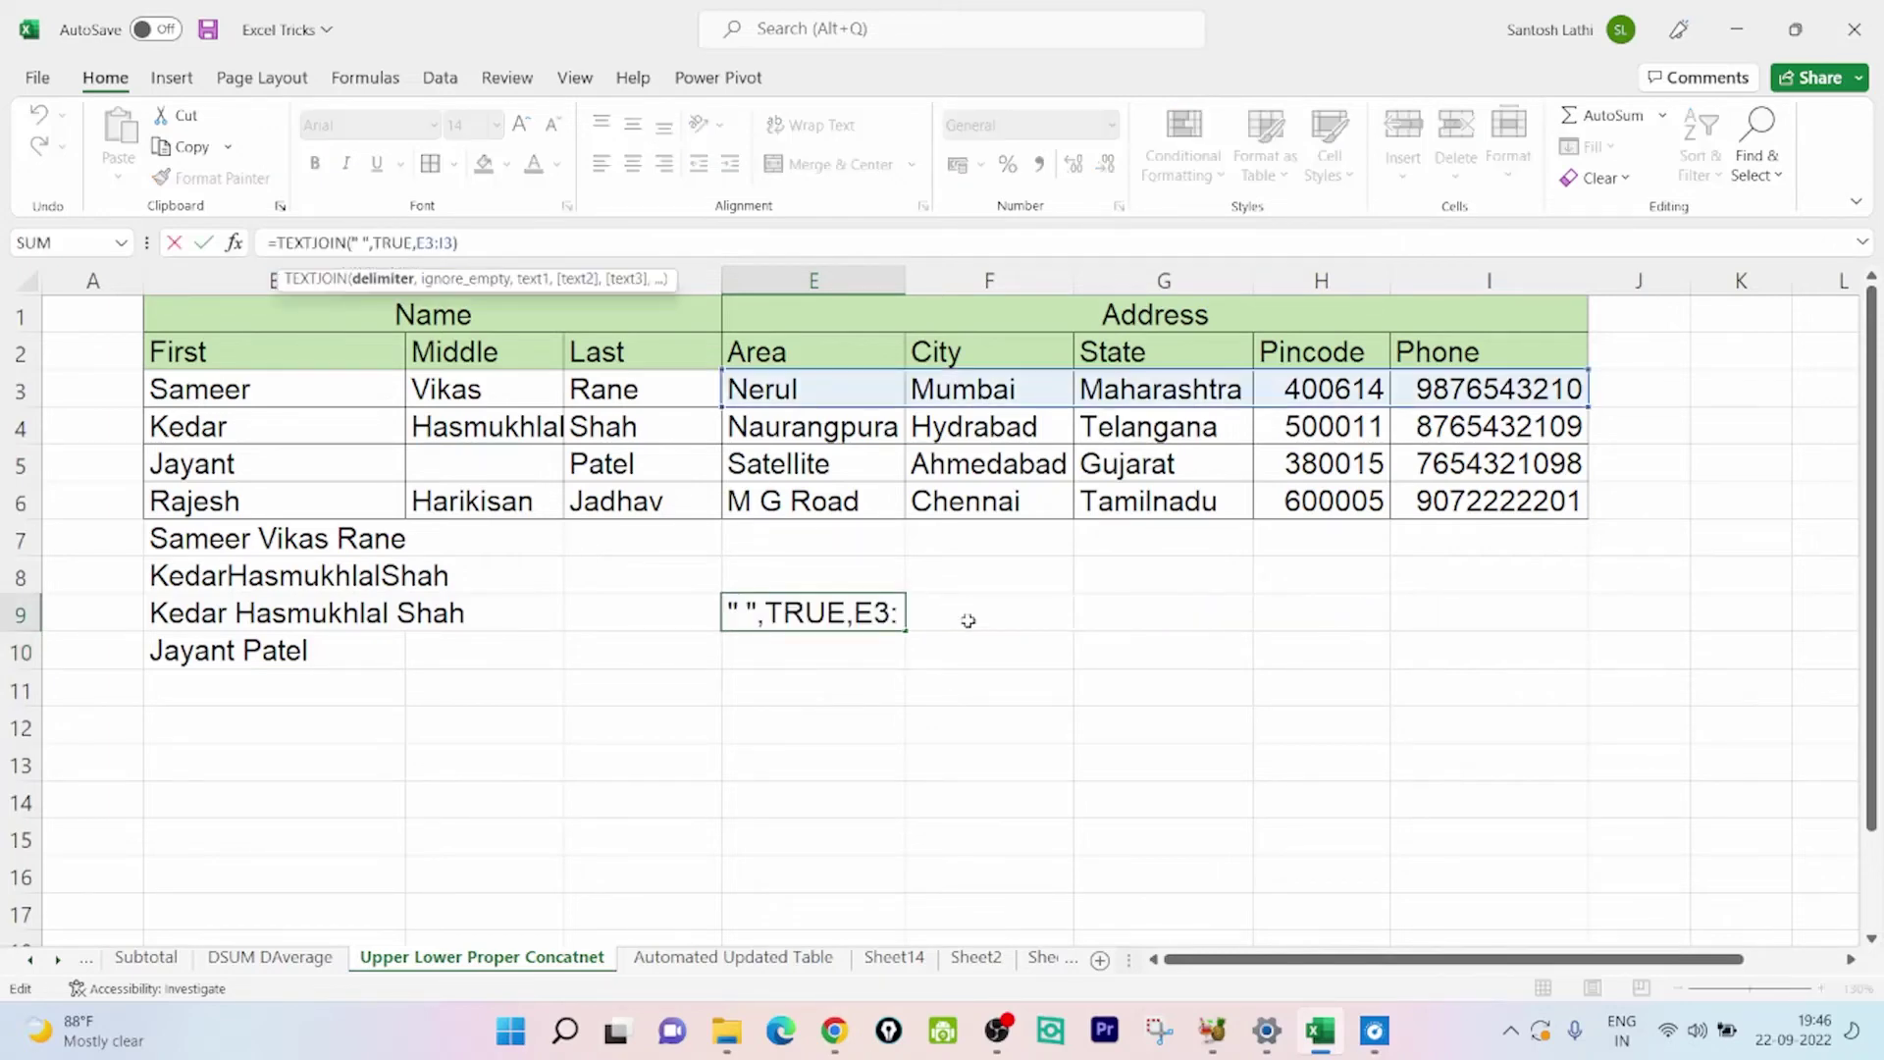
{"action": "key", "text": "shift+Right"}
{"action": "key", "text": "shift+Right"}
{"action": "key", "text": "shift+Right"}
{"action": "type", "text": "char"}
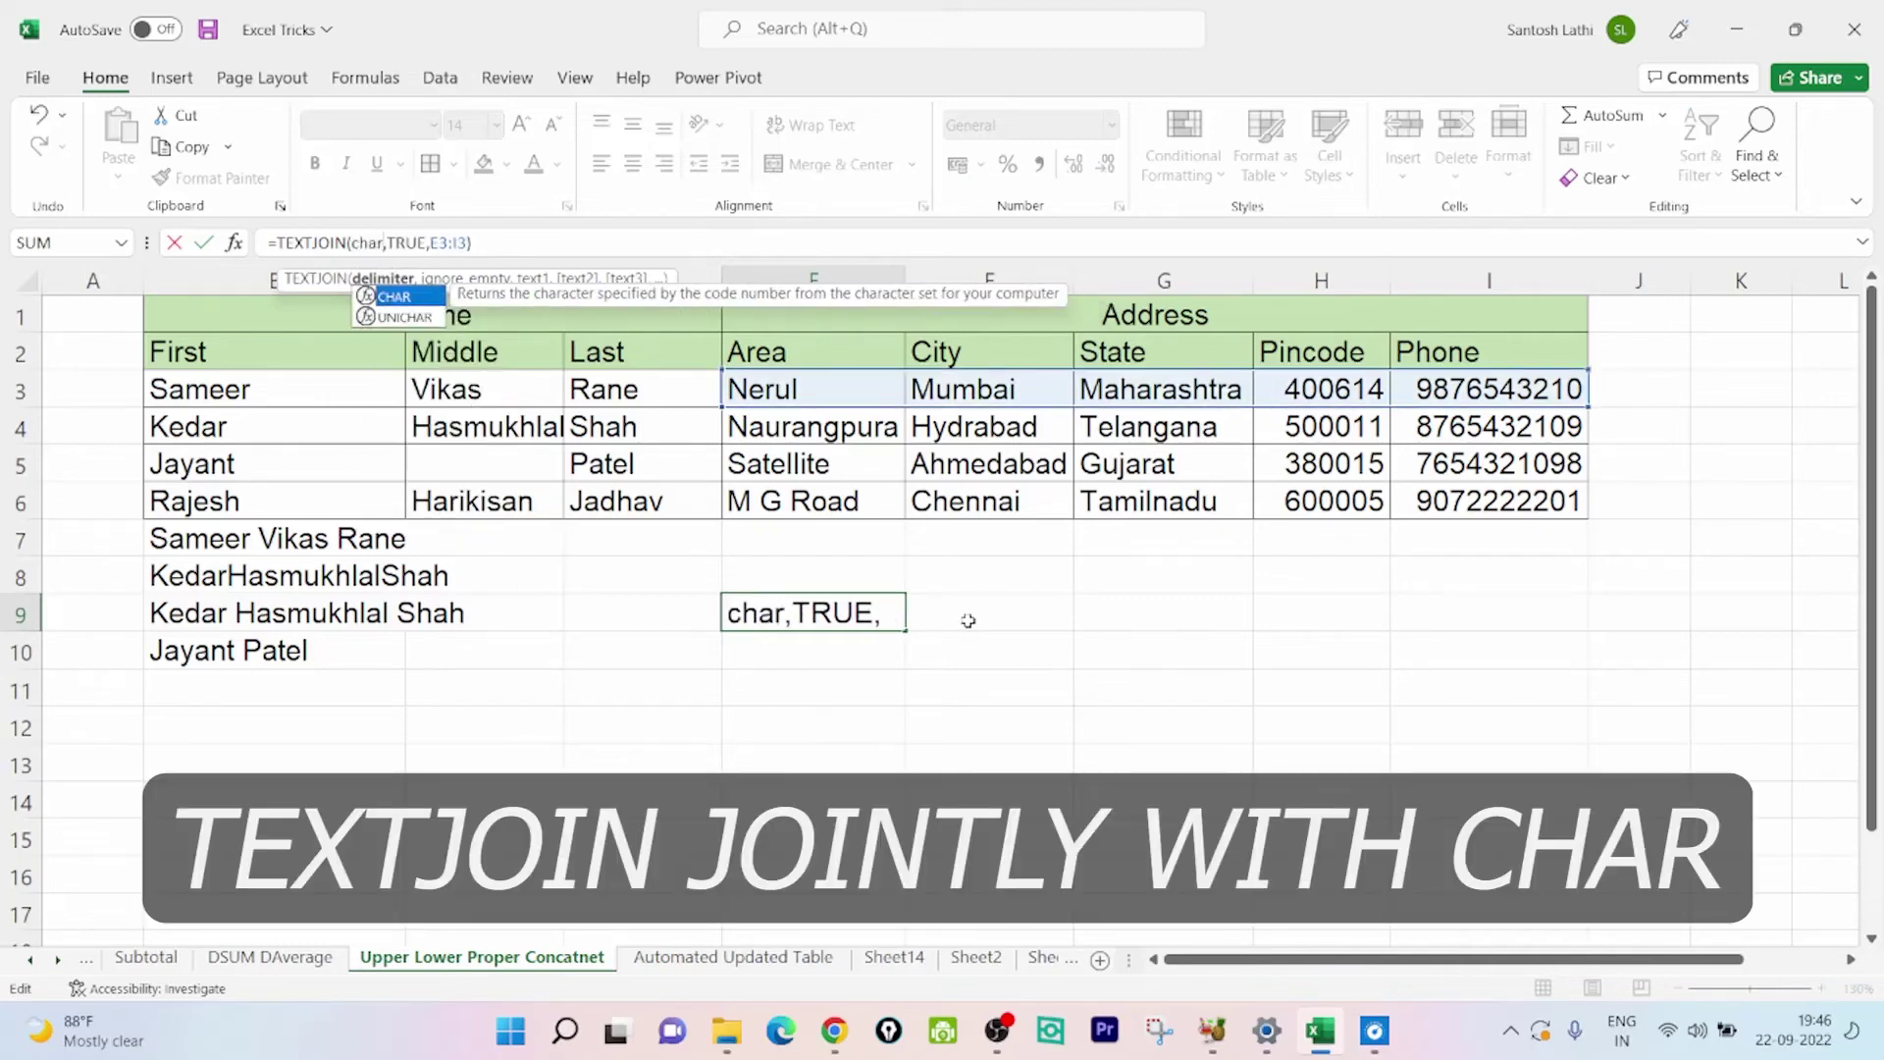
{"action": "type", "text": "("}
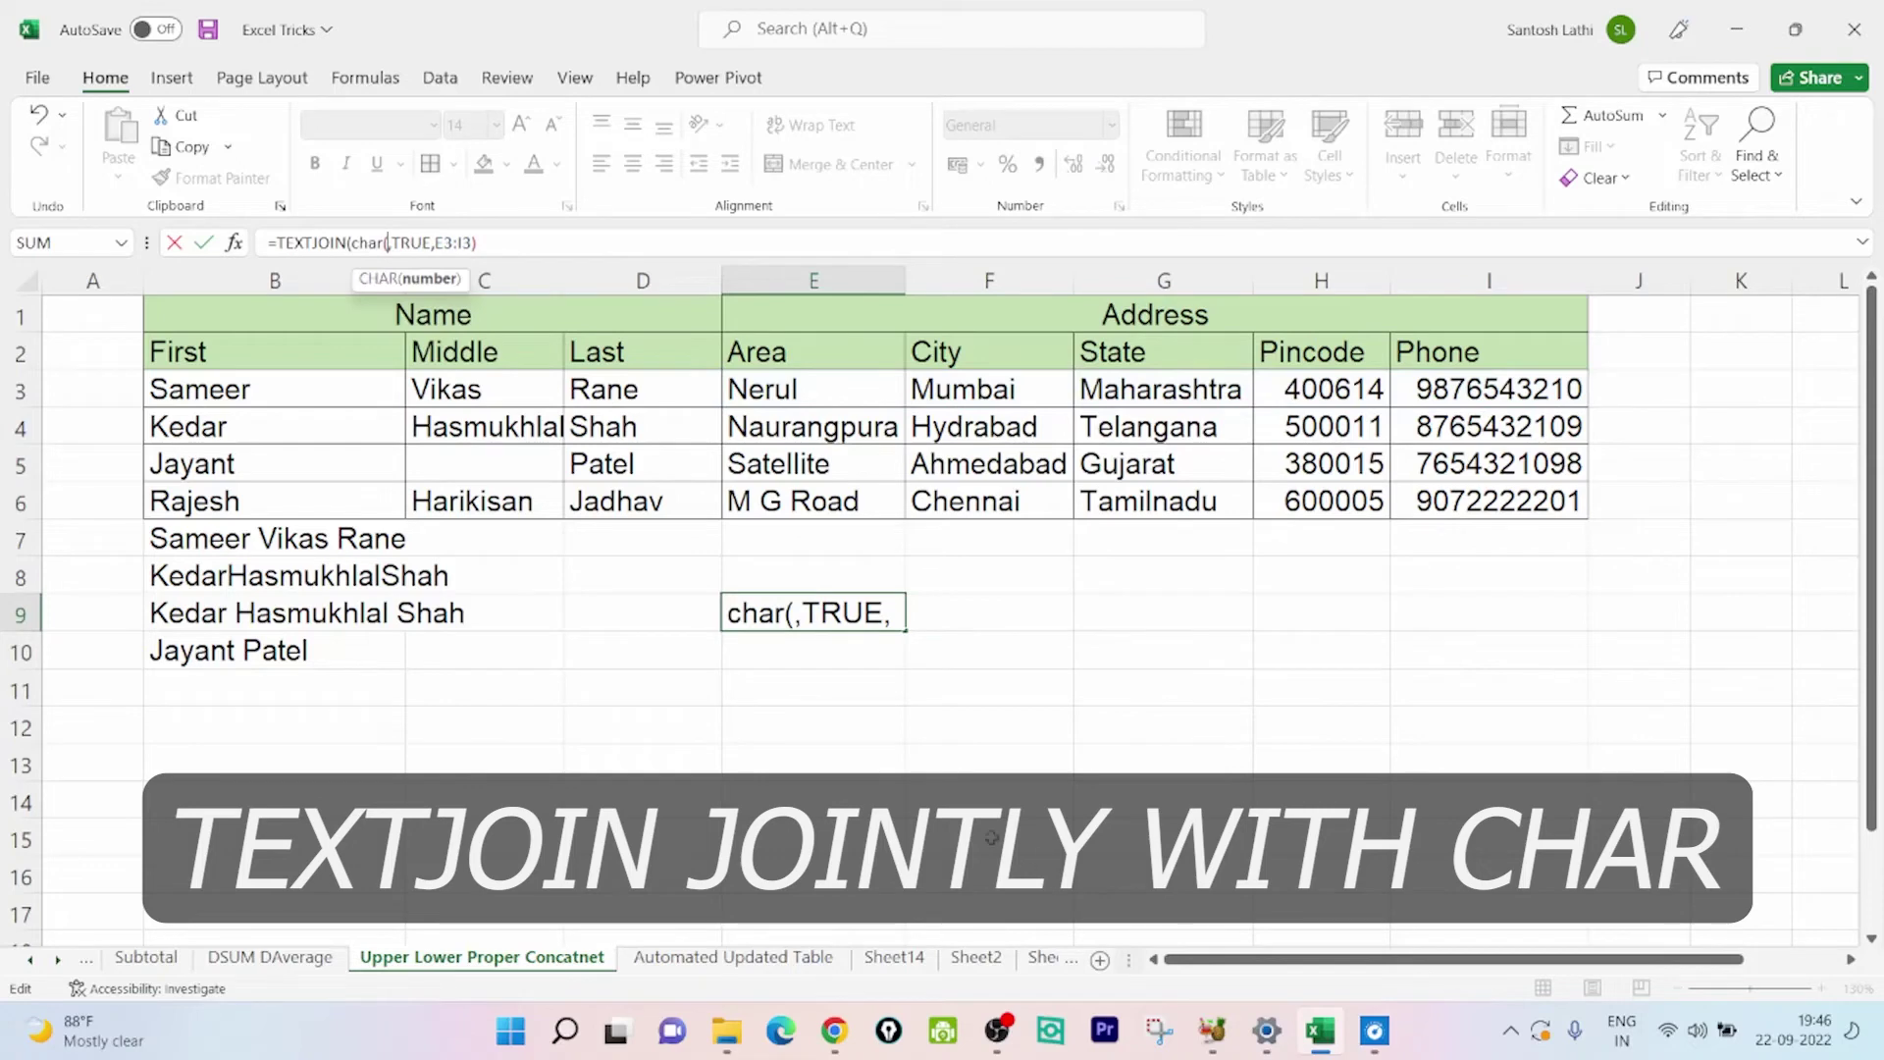
{"action": "key", "text": "Return"}
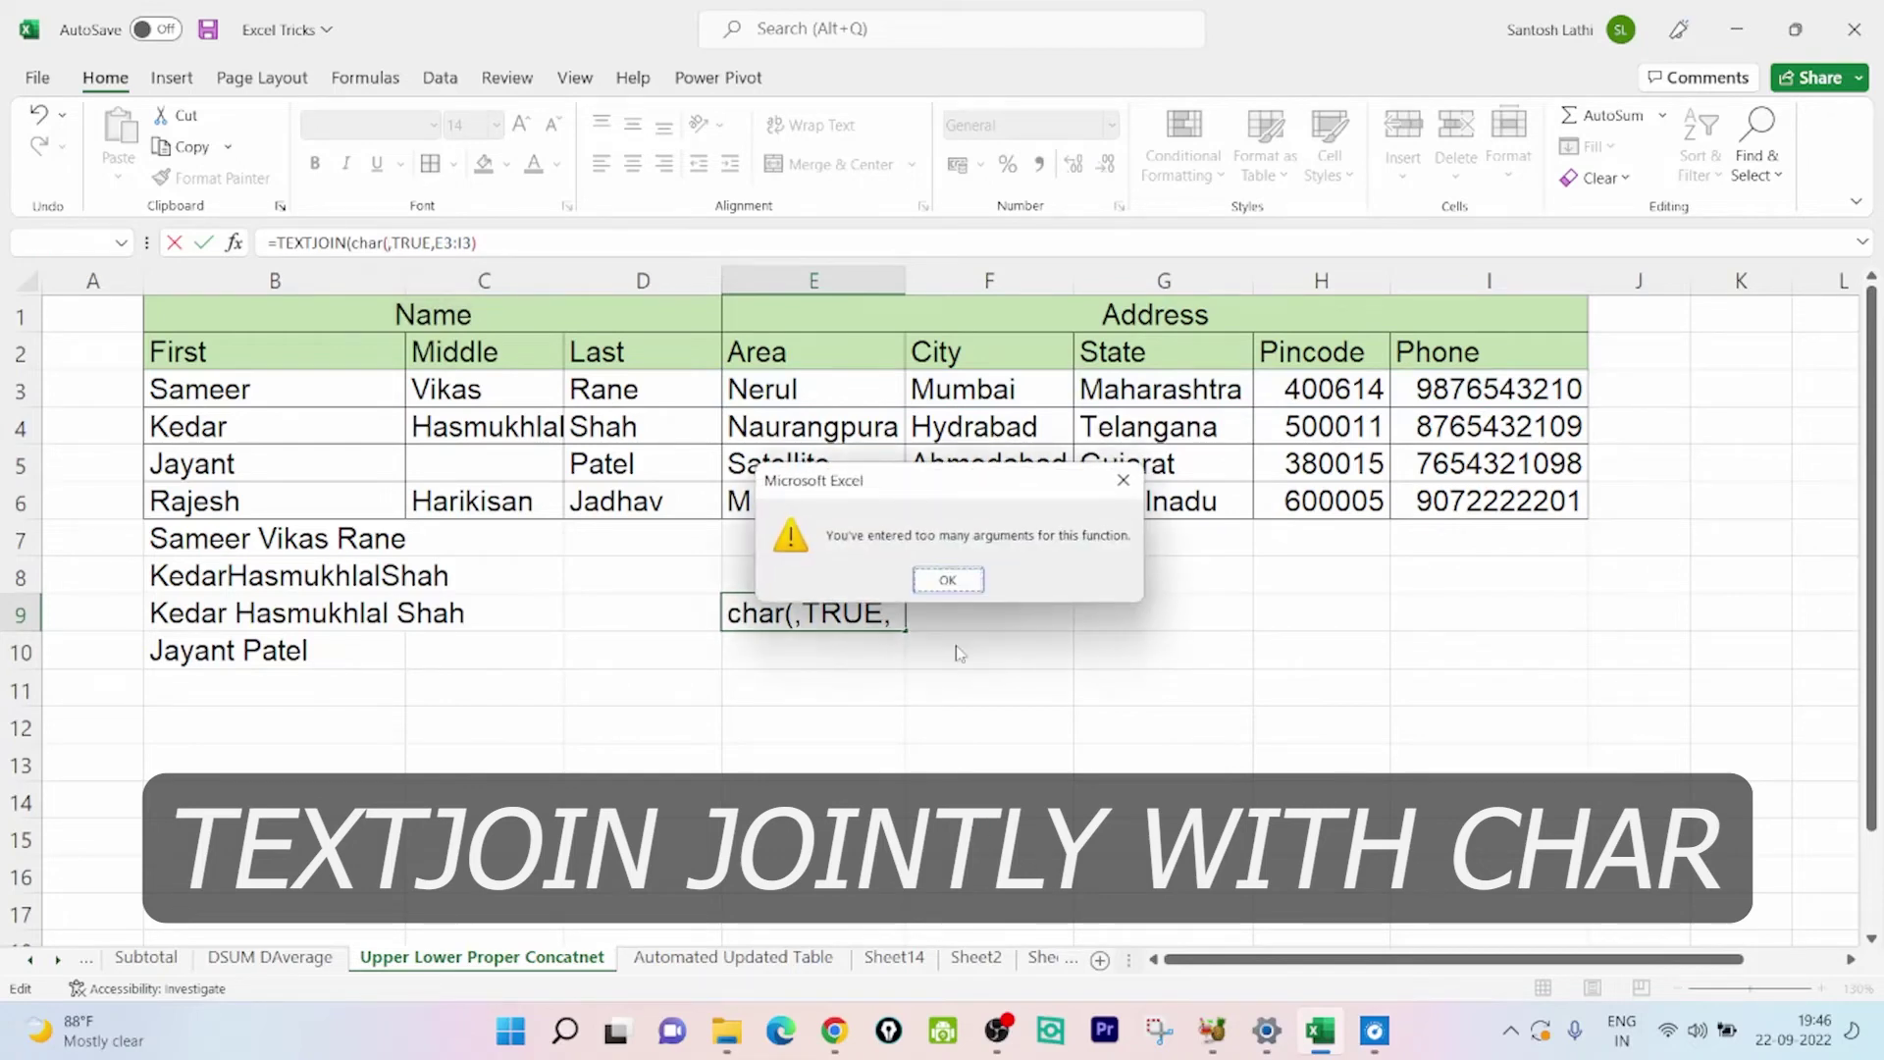
{"action": "left_click", "coordinate": [948, 582]}
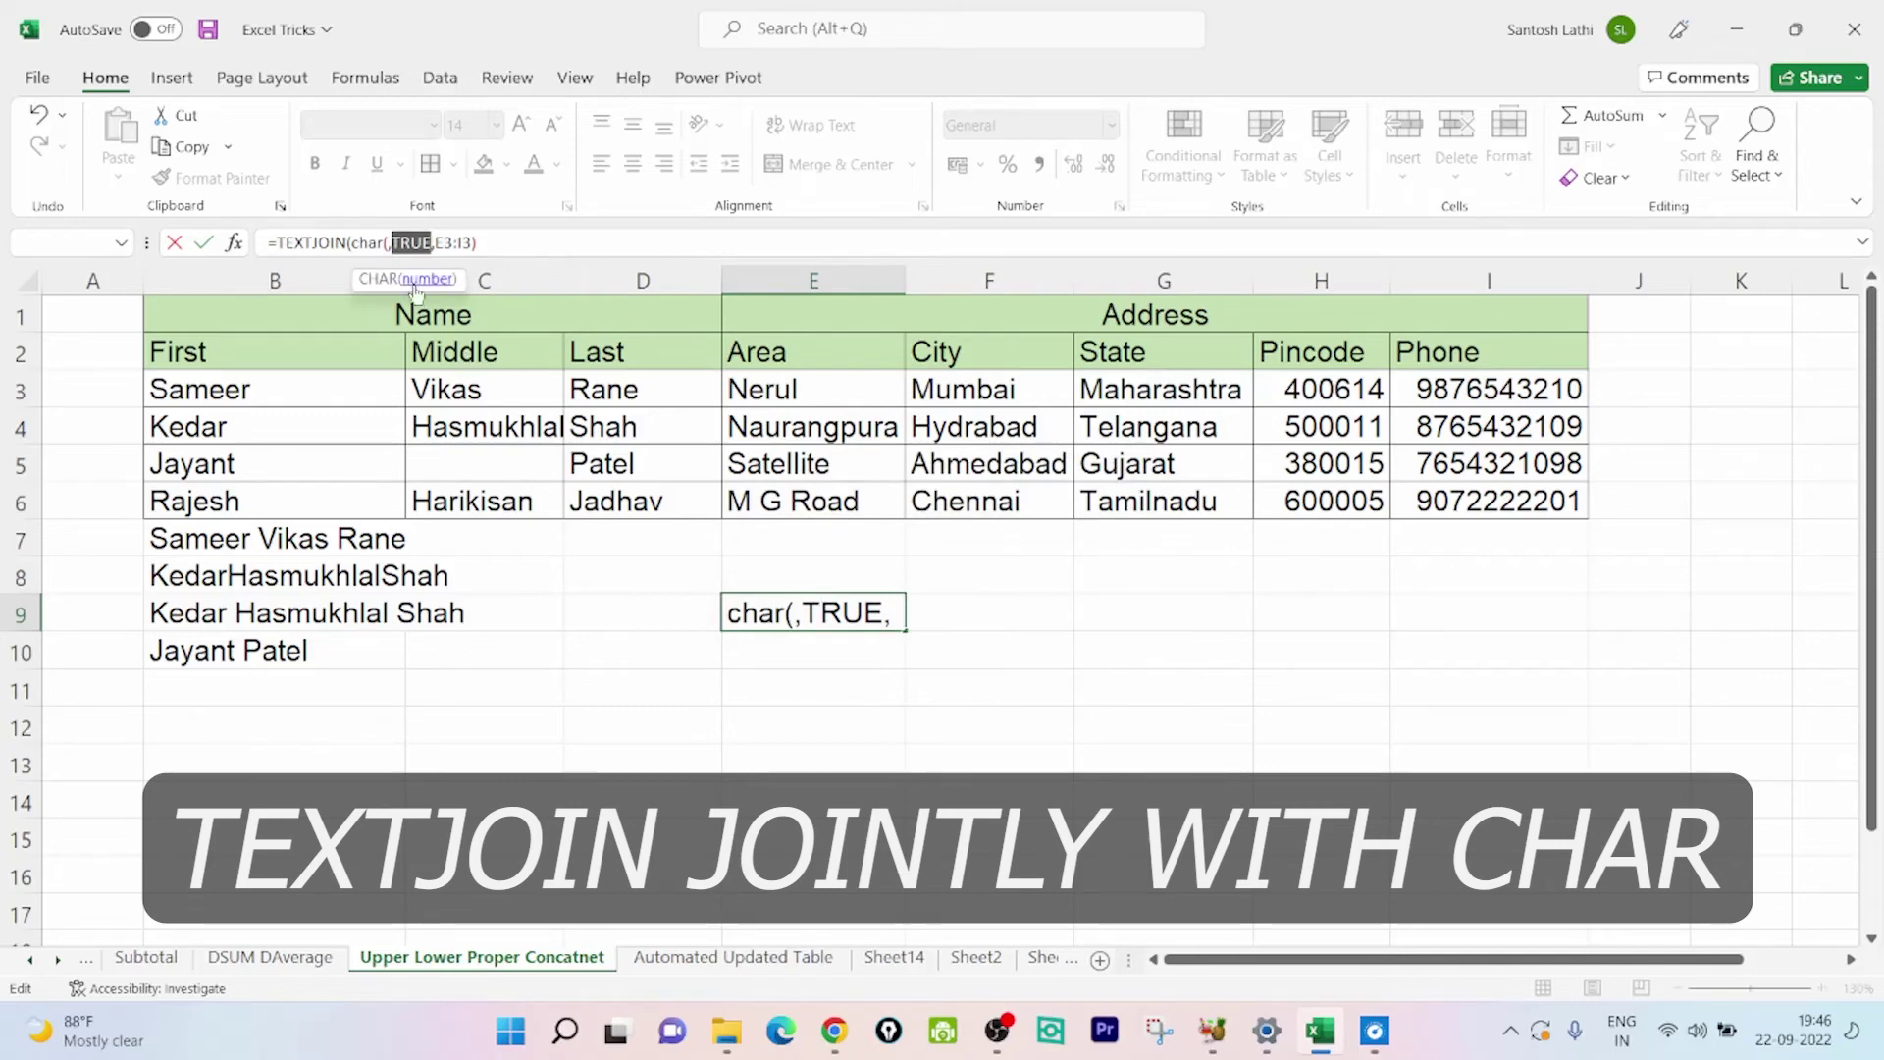
{"action": "left_click", "coordinate": [386, 244]}
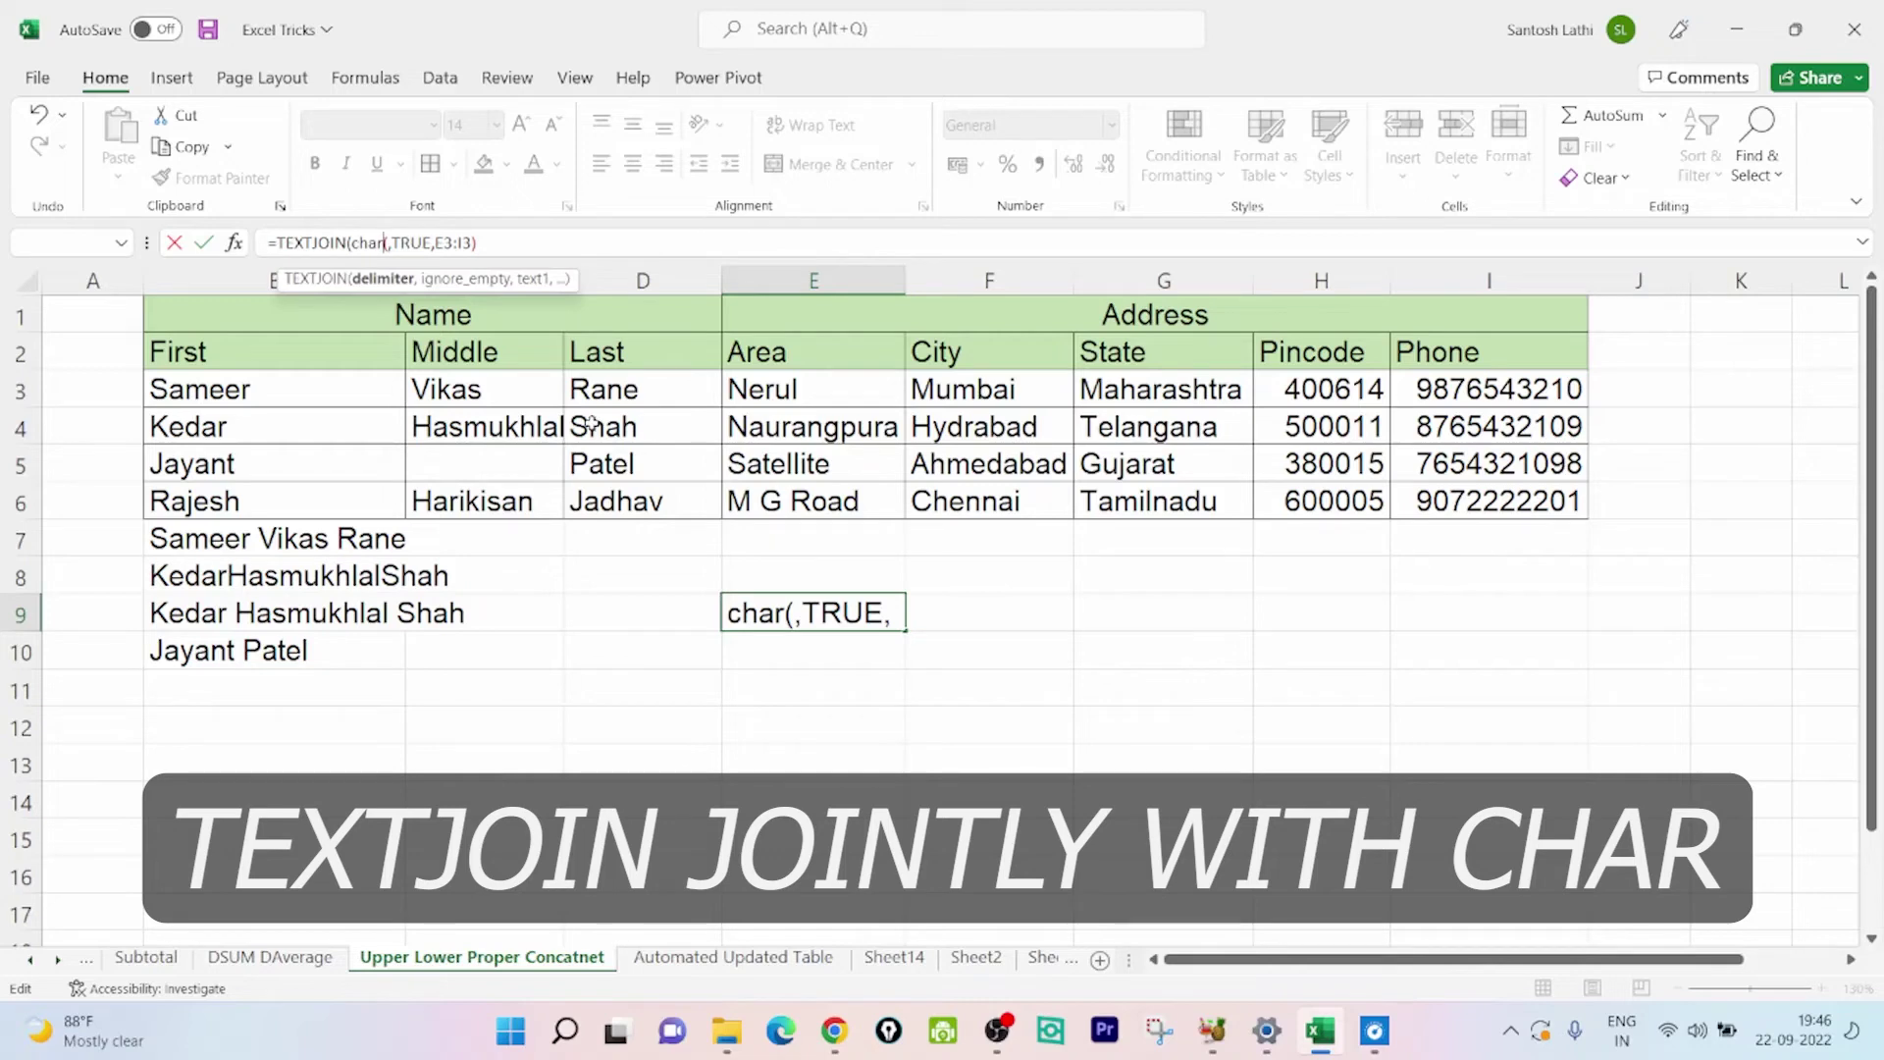
{"action": "key", "text": "Right"}
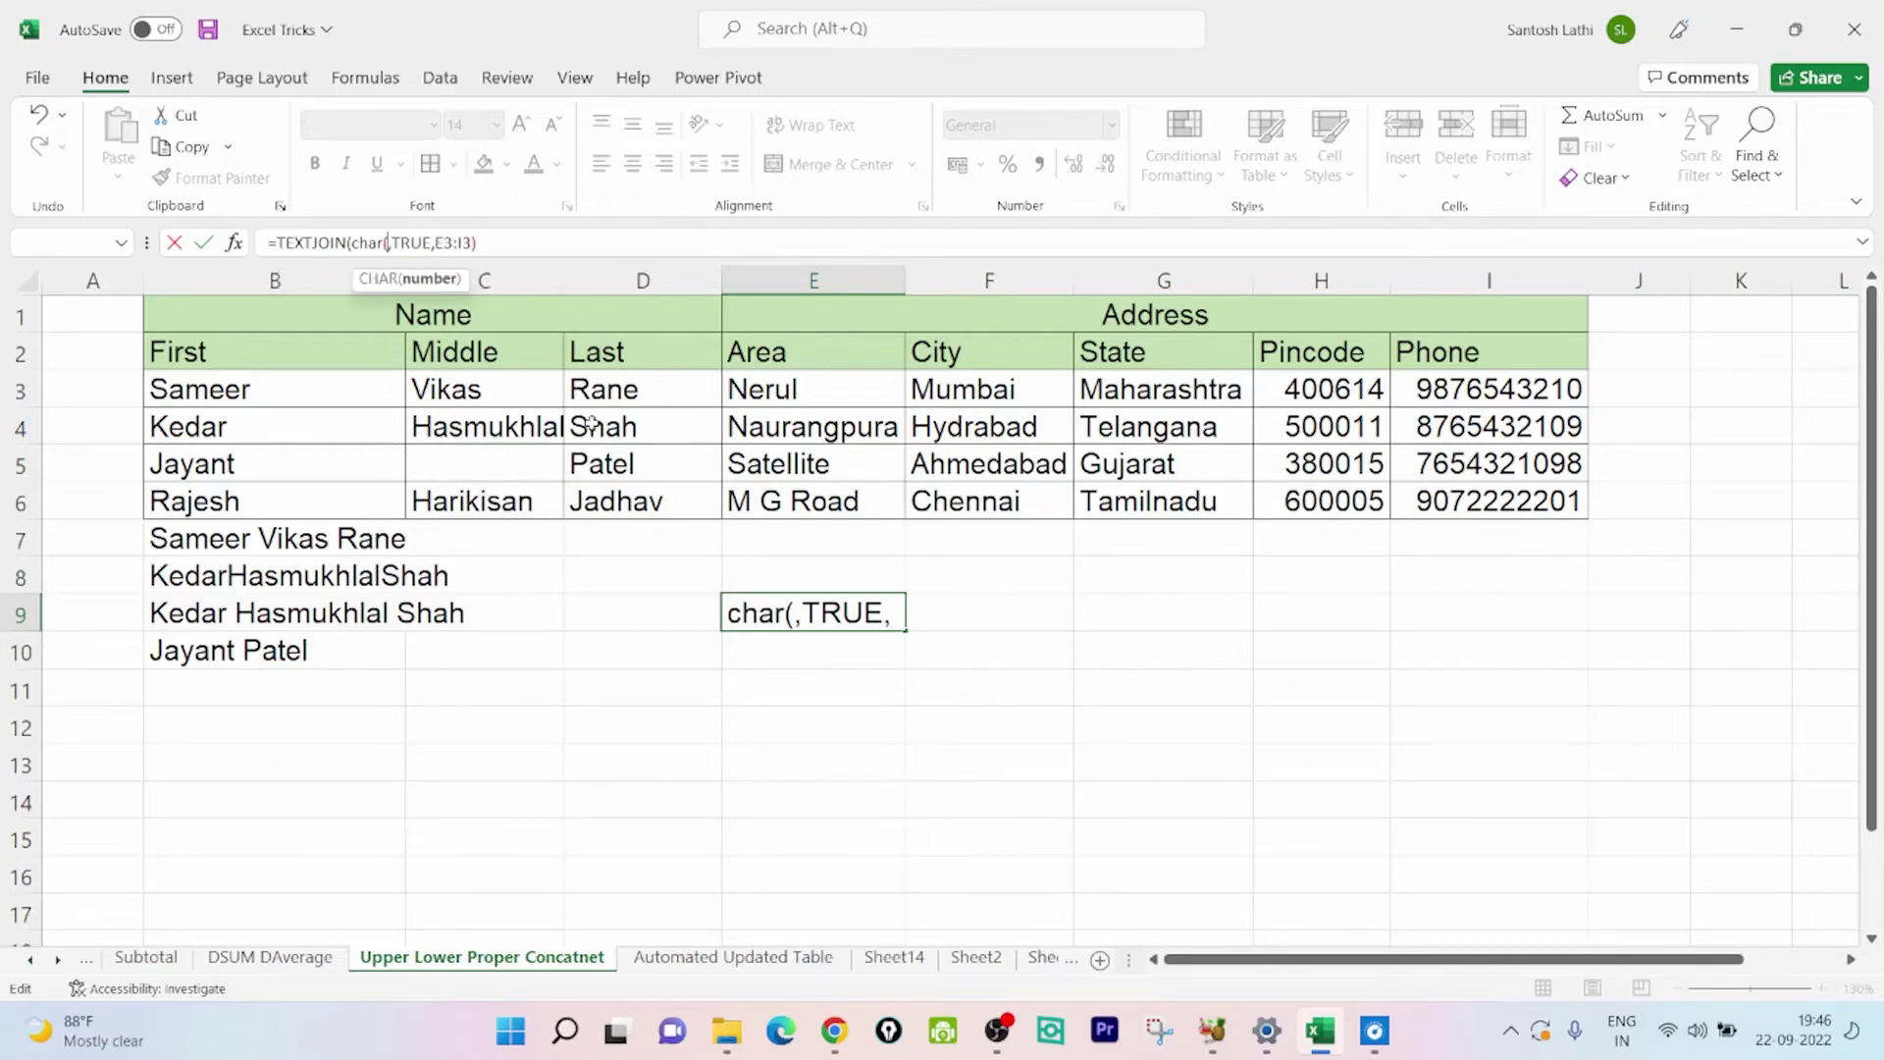
Complete the delimiter in E9's formula as CHAR(10) and turn on text wrapping for that cell
{"action": "type", "text": "10"}
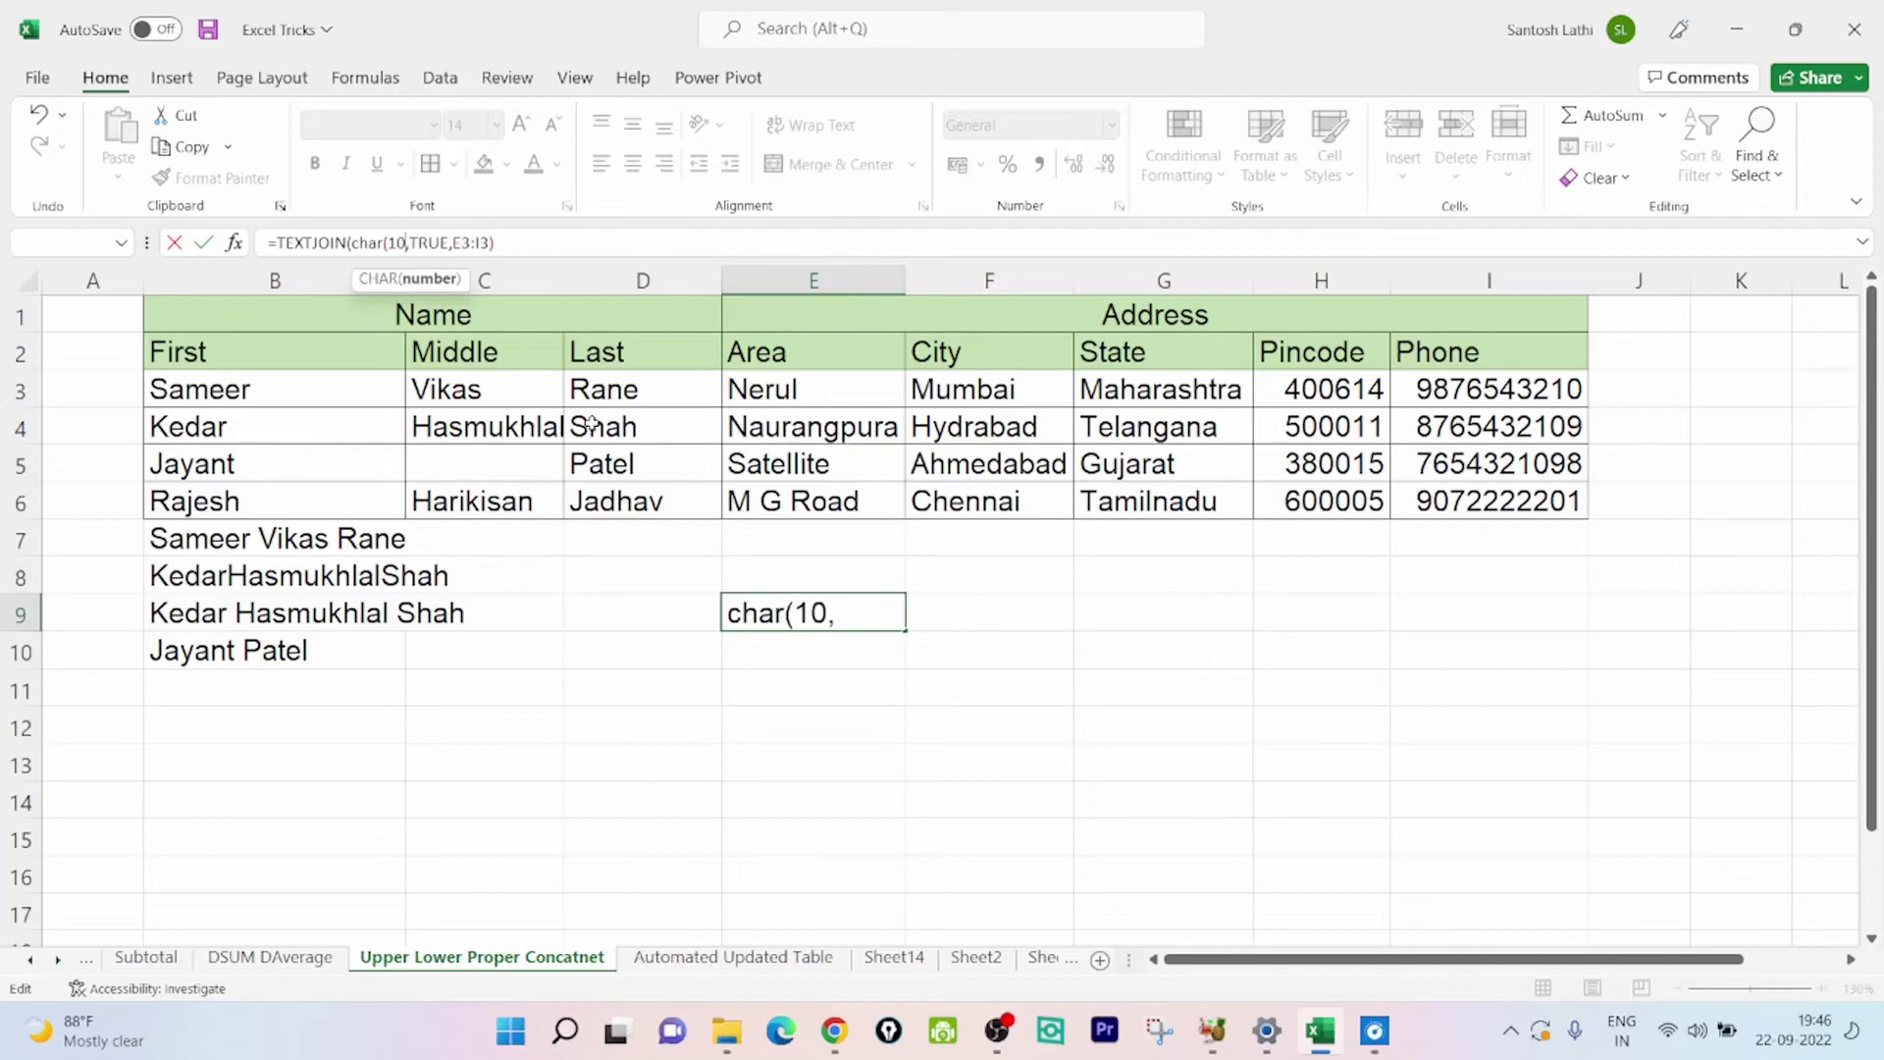
{"action": "type", "text": ")"}
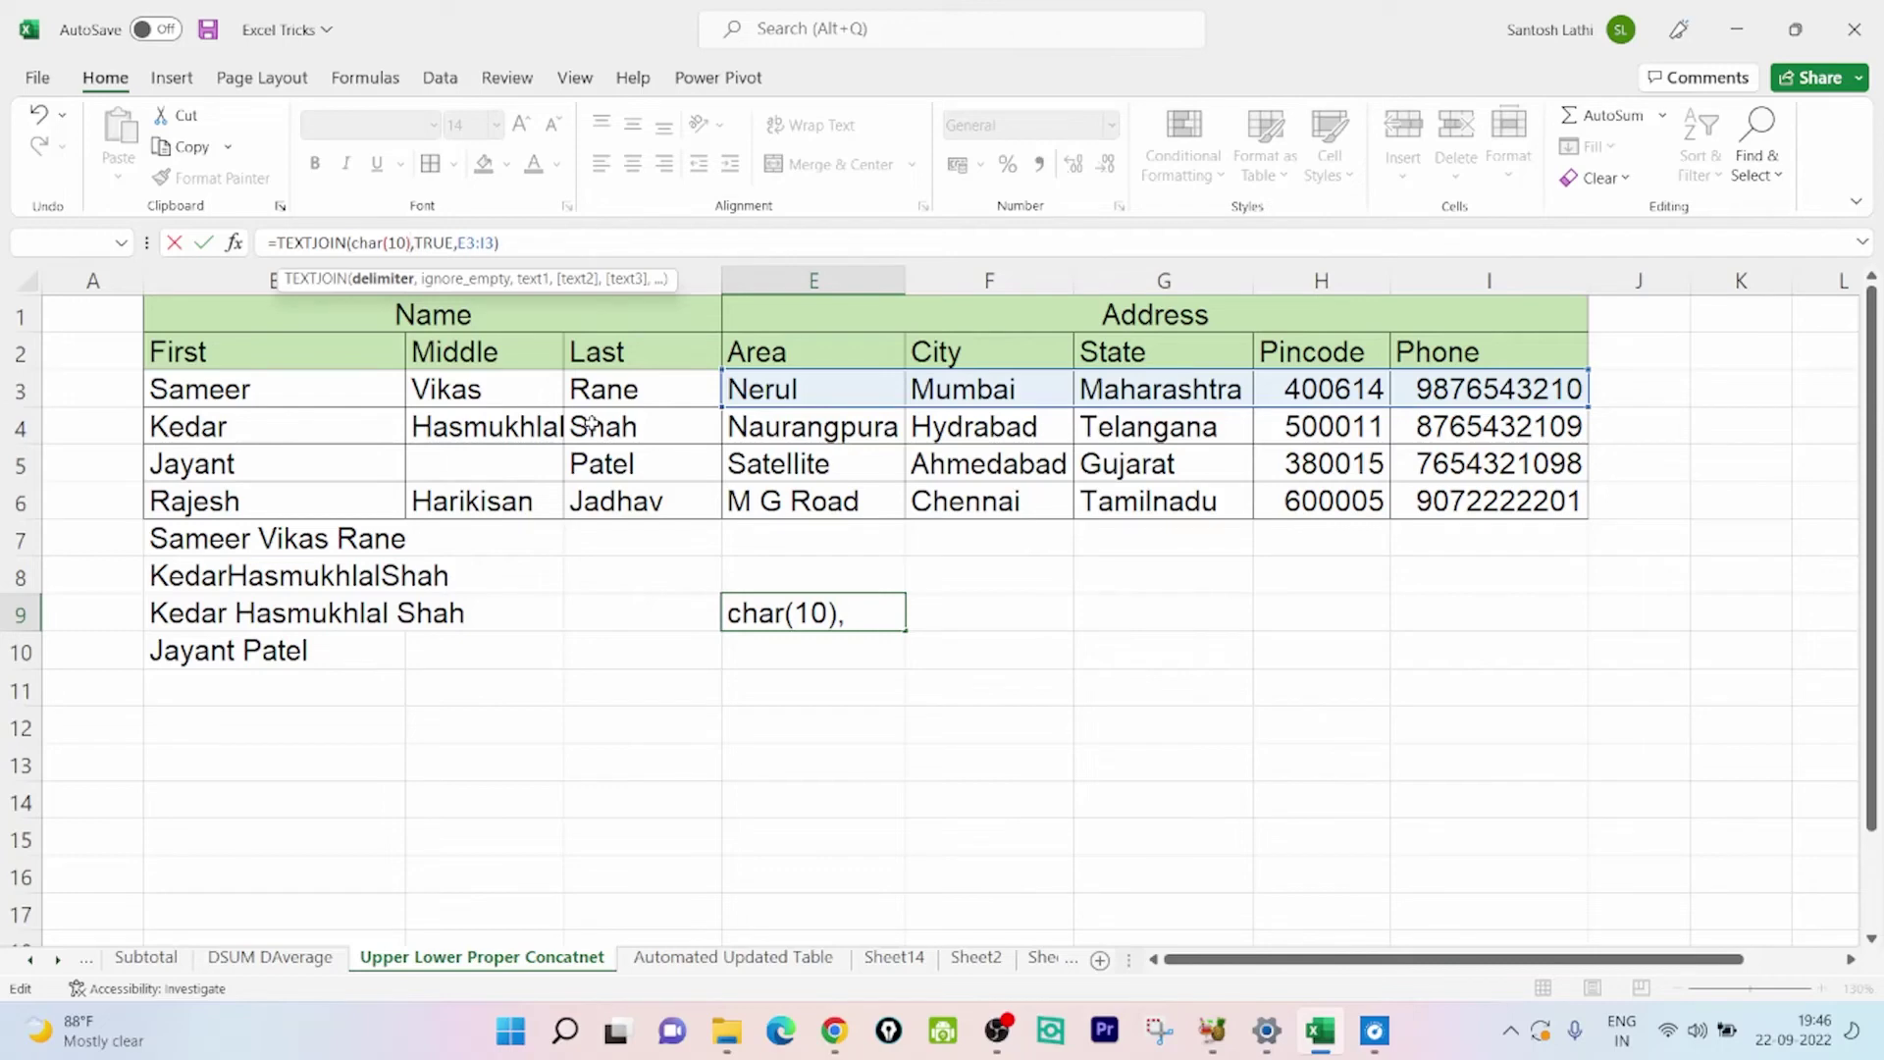
{"action": "key", "text": "Return"}
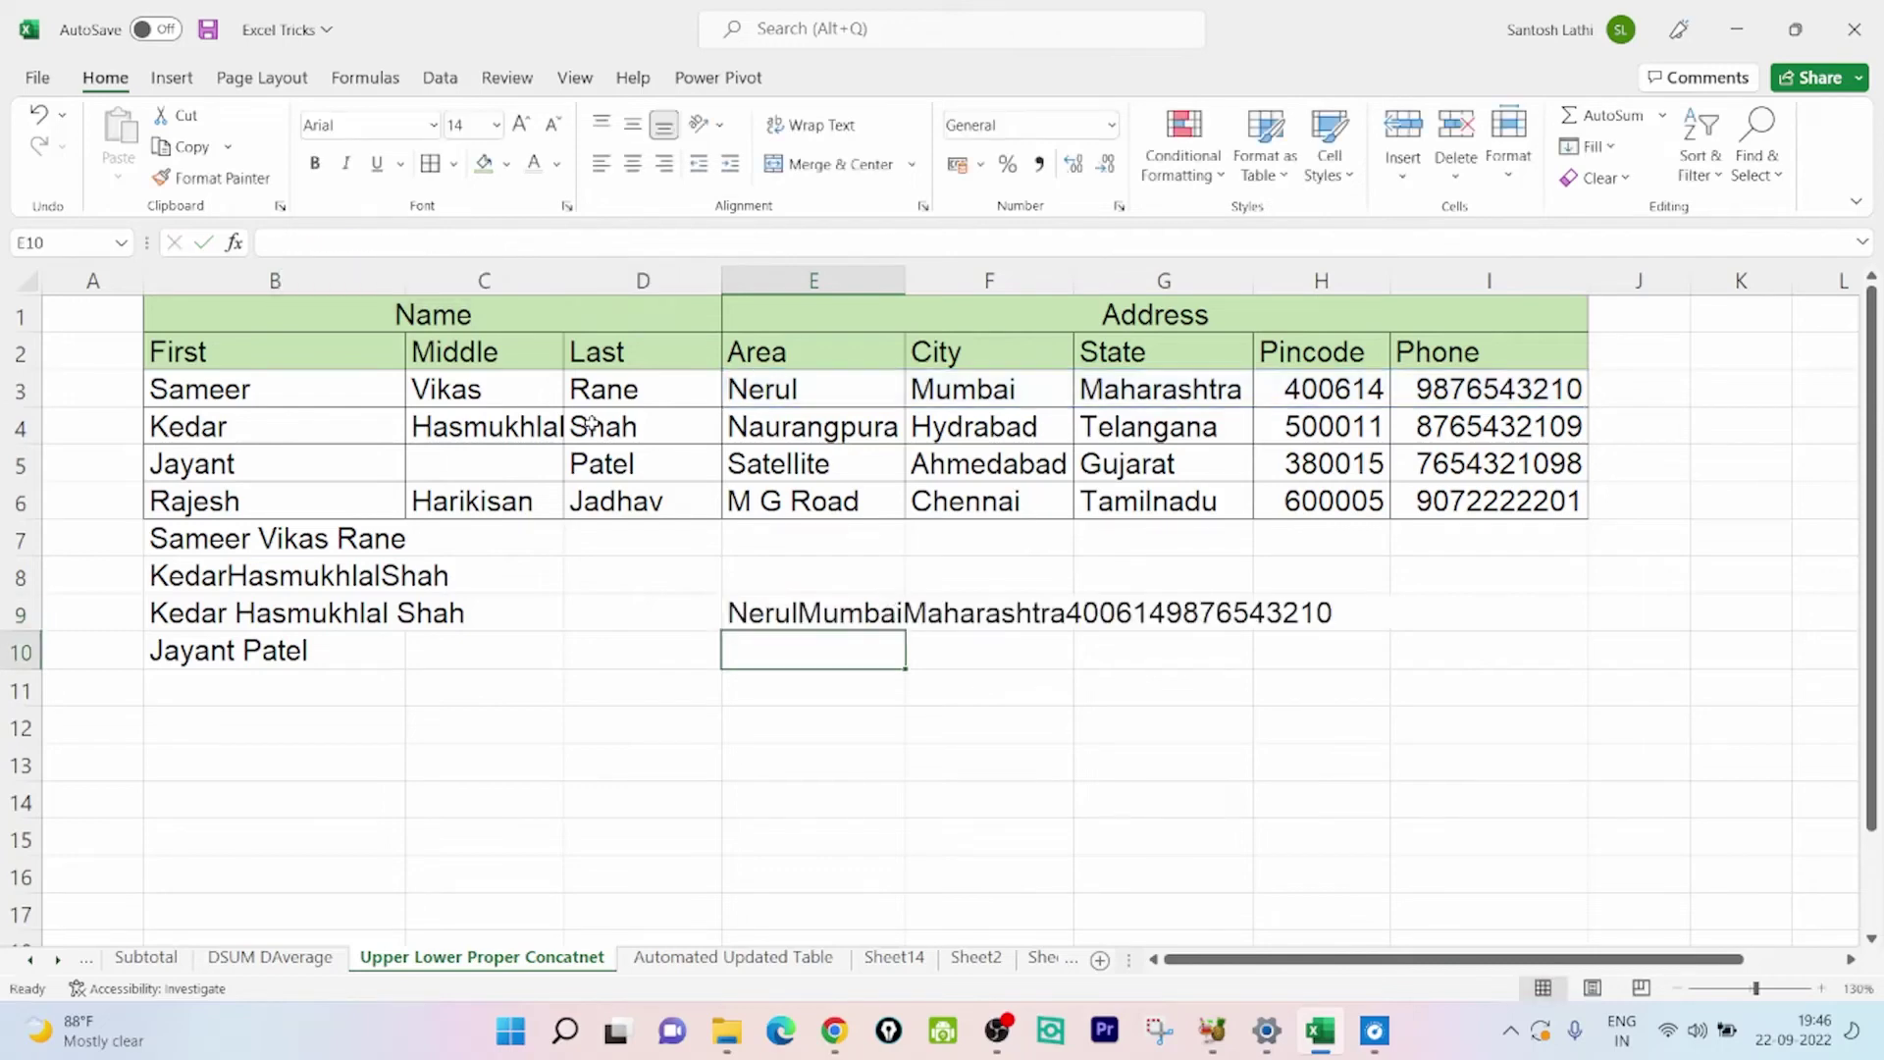
{"action": "left_click", "coordinate": [827, 618]}
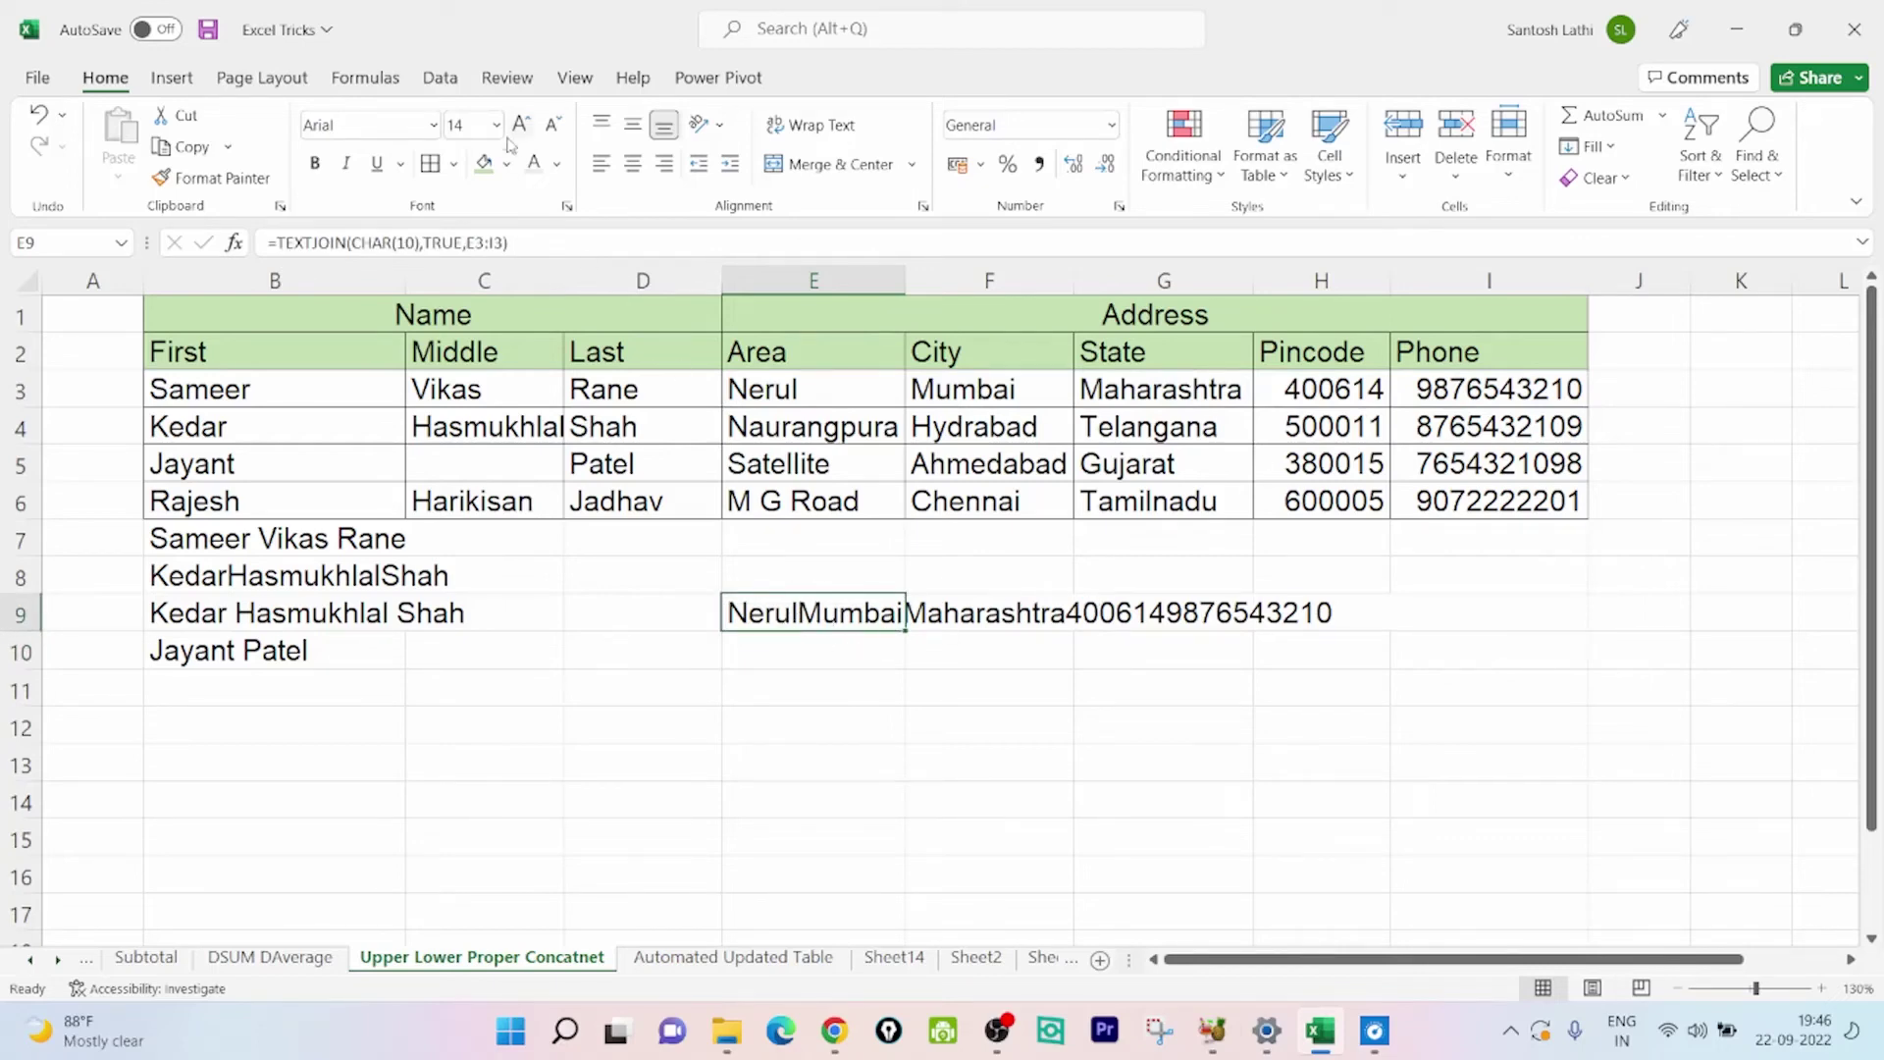
{"action": "left_click", "coordinate": [822, 125]}
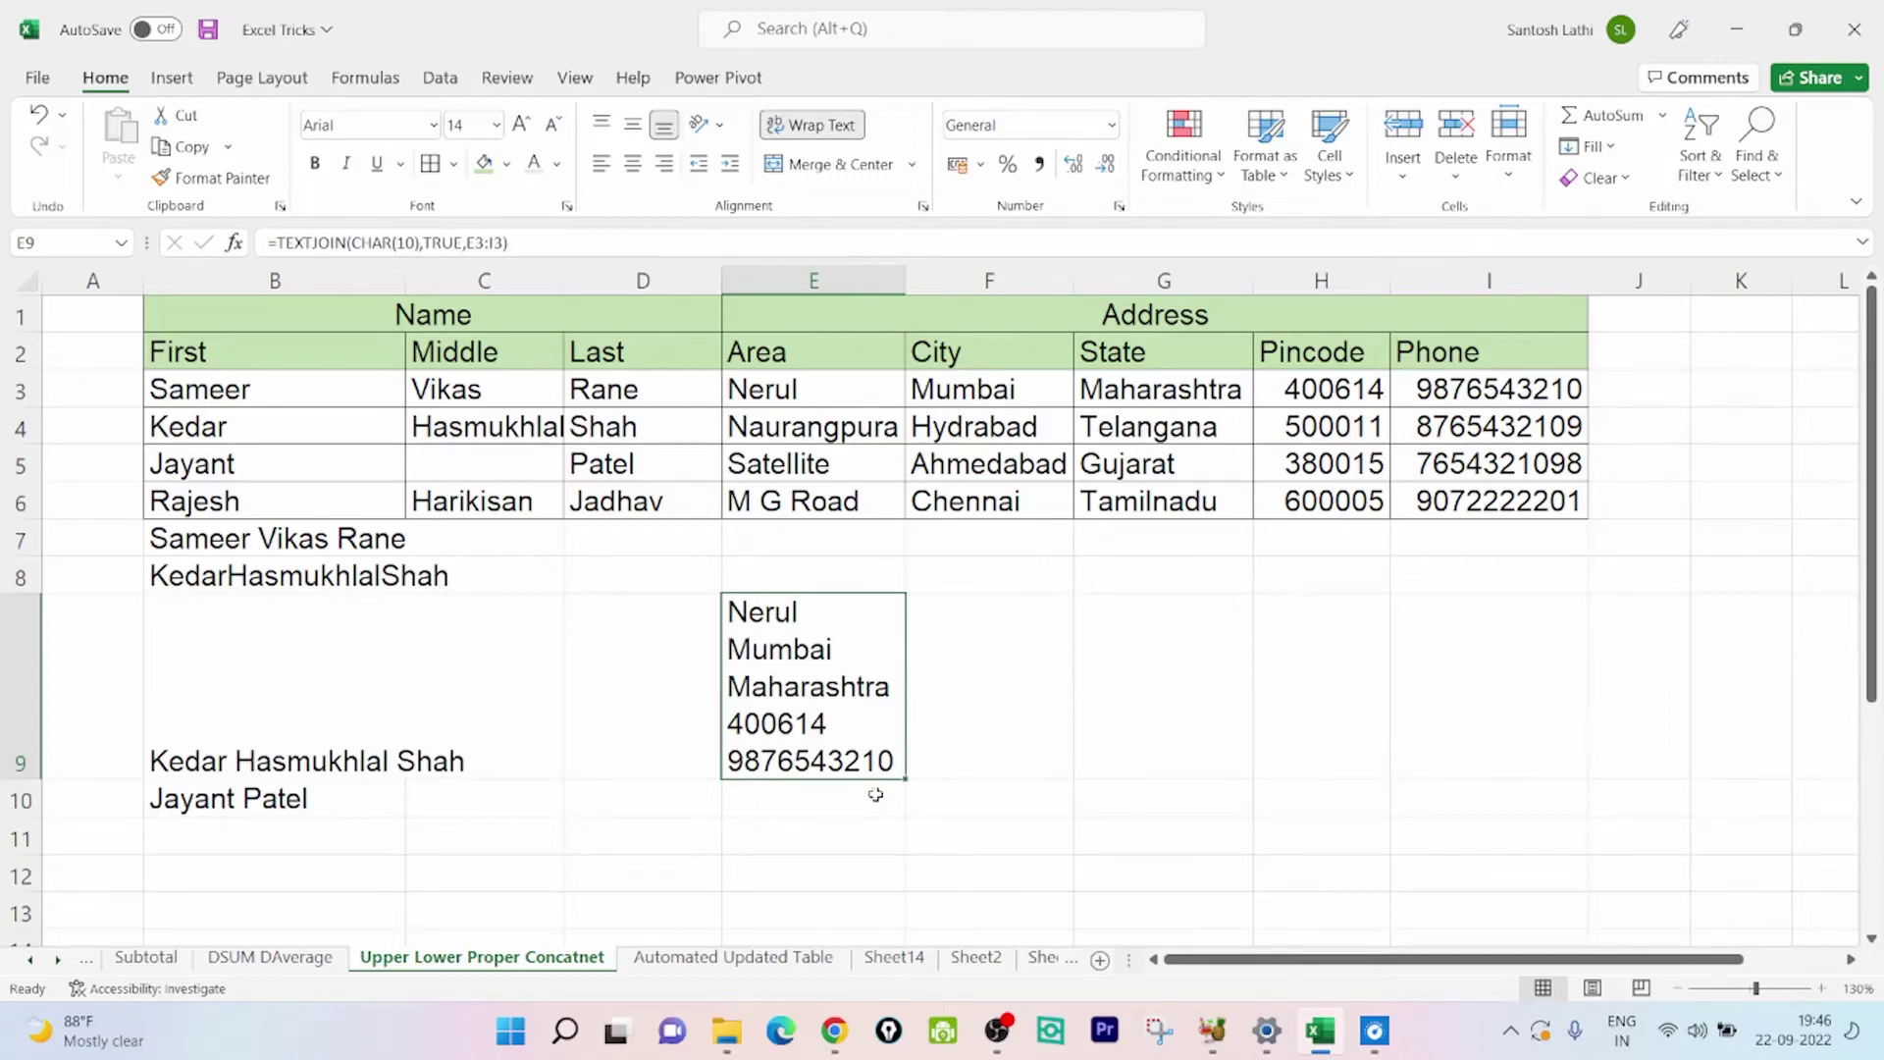
Enter =CHAR(87) in G9 to show the character for that code
{"action": "left_click", "coordinate": [1128, 686]}
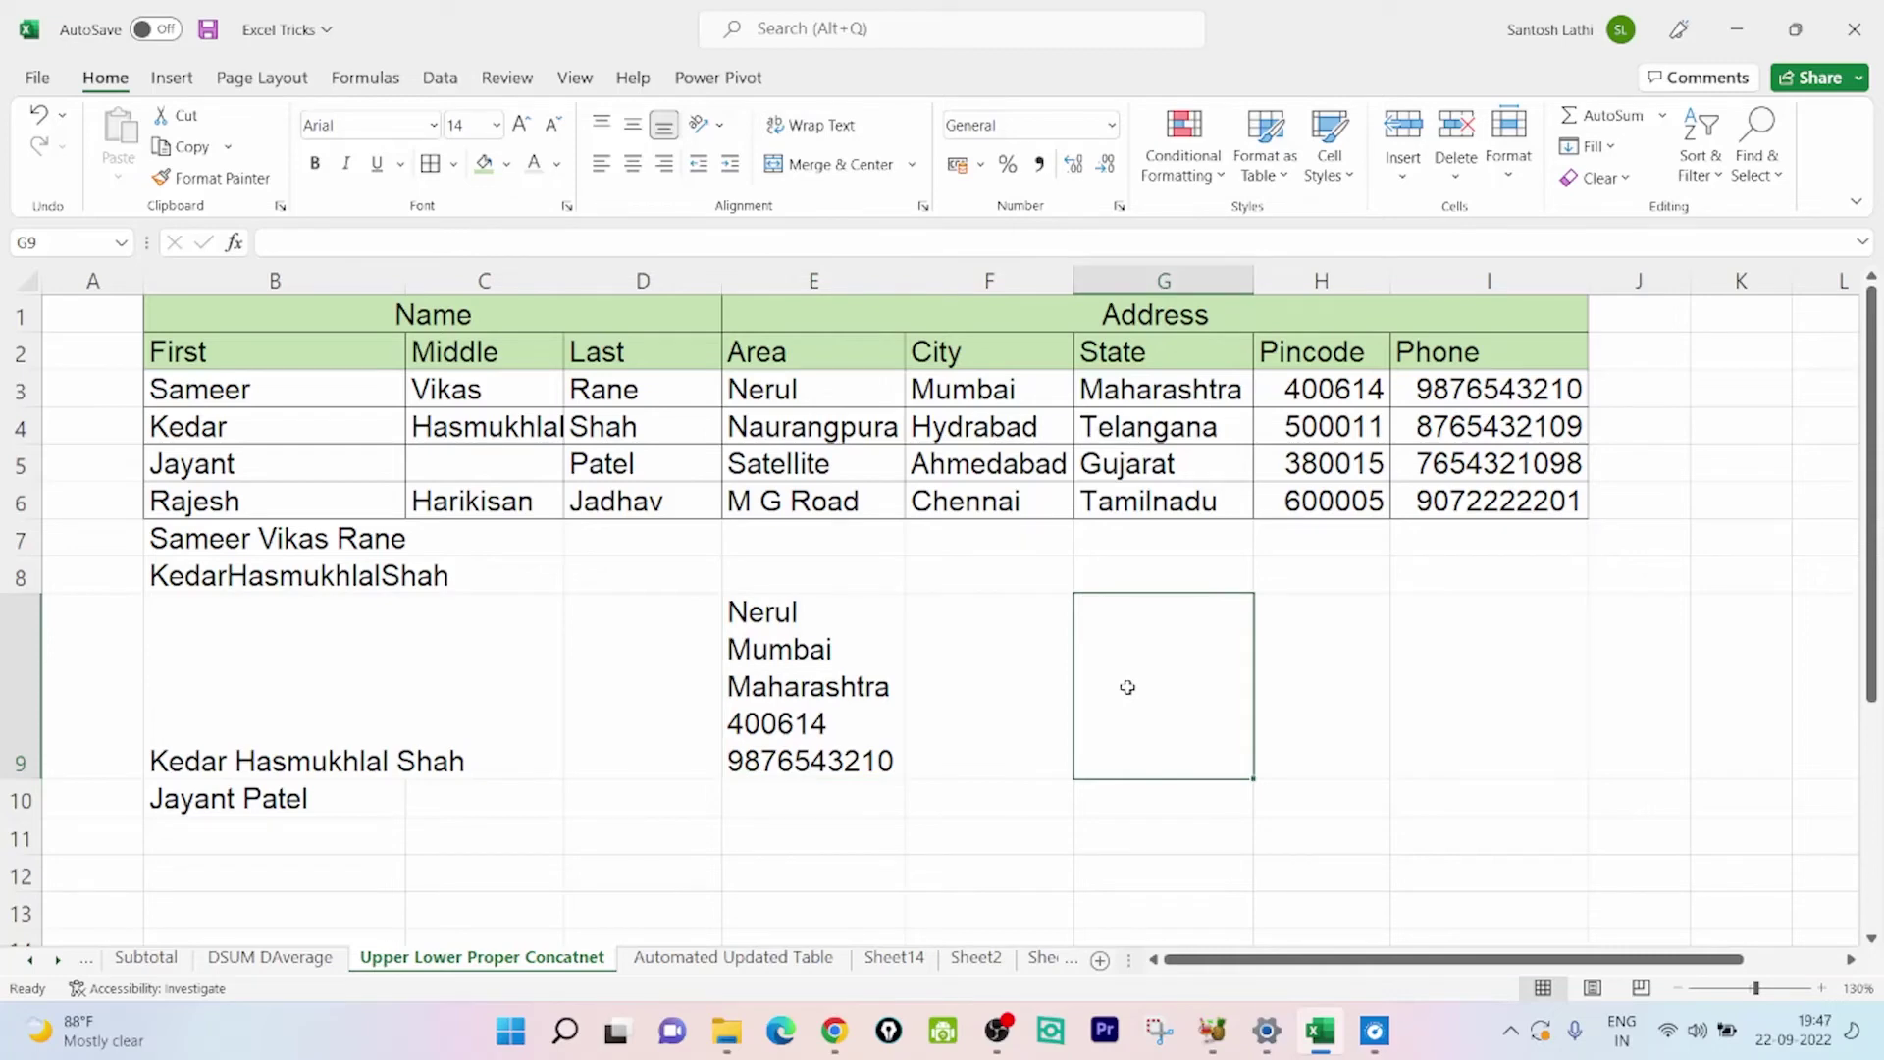
{"action": "type", "text": "=char"}
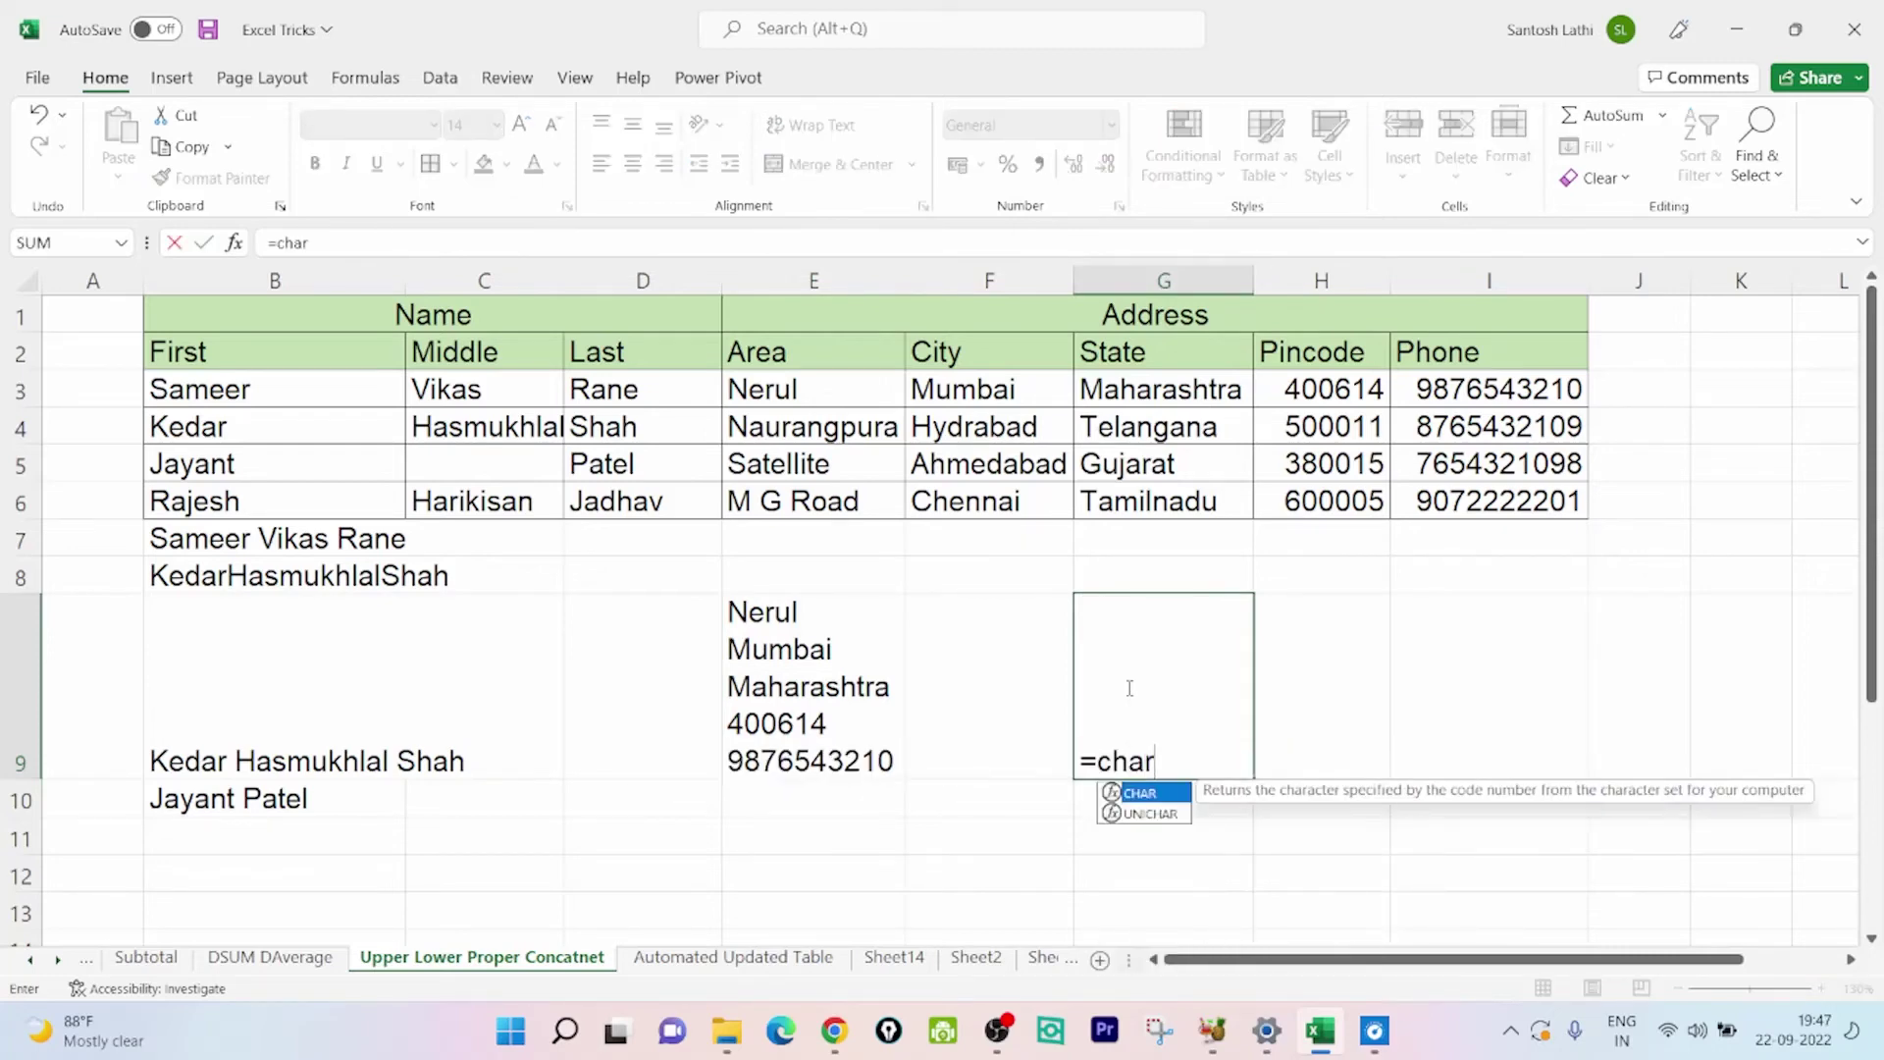
{"action": "key", "text": "Tab"}
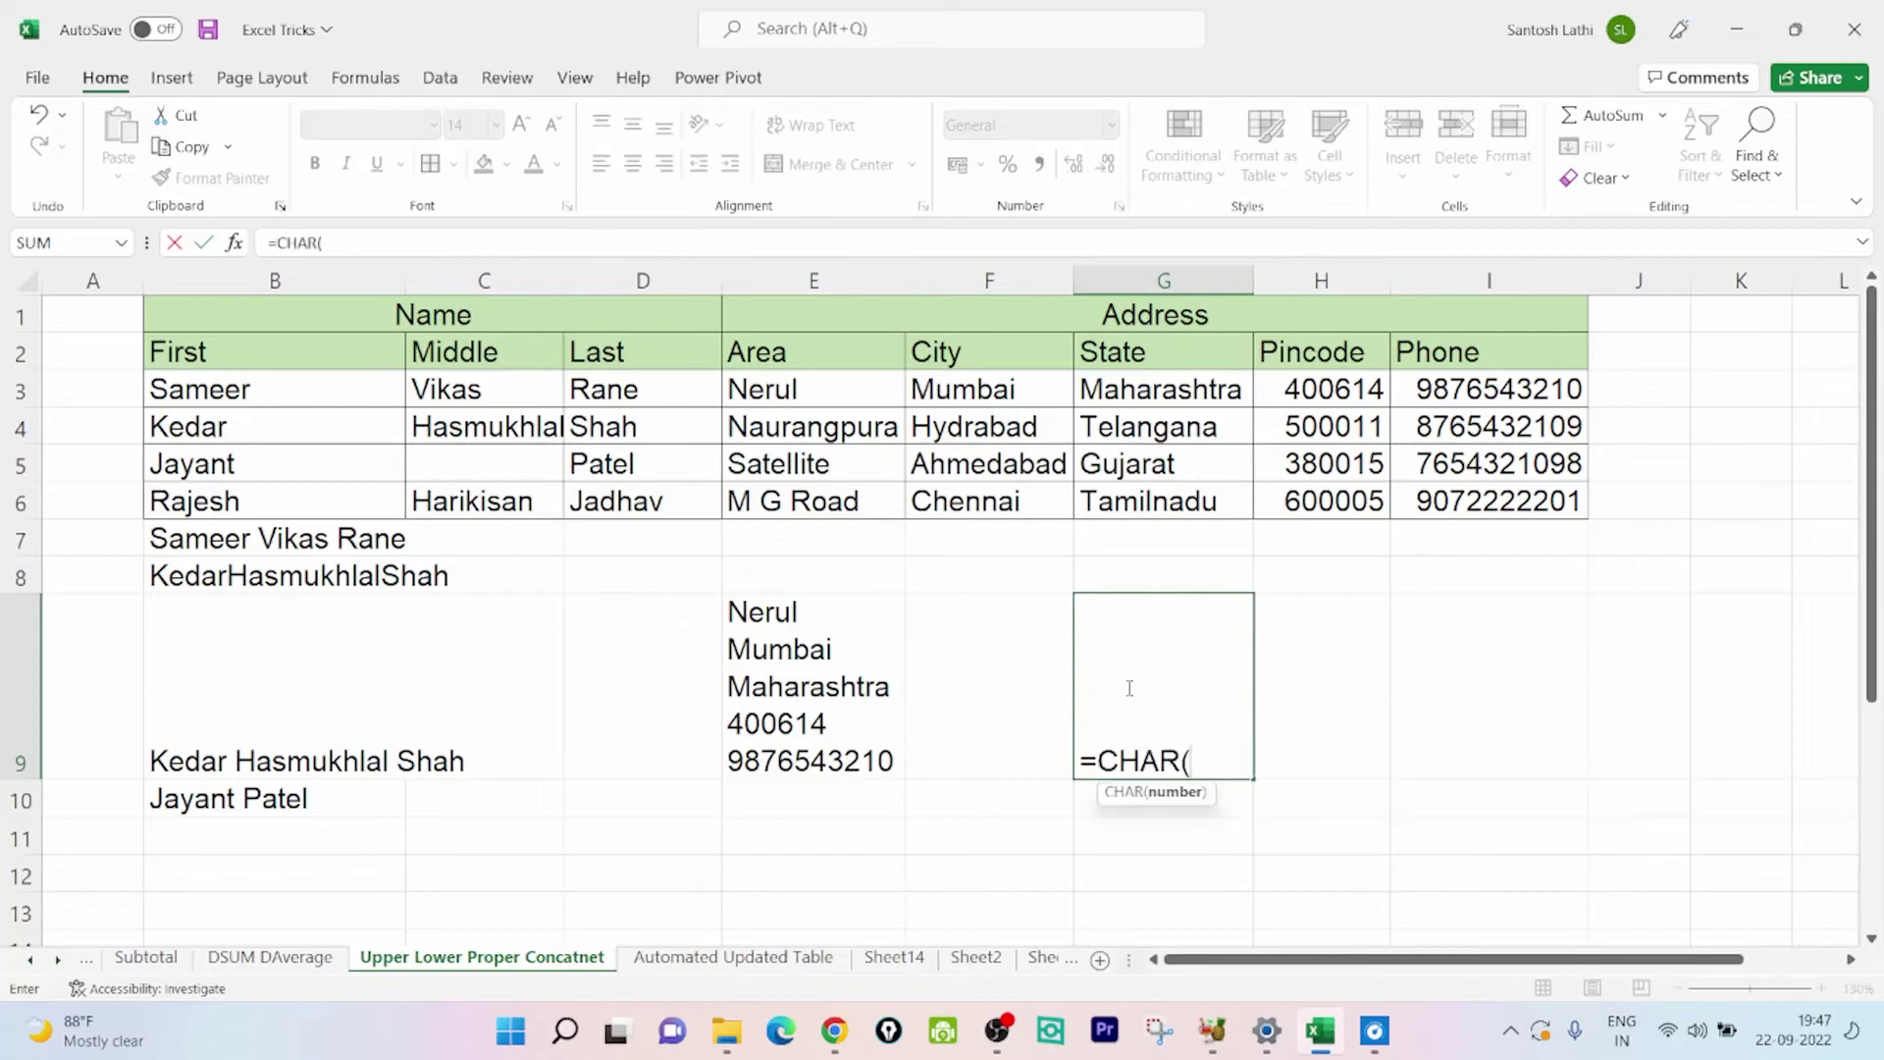
{"action": "type", "text": "87)"}
{"action": "key", "text": "Return"}
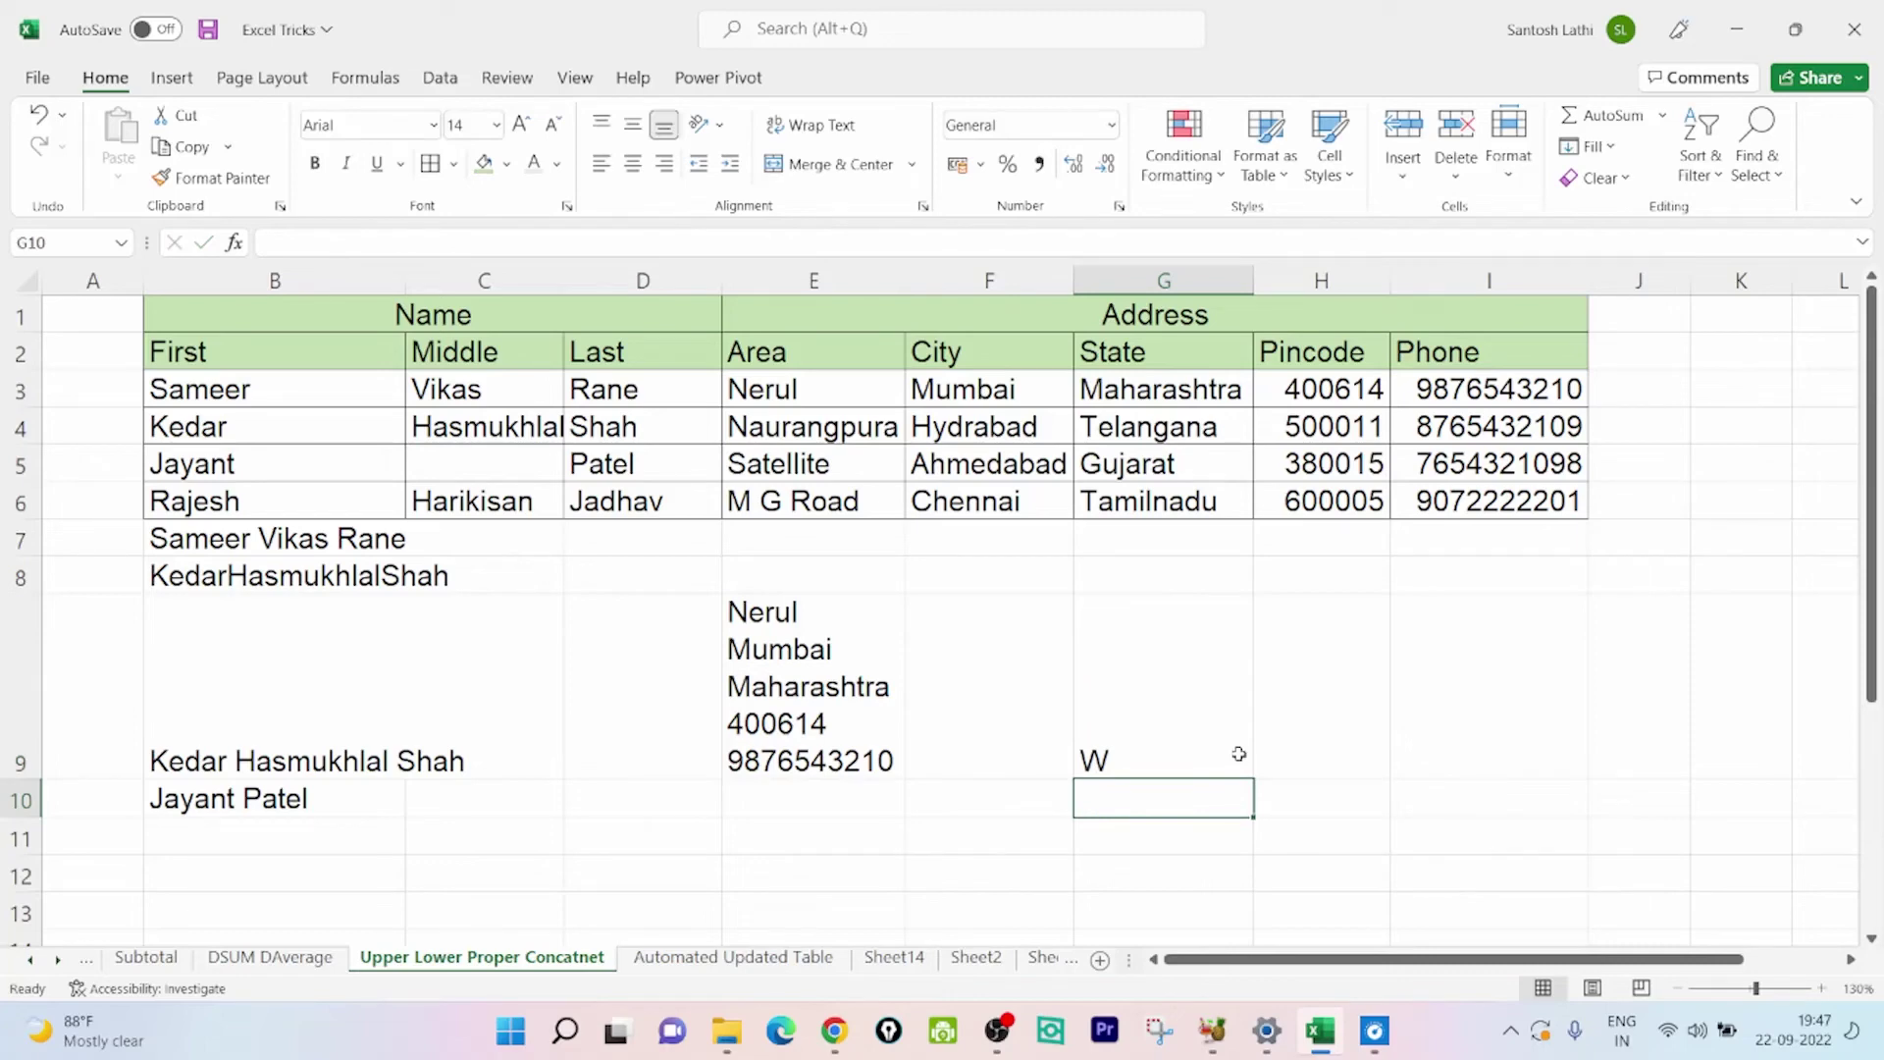
Change the code number in G9's CHAR formula to 67
{"action": "left_click", "coordinate": [1239, 754]}
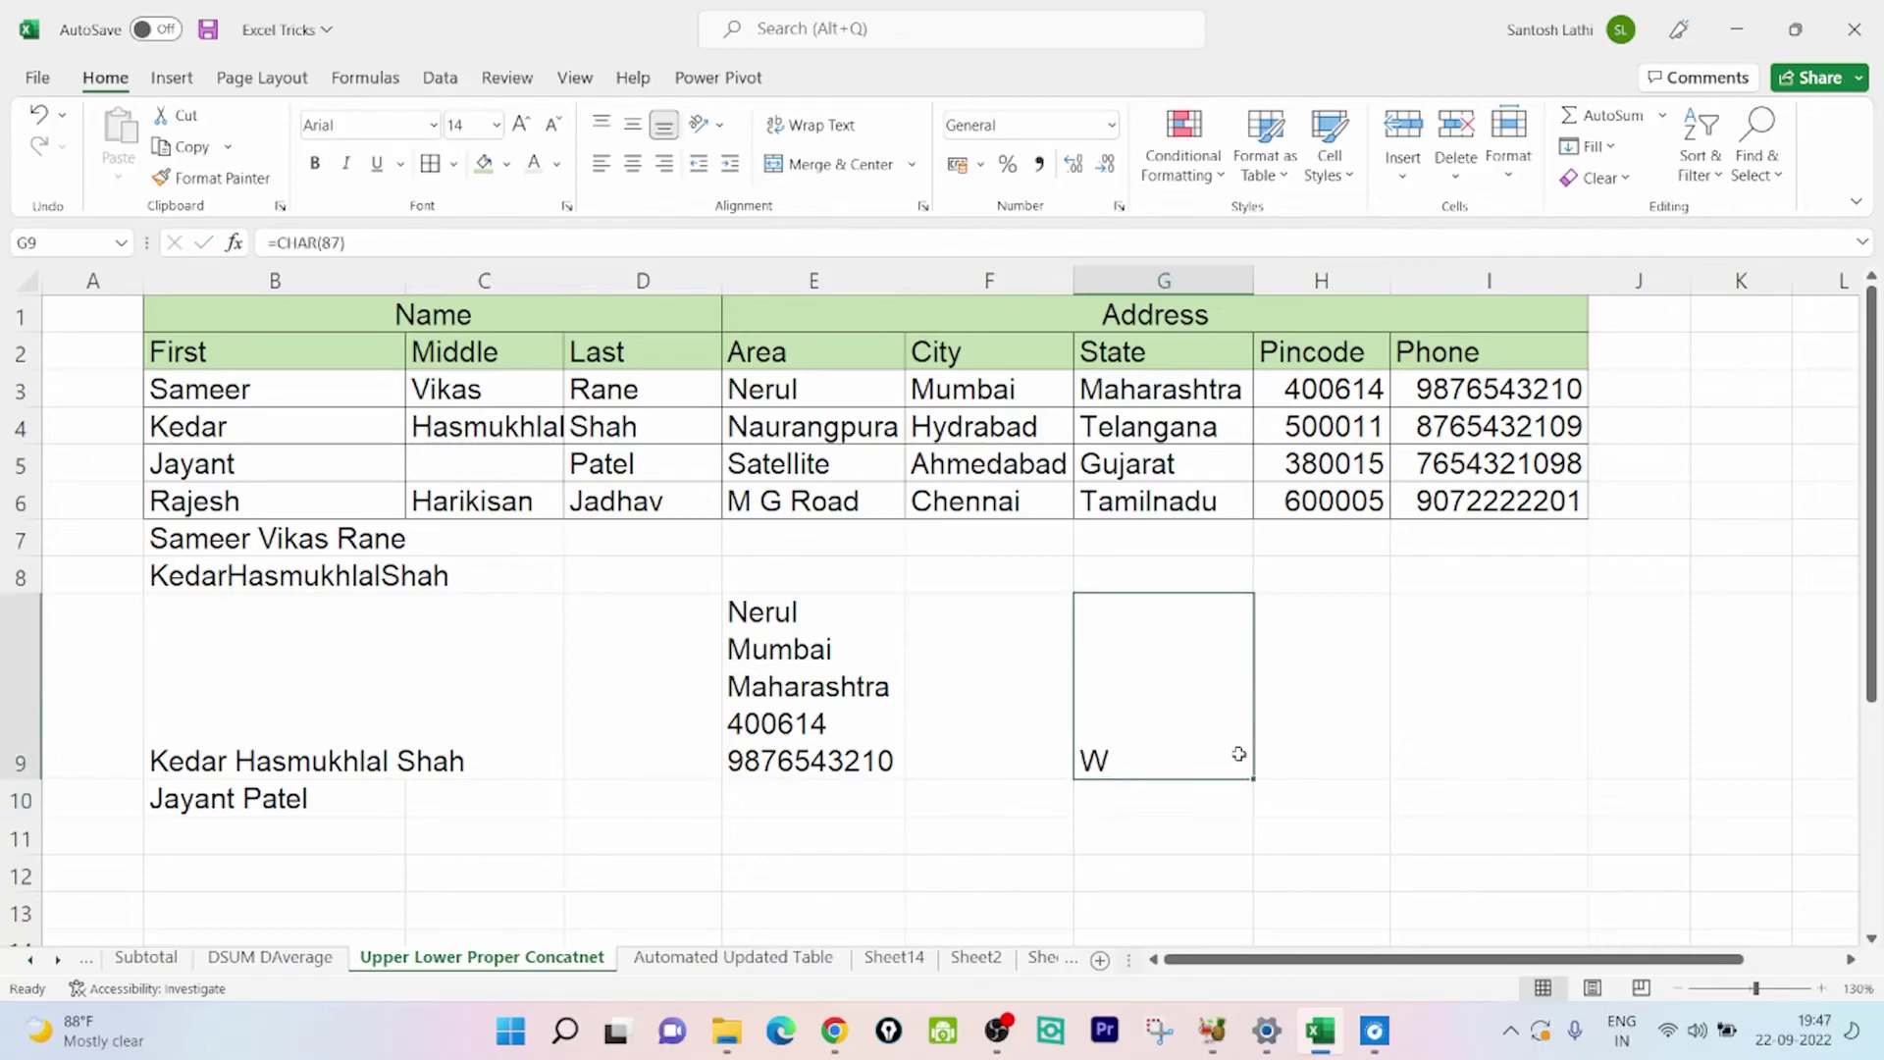
{"action": "left_click", "coordinate": [334, 242]}
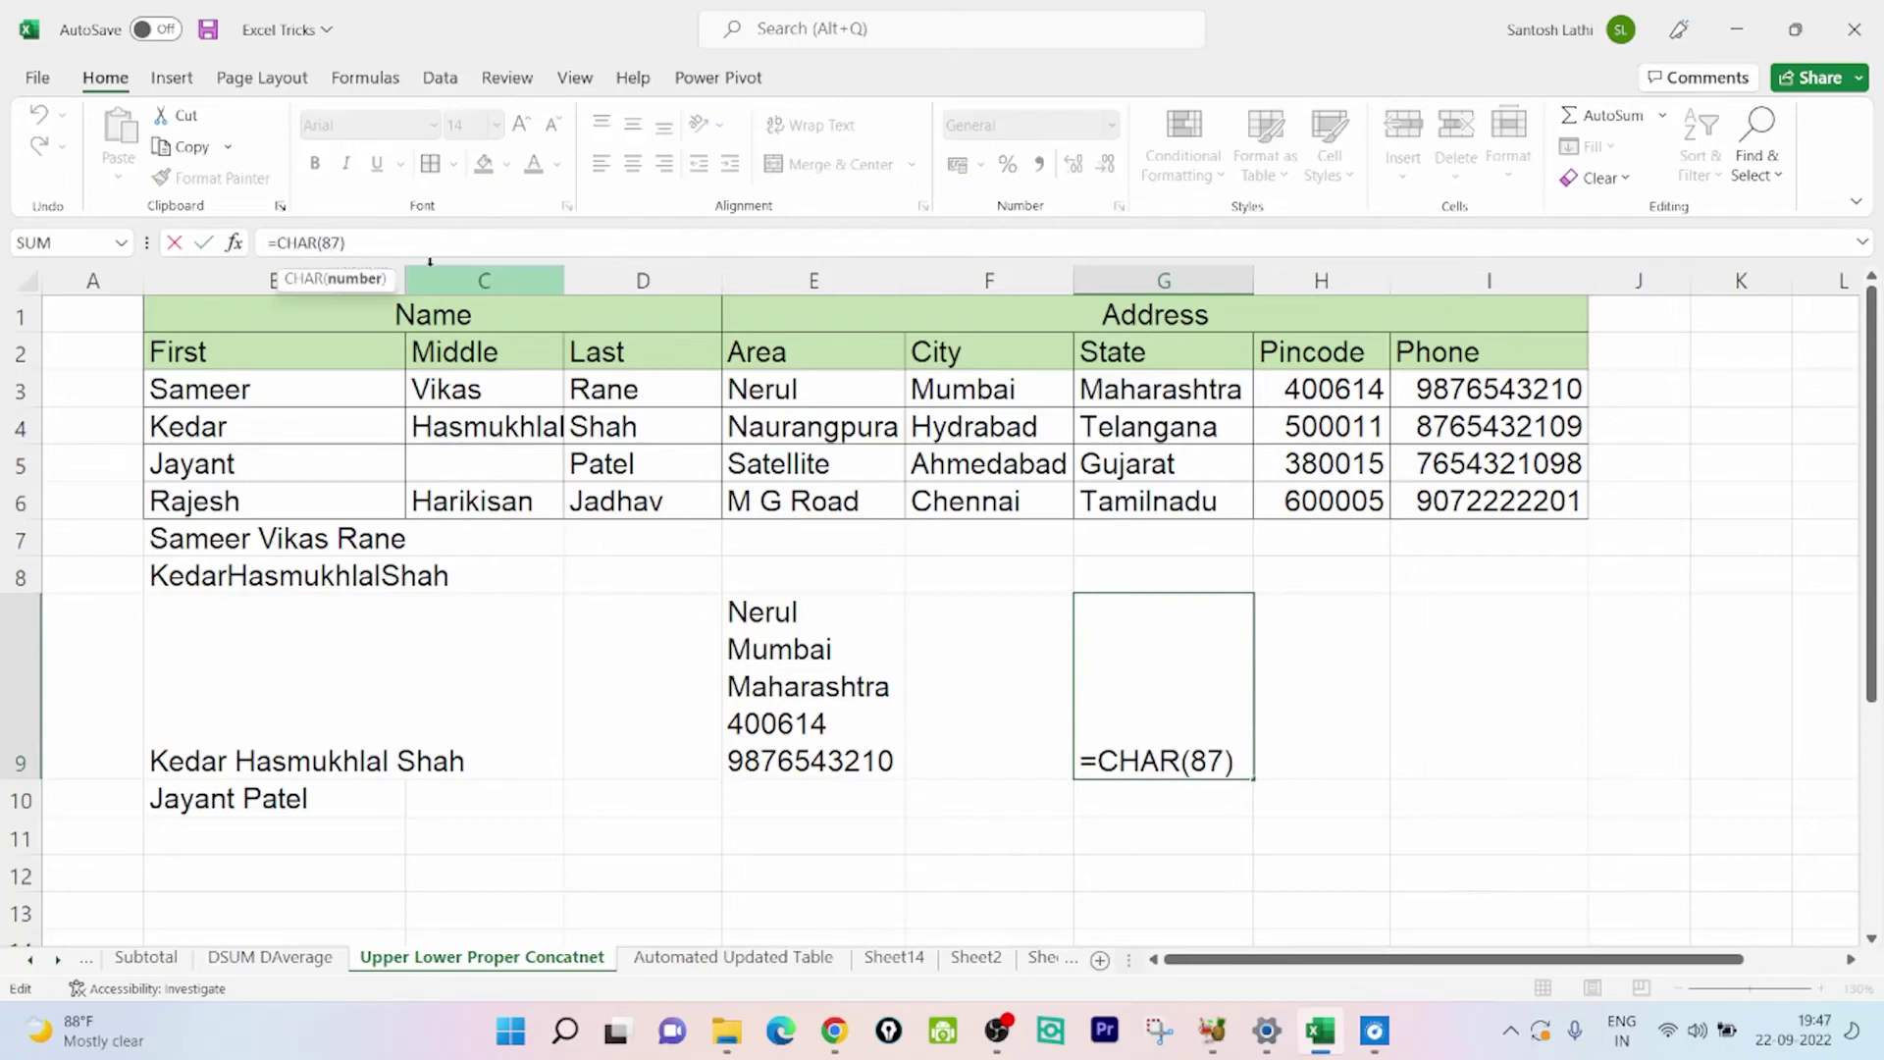
{"action": "key", "text": "BackSpace"}
{"action": "key", "text": "BackSpace"}
{"action": "type", "text": "67"}
{"action": "key", "text": "Return"}
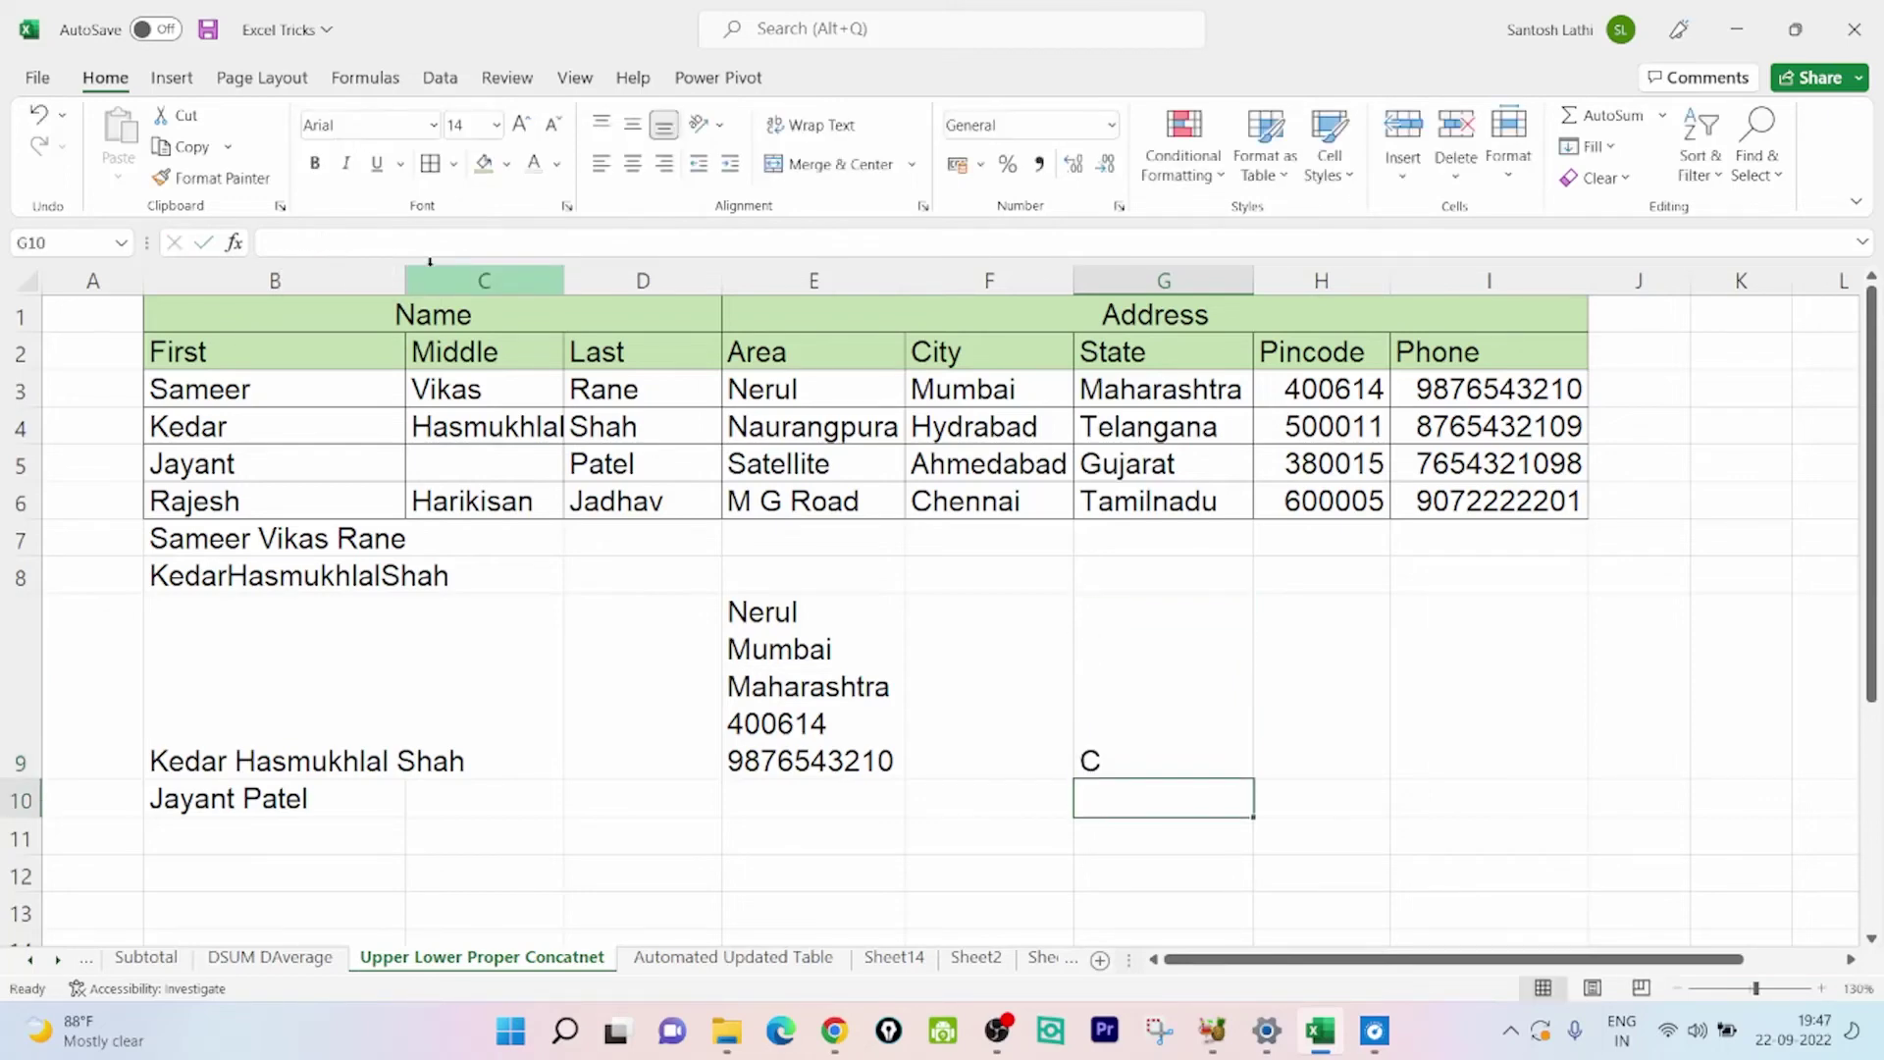
Set the code number in G9's CHAR formula to 10, the line-break character
{"action": "left_click", "coordinate": [1131, 729]}
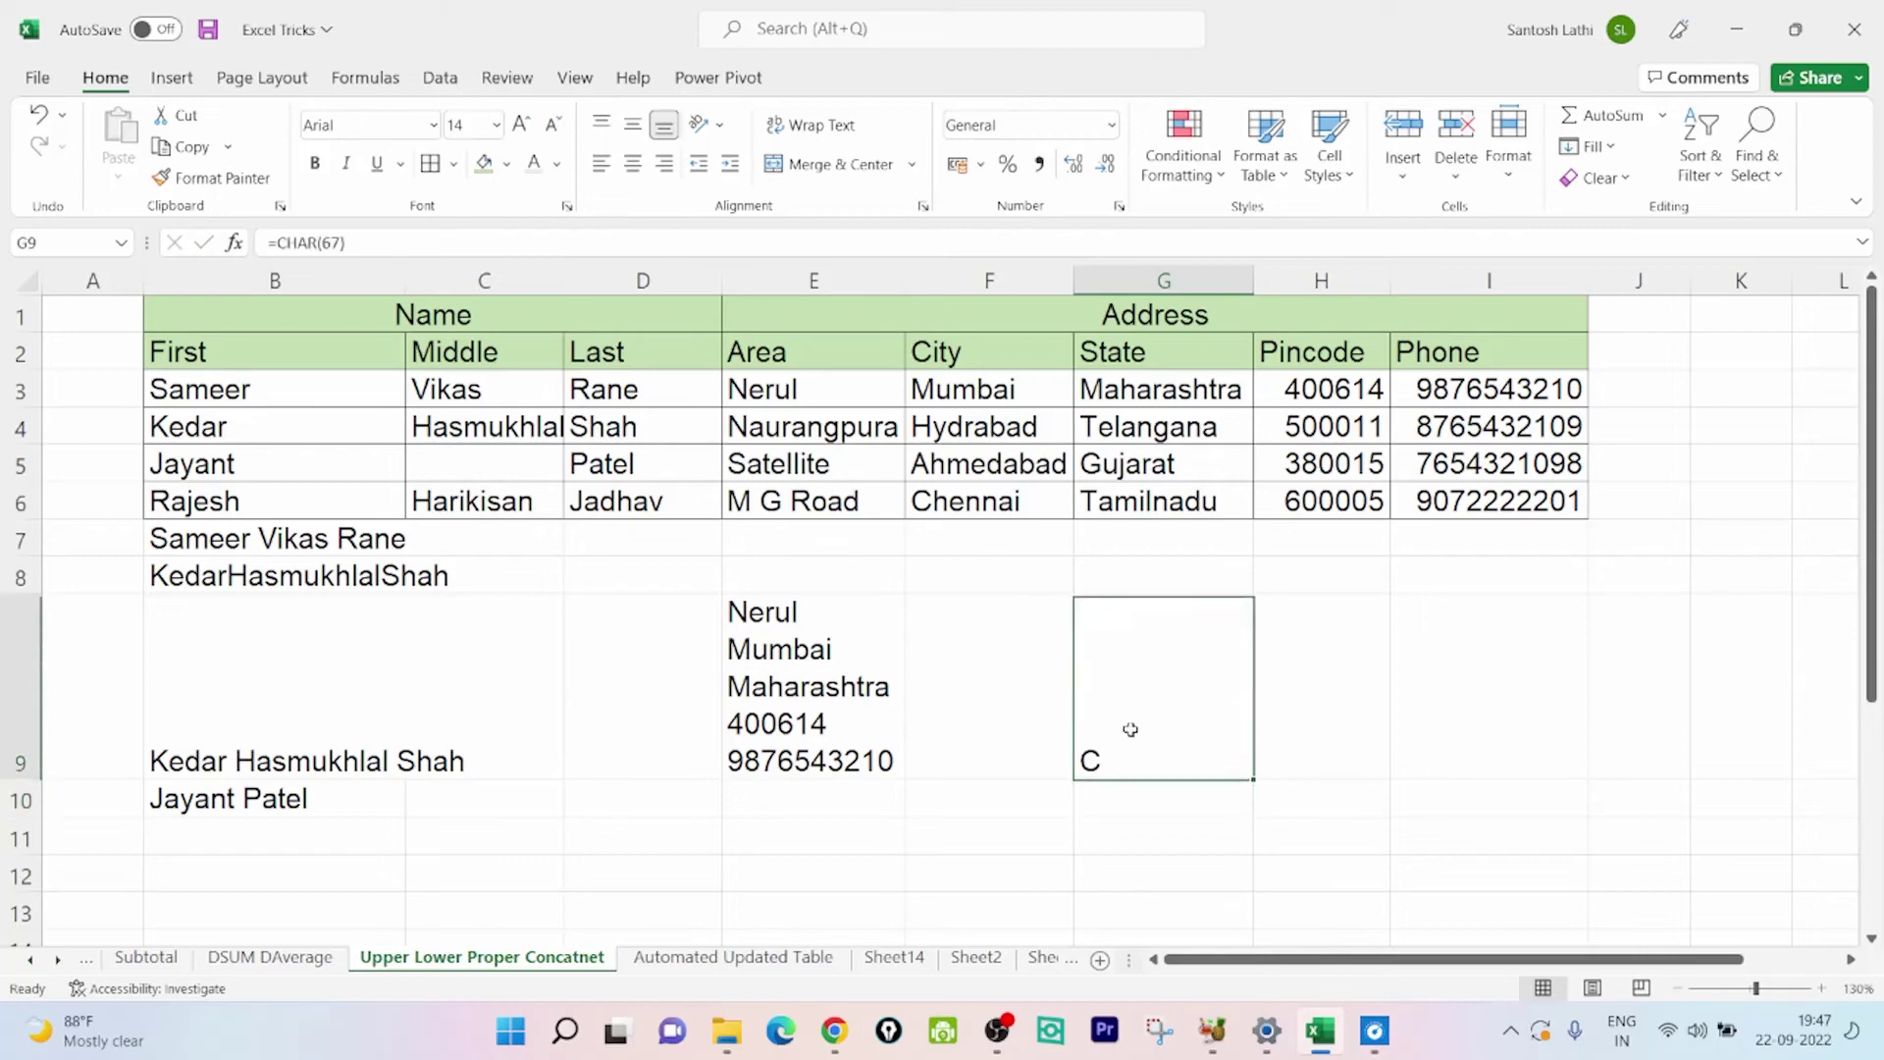
{"action": "left_click", "coordinate": [340, 249]}
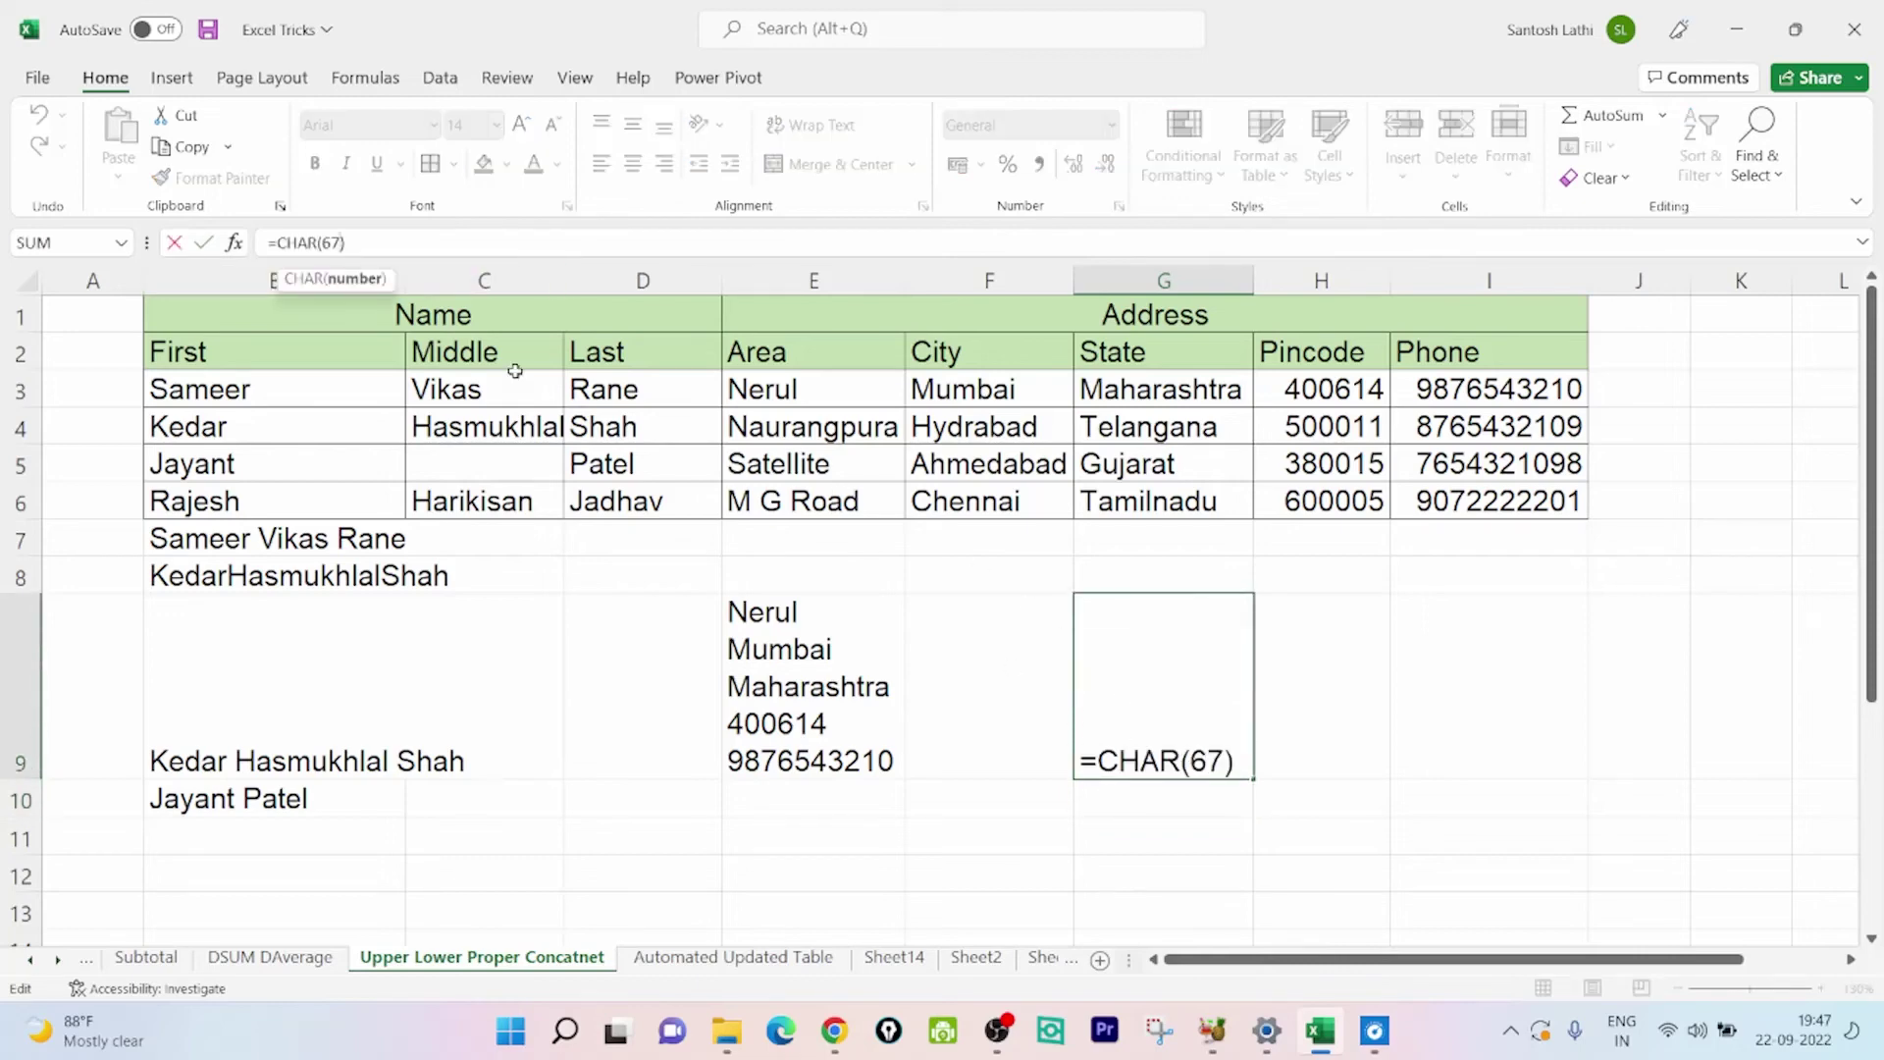
{"action": "key", "text": "BackSpace"}
{"action": "key", "text": "BackSpace"}
{"action": "type", "text": "10"}
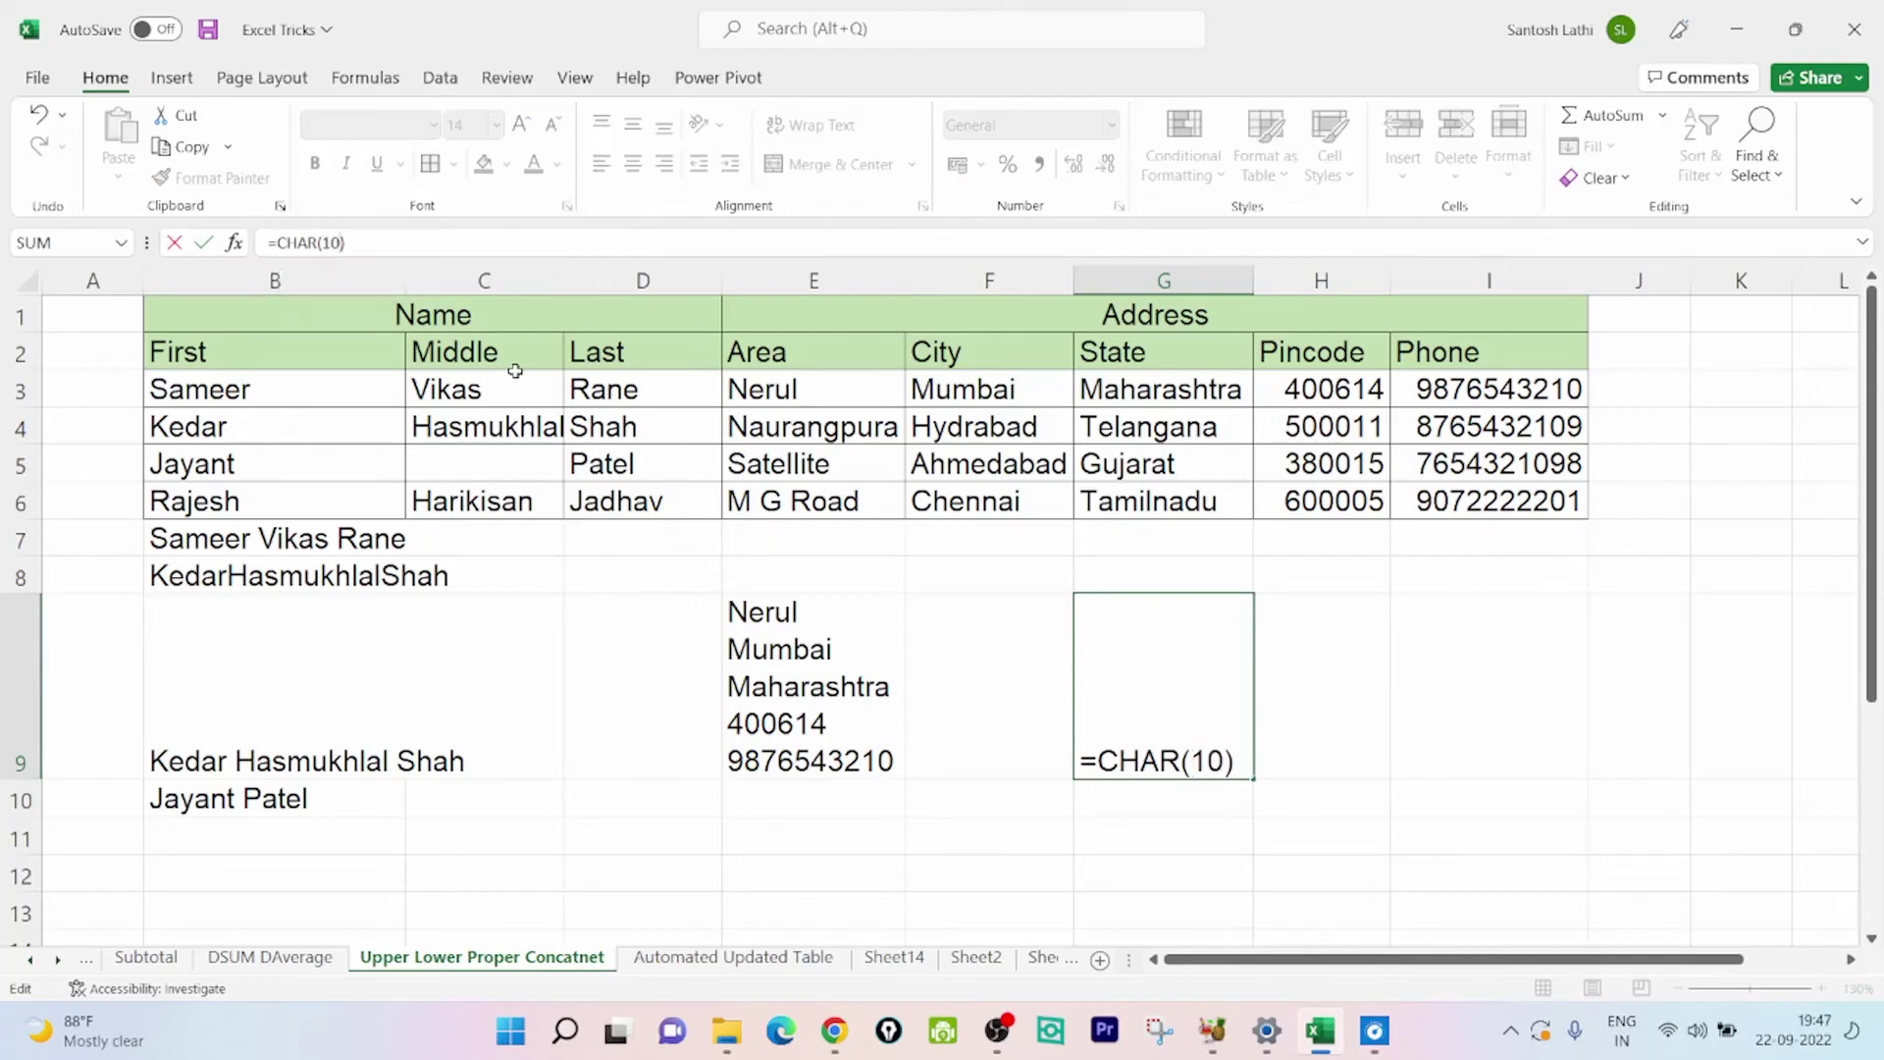
{"action": "key", "text": "Return"}
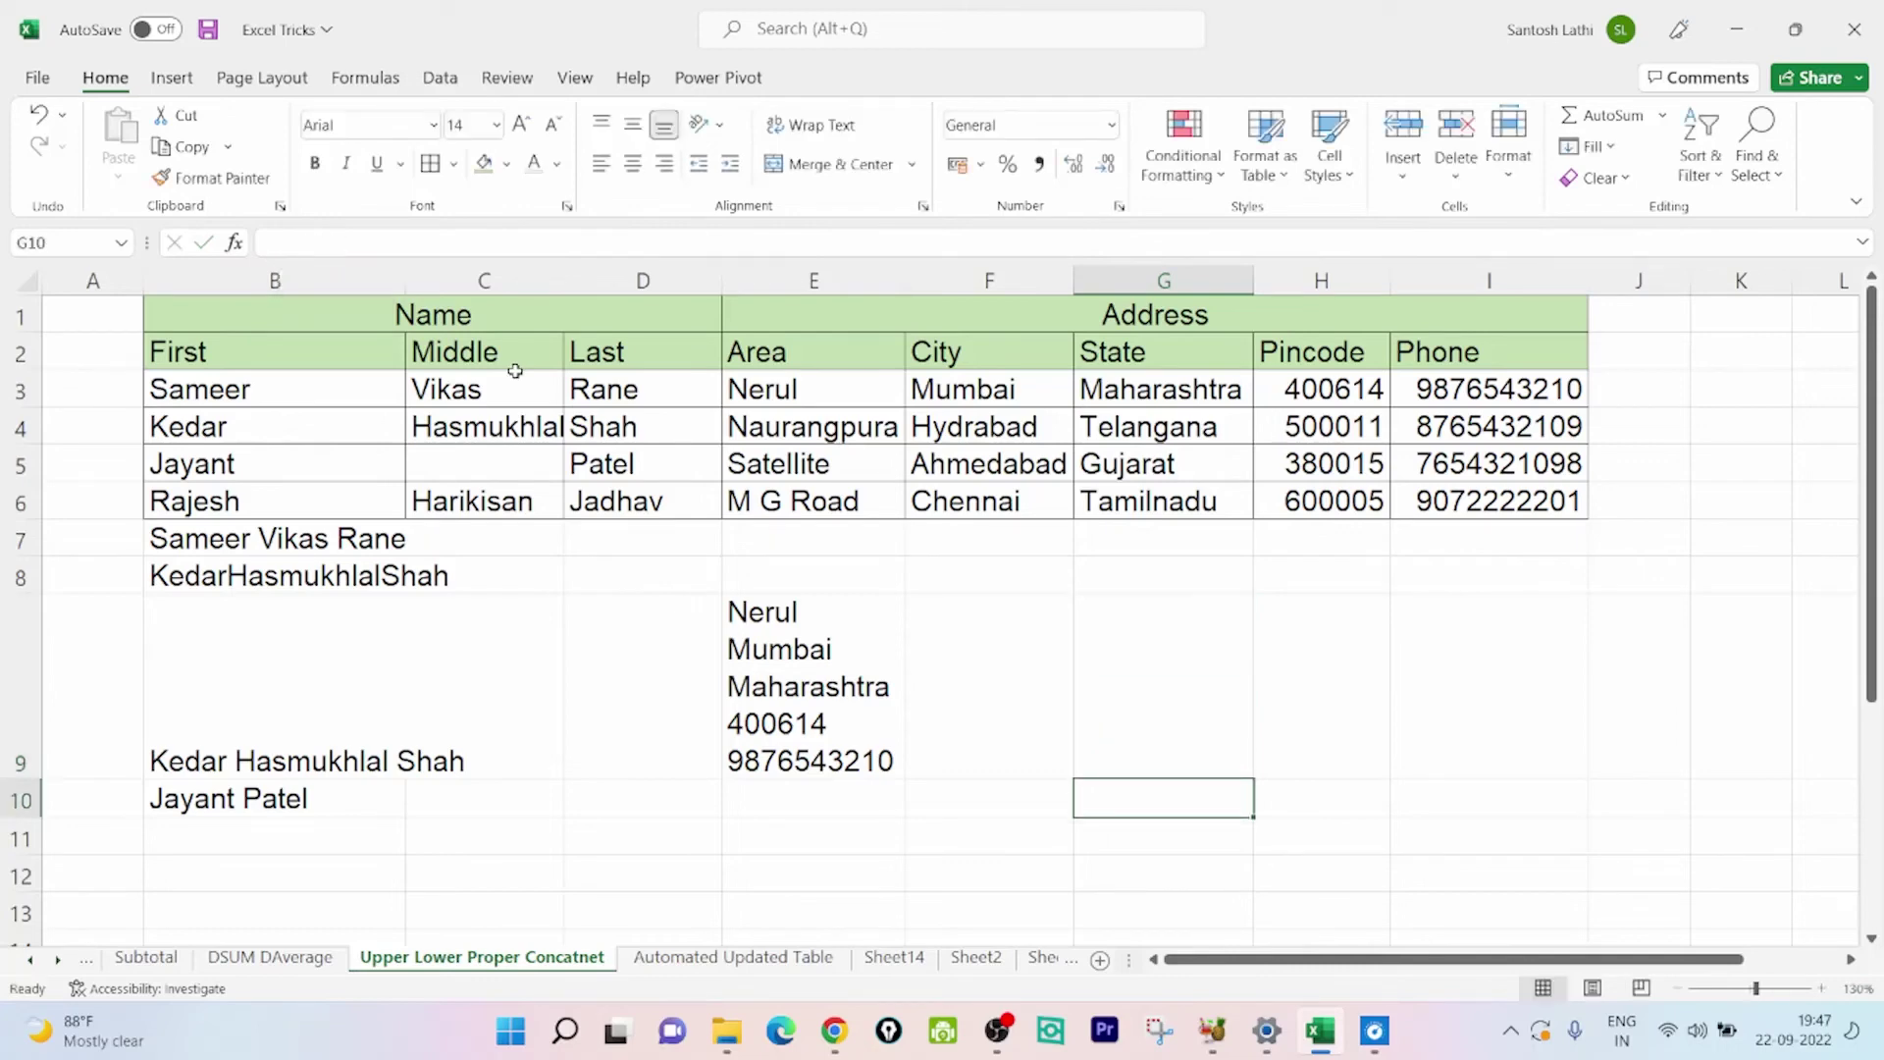
Change the code number in G9's CHAR formula to 3
{"action": "left_click", "coordinate": [1166, 759]}
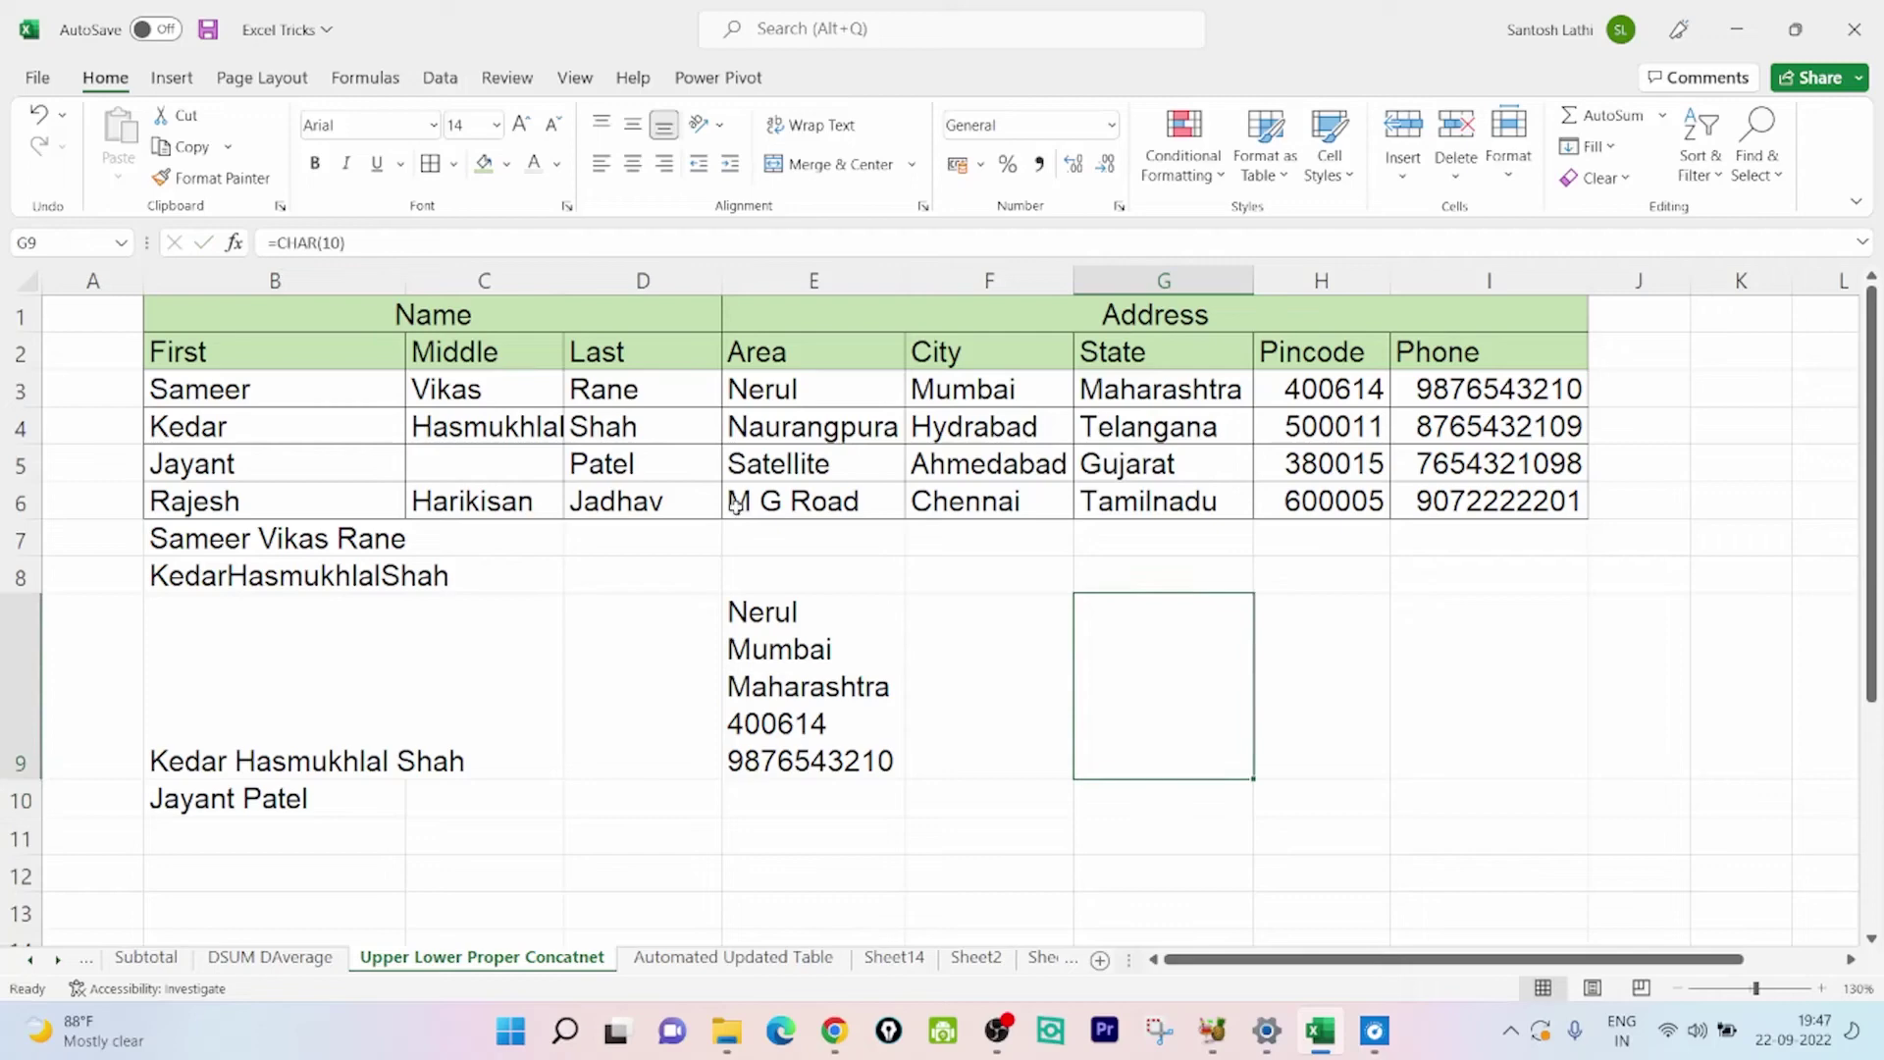
{"action": "left_click", "coordinate": [337, 243]}
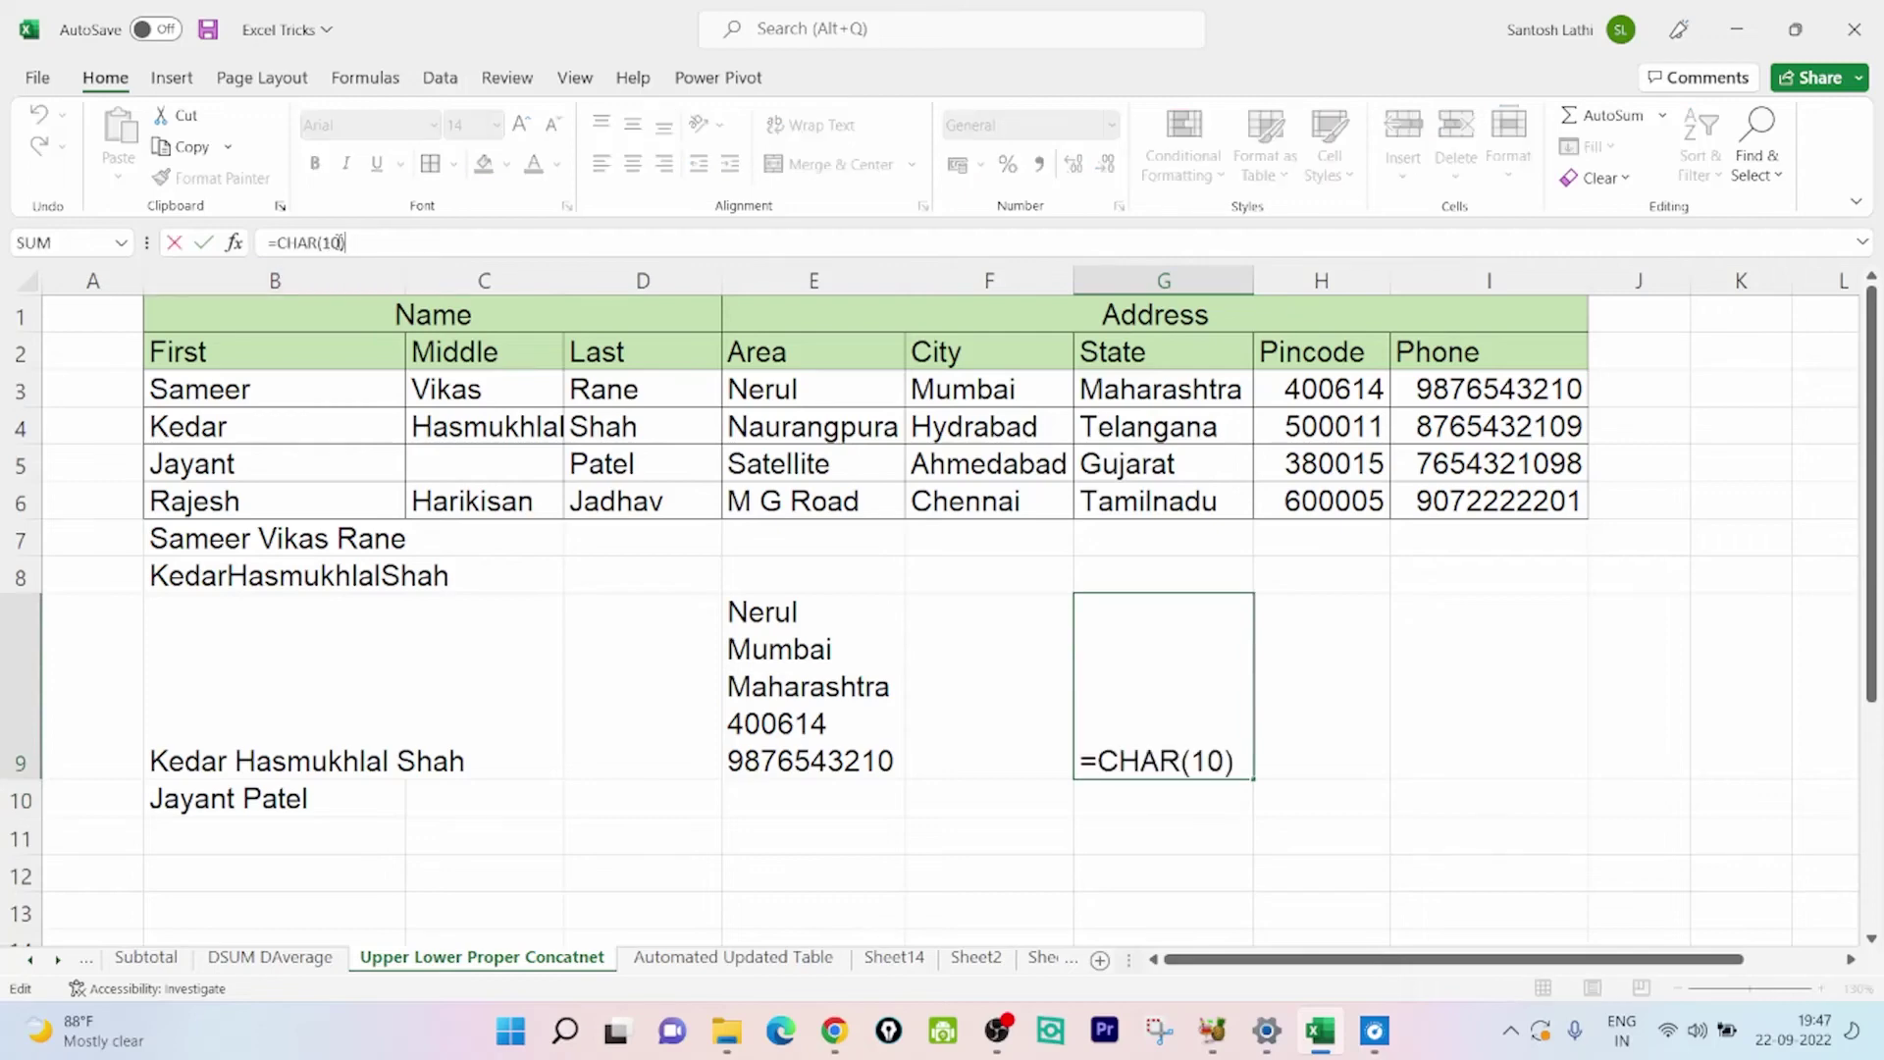
{"action": "key", "text": "BackSpace"}
{"action": "key", "text": "BackSpace"}
{"action": "type", "text": "3"}
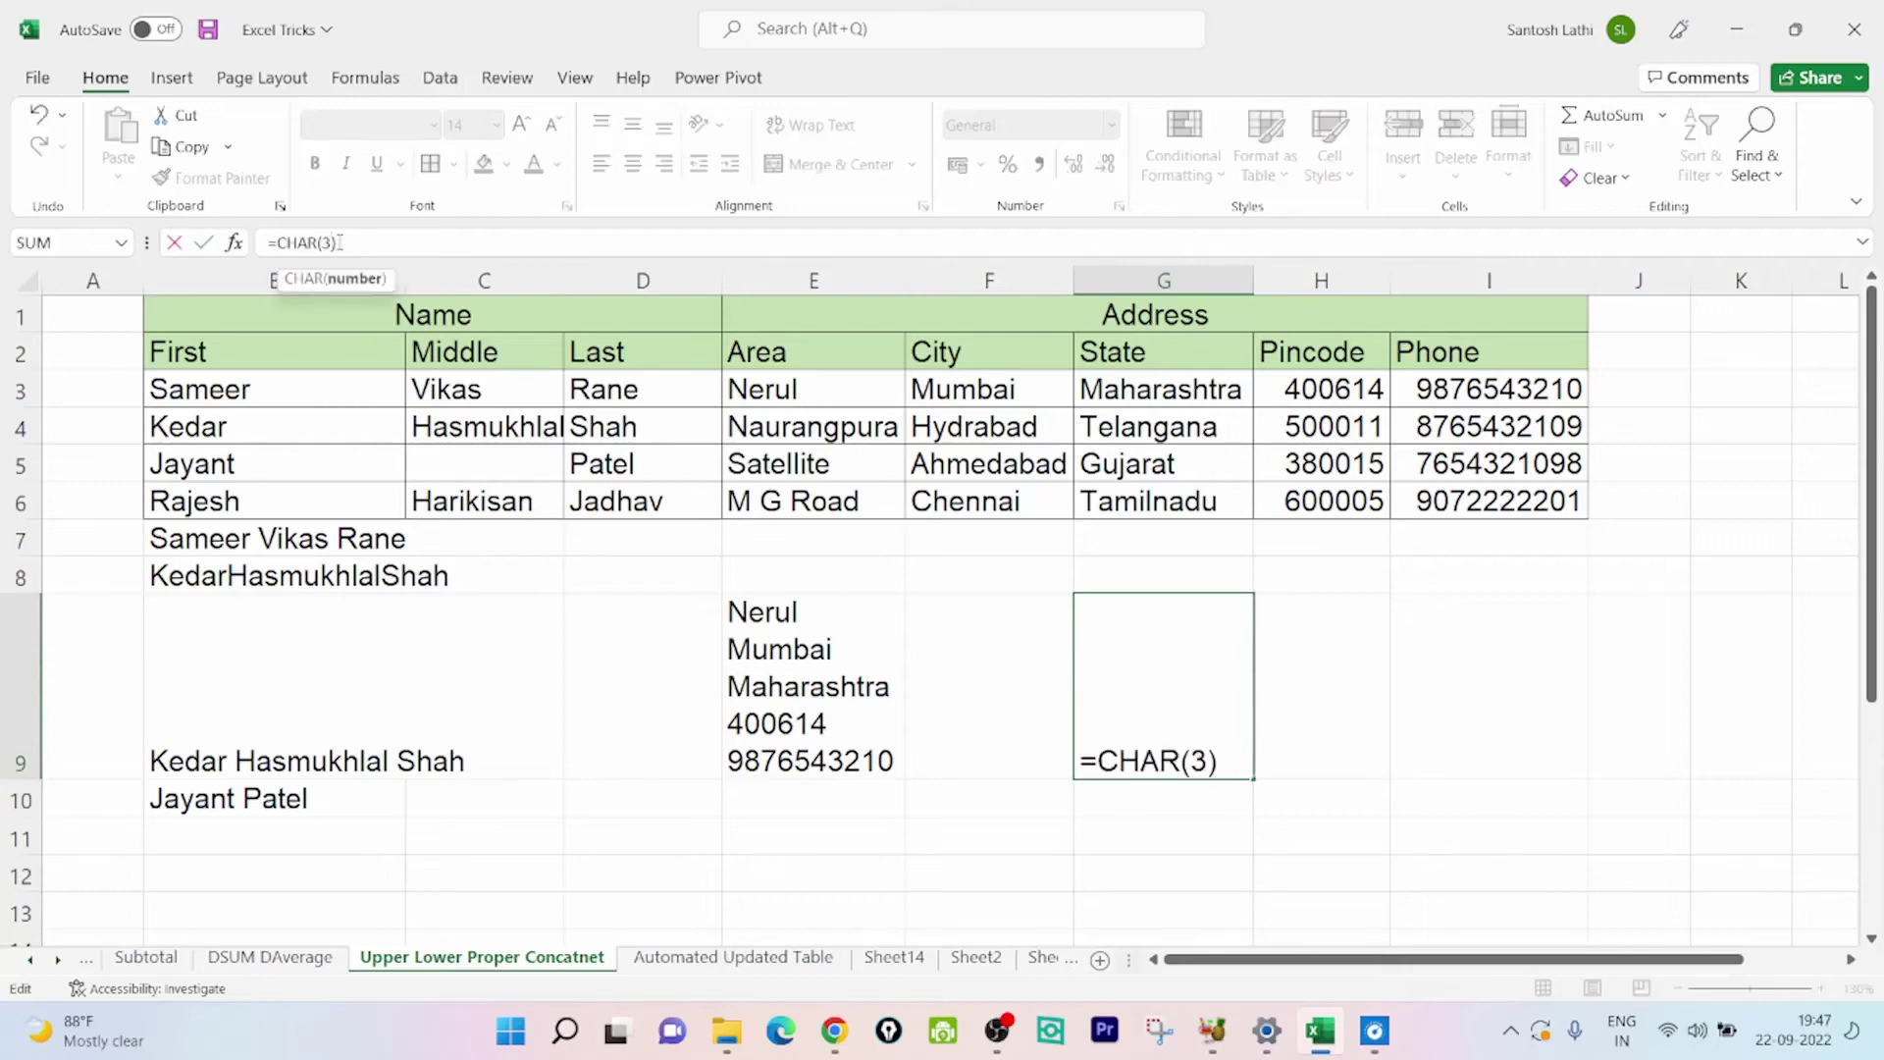
{"action": "key", "text": "Return"}
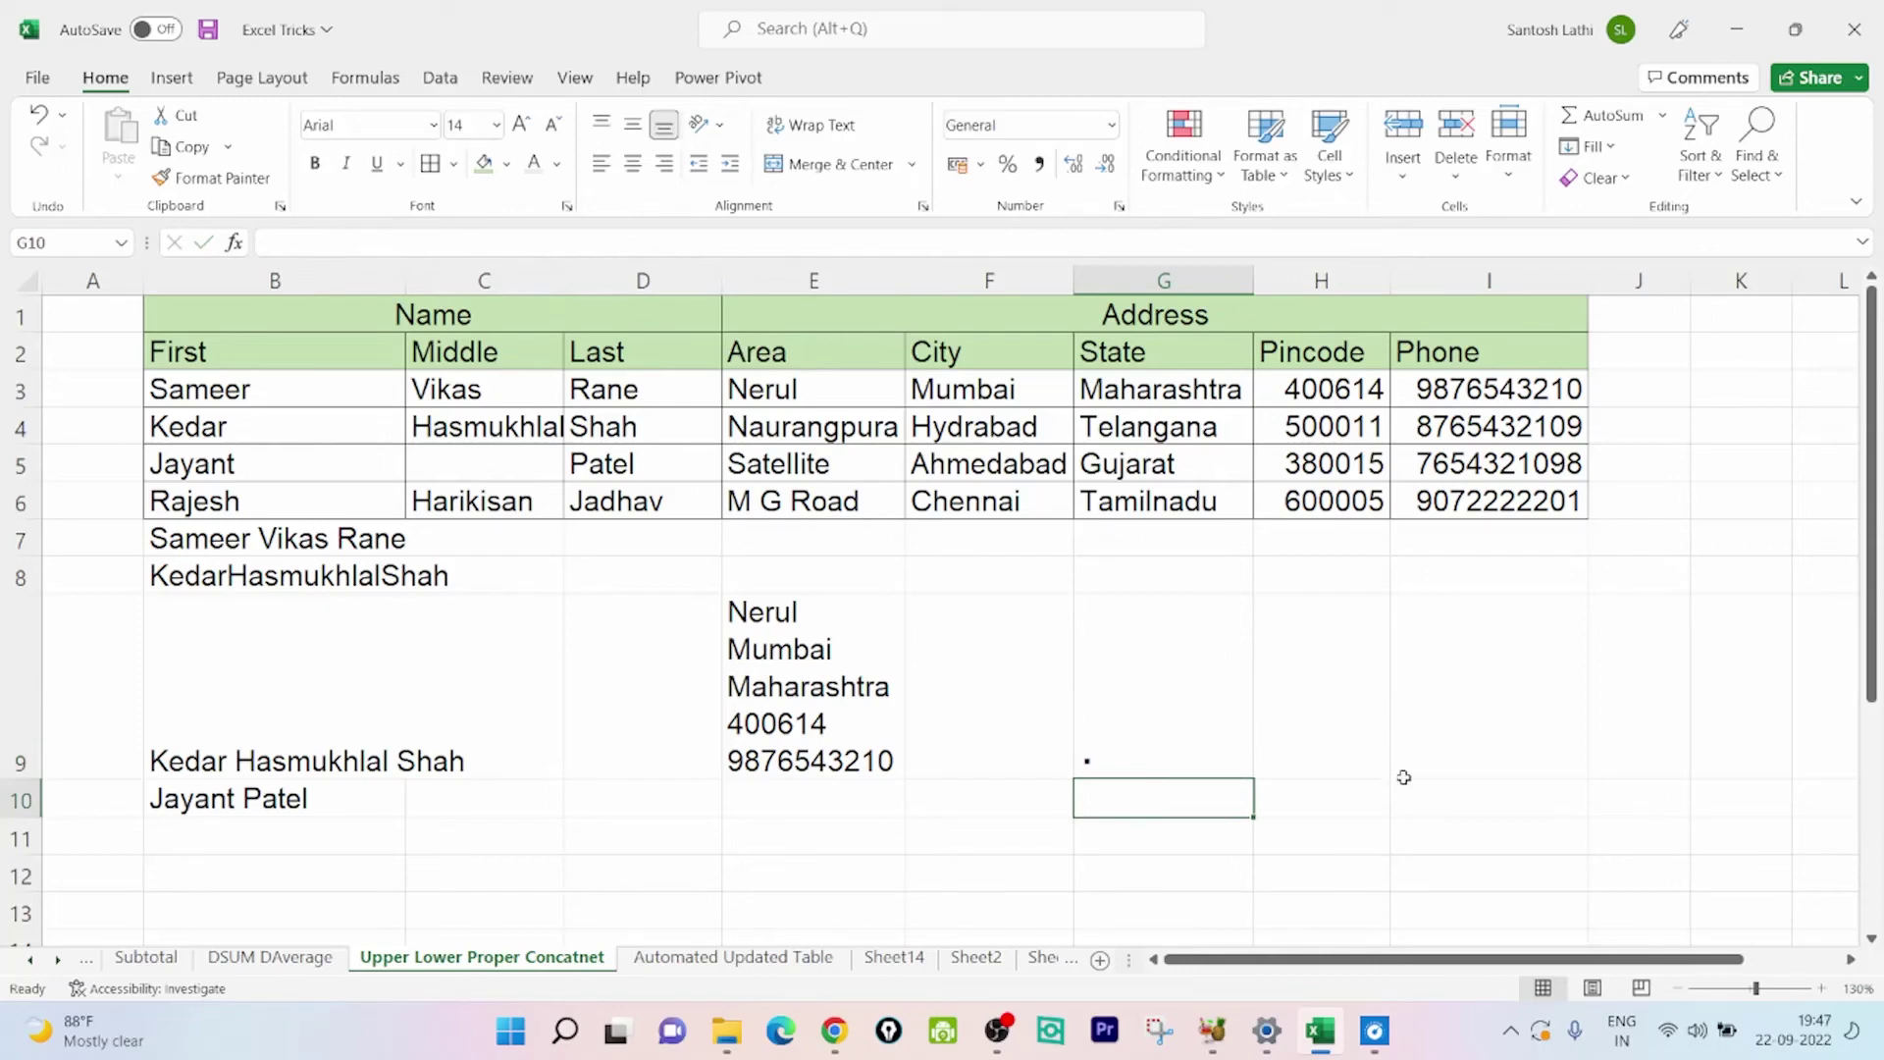
Clear the CHAR formula from cell G9
{"action": "left_click", "coordinate": [1156, 724]}
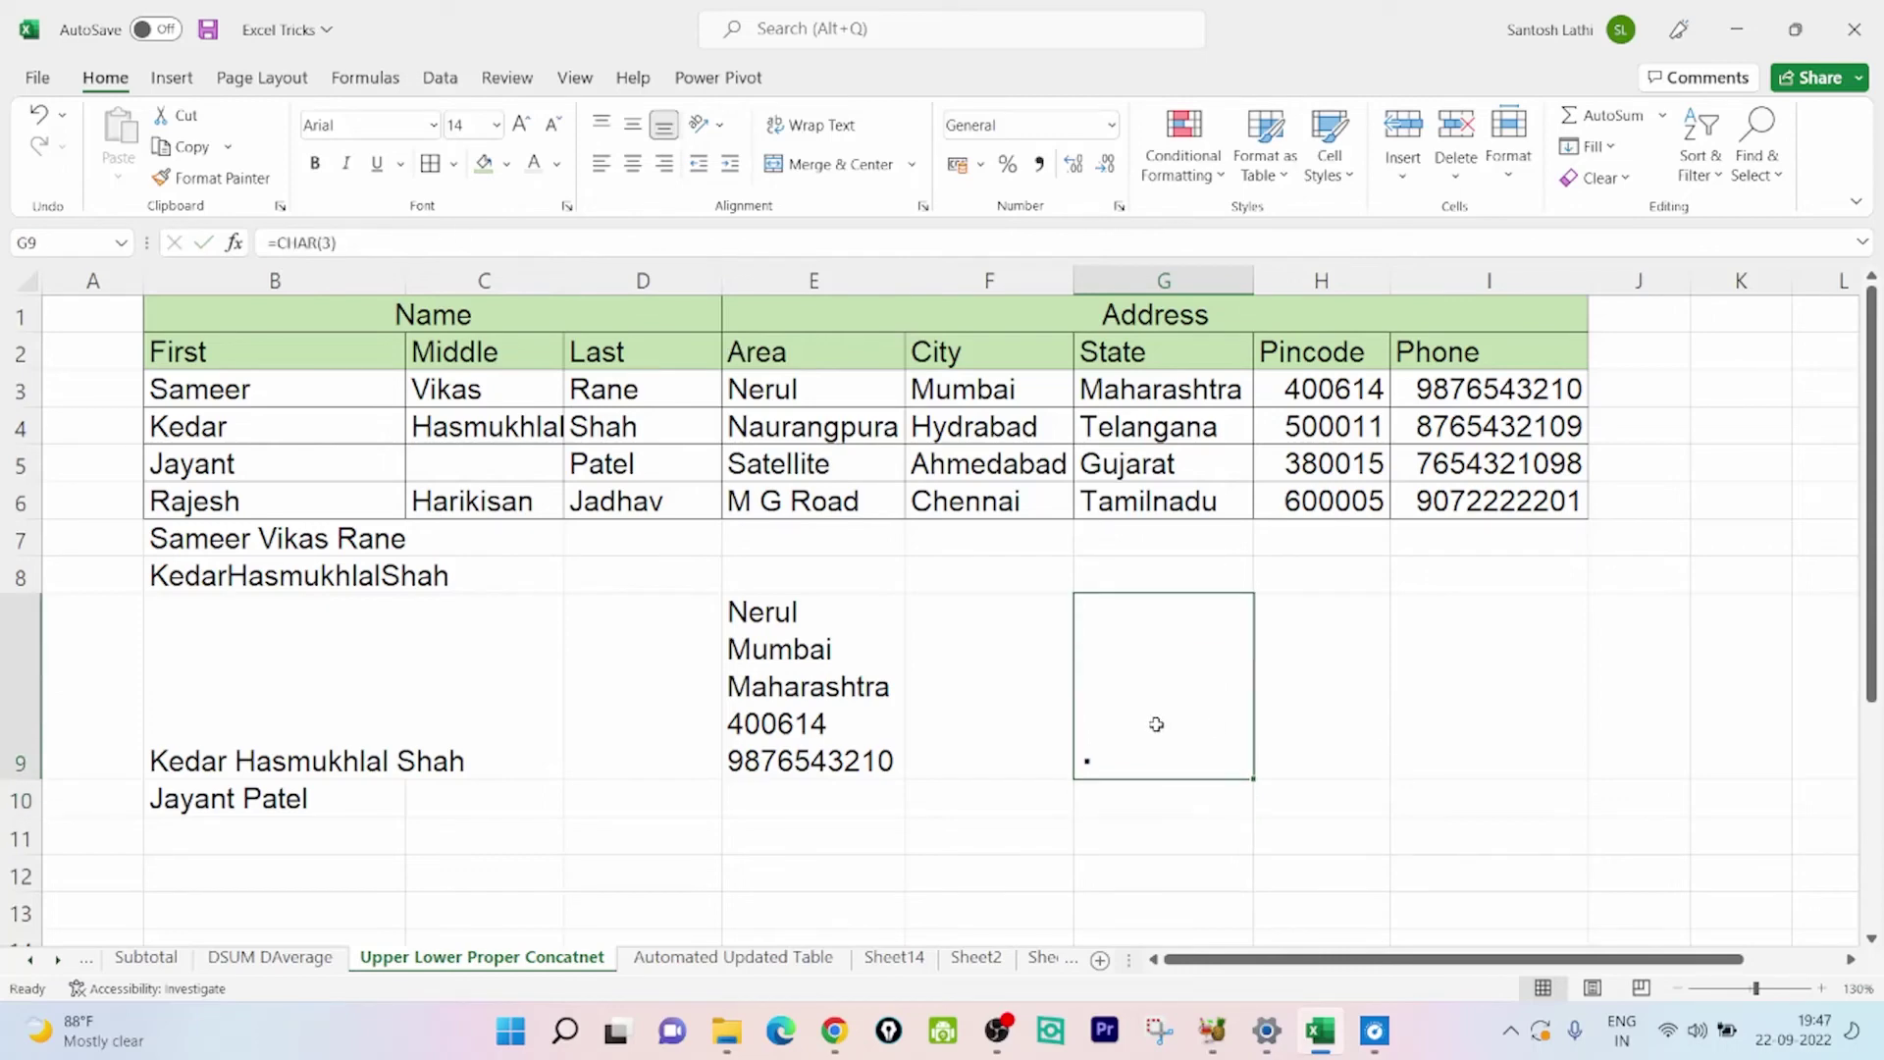
{"action": "key", "text": "Delete"}
Enter the code numbers 1, 2, 3 and 4 down cells A12 to A15
{"action": "left_click_drag", "start_coordinate": [1876, 456], "coordinate": [1875, 680]}
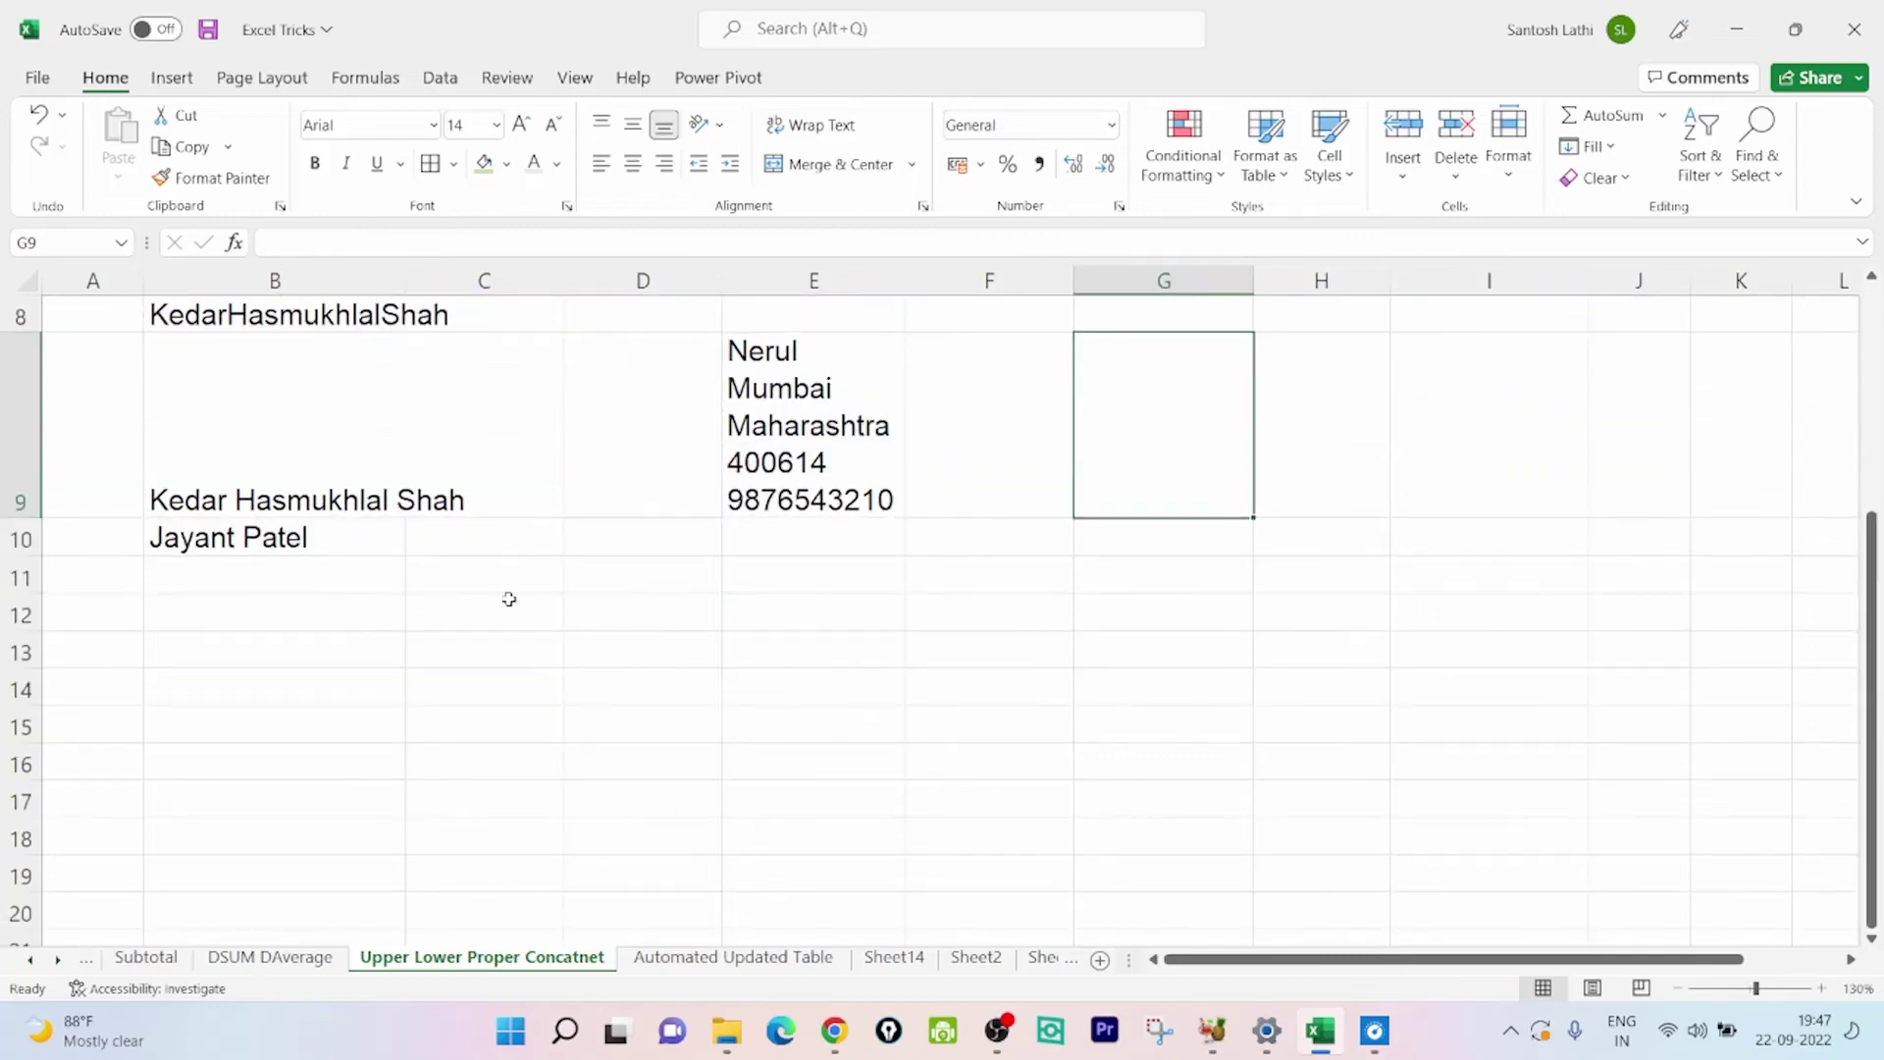
{"action": "left_click", "coordinate": [137, 627]}
{"action": "type", "text": "1"}
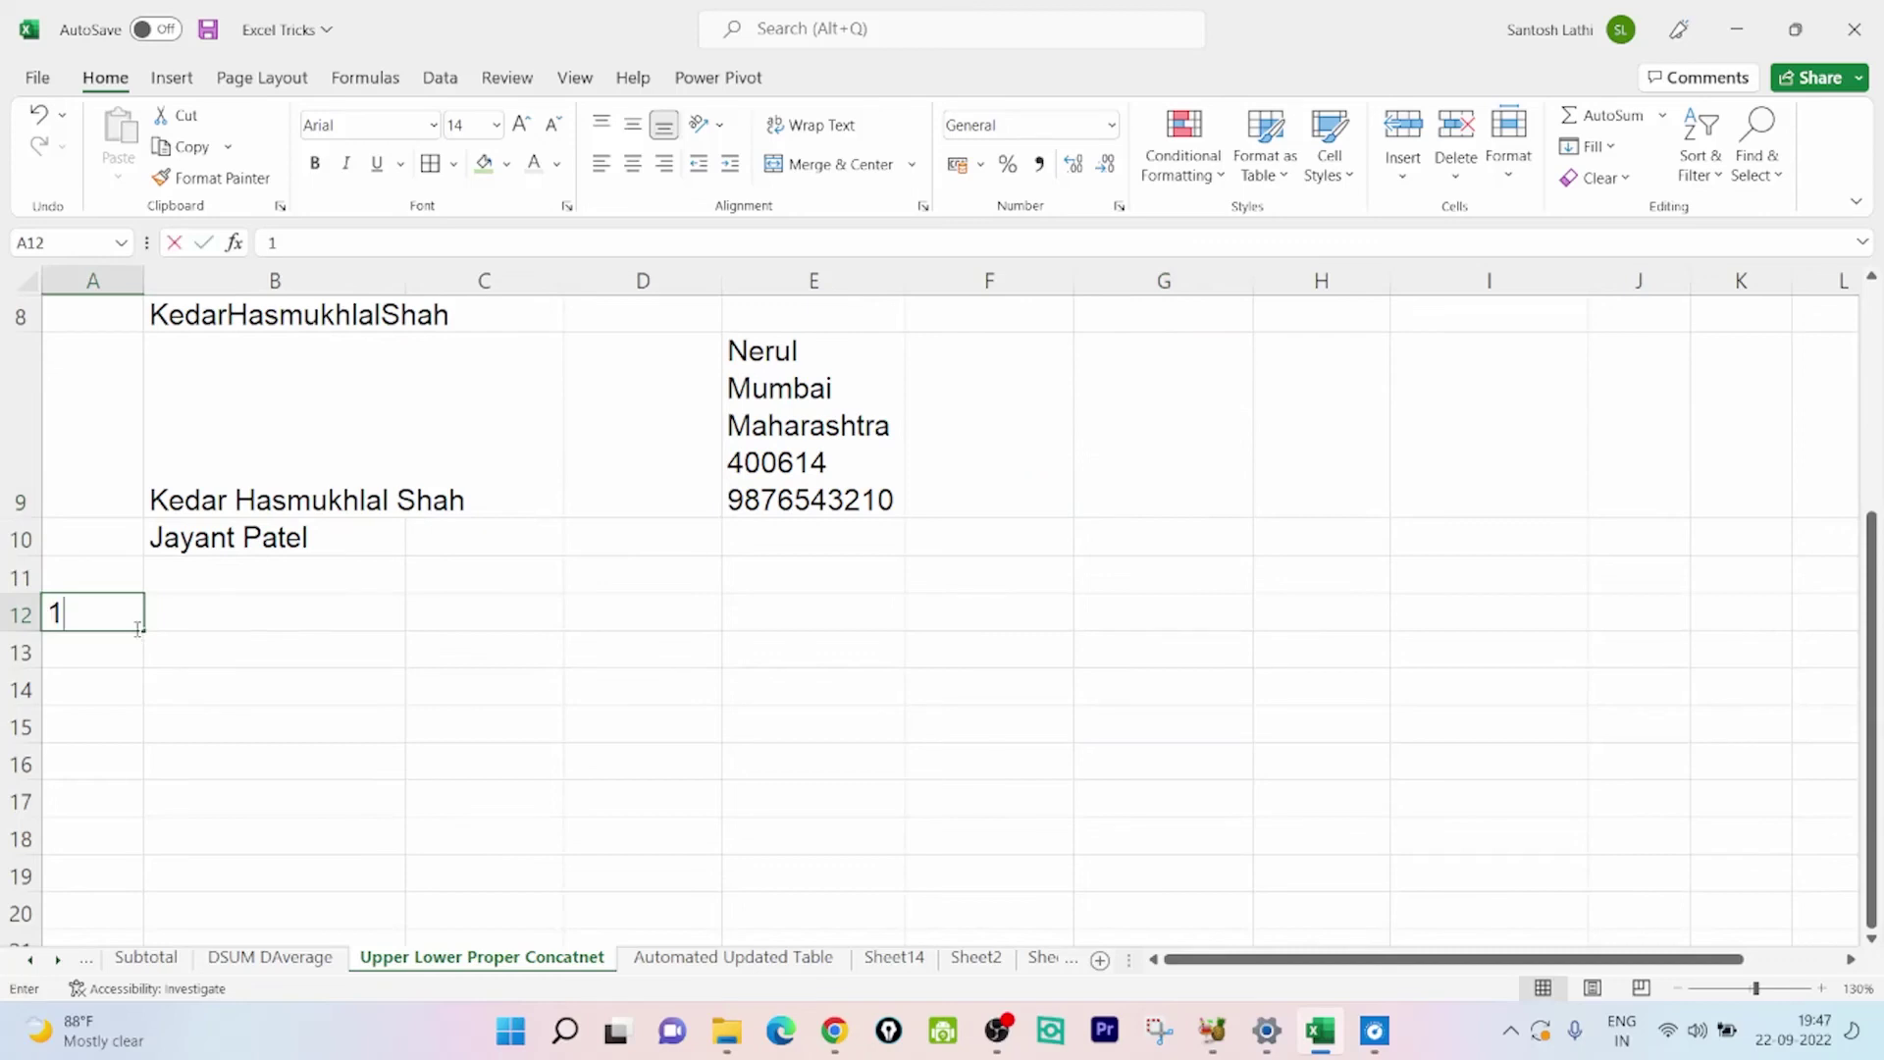
{"action": "key", "text": "Return"}
{"action": "type", "text": "2"}
{"action": "key", "text": "Return"}
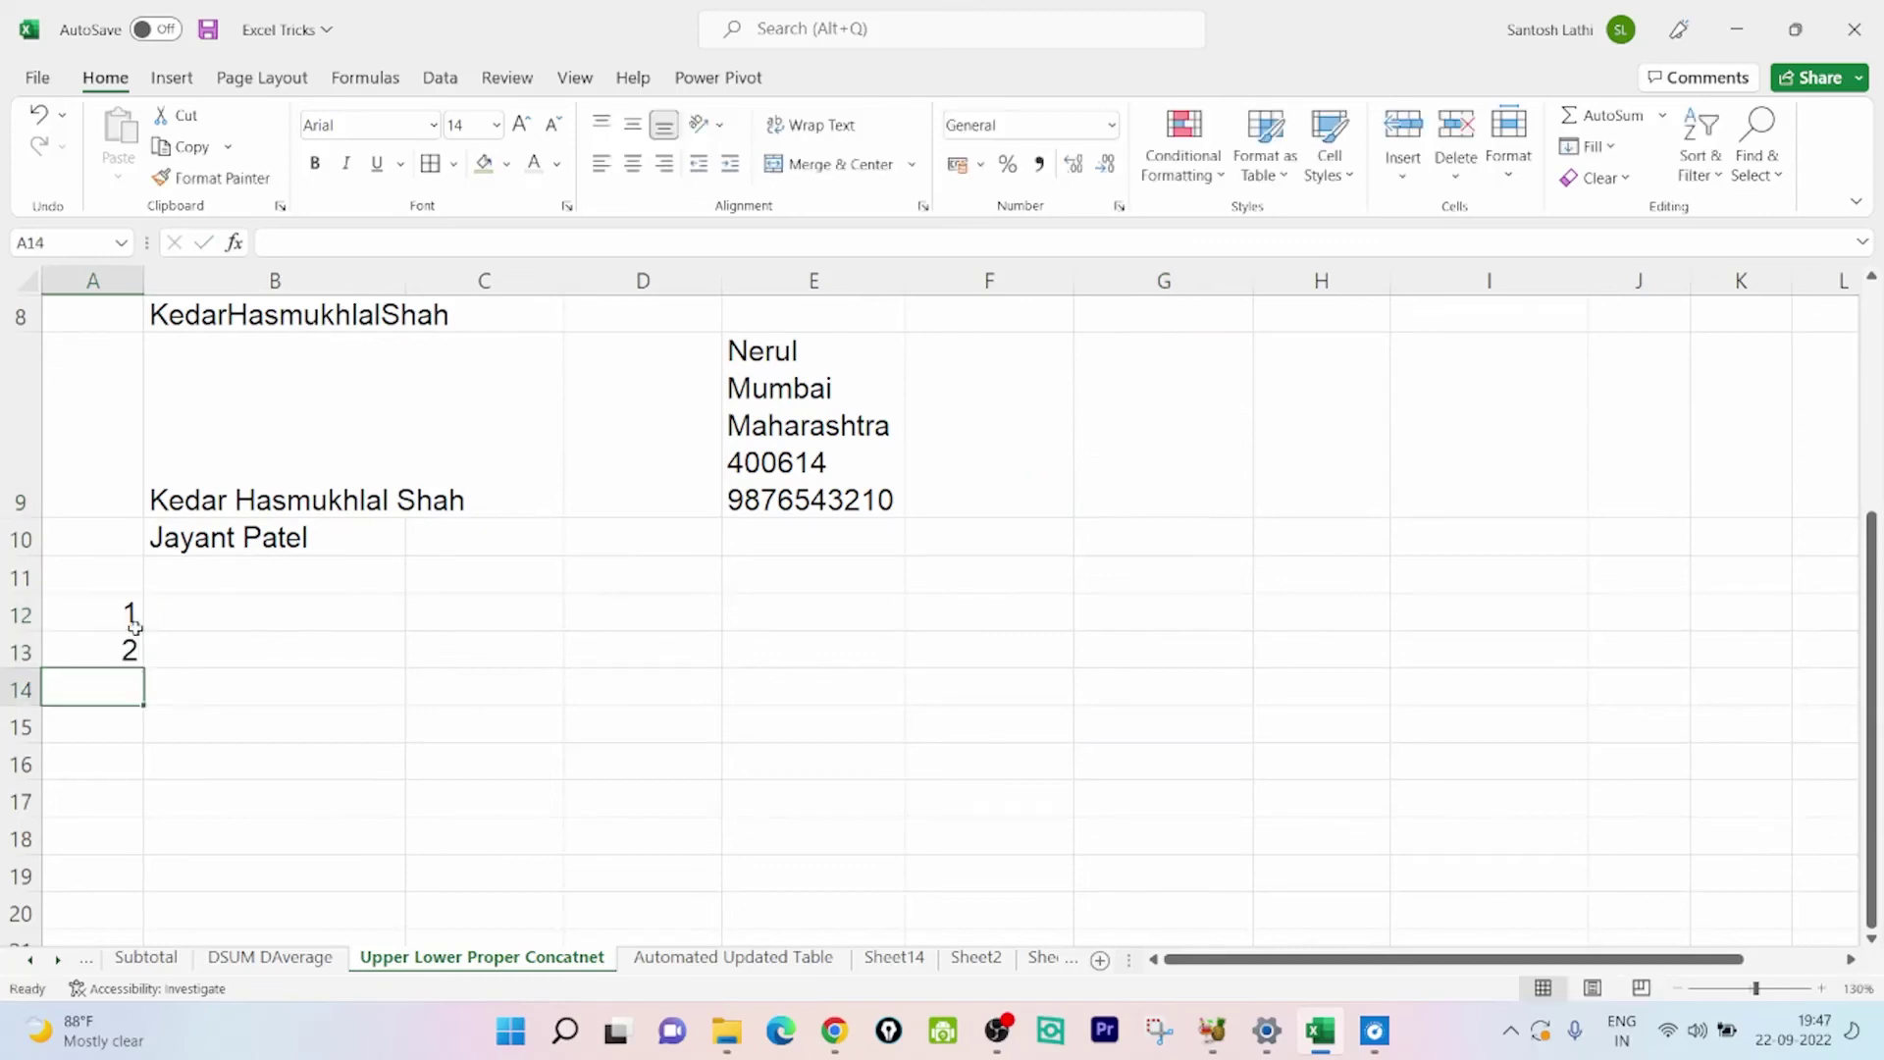
{"action": "type", "text": "3"}
{"action": "key", "text": "Return"}
{"action": "type", "text": "4"}
Enter =CHAR(A12) in B12 to show the character for the code number beside it
{"action": "key", "text": "Up"}
{"action": "key", "text": "Up"}
{"action": "key", "text": "Up"}
{"action": "key", "text": "Right"}
{"action": "type", "text": "=char"}
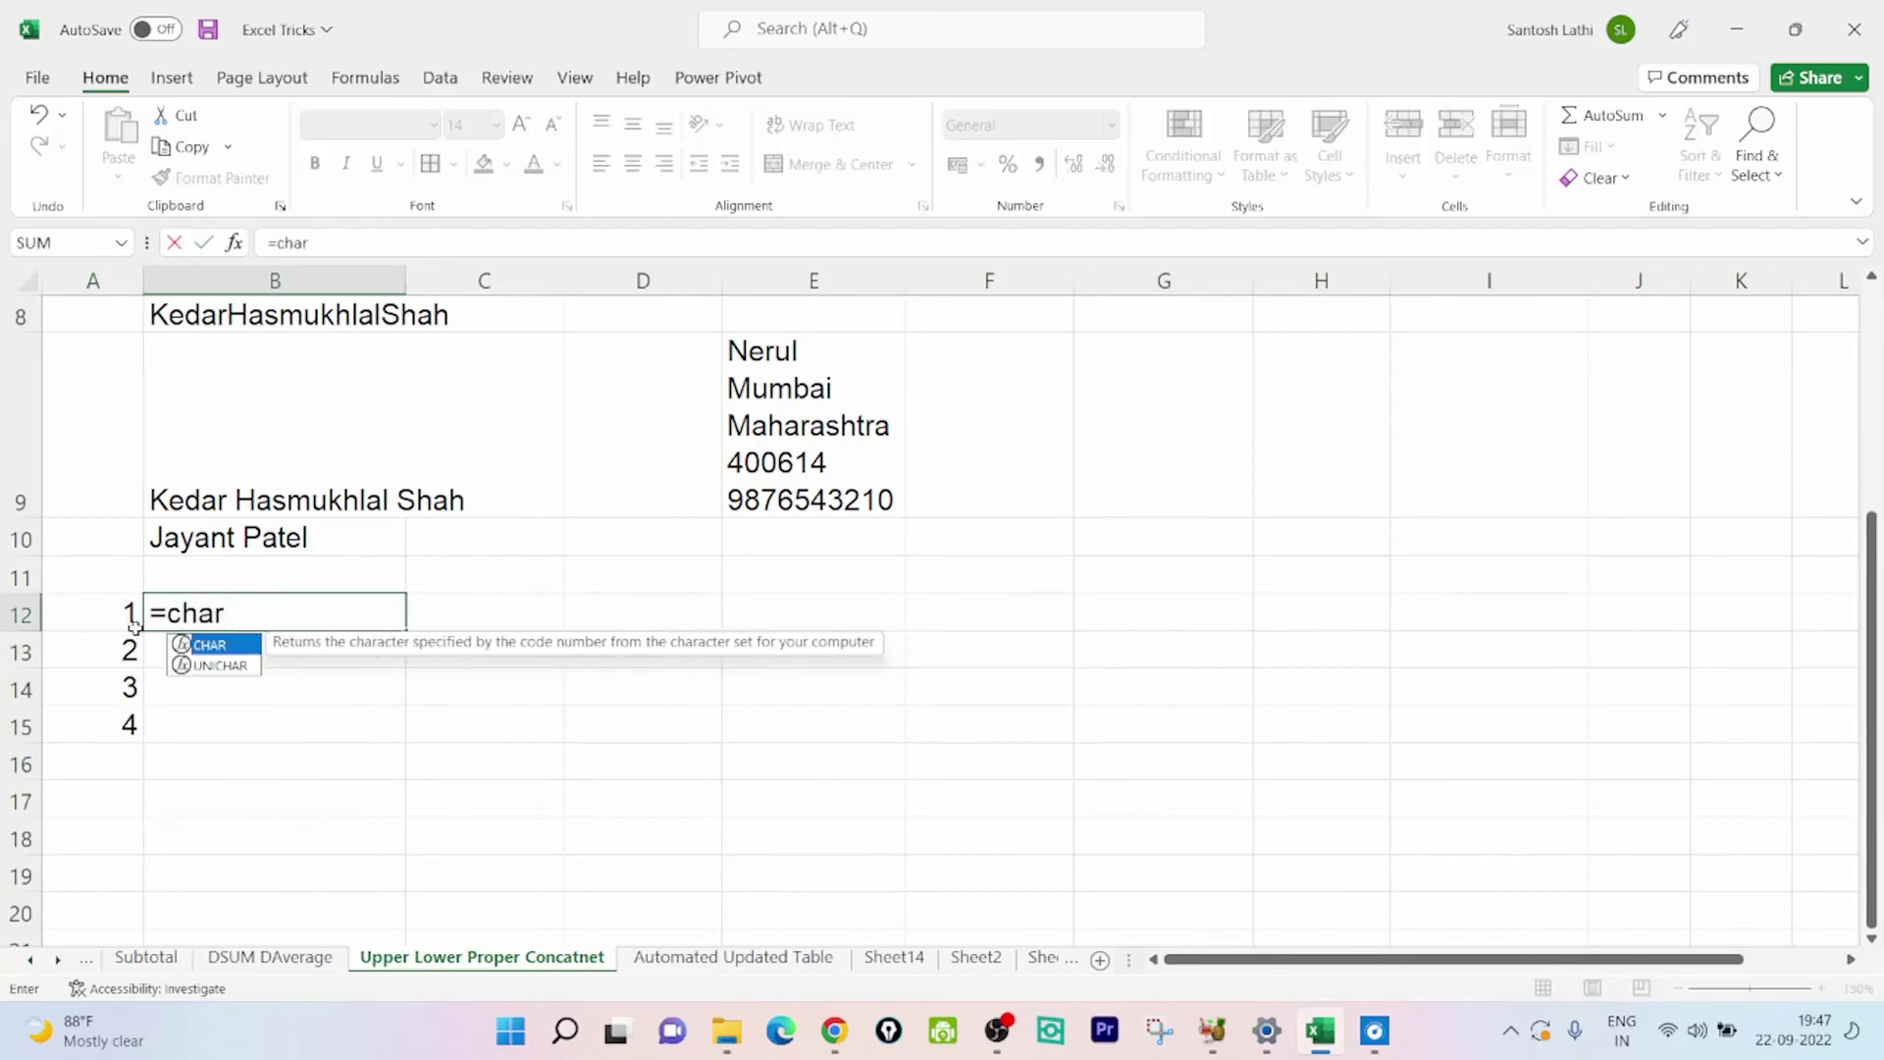
{"action": "type", "text": "("}
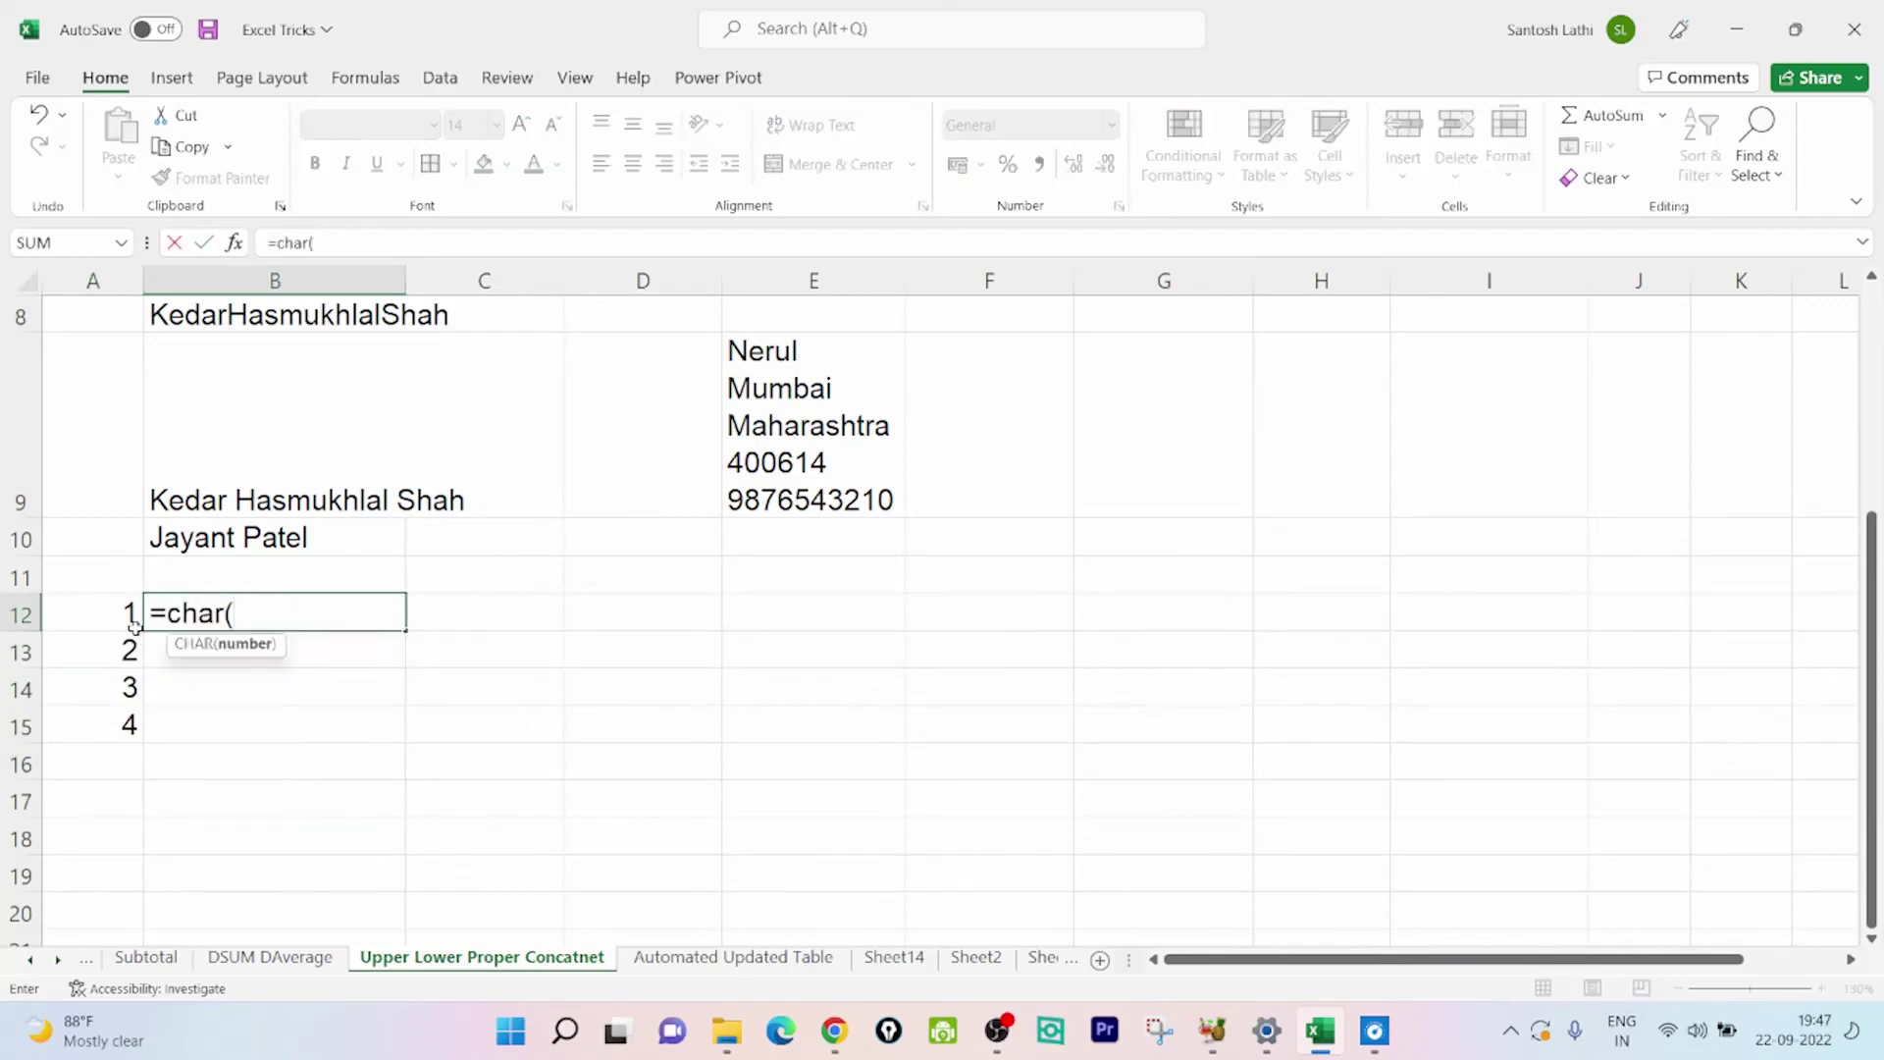
{"action": "left_click", "coordinate": [70, 621]}
{"action": "key", "text": "Return"}
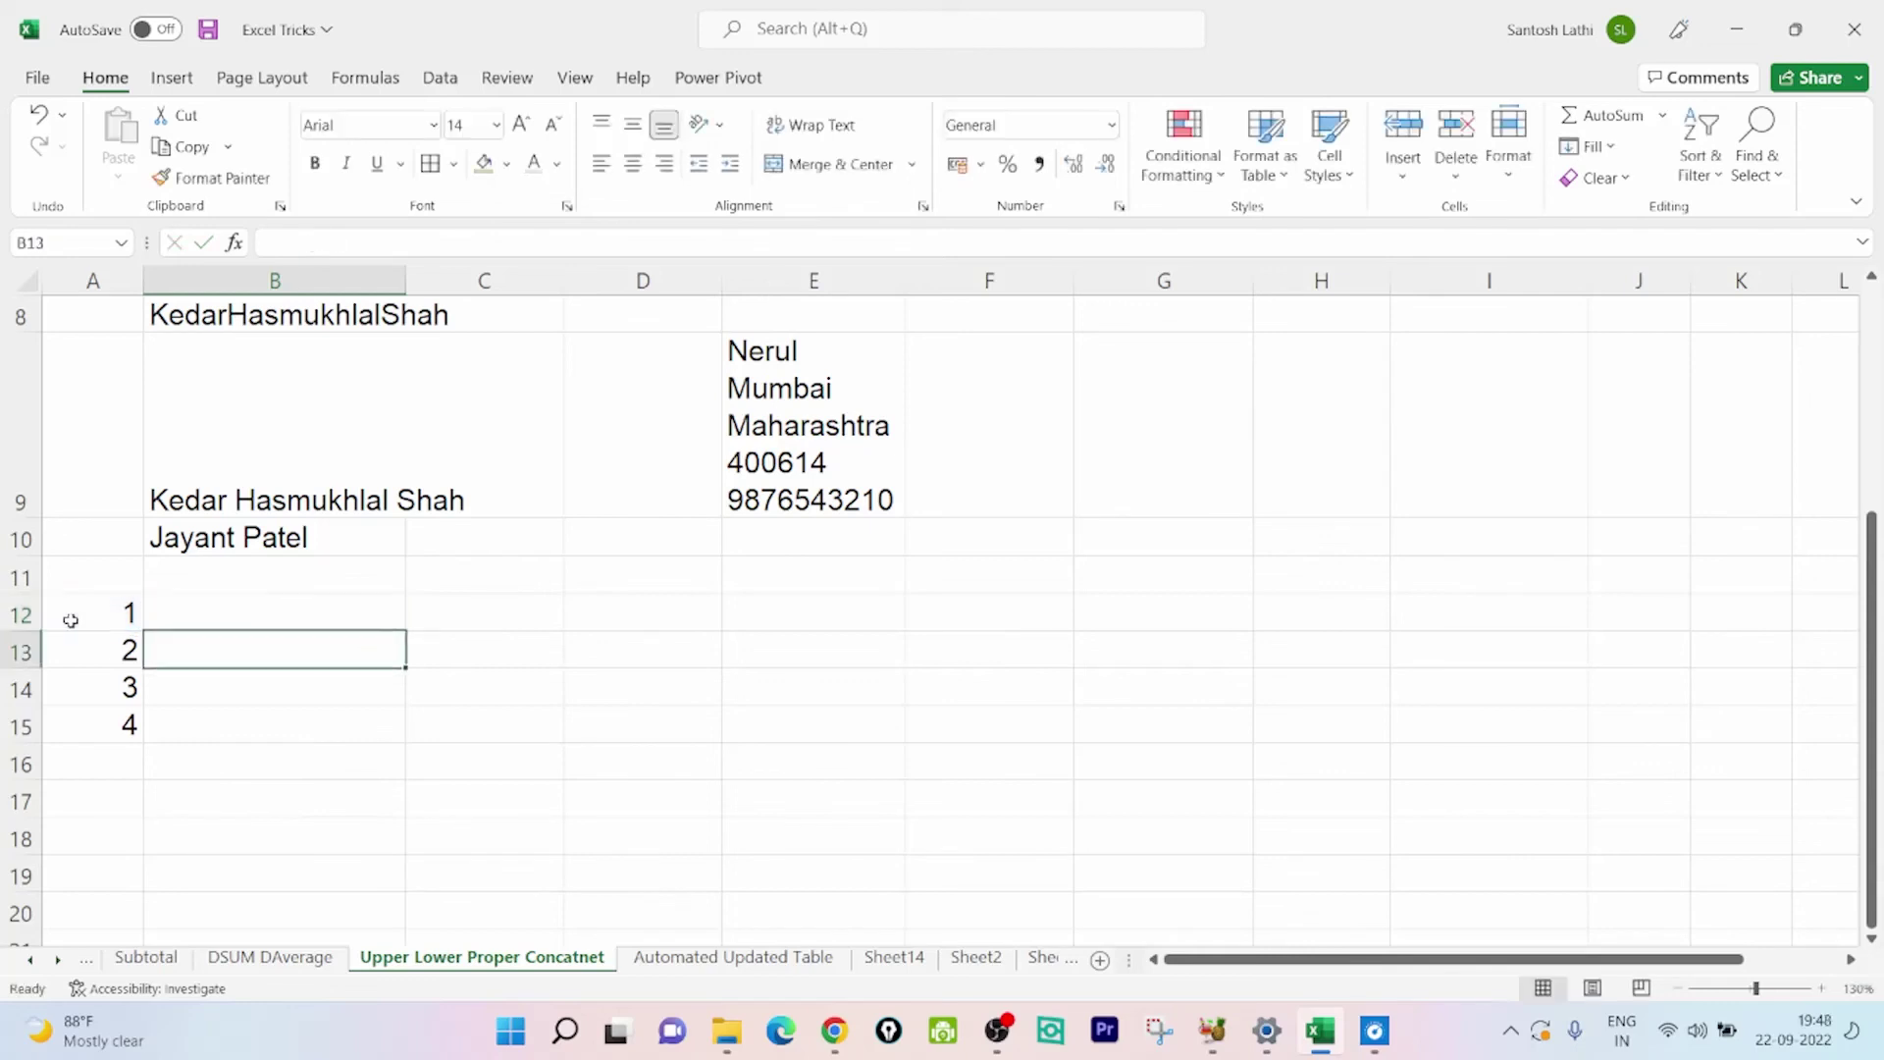
Copy B12's CHAR formula down through B15
{"action": "key", "text": "Up"}
{"action": "key", "text": "ctrl+c"}
{"action": "key", "text": "shift+Down"}
{"action": "key", "text": "shift+Down"}
{"action": "key", "text": "shift+Down"}
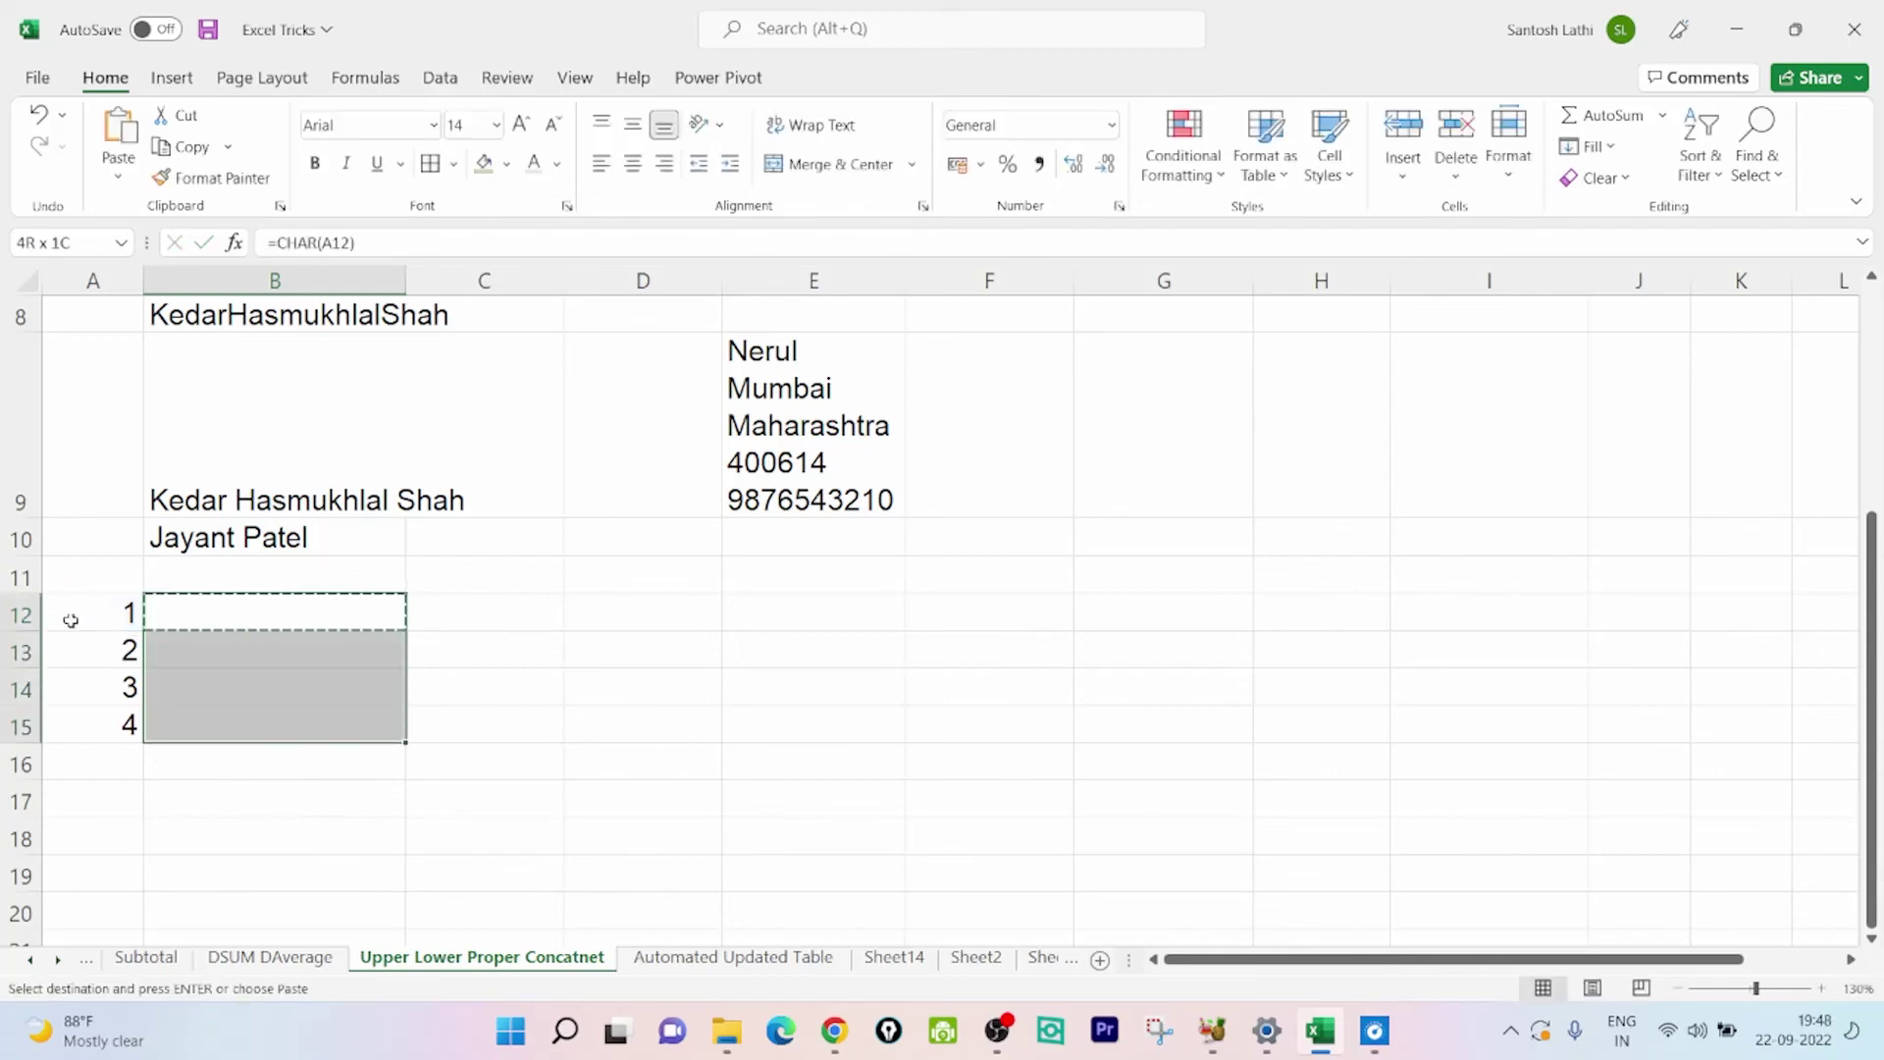
{"action": "key", "text": "ctrl+v"}
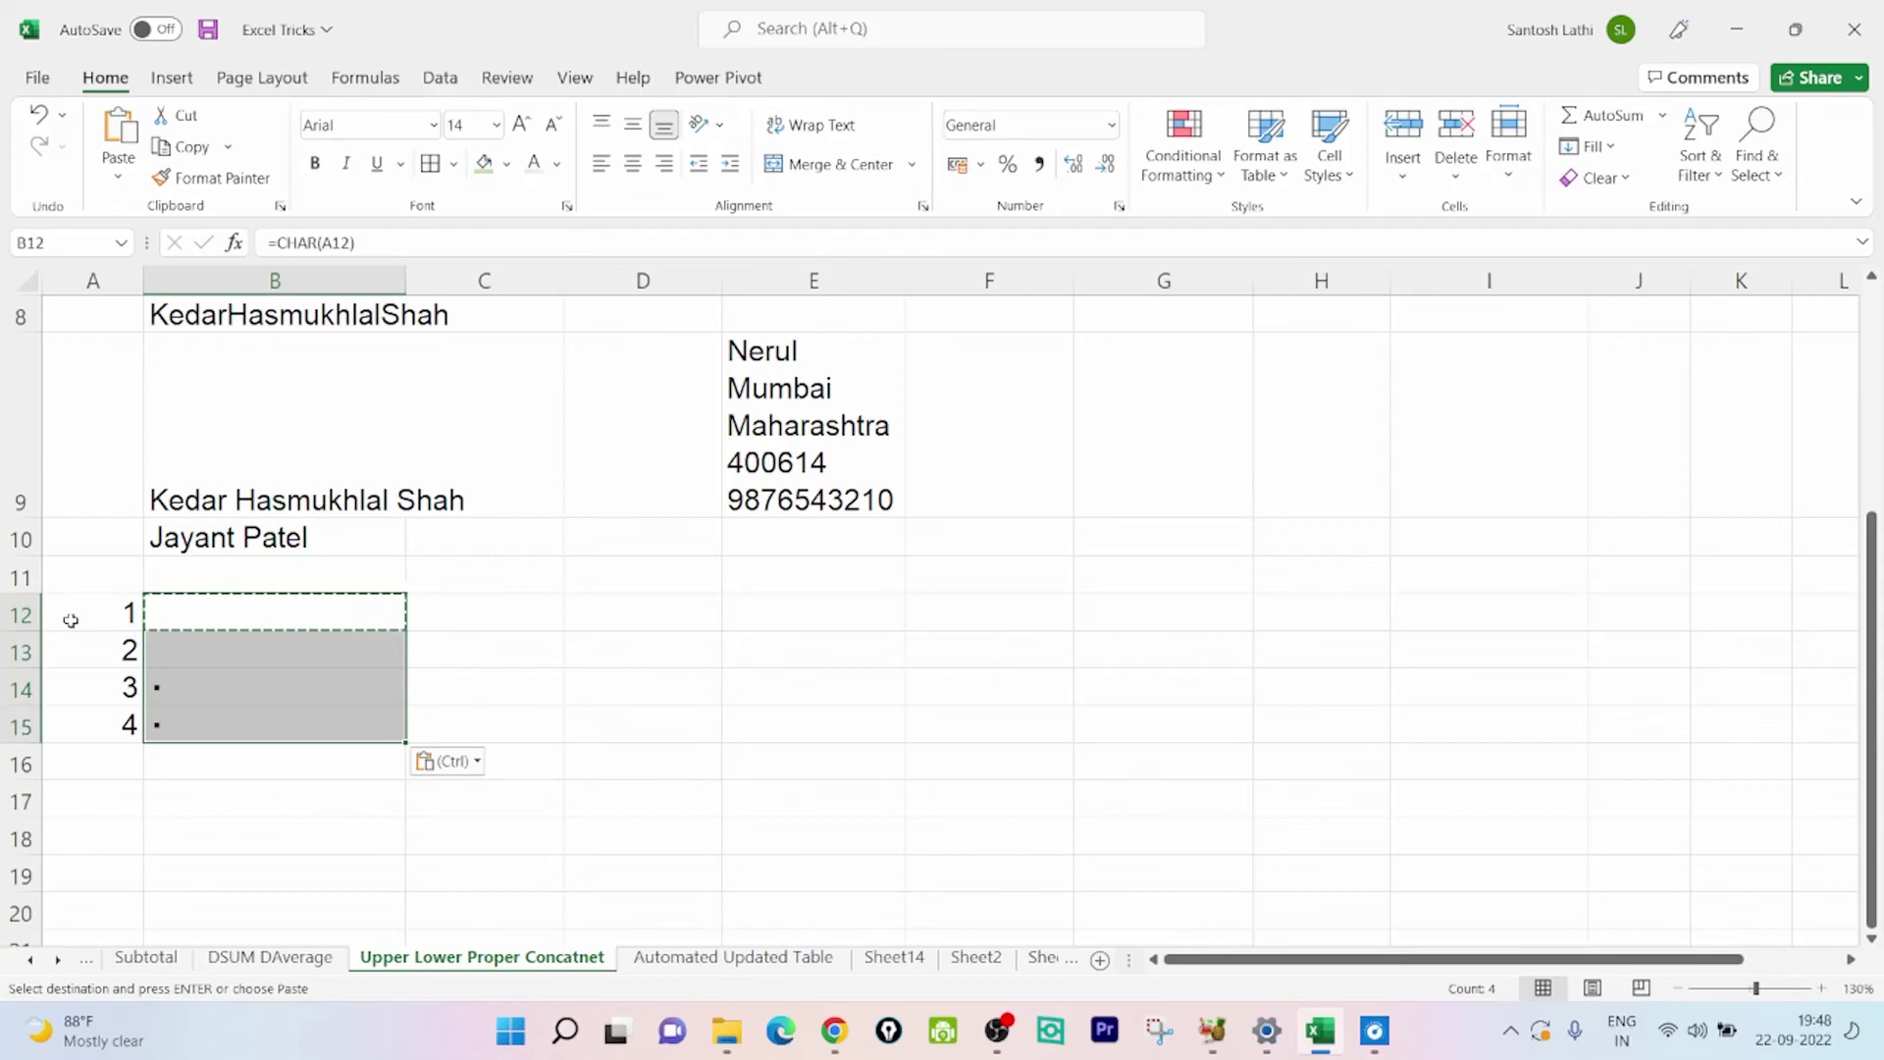
Extend the code list with 87 in A16 and 67 in A17, with their characters W and C beside them in column B
{"action": "left_click", "coordinate": [118, 763]}
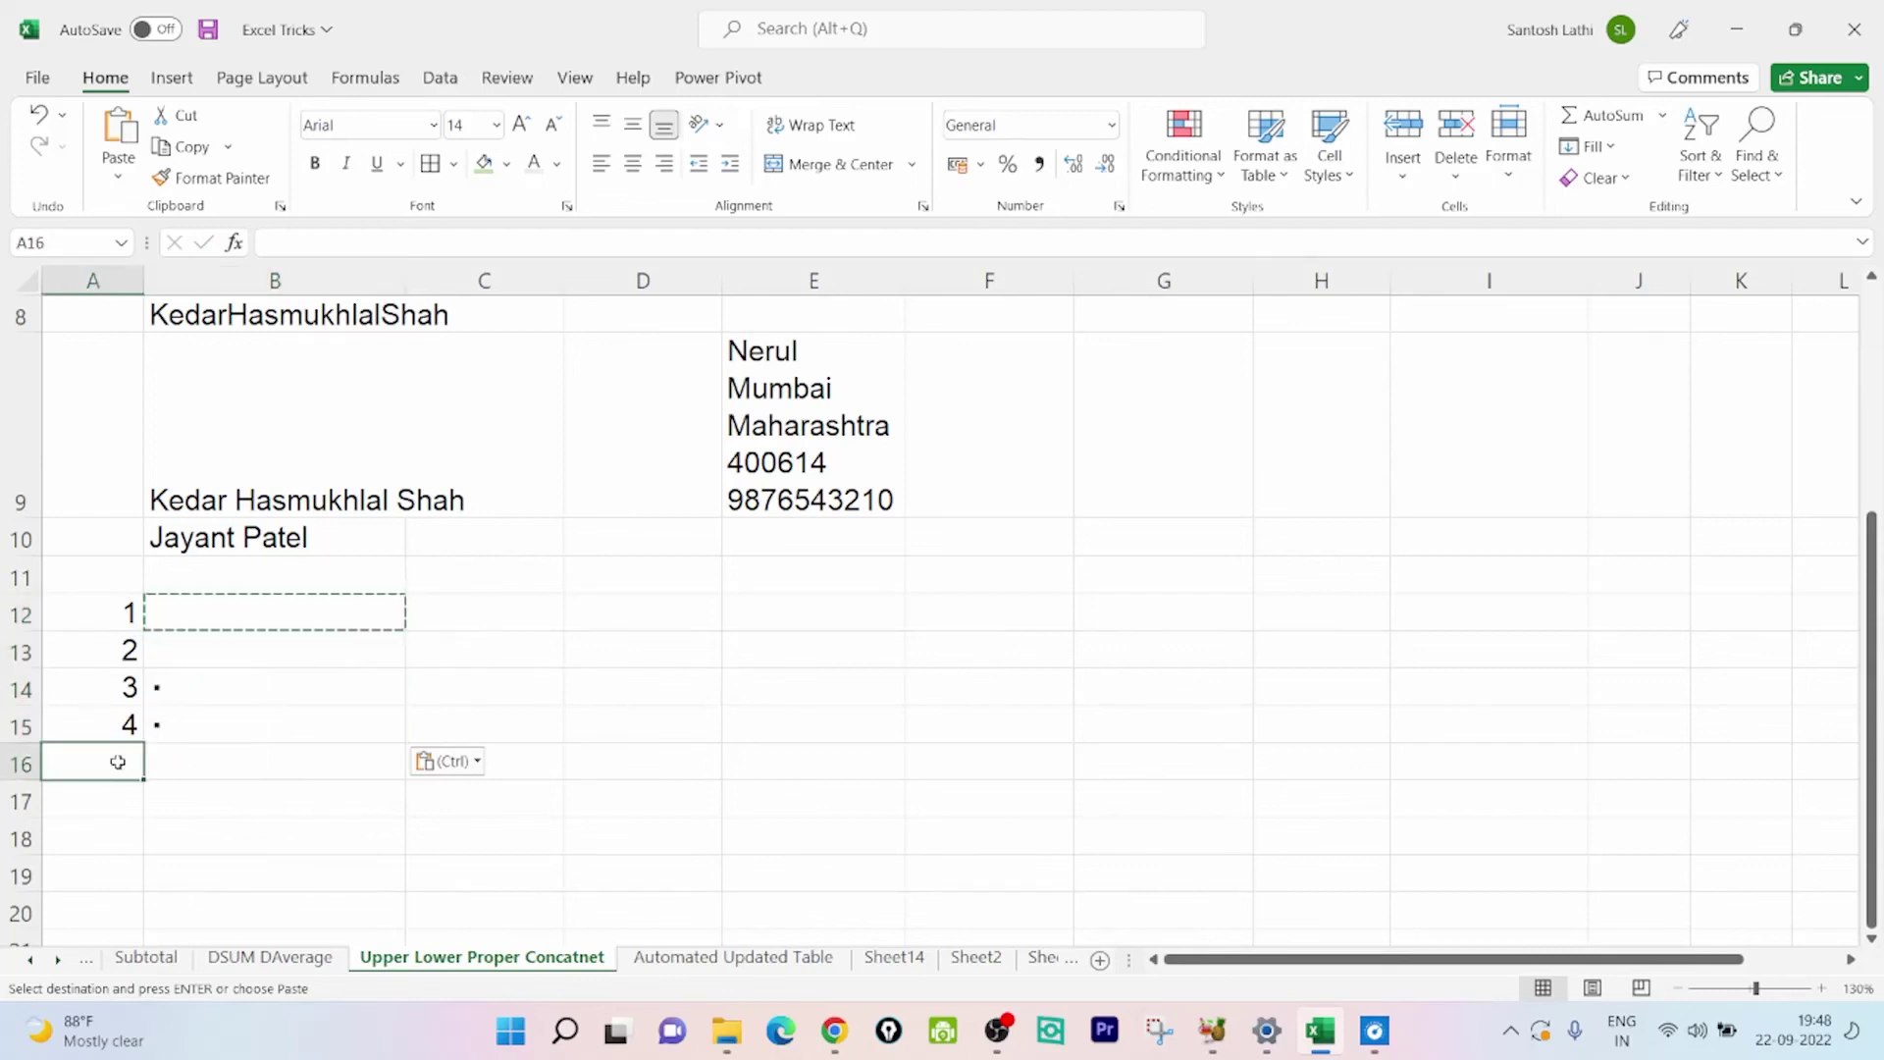
{"action": "type", "text": "87"}
{"action": "key", "text": "Tab"}
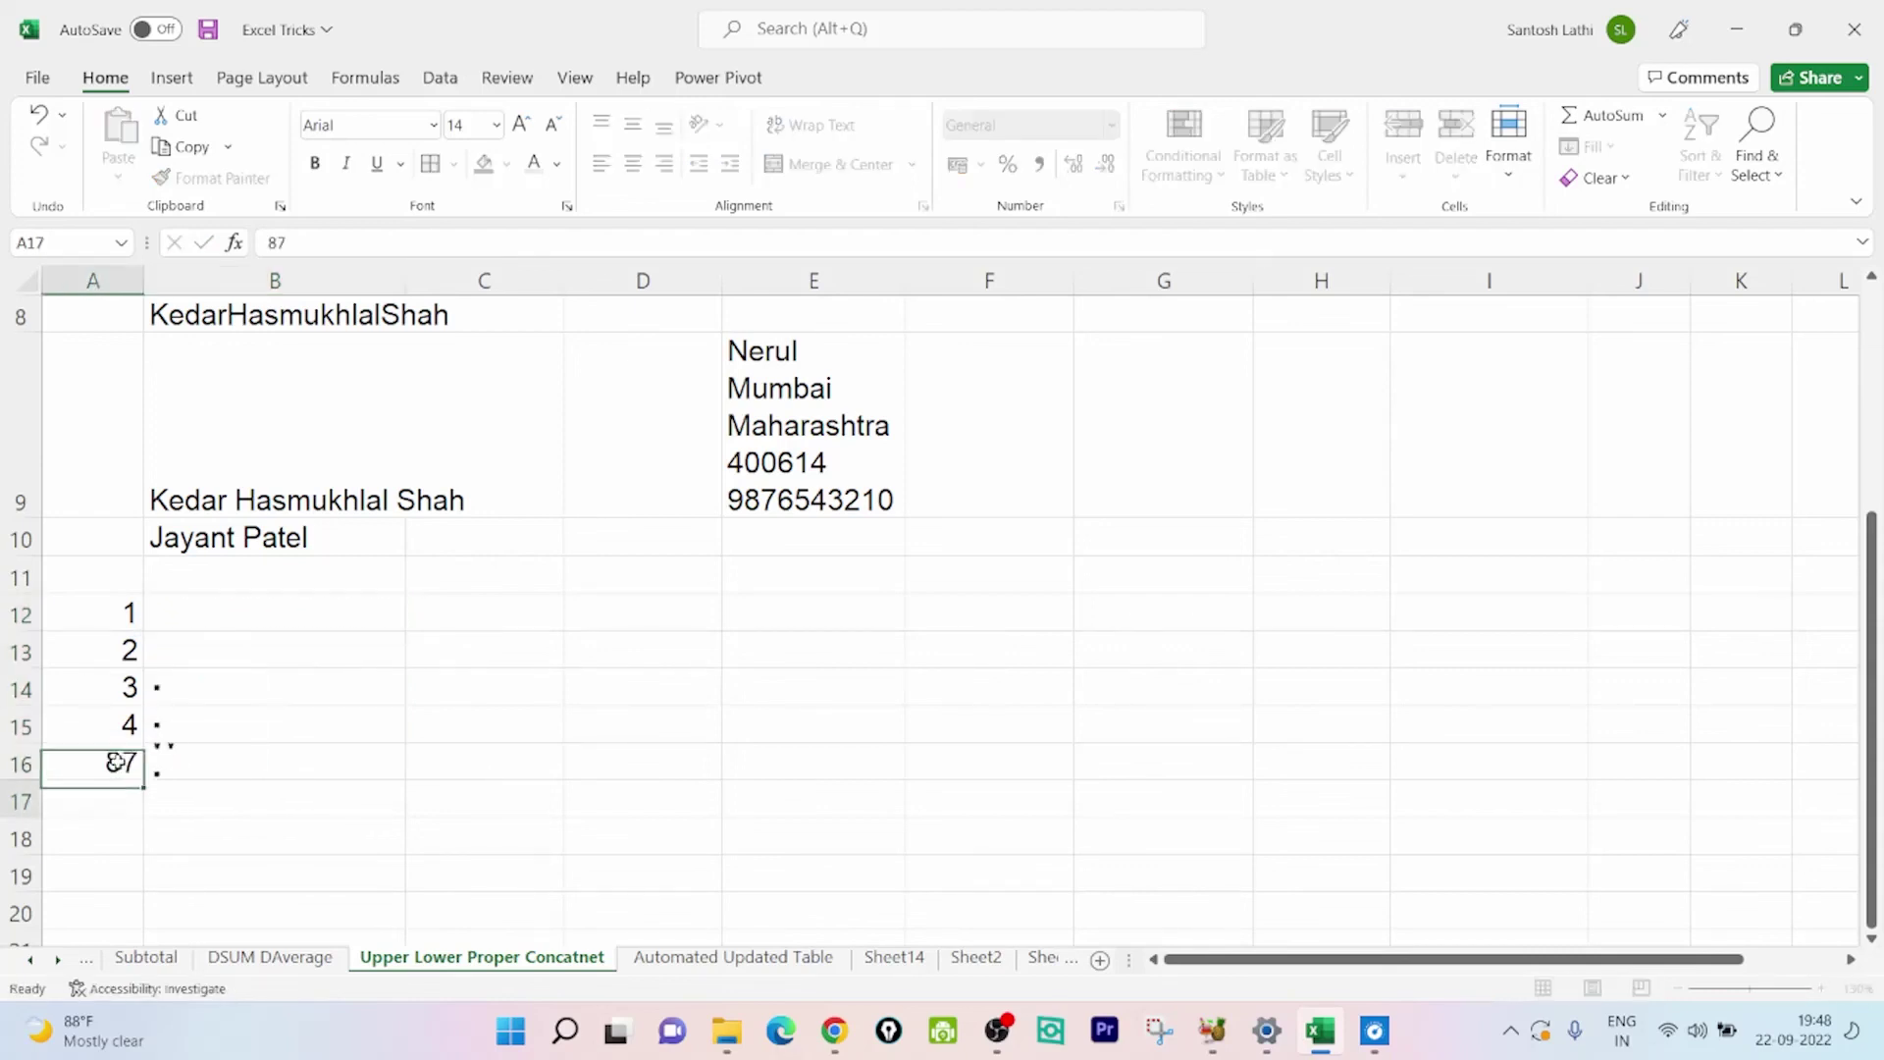
{"action": "type", "text": "W"}
{"action": "key", "text": "Return"}
{"action": "type", "text": "67"}
{"action": "key", "text": "Tab"}
{"action": "type", "text": "C"}
{"action": "key", "text": "Return"}
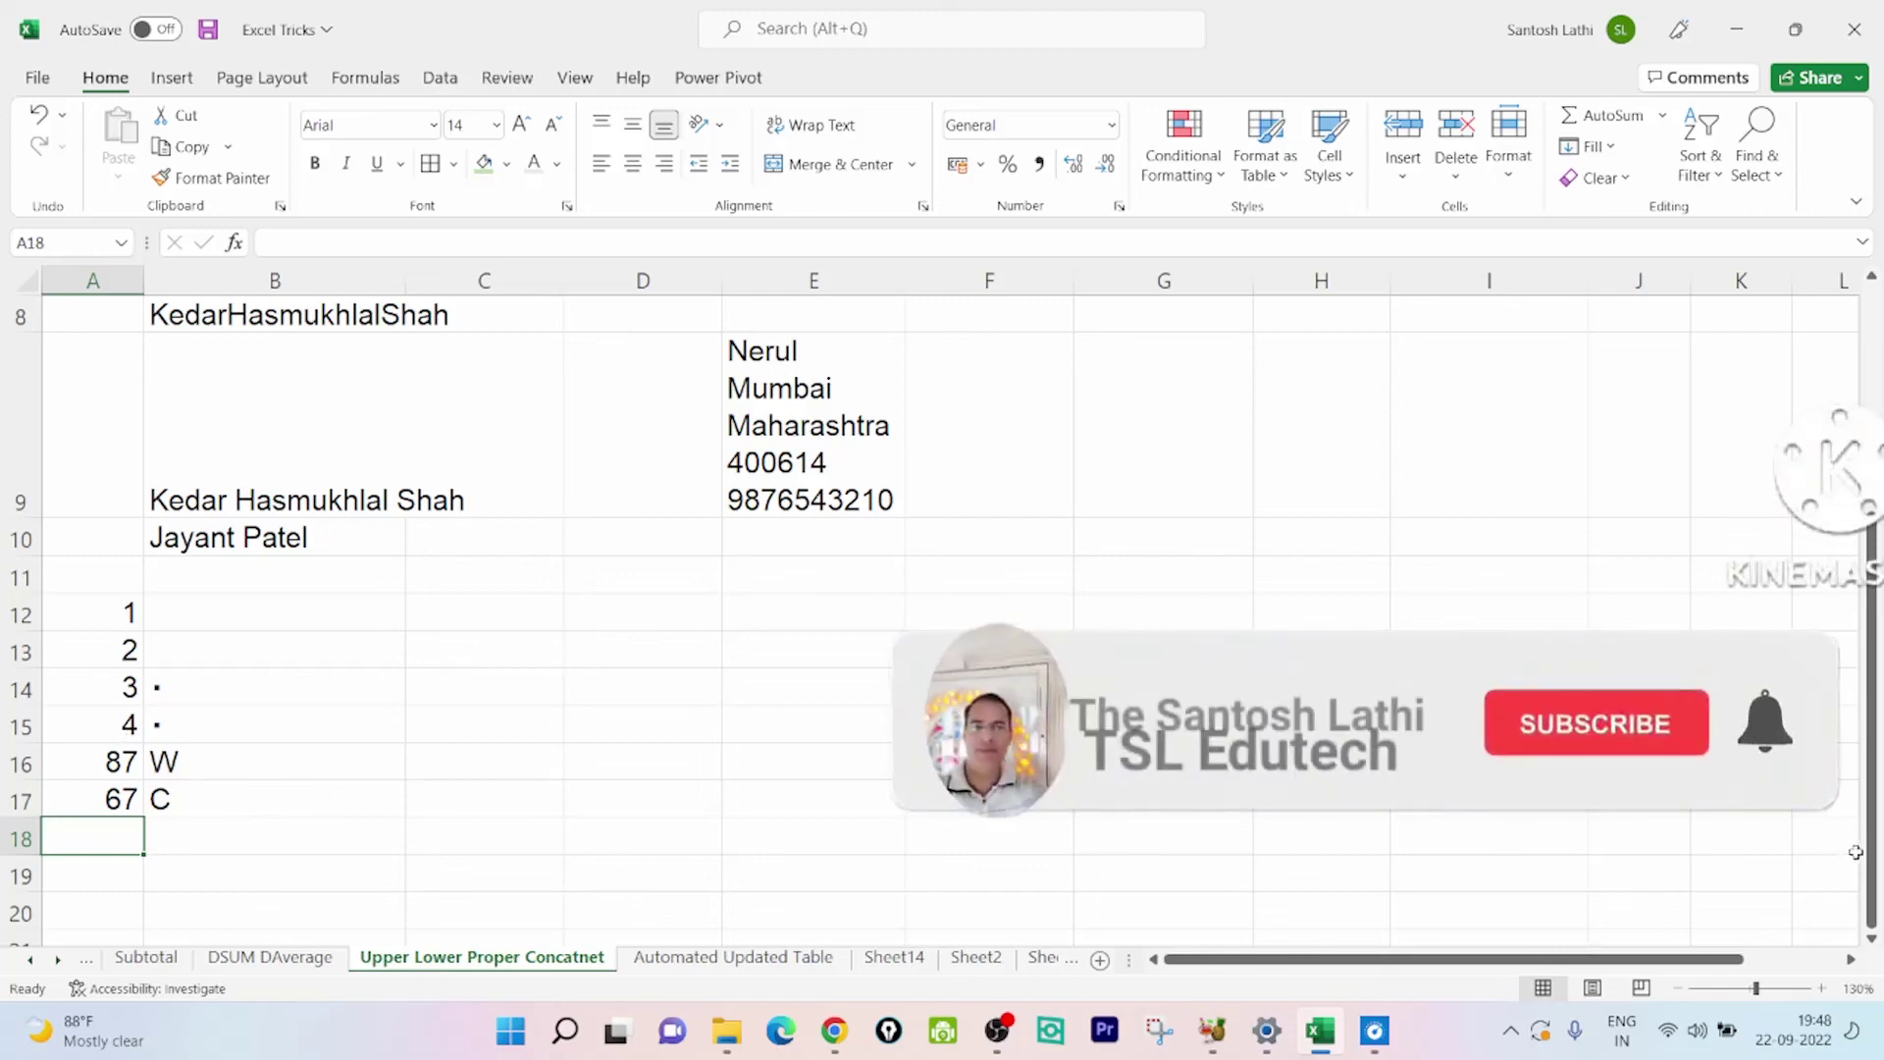
{"action": "scroll", "coordinate": [1870, 862], "scroll_direction": "up", "scroll_amount": 3}
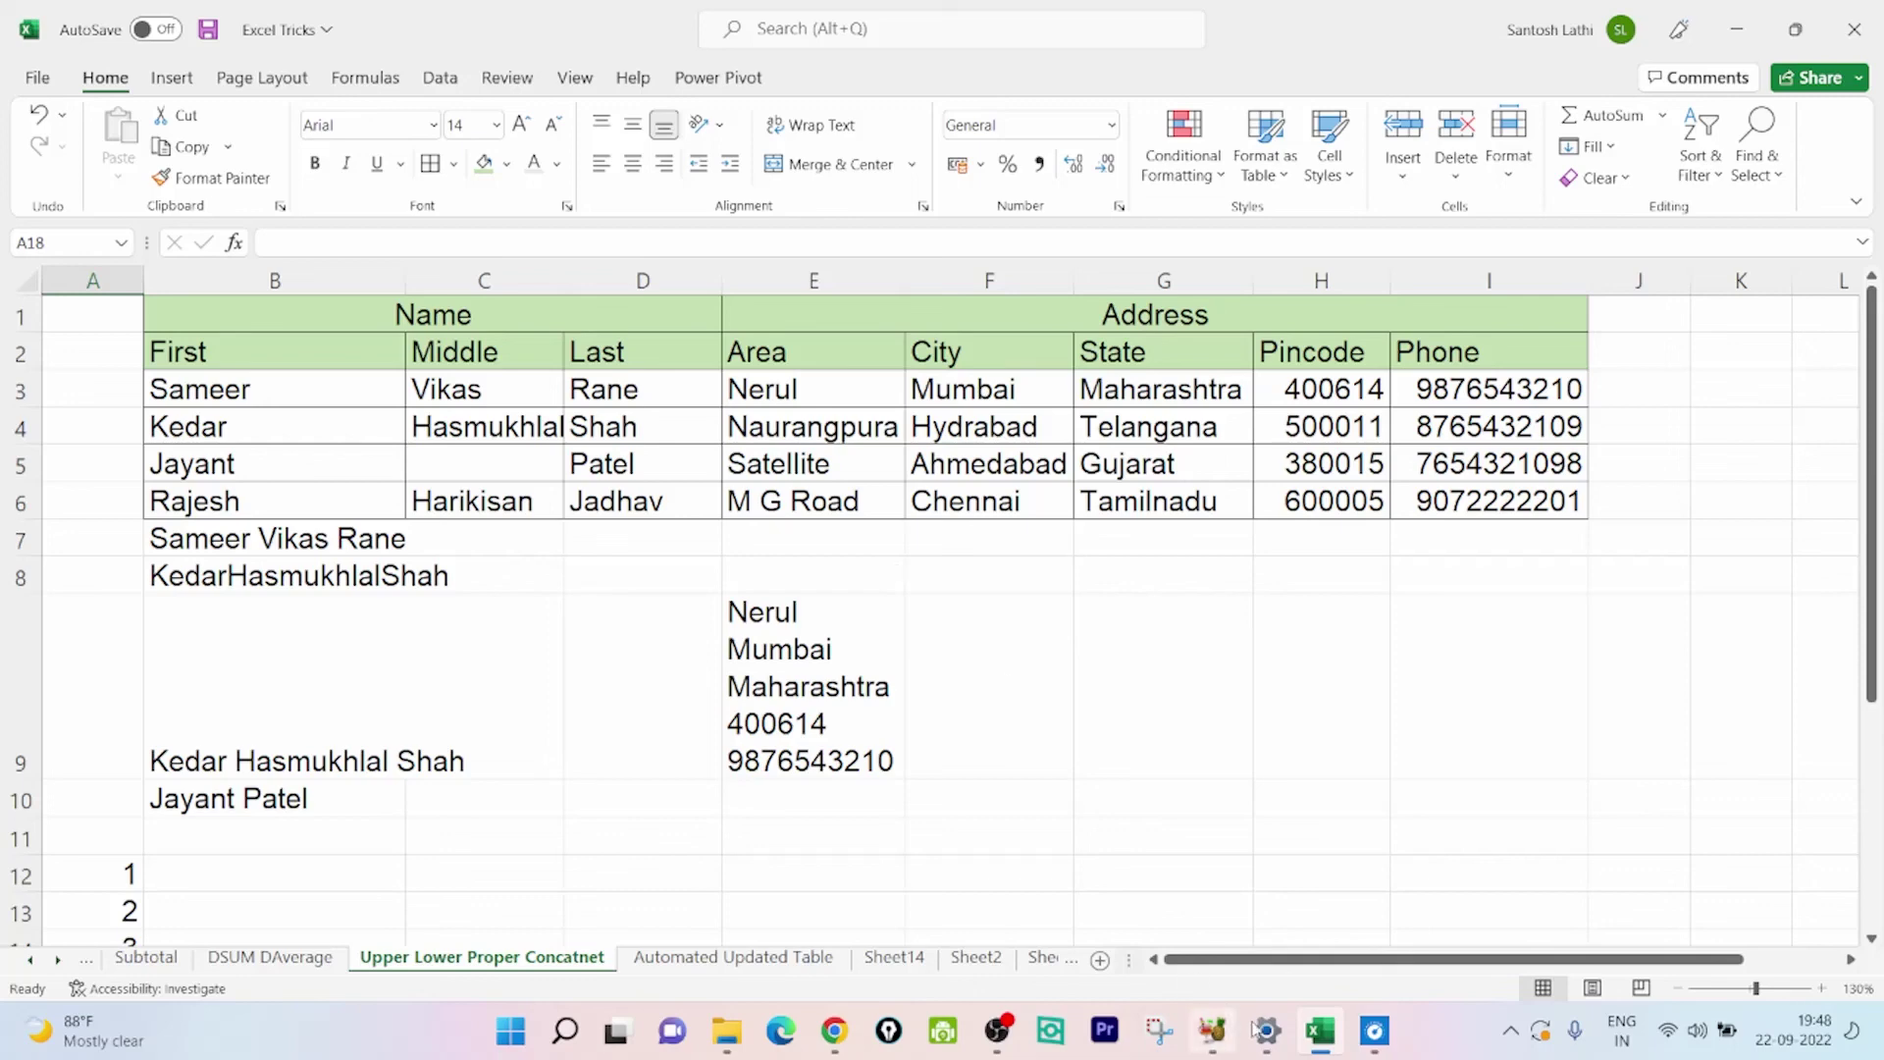
{"action": "mouse_move", "coordinate": [995, 1038]}
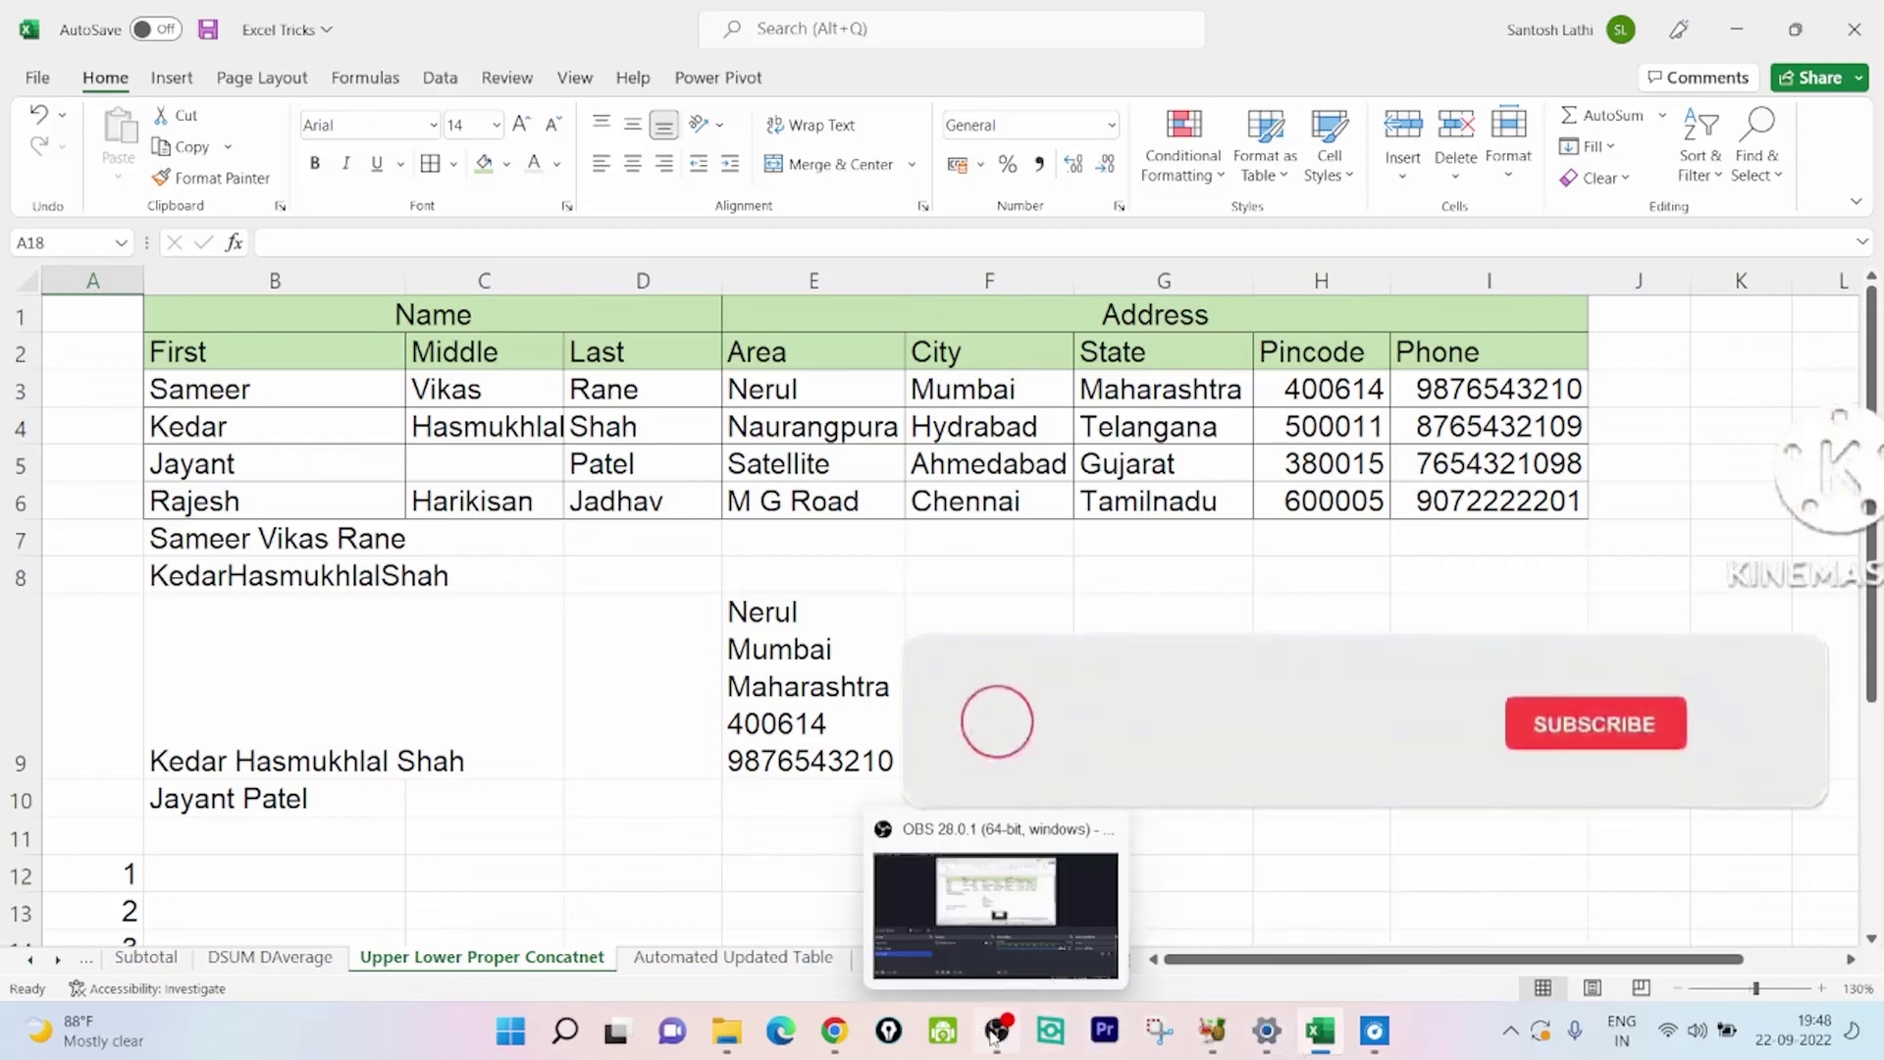